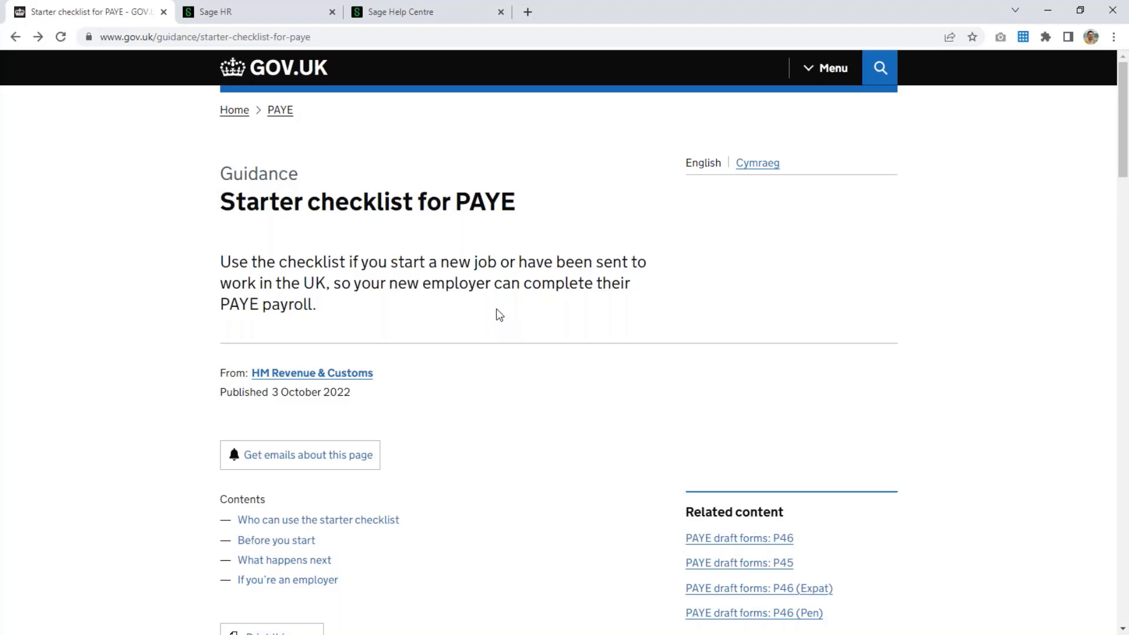
Open the PDF starter checklist for employees who normally live and work in the UK from the PAYE guidance page.
{"action": "scroll", "coordinate": [500, 315], "scroll_direction": "down", "scroll_amount": 10}
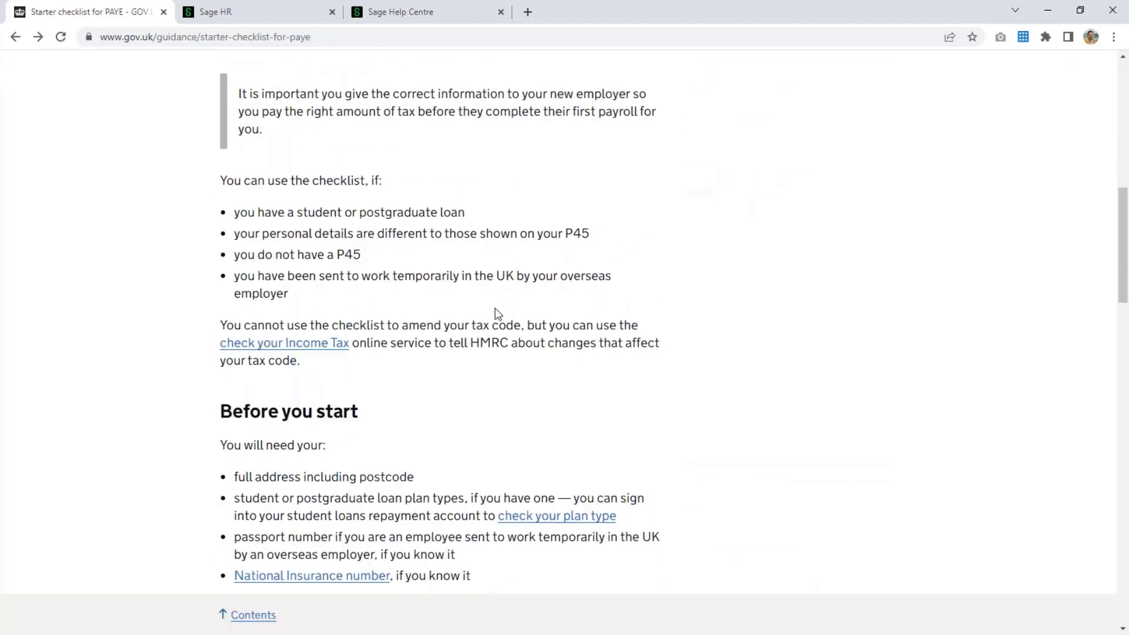
{"action": "scroll", "coordinate": [497, 313], "scroll_direction": "down", "scroll_amount": 5}
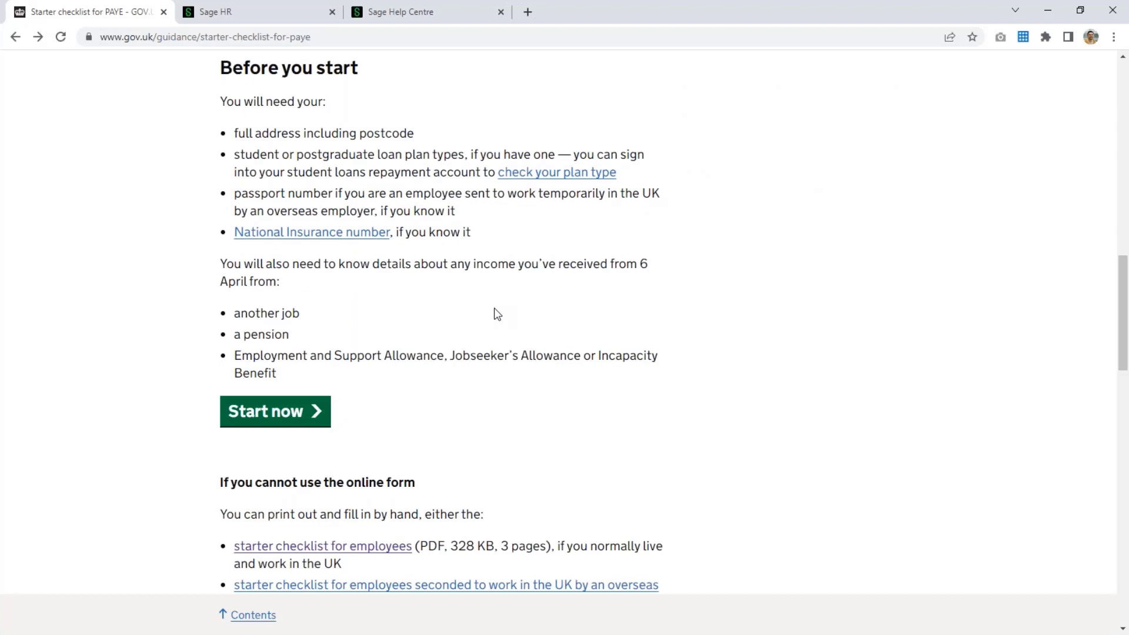
{"action": "scroll", "coordinate": [487, 310], "scroll_direction": "down", "scroll_amount": 3}
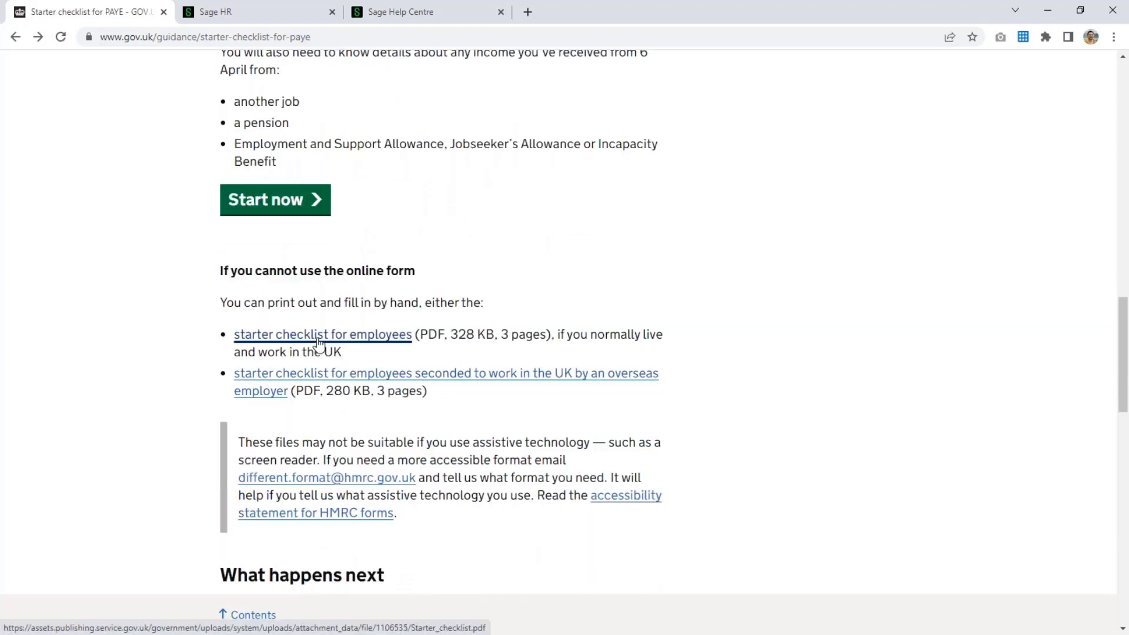
{"action": "left_click", "coordinate": [319, 343]}
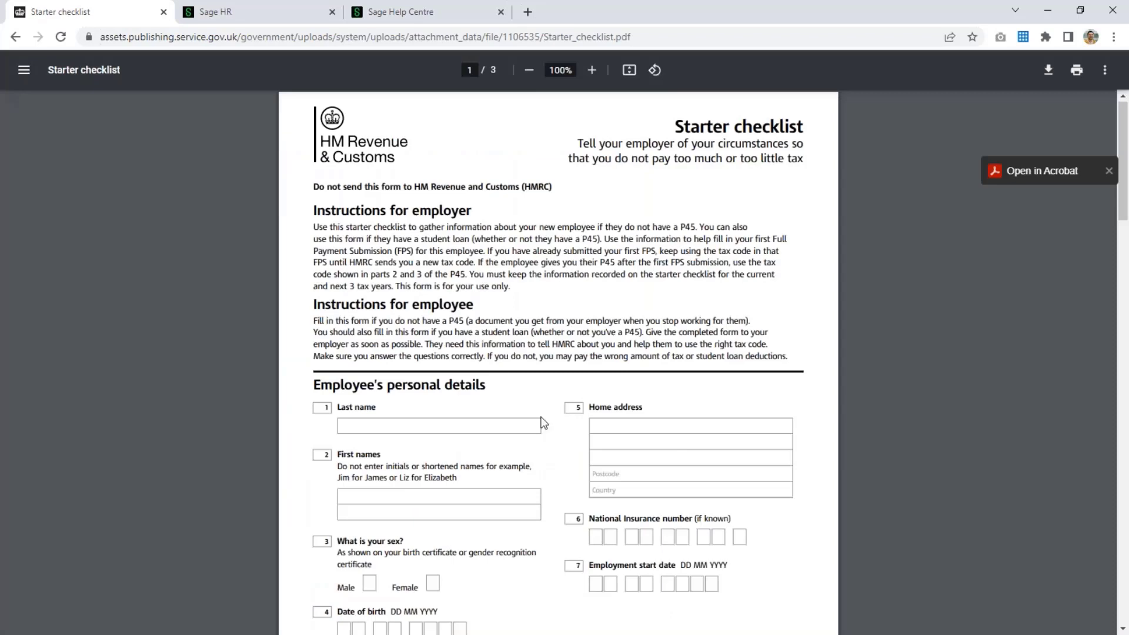
Review the starter checklist's personal details, employee statement, student loans and declaration sections, and return to its first page.
{"action": "scroll", "coordinate": [542, 423], "scroll_direction": "down", "scroll_amount": 4}
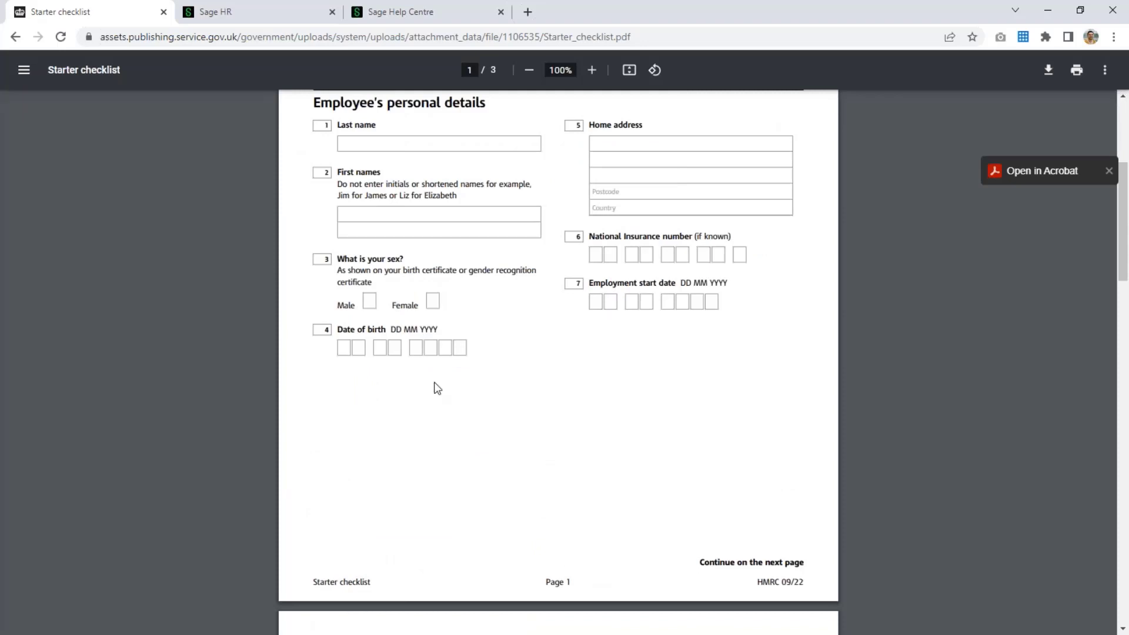
{"action": "scroll", "coordinate": [437, 388], "scroll_direction": "down", "scroll_amount": 6}
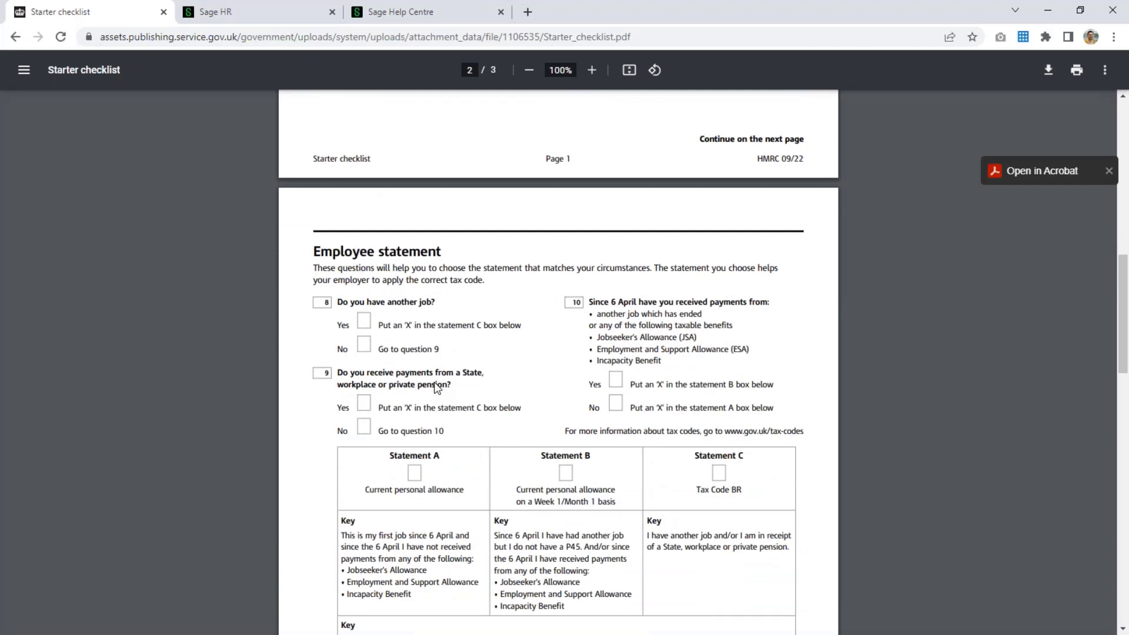
{"action": "scroll", "coordinate": [437, 388], "scroll_direction": "down", "scroll_amount": 11}
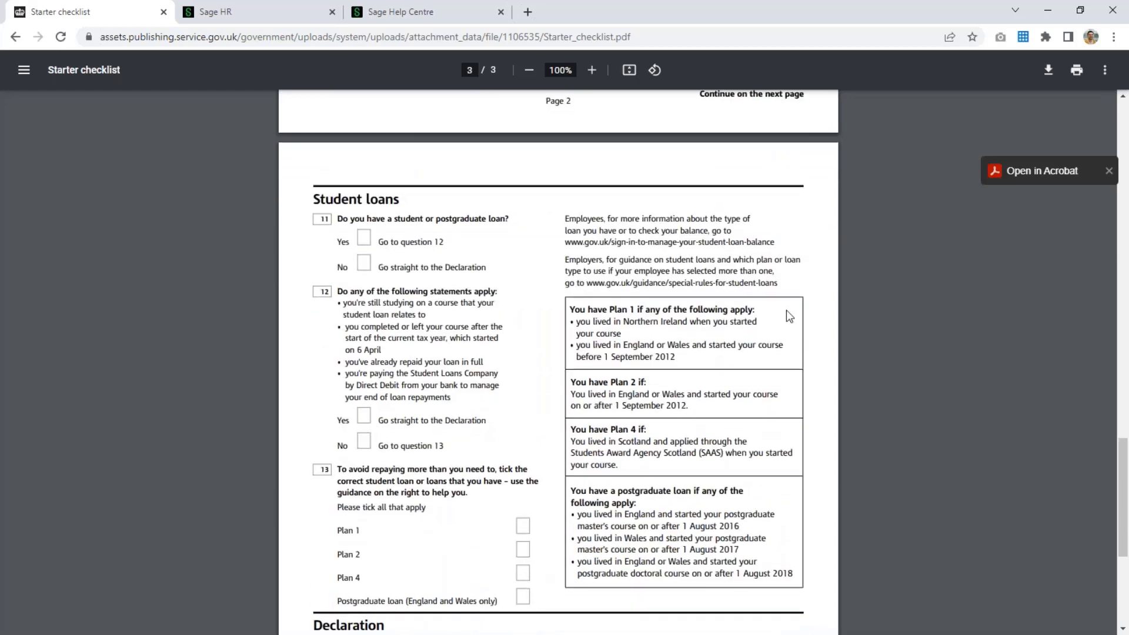
{"action": "scroll", "coordinate": [768, 528], "scroll_direction": "down", "scroll_amount": 4}
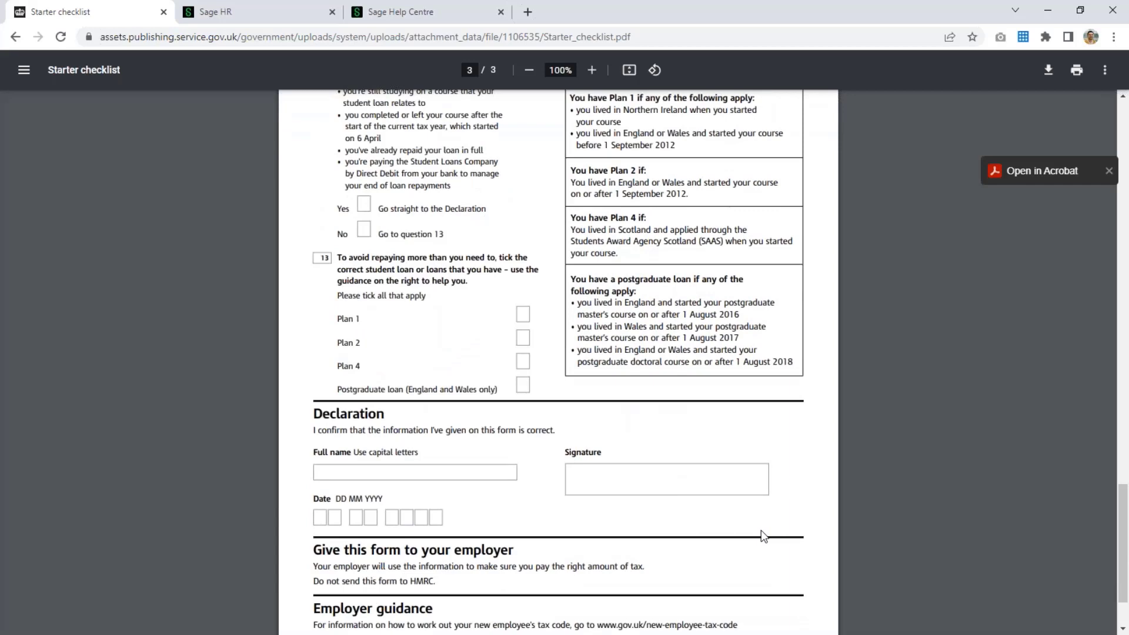
{"action": "scroll", "coordinate": [763, 537], "scroll_direction": "up", "scroll_amount": 20}
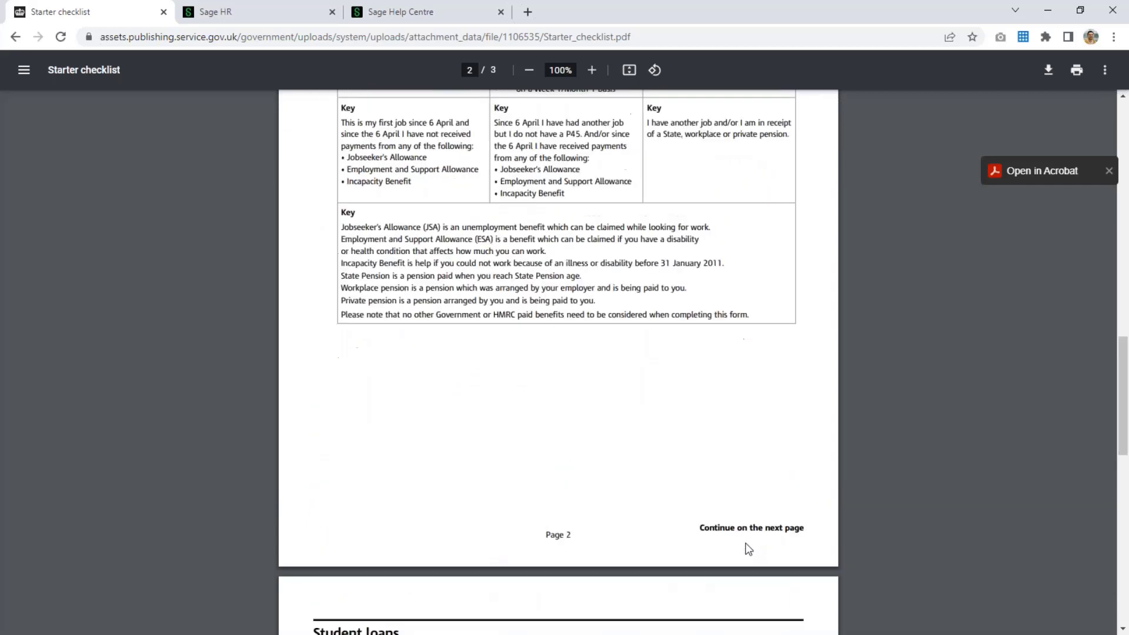
{"action": "scroll", "coordinate": [747, 551], "scroll_direction": "up", "scroll_amount": 5}
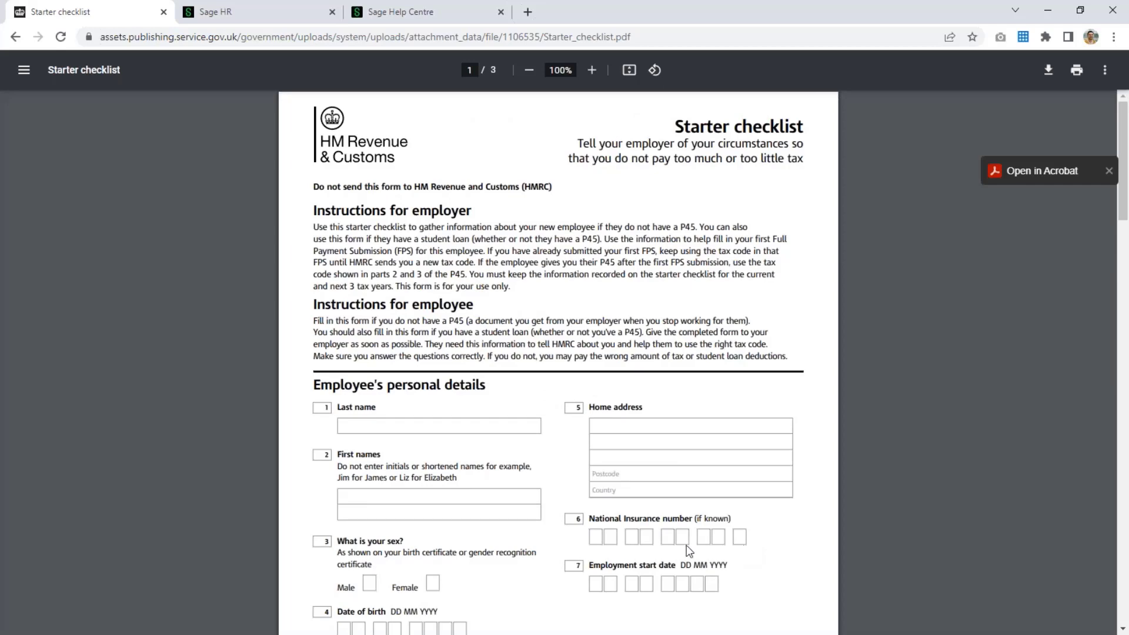
Switch to Sage 50 Payroll and start a Quick Employee record that copies information from the third employee in the list.
{"action": "left_click", "coordinate": [1047, 10]}
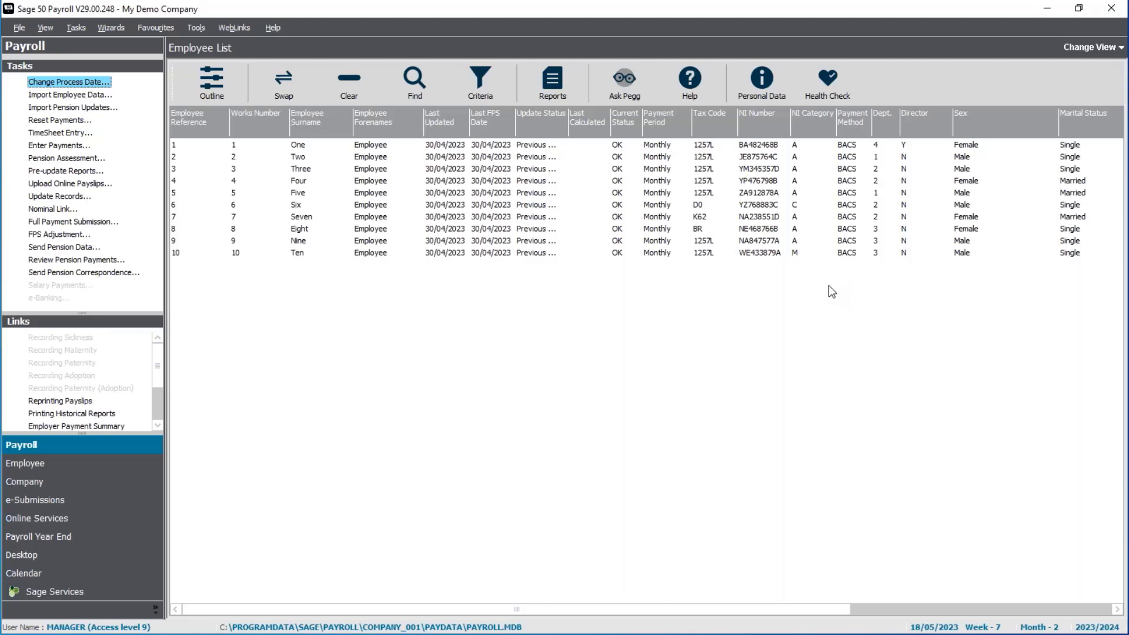
{"action": "left_click", "coordinate": [322, 172]}
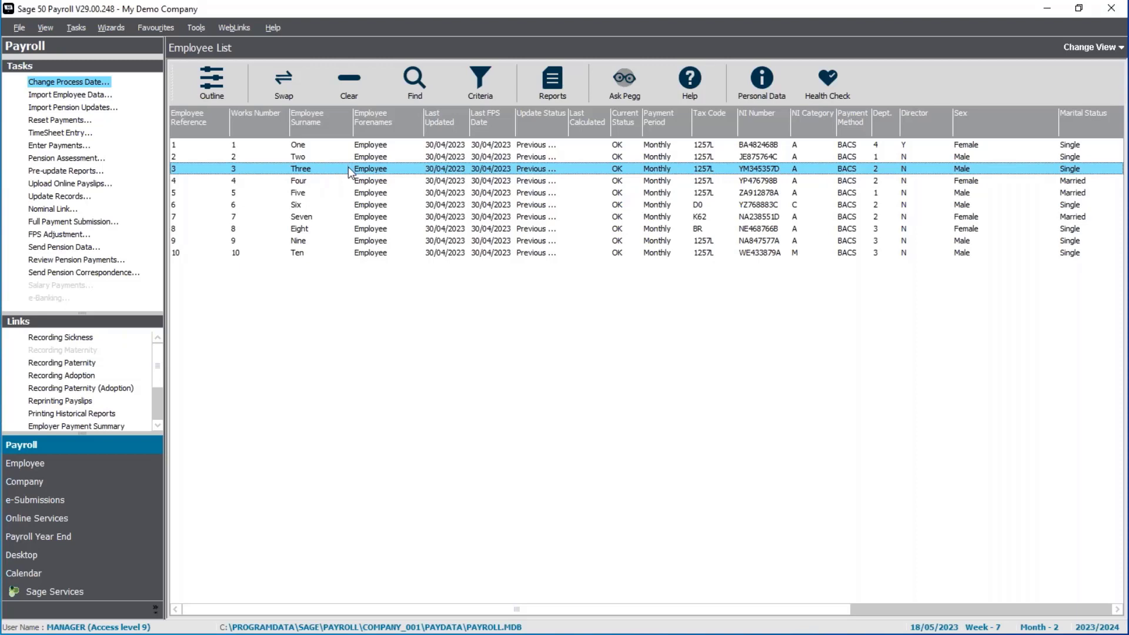
{"action": "left_click", "coordinate": [93, 470]}
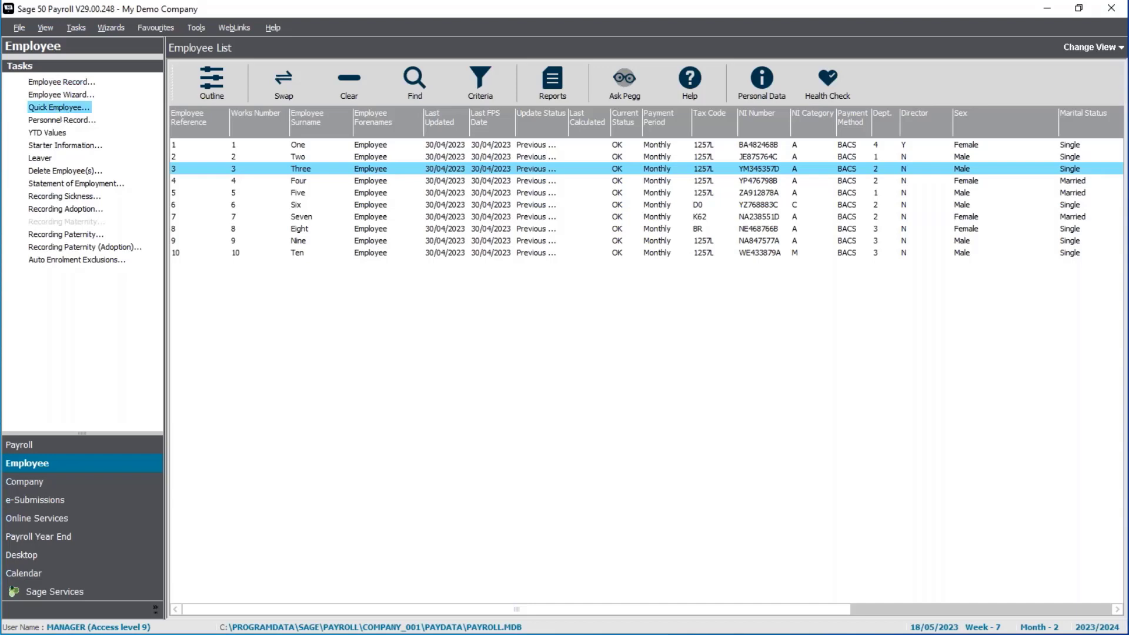
{"action": "left_click", "coordinate": [66, 108]}
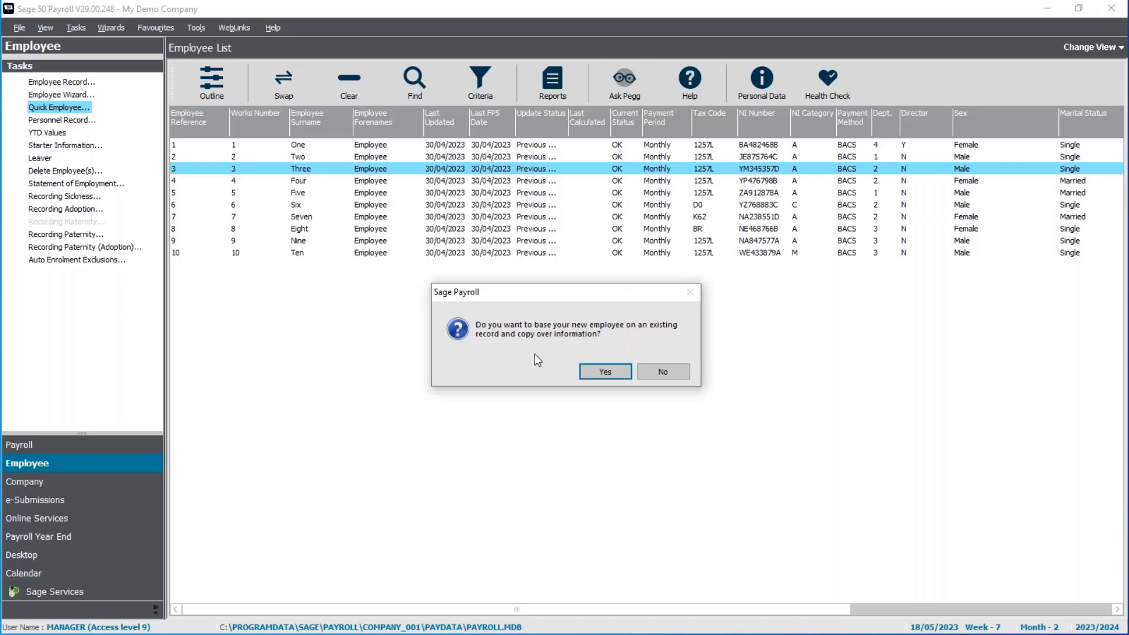
{"action": "left_click", "coordinate": [606, 372]}
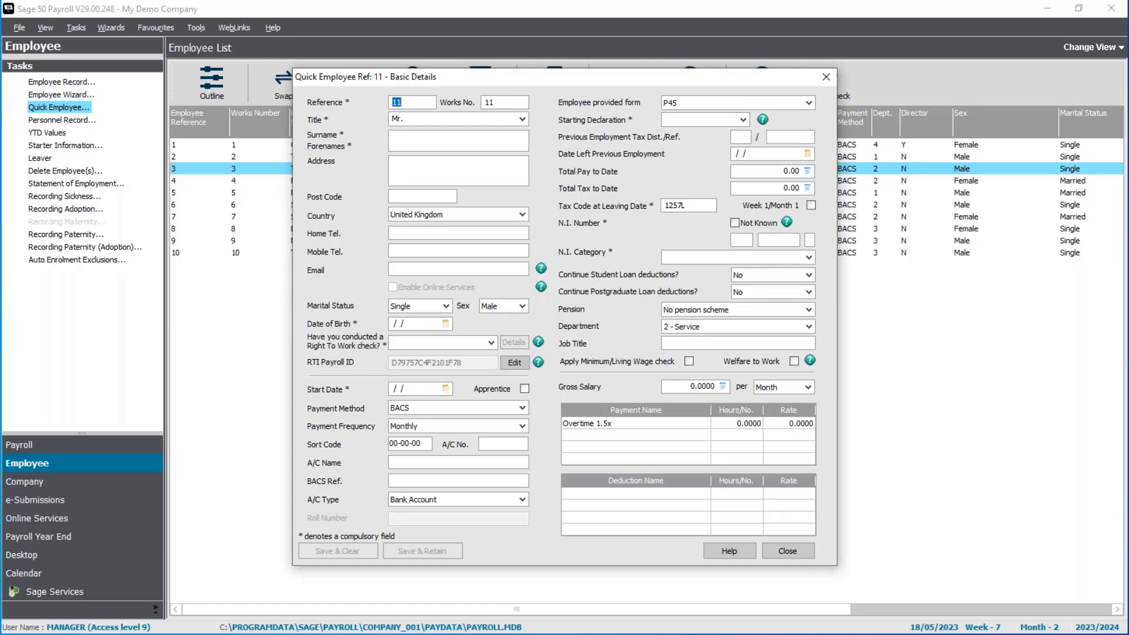
Fill in the new employee's surname, forename, postal address and postcode.
{"action": "left_click", "coordinate": [408, 141]}
{"action": "type", "text": "Eleven"}
{"action": "key", "text": "Tab"}
{"action": "type", "text": "Employe"}
{"action": "type", "text": "1 Address"}
{"action": "key", "text": "Return"}
{"action": "type", "text": "Town"}
{"action": "key", "text": "Tab"}
{"action": "type", "text": "NE"}
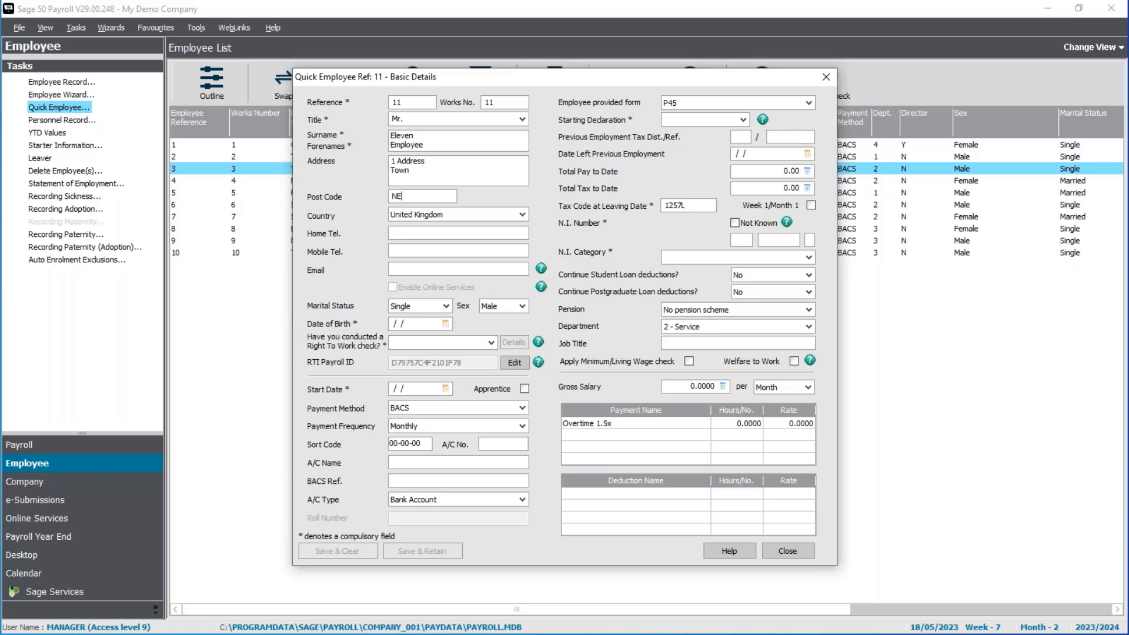
{"action": "type", "text": "99 9AZ"}
Enter the employee's date of birth and set the right to work check to Yes.
{"action": "key", "text": "Tab"}
{"action": "key", "text": "Tab"}
{"action": "key", "text": "Tab"}
{"action": "key", "text": "Tab"}
{"action": "key", "text": "Tab"}
{"action": "key", "text": "Tab"}
{"action": "type", "text": "09/03/90"}
{"action": "key", "text": "Tab"}
{"action": "key", "text": "y"}
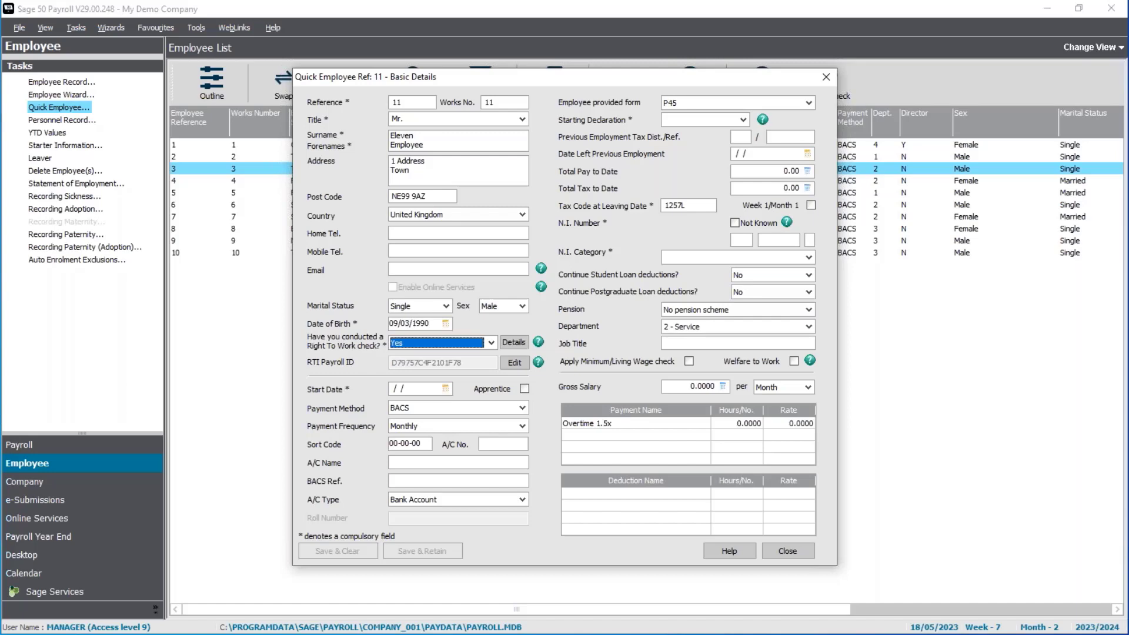
Set the employee's start date to 08/05/2023.
{"action": "key", "text": "Tab"}
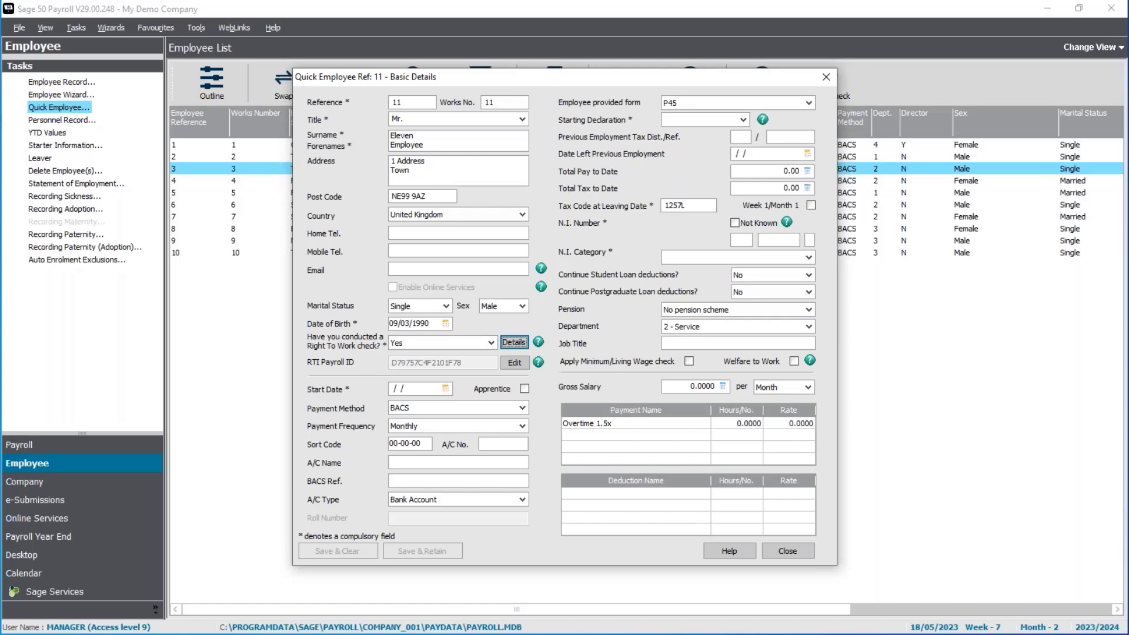
{"action": "key", "text": "Tab"}
{"action": "key", "text": "Tab"}
{"action": "left_click", "coordinate": [445, 389]}
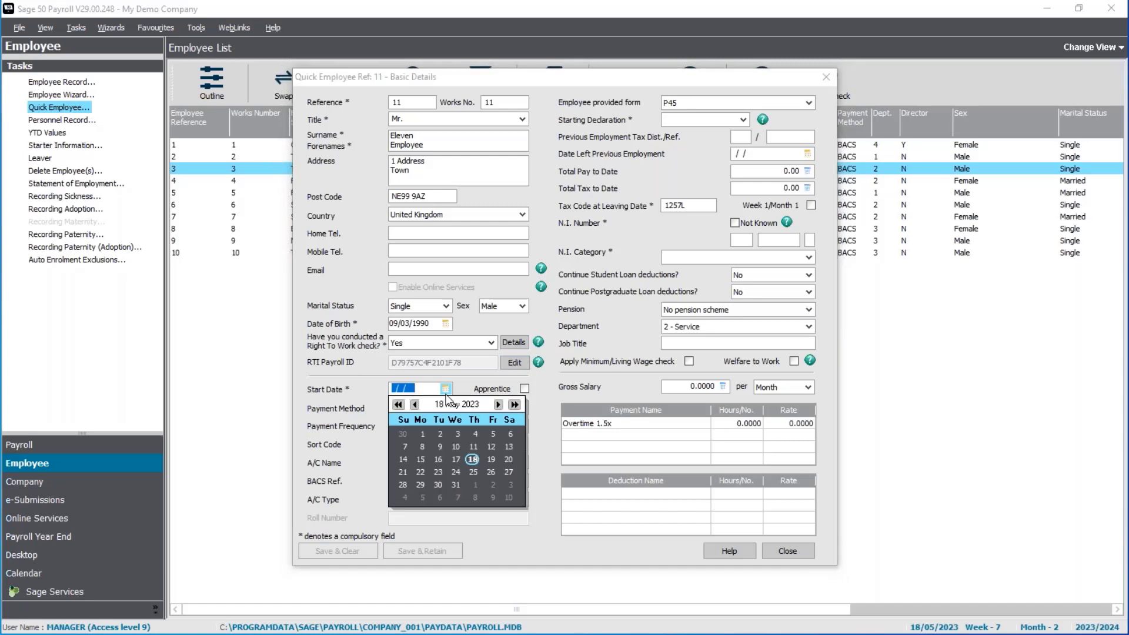
{"action": "left_click", "coordinate": [420, 447]}
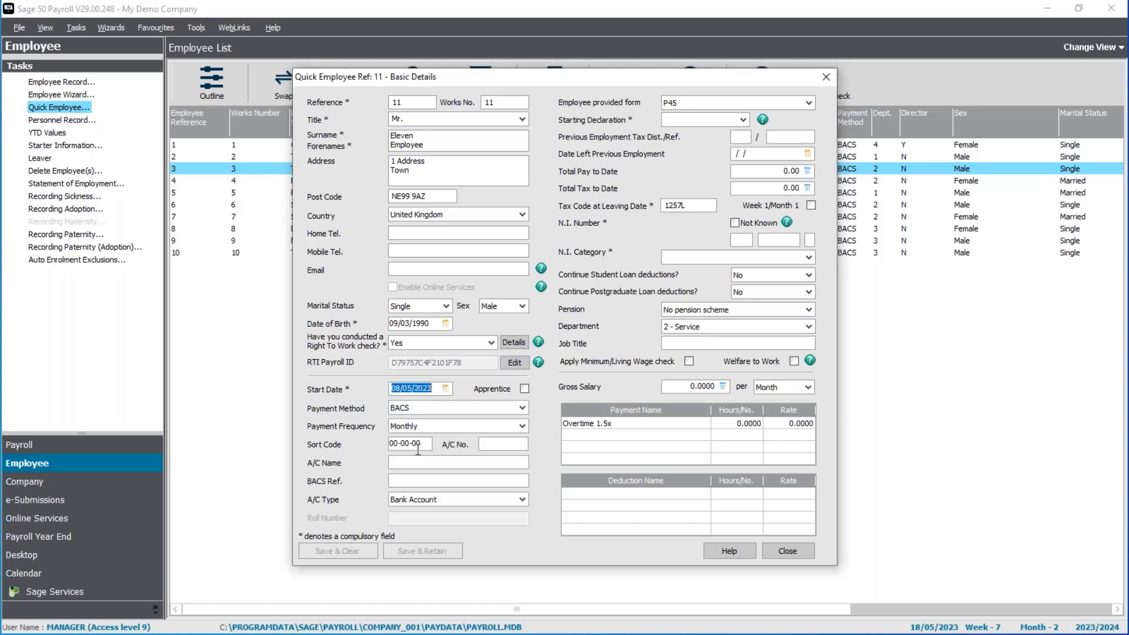
{"action": "left_click", "coordinate": [422, 463]}
{"action": "left_click", "coordinate": [746, 175]}
{"action": "left_click", "coordinate": [743, 191]}
Set the employee provided form to P46 and the starting declaration to Statement B.
{"action": "left_click", "coordinate": [783, 106]}
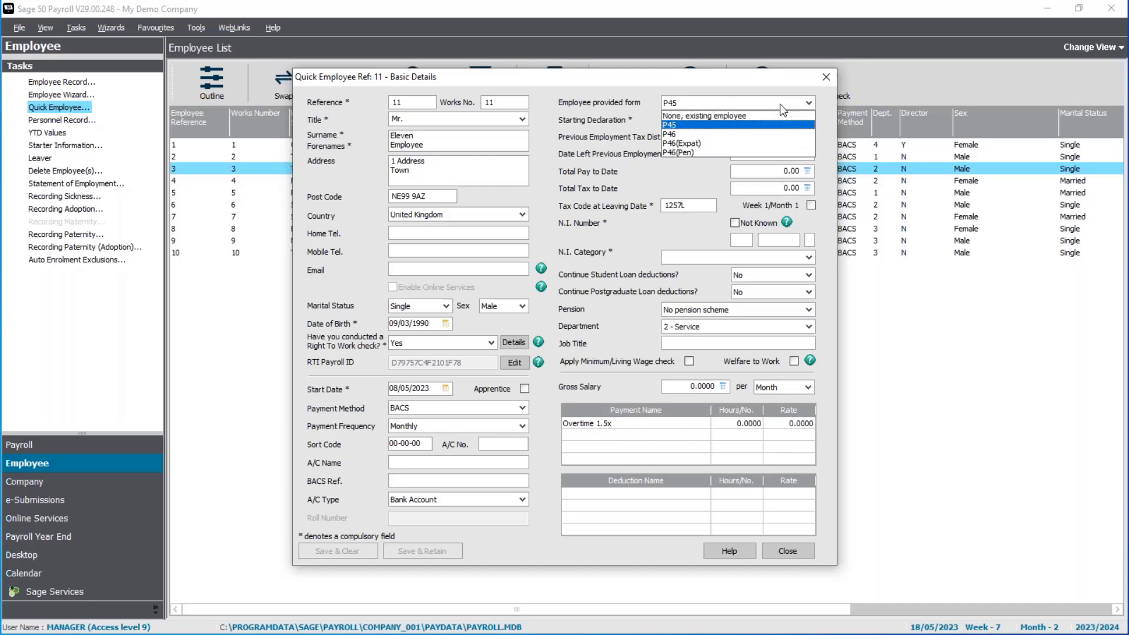
{"action": "left_click", "coordinate": [697, 134]}
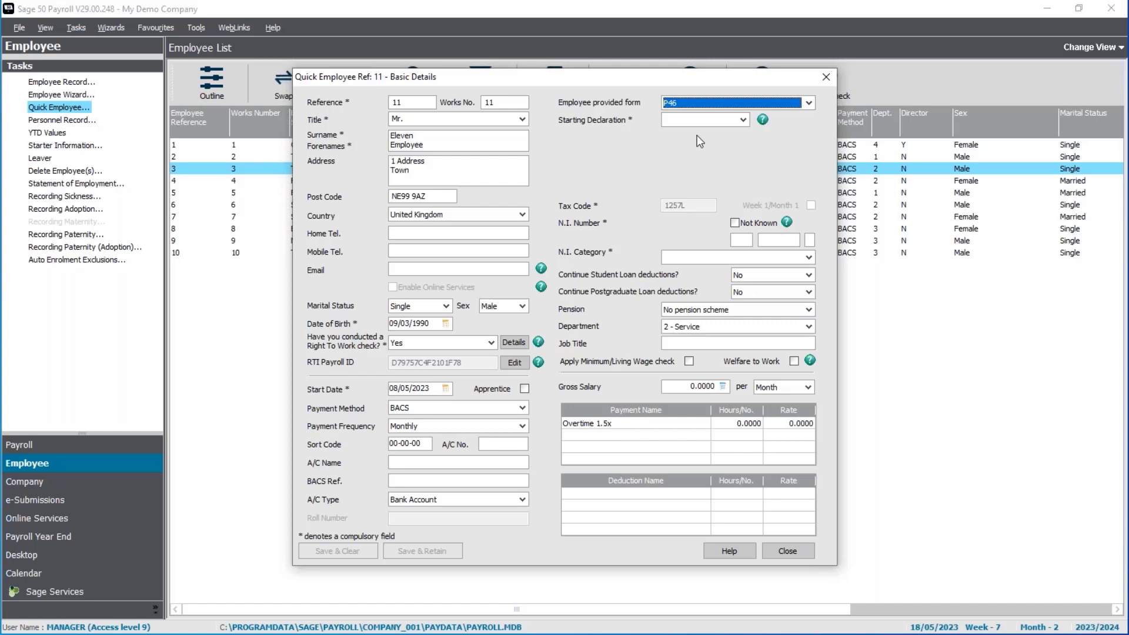
{"action": "left_click", "coordinate": [730, 123]}
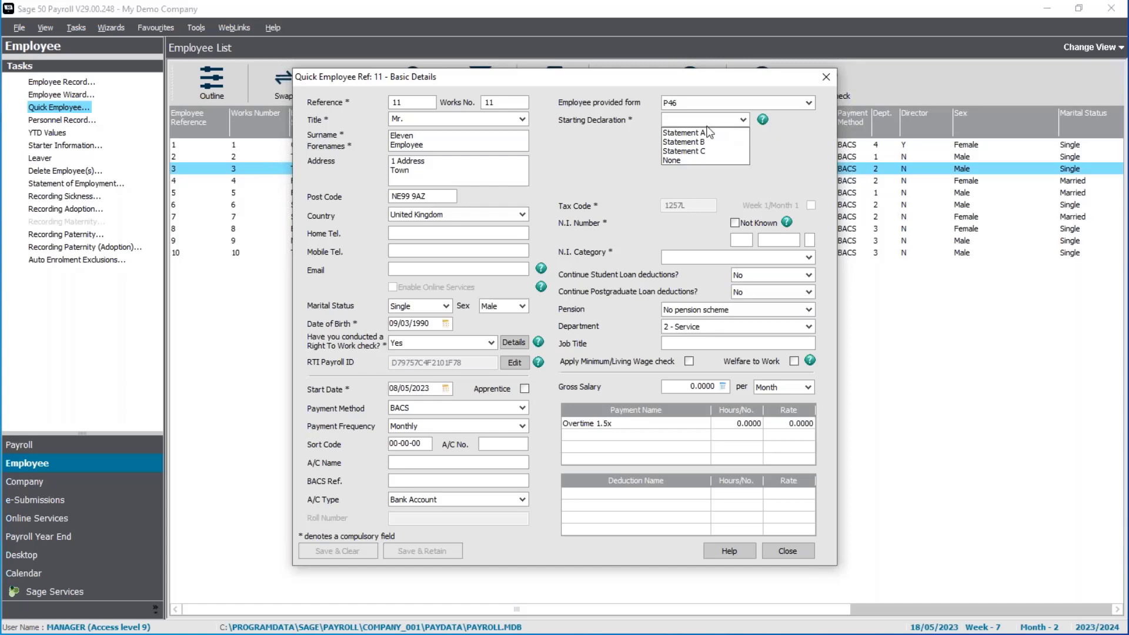
{"action": "left_click", "coordinate": [707, 143]}
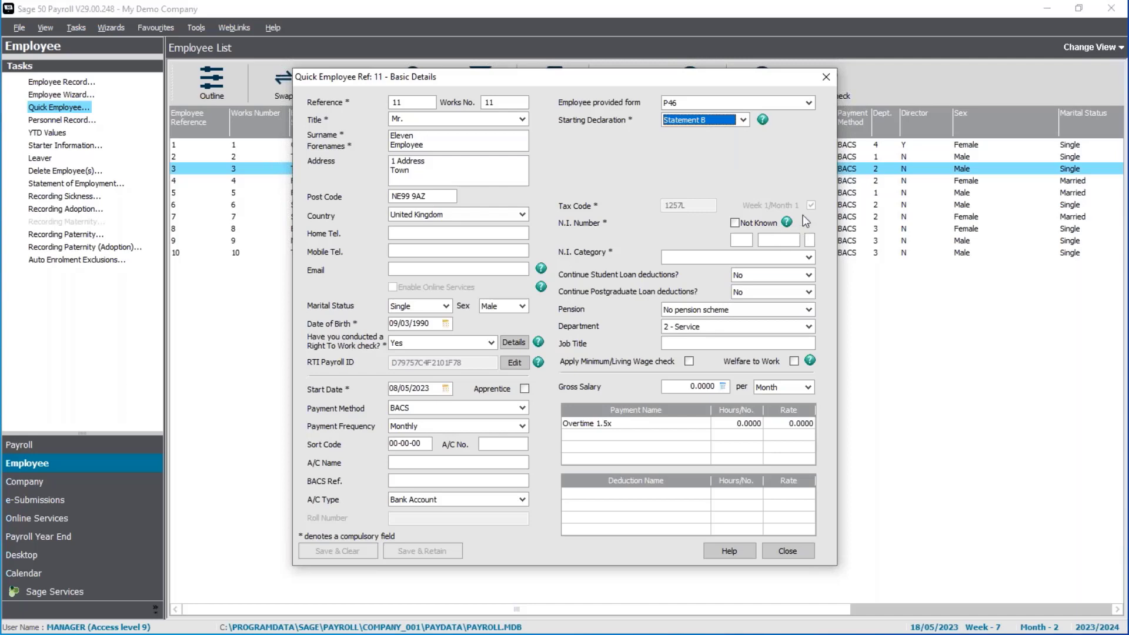
Enter the employee's National Insurance number and set the N.I. category to A - Standard Rate Contributions.
{"action": "left_click", "coordinate": [741, 240]}
{"action": "type", "text": "JM456123C"}
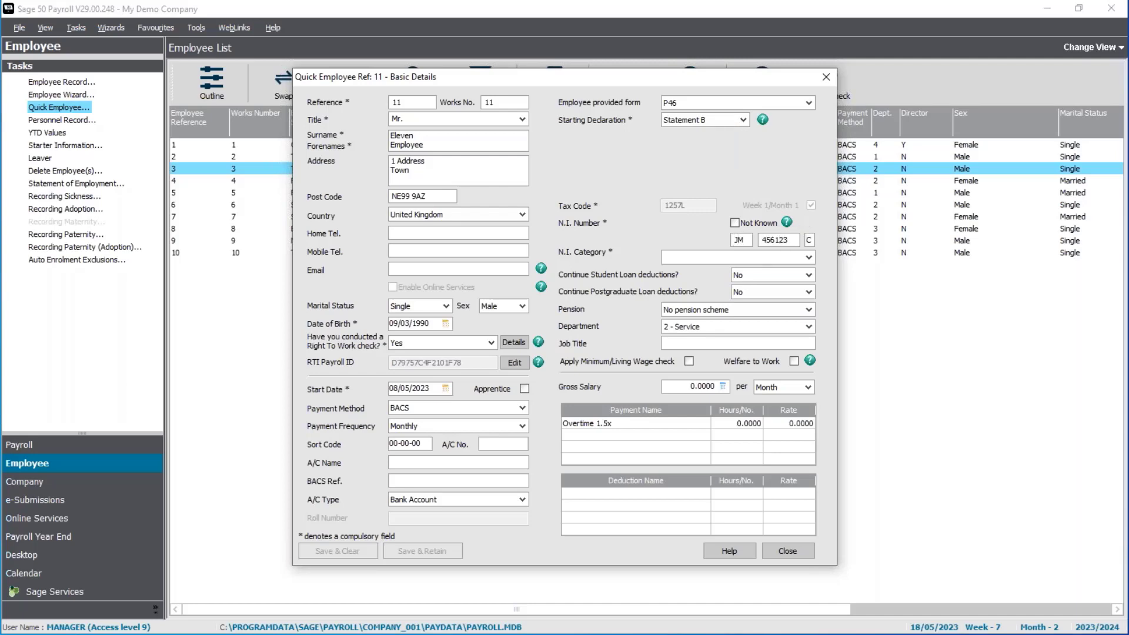
{"action": "key", "text": "Tab"}
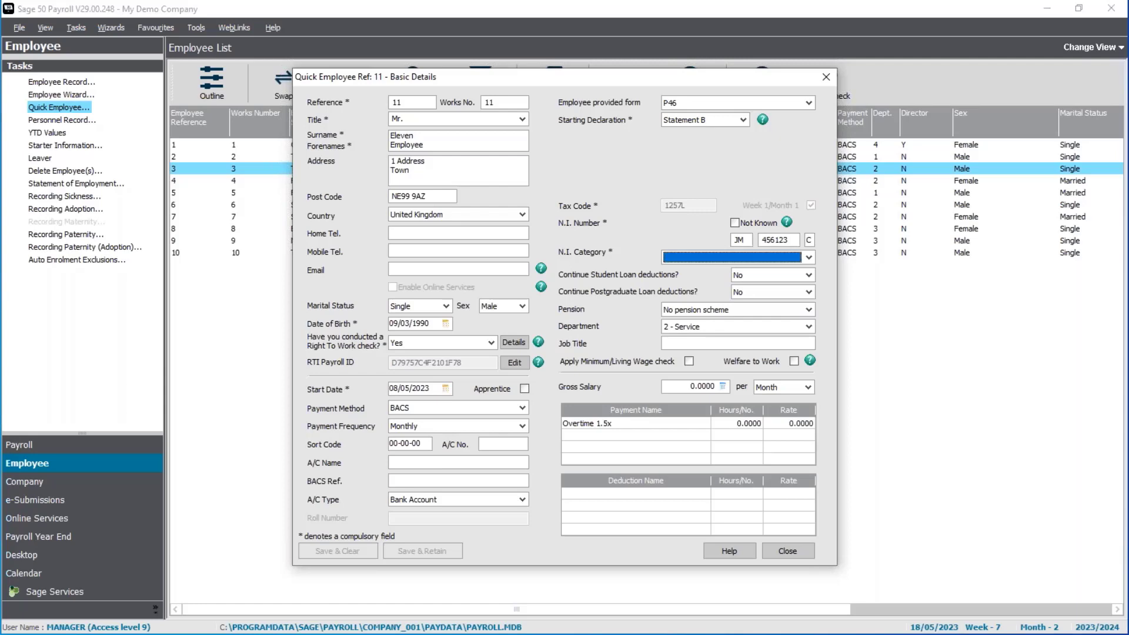
{"action": "left_click", "coordinate": [810, 258]}
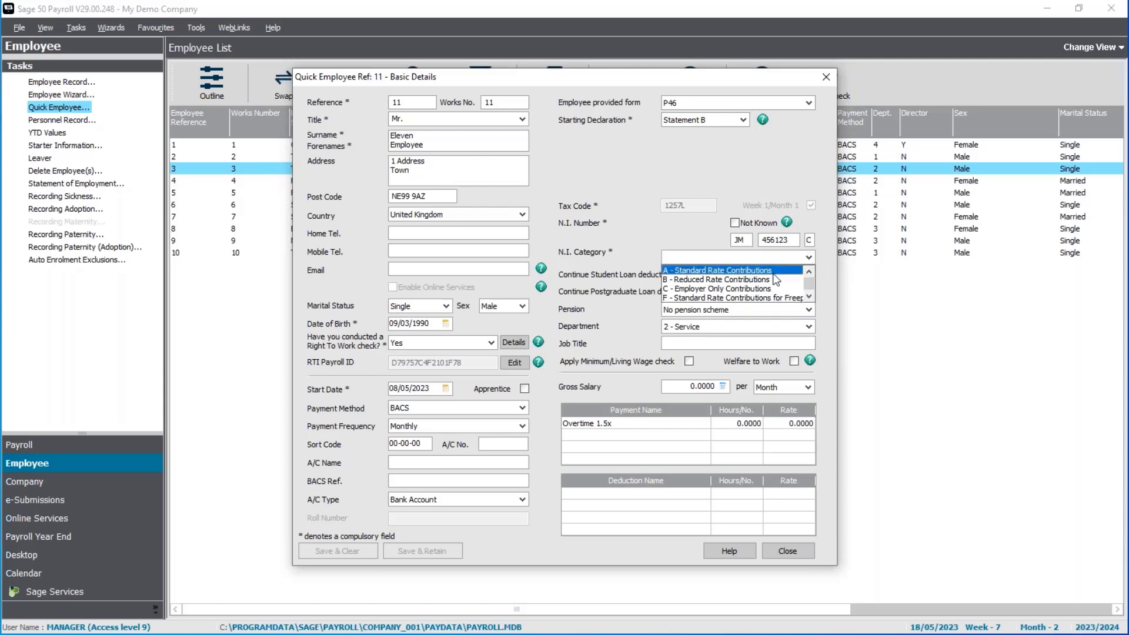
{"action": "key", "text": "Return"}
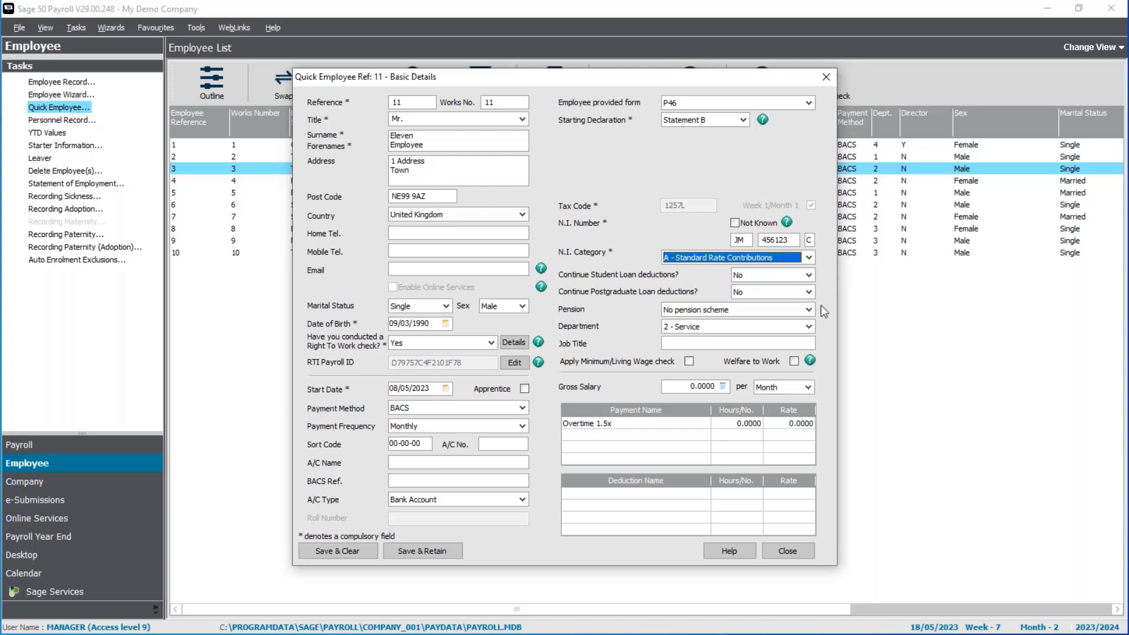
Set the employee's gross salary to 25000 per Year.
{"action": "left_click", "coordinate": [795, 341]}
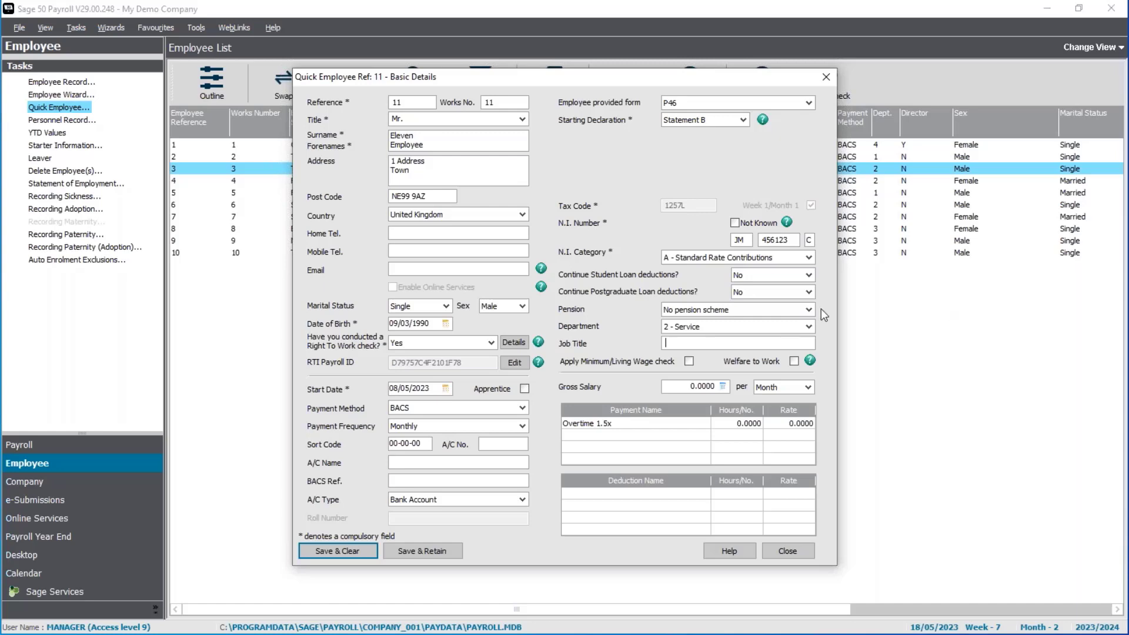
{"action": "left_click", "coordinate": [706, 387]}
{"action": "type", "text": "25000"}
{"action": "key", "text": "Tab"}
{"action": "key", "text": "y"}
{"action": "key", "text": "Tab"}
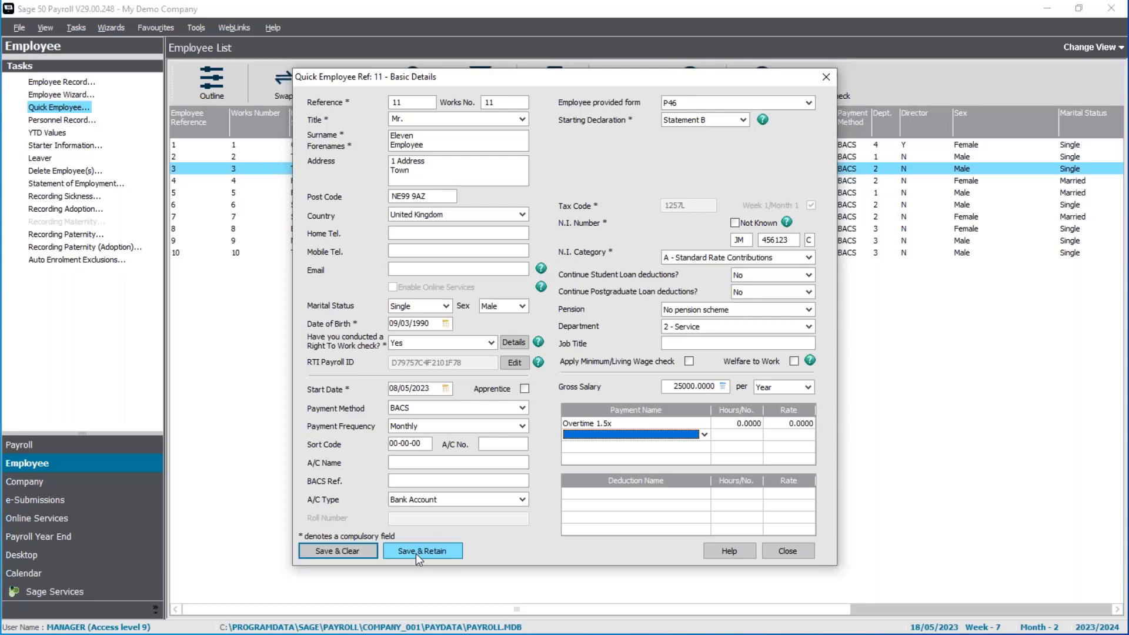
Save the new employee with the form cleared, accept the notices, and close the Quick Employee form.
{"action": "left_click", "coordinate": [350, 556]}
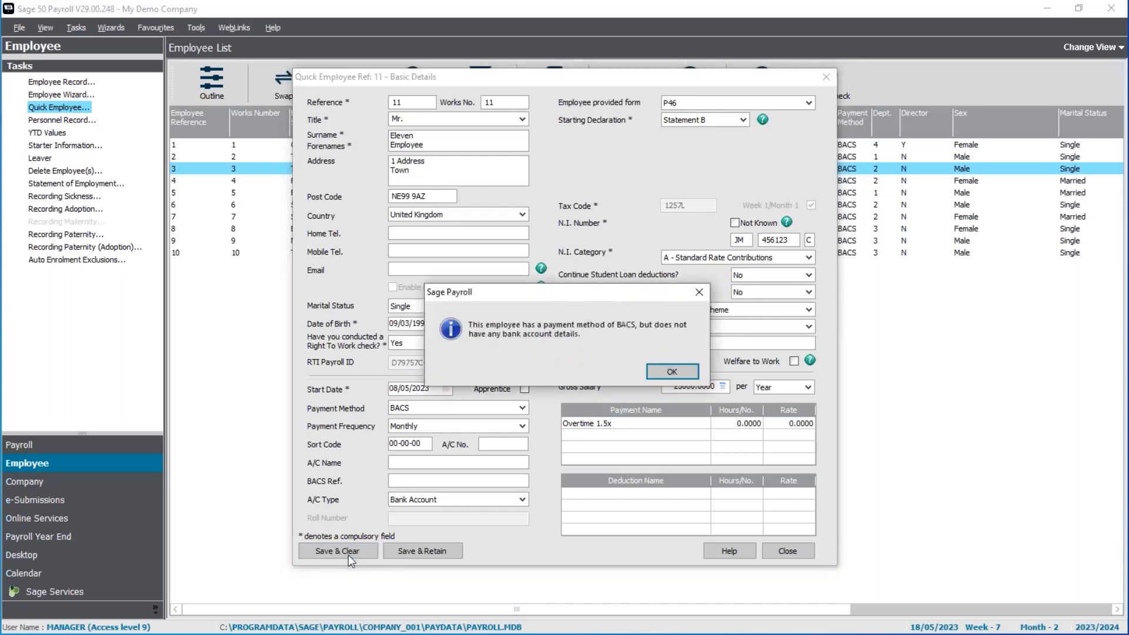
{"action": "left_click", "coordinate": [673, 373]}
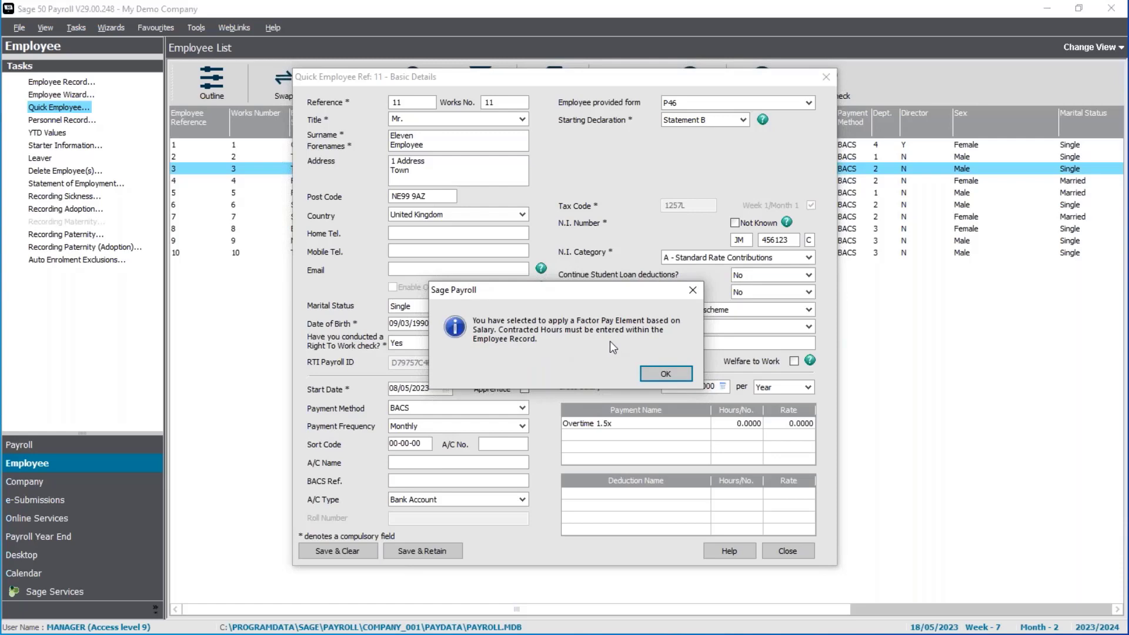
{"action": "left_click", "coordinate": [669, 369]}
{"action": "left_click", "coordinate": [788, 552]}
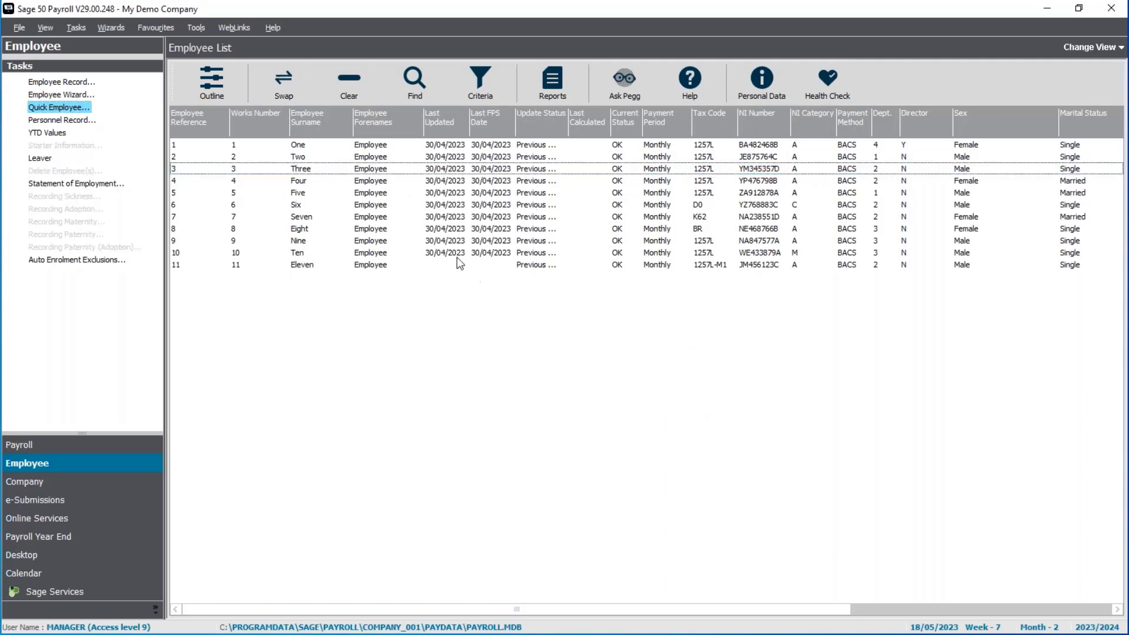
Open the full record of the new employee with reference 11 and show the employment details.
{"action": "left_click", "coordinate": [445, 268]}
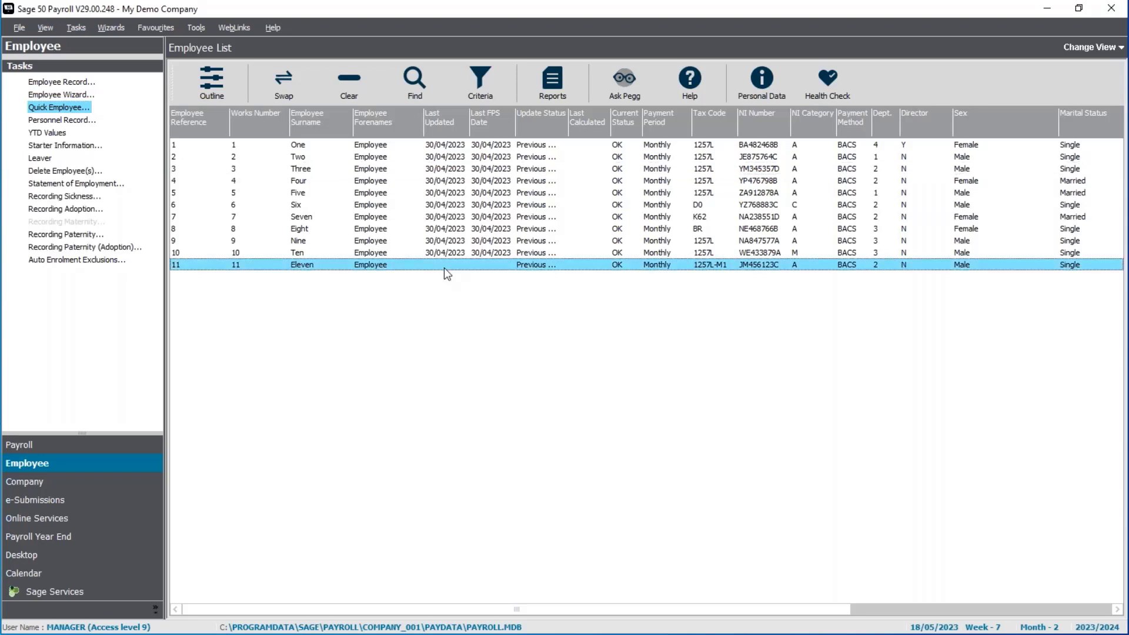
{"action": "left_click", "coordinate": [75, 84]}
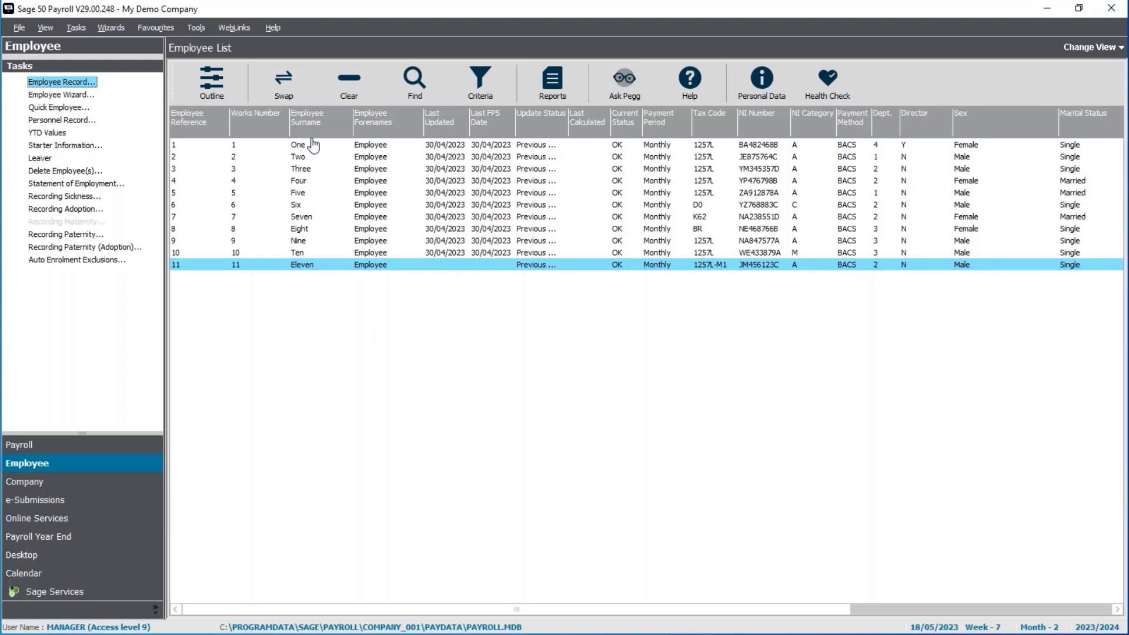
{"action": "left_click", "coordinate": [410, 198]}
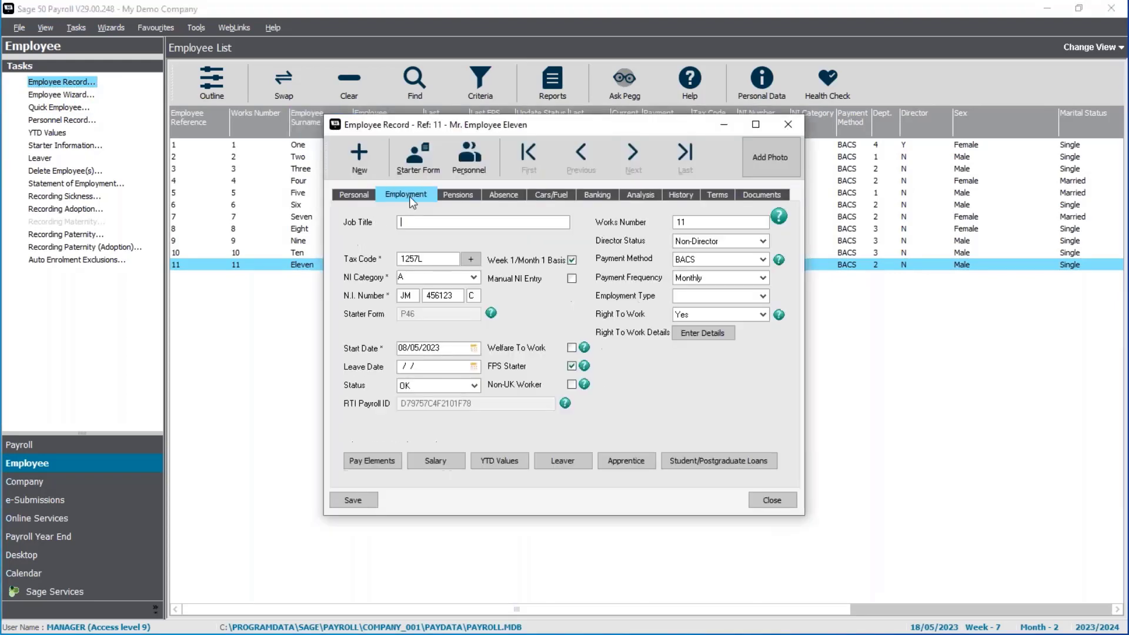
Set the employee's contracted hours to 35 per Week in the salary details and save them.
{"action": "left_click", "coordinate": [436, 462]}
{"action": "left_click", "coordinate": [525, 318]}
{"action": "type", "text": "35"}
{"action": "key", "text": "Tab"}
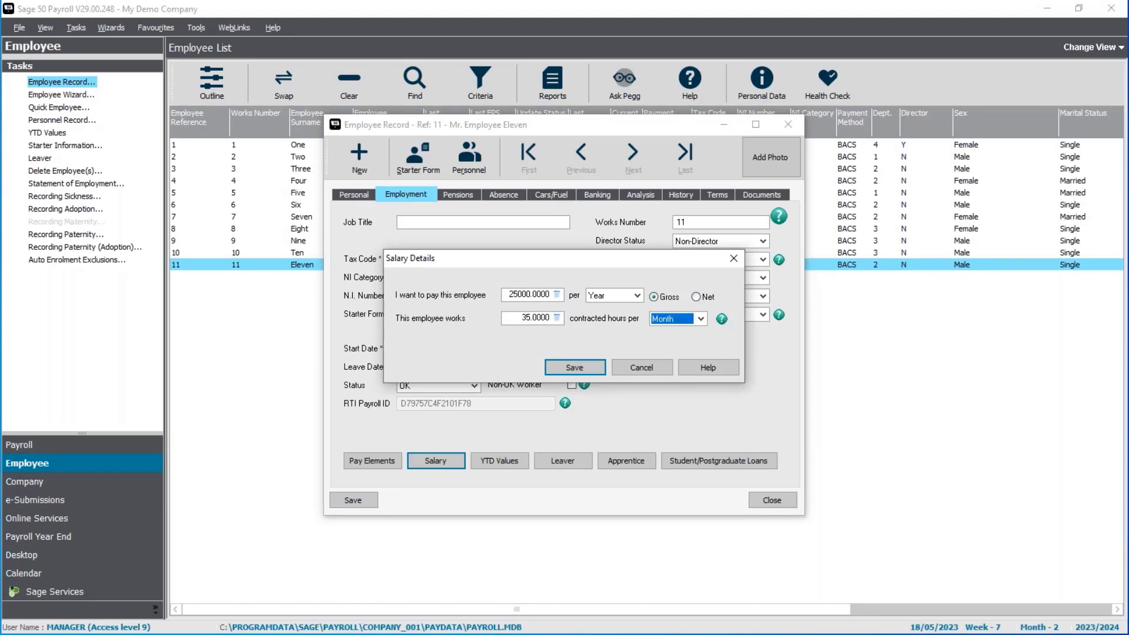
{"action": "key", "text": "w"}
{"action": "key", "text": "Tab"}
{"action": "key", "text": "Return"}
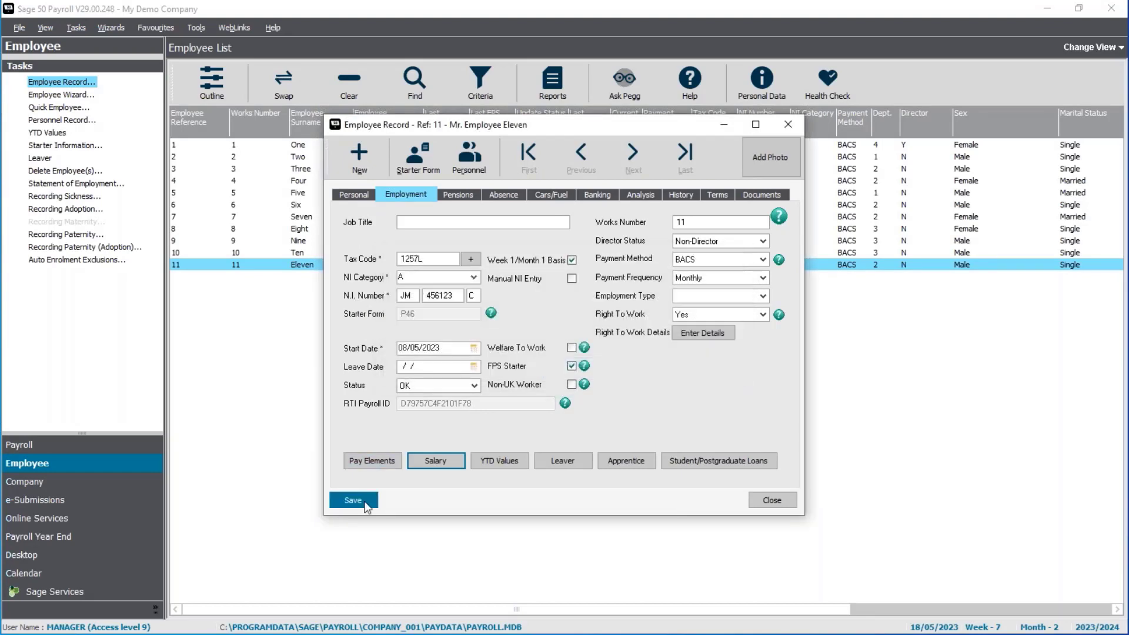
Review the Overtime 1.5x payment in the employee's pay elements, save the pay elements, and close the employee record.
{"action": "left_click", "coordinate": [377, 465]}
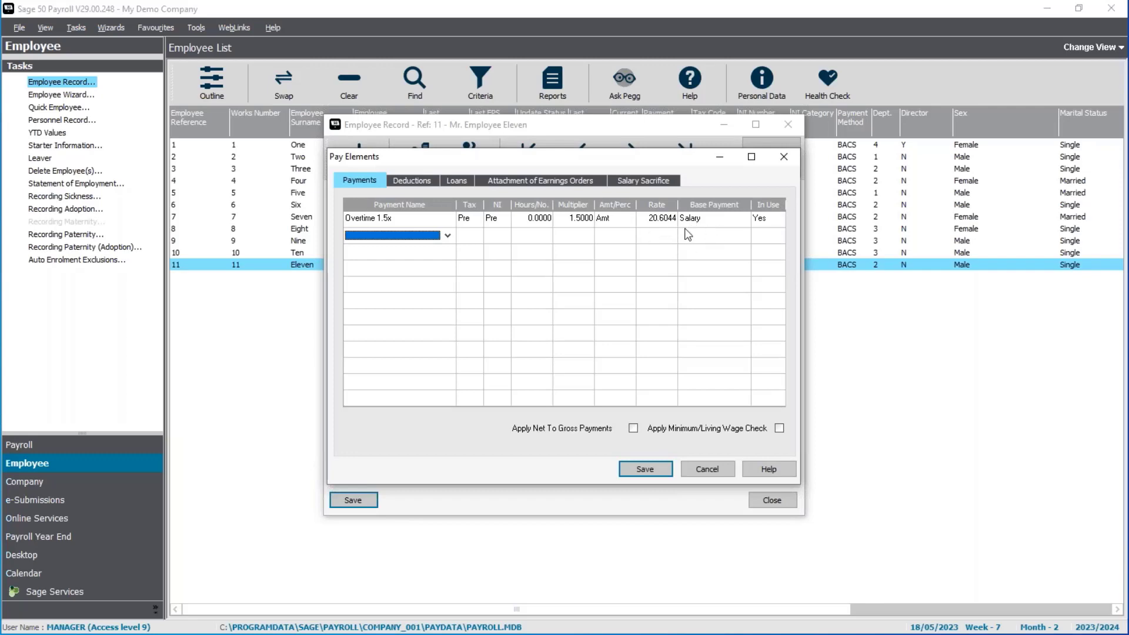
{"action": "left_click", "coordinate": [657, 460]}
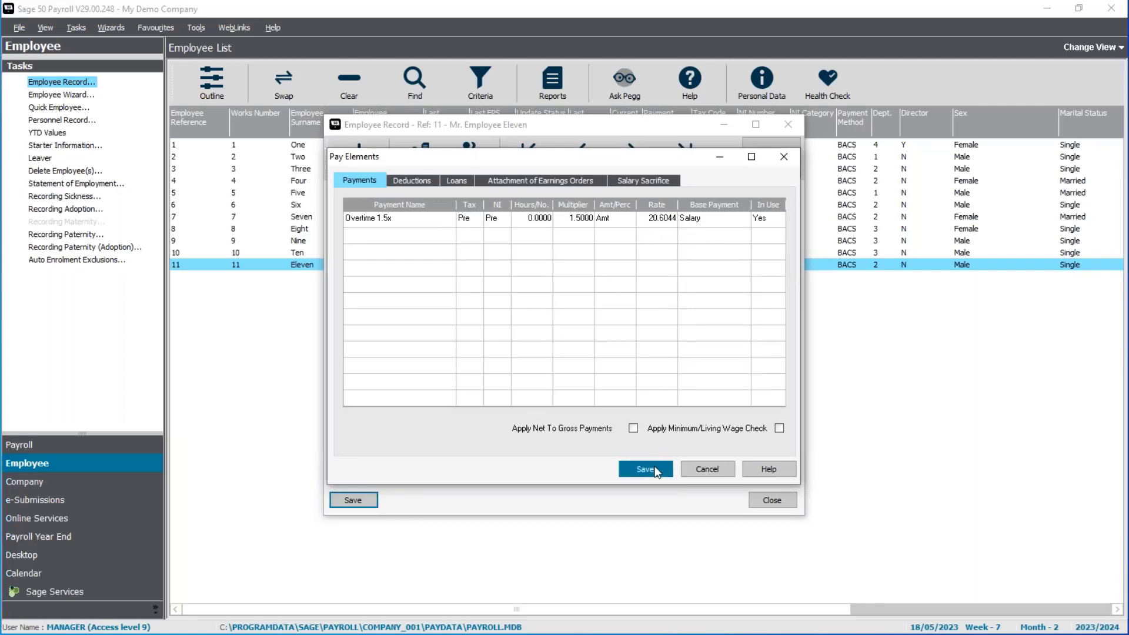
{"action": "left_click", "coordinate": [784, 501]}
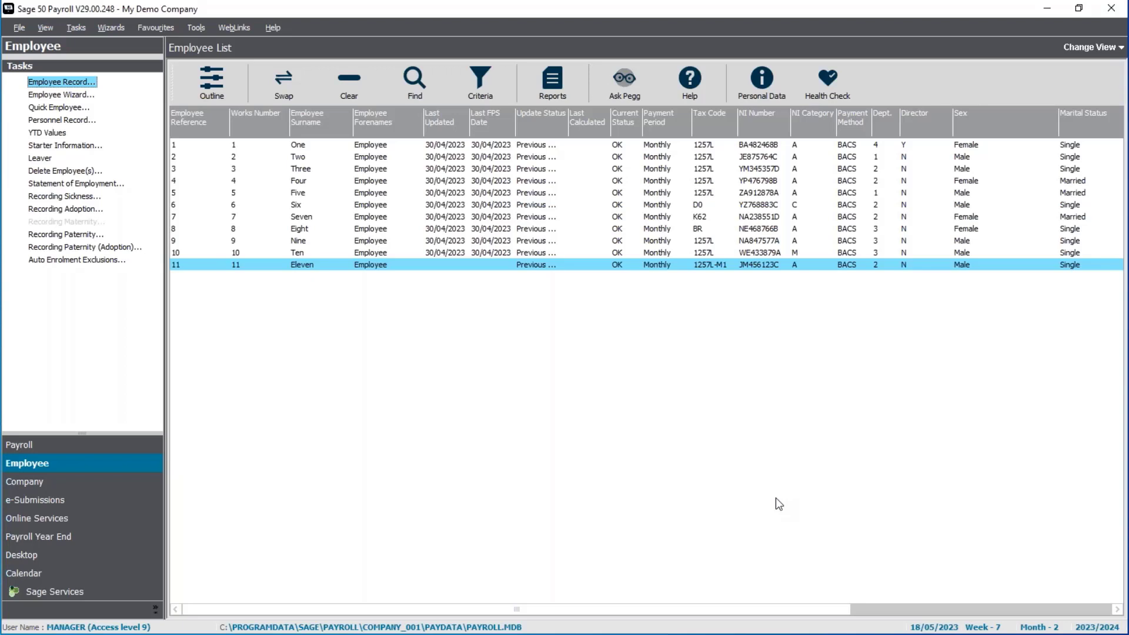
Start recording maternity for only employee 4, enter the expected date of birth, and check the SMP entitlement.
{"action": "left_click", "coordinate": [344, 269]}
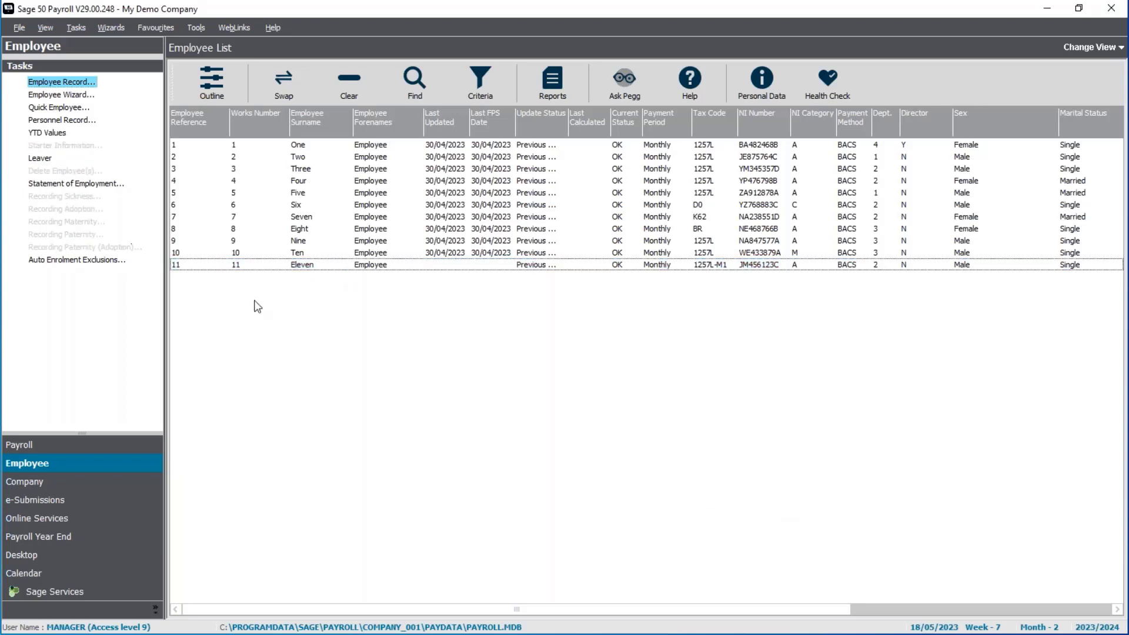
{"action": "left_click", "coordinate": [341, 183]}
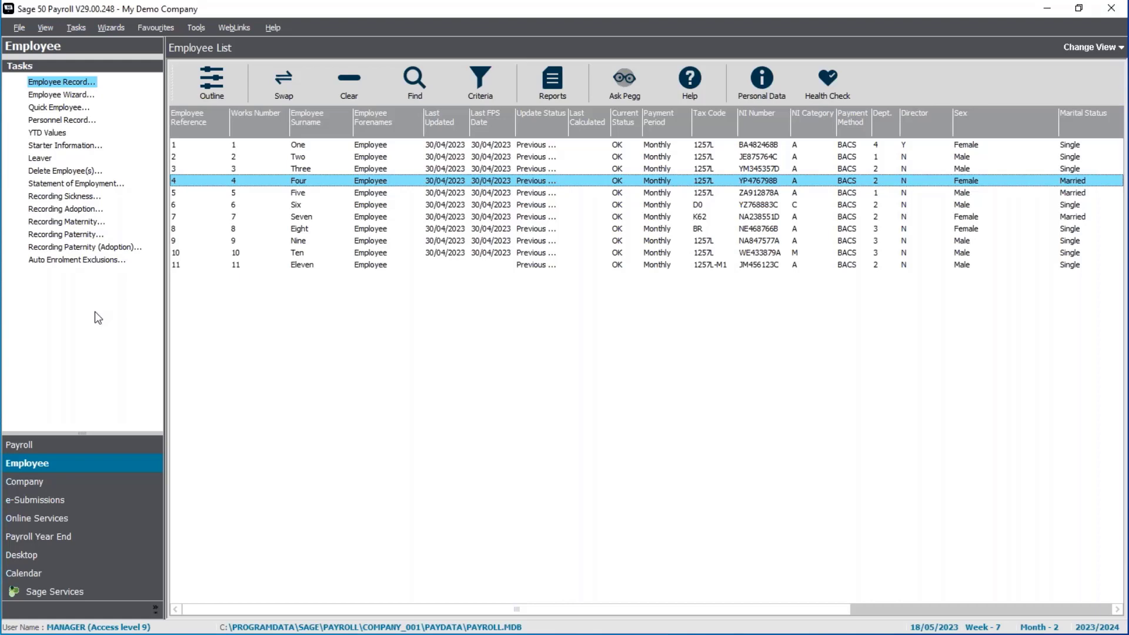
{"action": "left_click", "coordinate": [79, 224]}
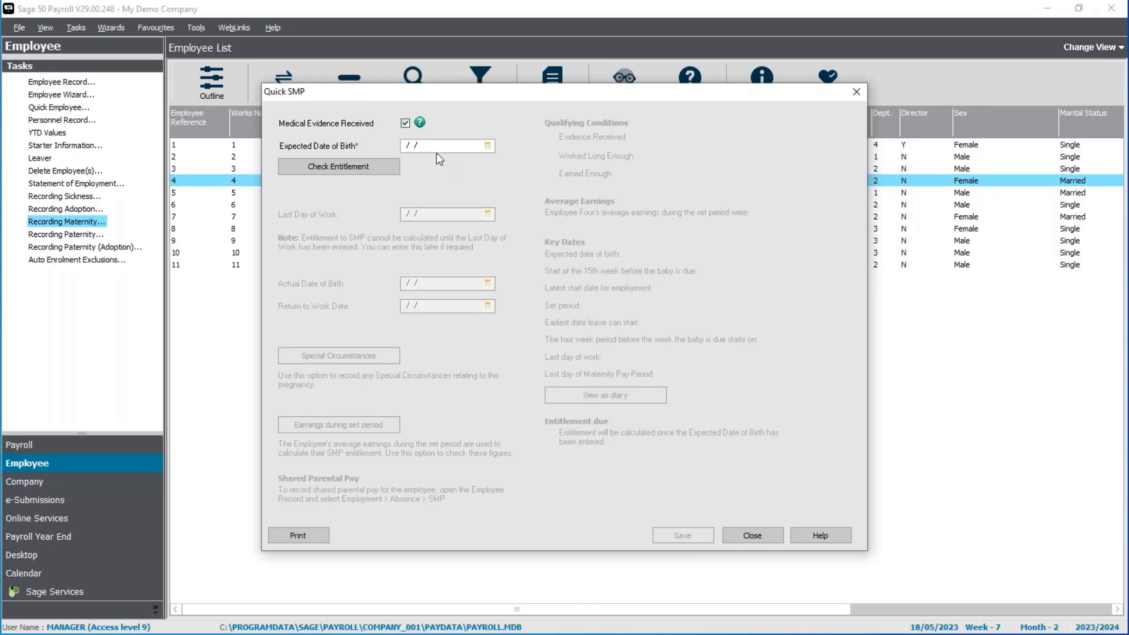
{"action": "left_click", "coordinate": [488, 145]}
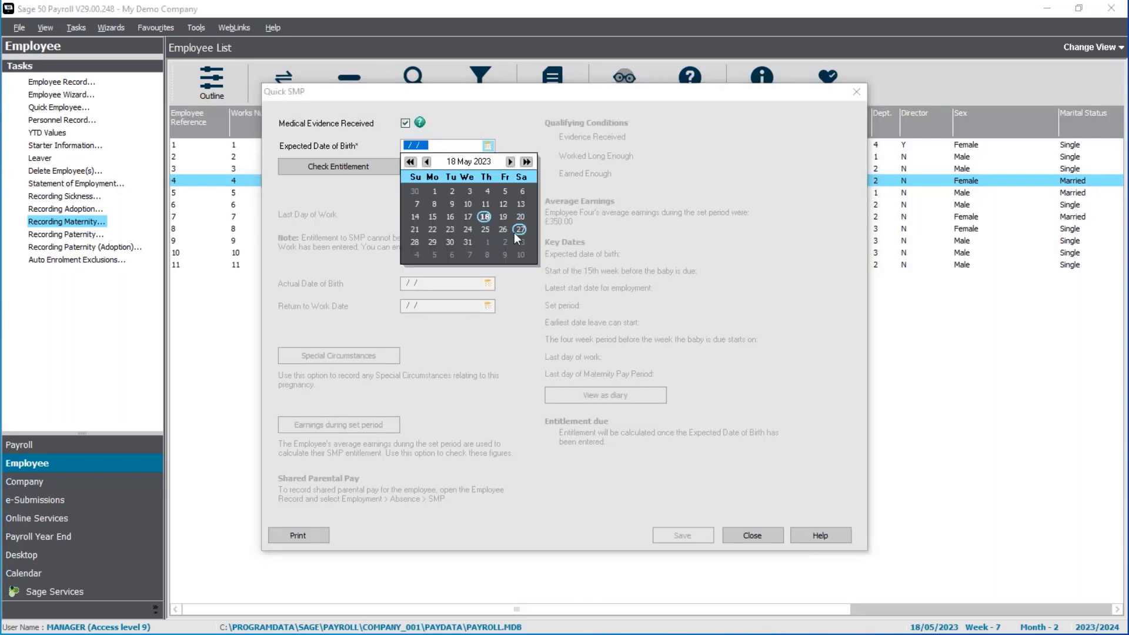
{"action": "left_click", "coordinate": [515, 233]}
{"action": "left_click", "coordinate": [391, 170]}
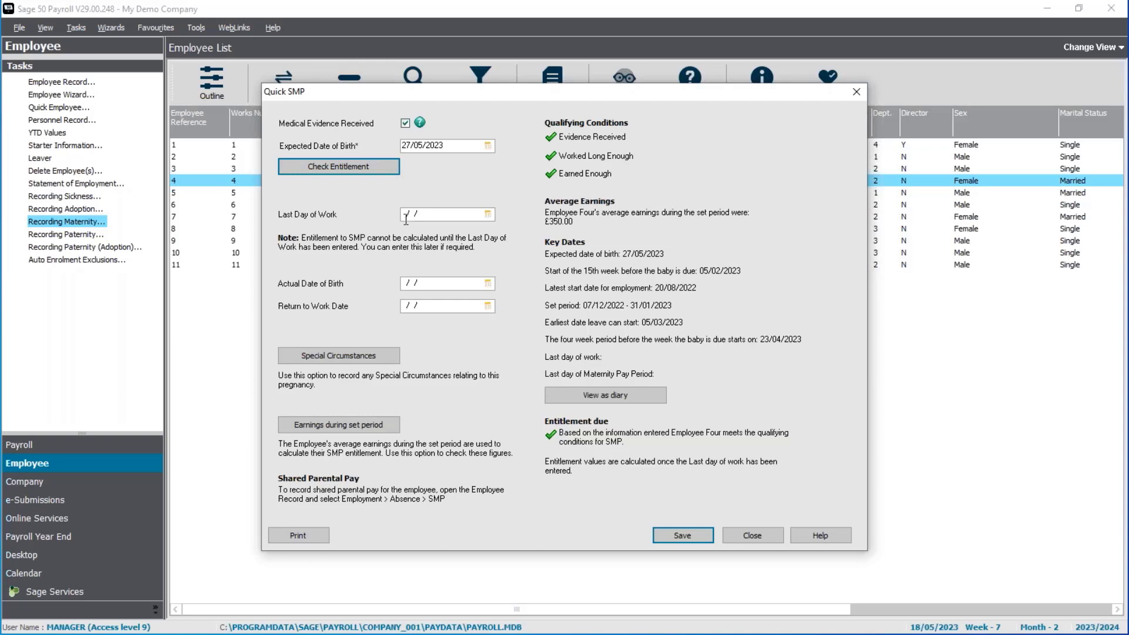
Set the last day of work to 12/05/2023 to calculate the SMP entitlement, and close the form without saving.
{"action": "left_click", "coordinate": [488, 214]}
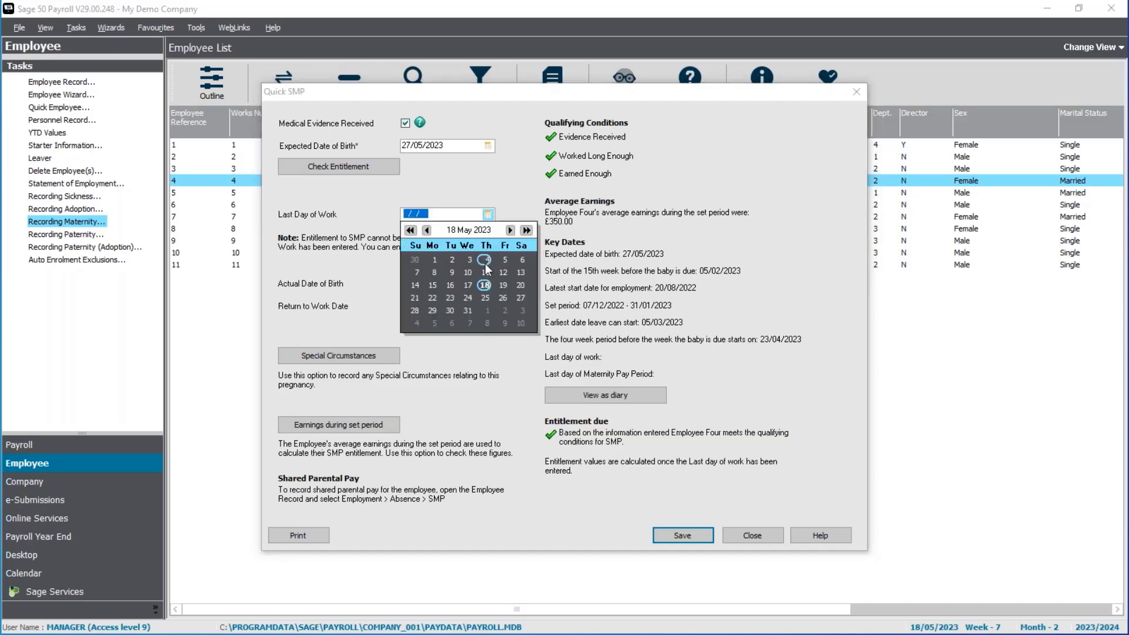
{"action": "left_click", "coordinate": [505, 274]}
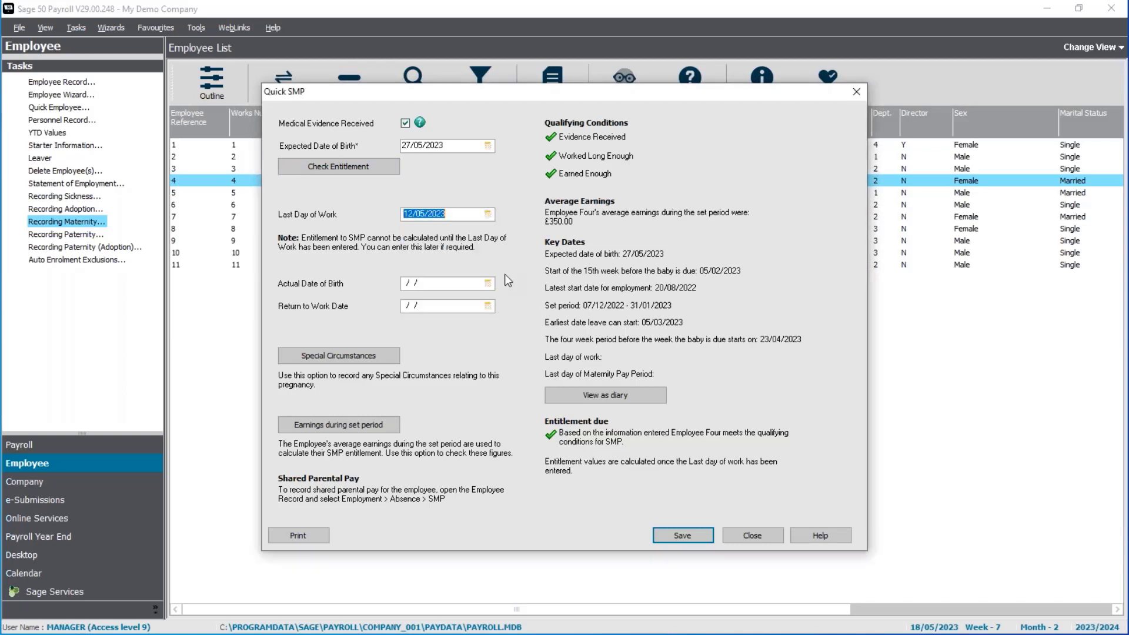
{"action": "left_click", "coordinate": [461, 285]}
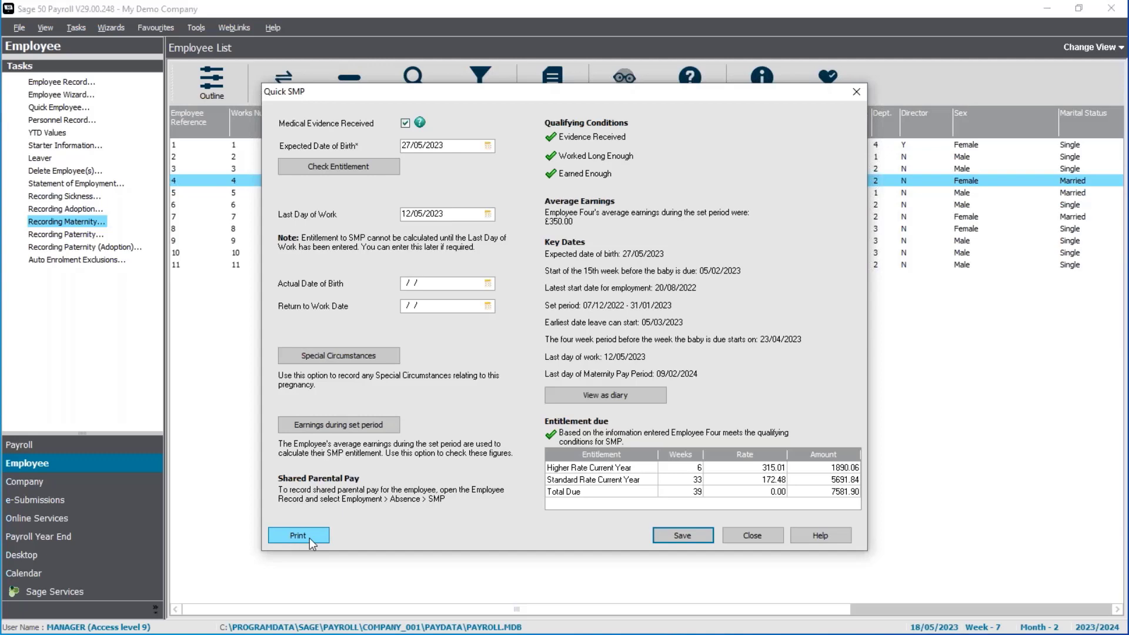
{"action": "left_click", "coordinate": [764, 538]}
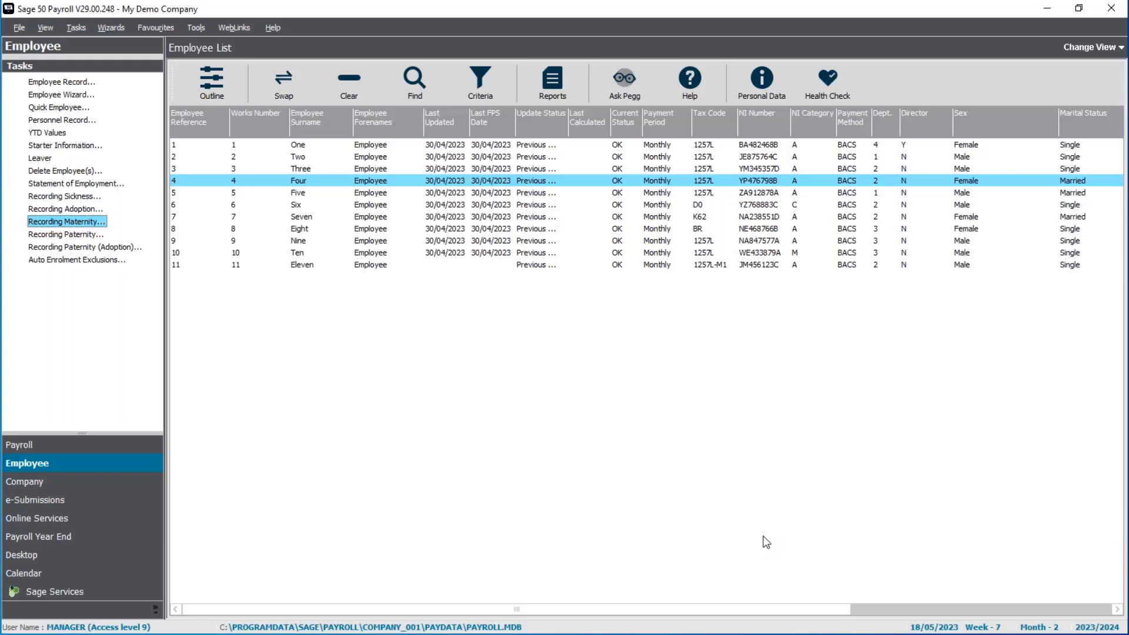
Set the status of employee 10 to On Hold in the employment details, and save and close the record.
{"action": "left_click", "coordinate": [436, 180], "text": "ctrl"}
{"action": "double_click", "coordinate": [423, 254]}
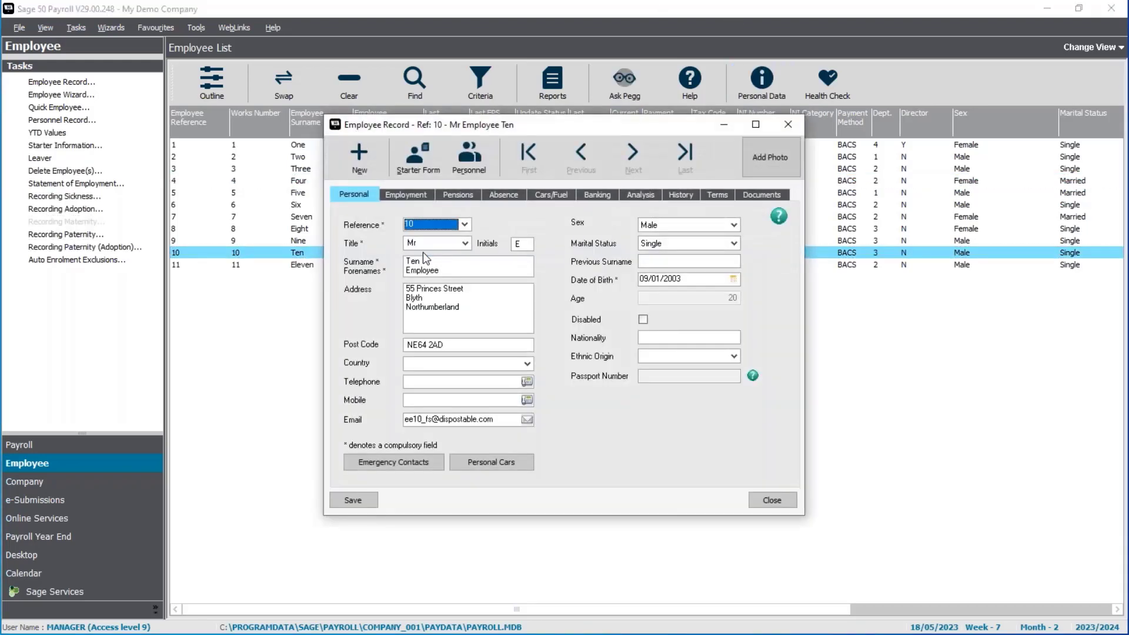
{"action": "left_click", "coordinate": [405, 197]}
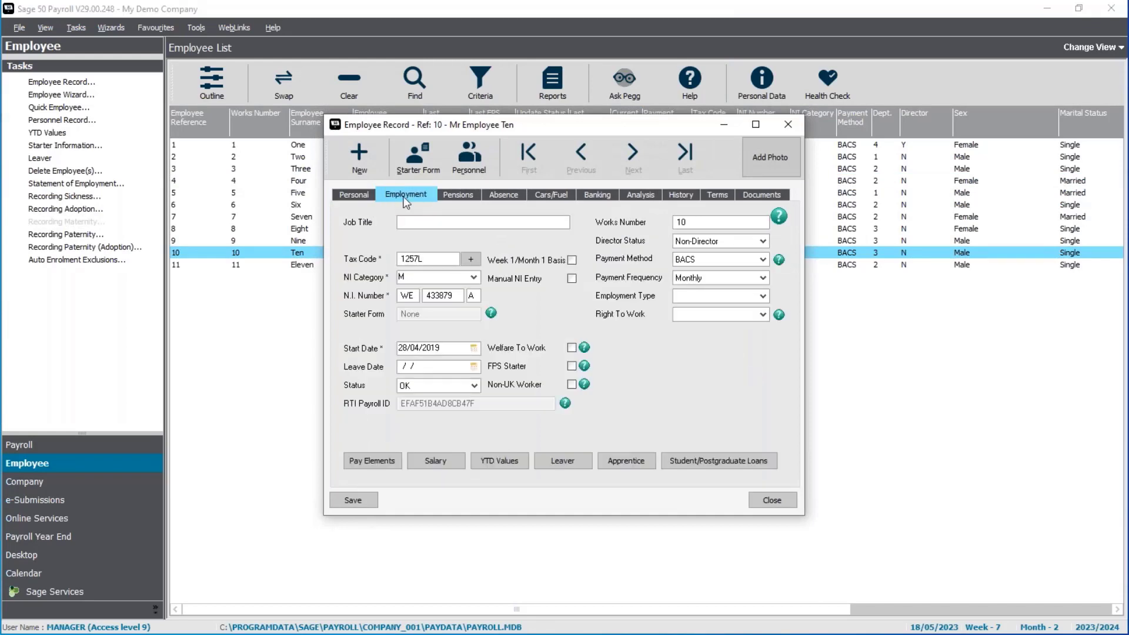
{"action": "left_click", "coordinate": [453, 387]}
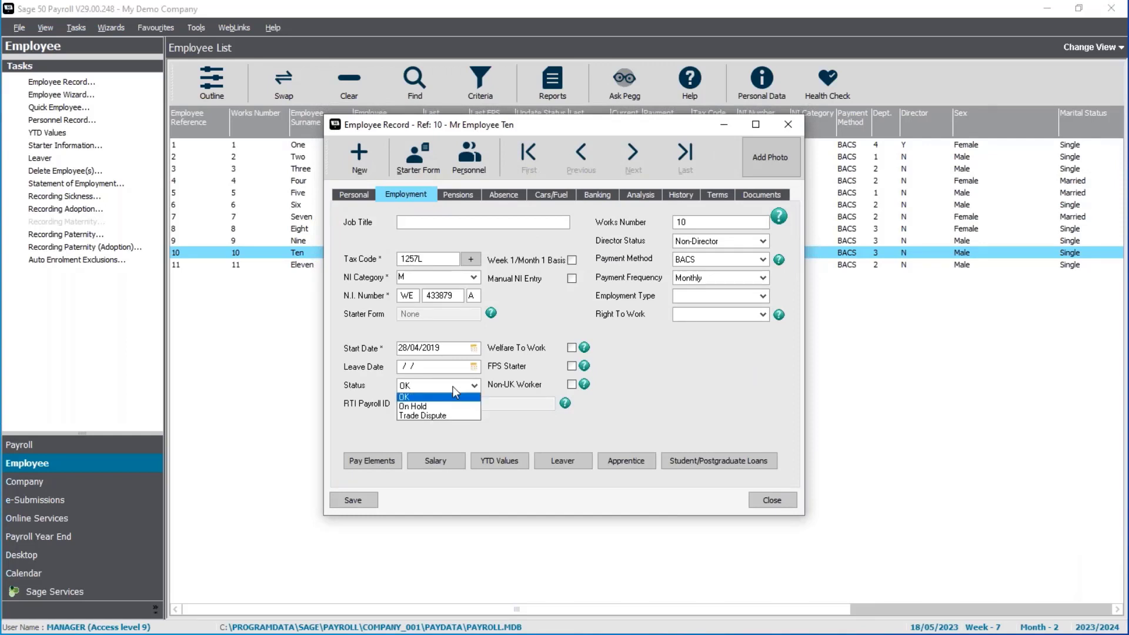
{"action": "left_click", "coordinate": [423, 408]}
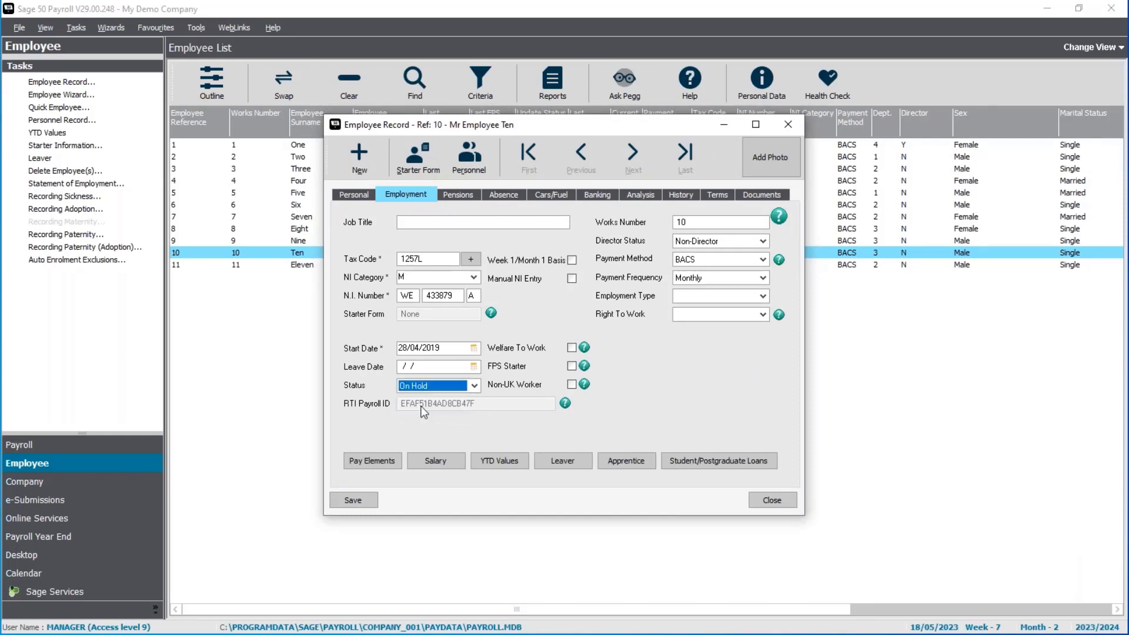
{"action": "left_click", "coordinate": [370, 500]}
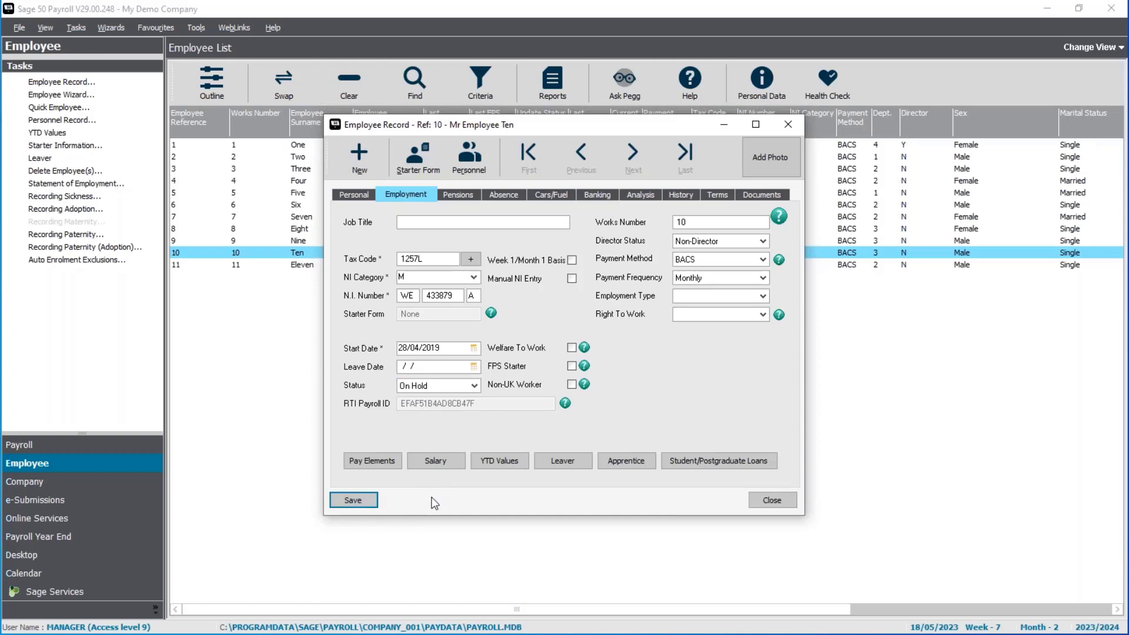
{"action": "left_click", "coordinate": [777, 502]}
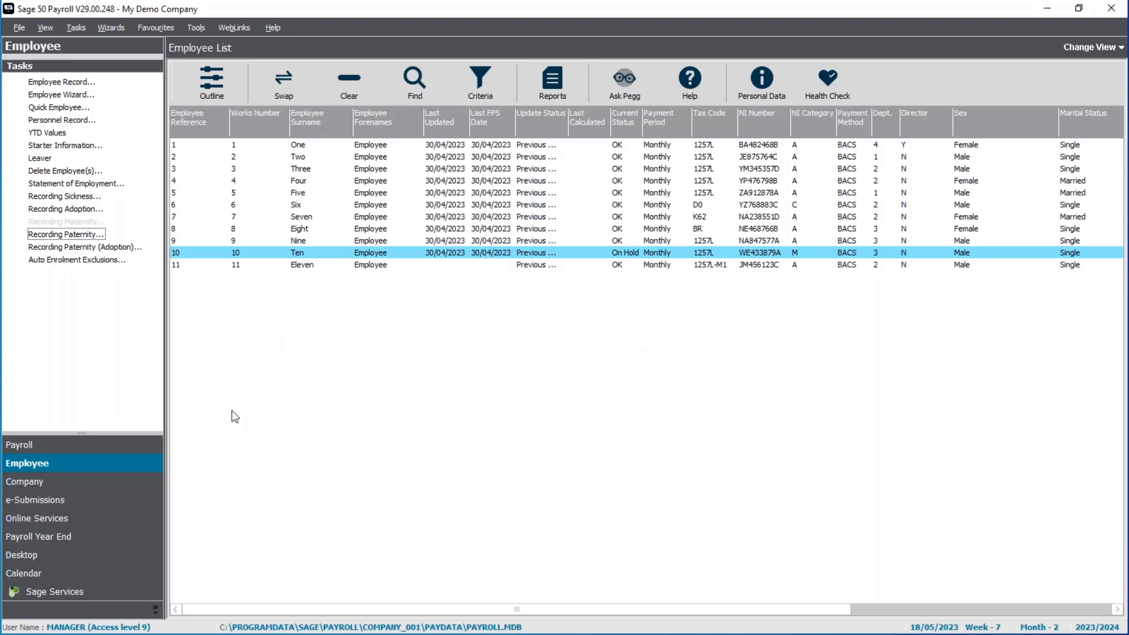
Check the IR Secure Mailbox for new mail from HMRC and close the mailbox.
{"action": "left_click", "coordinate": [98, 502]}
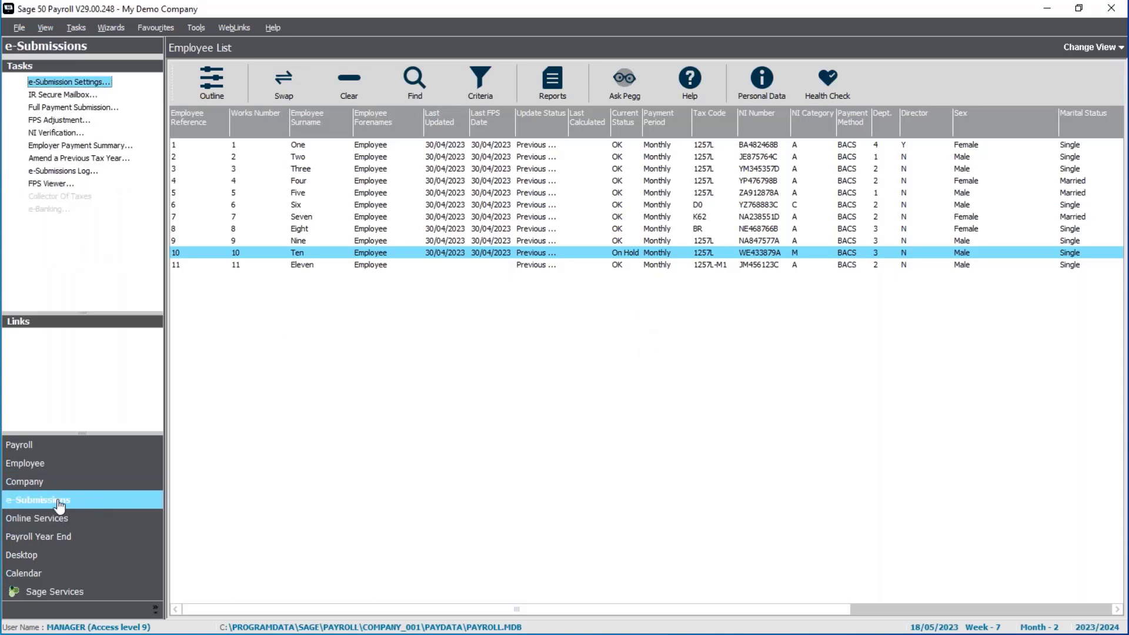
{"action": "left_click", "coordinate": [80, 96]}
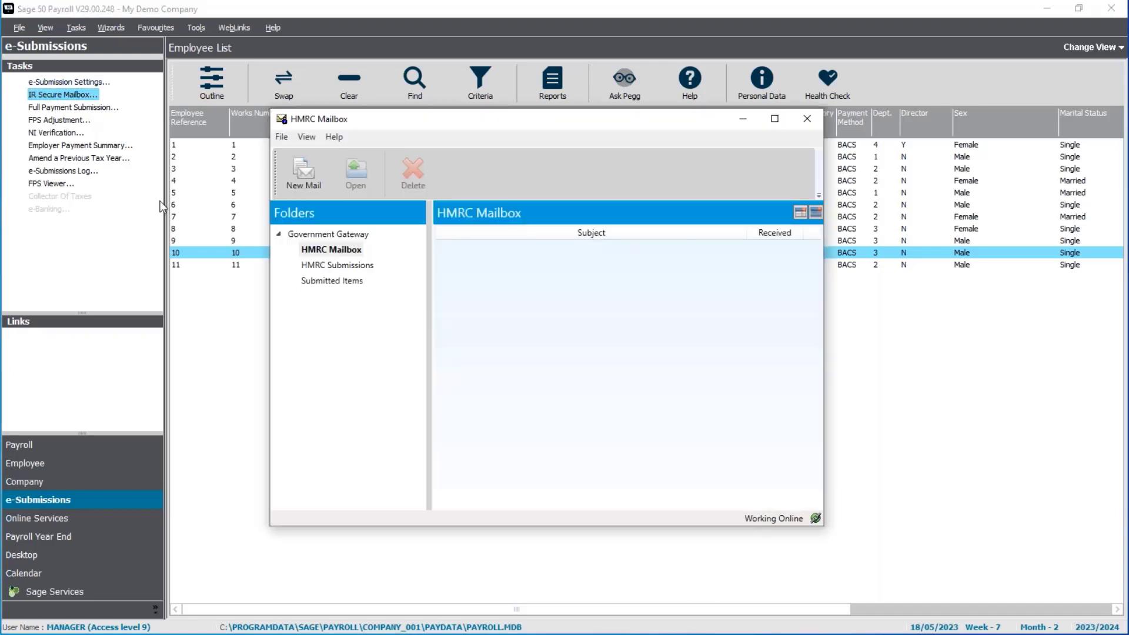
{"action": "left_click", "coordinate": [315, 177]}
{"action": "left_click", "coordinate": [820, 119]}
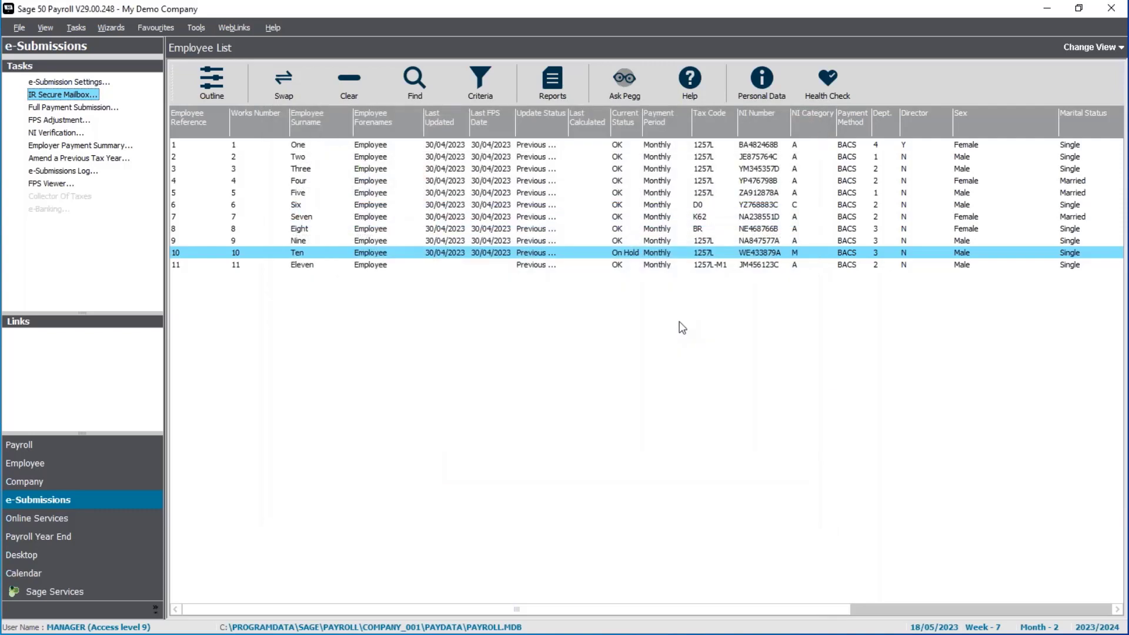
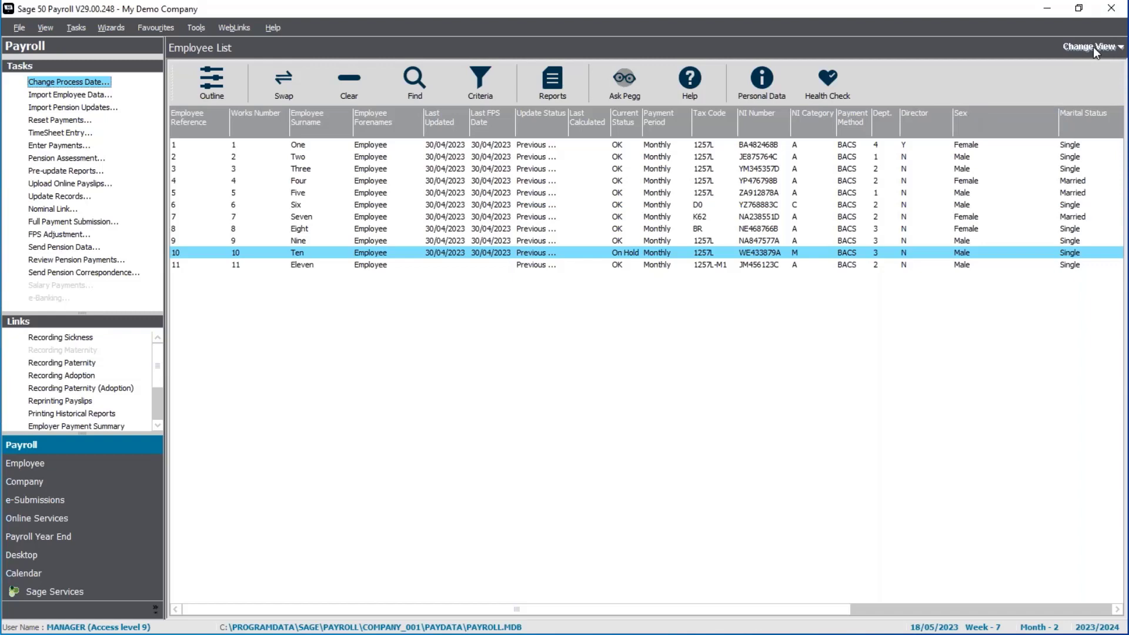
Switch to the Payroll Process view, enlarge the employee list to fit all employees, and look through the whole process flow.
{"action": "left_click", "coordinate": [1094, 50]}
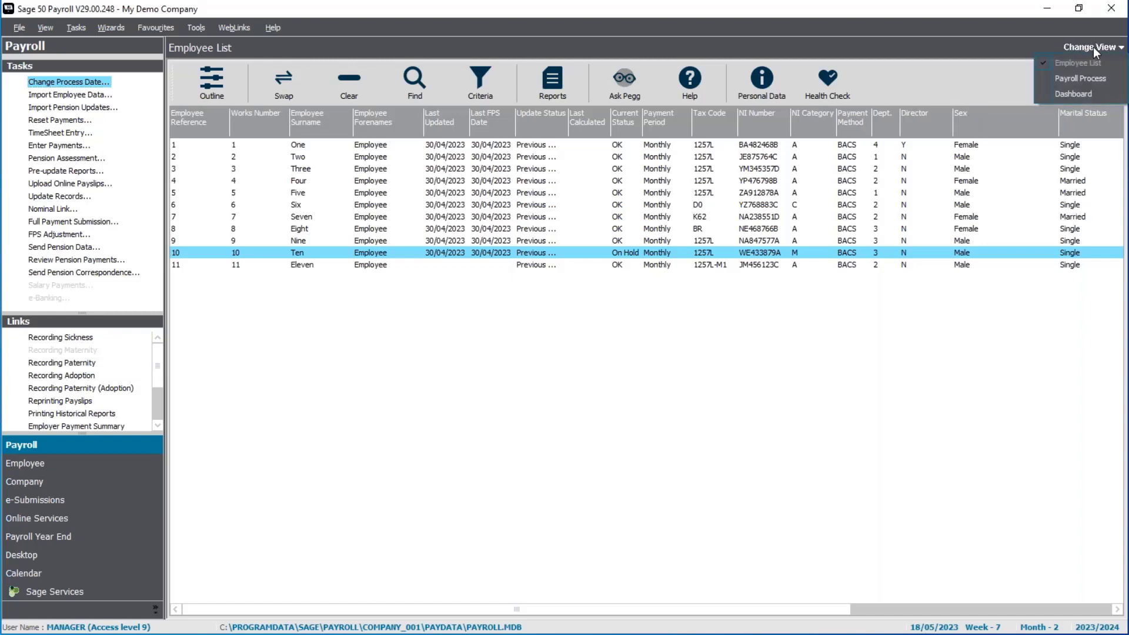
{"action": "left_click", "coordinate": [1085, 80]}
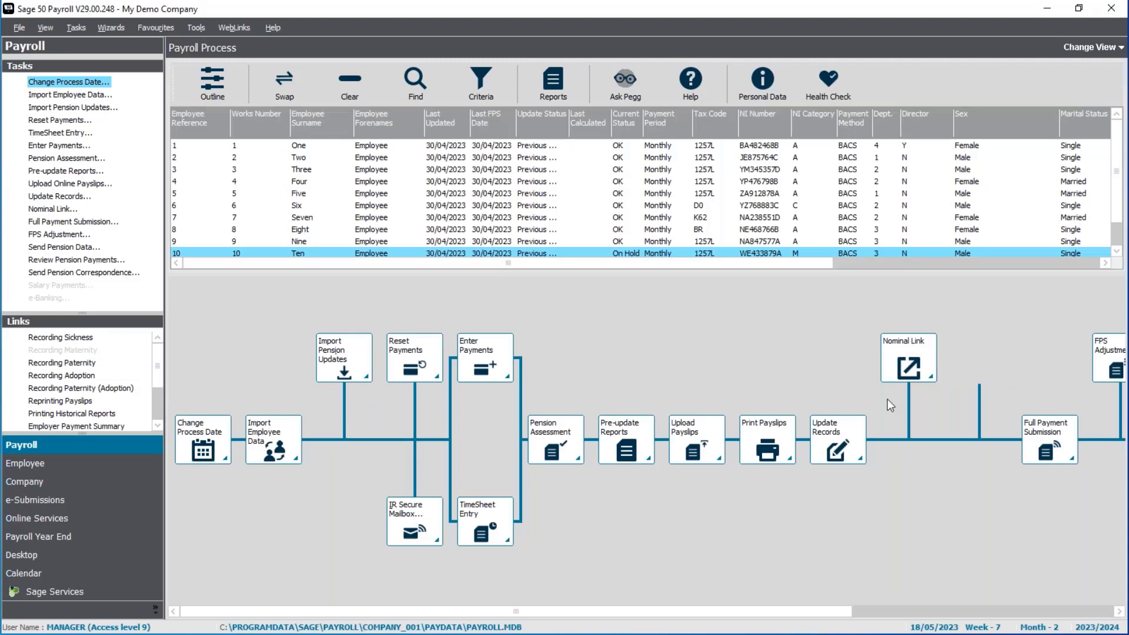
{"action": "left_click_drag", "start_coordinate": [606, 315], "coordinate": [607, 316]}
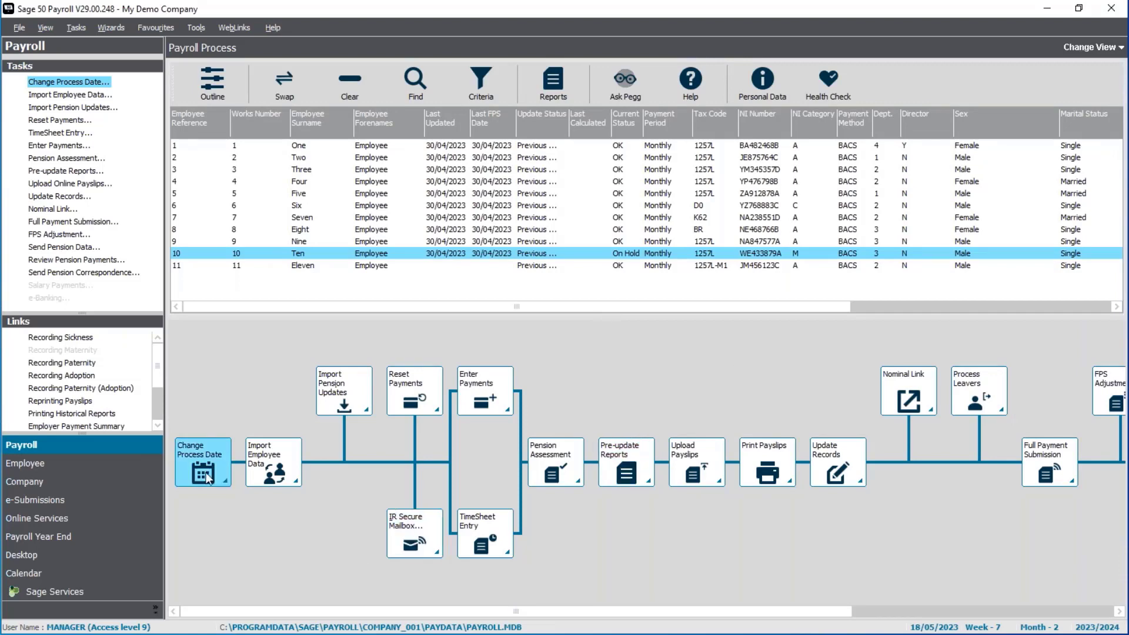
{"action": "left_click", "coordinate": [1104, 617]}
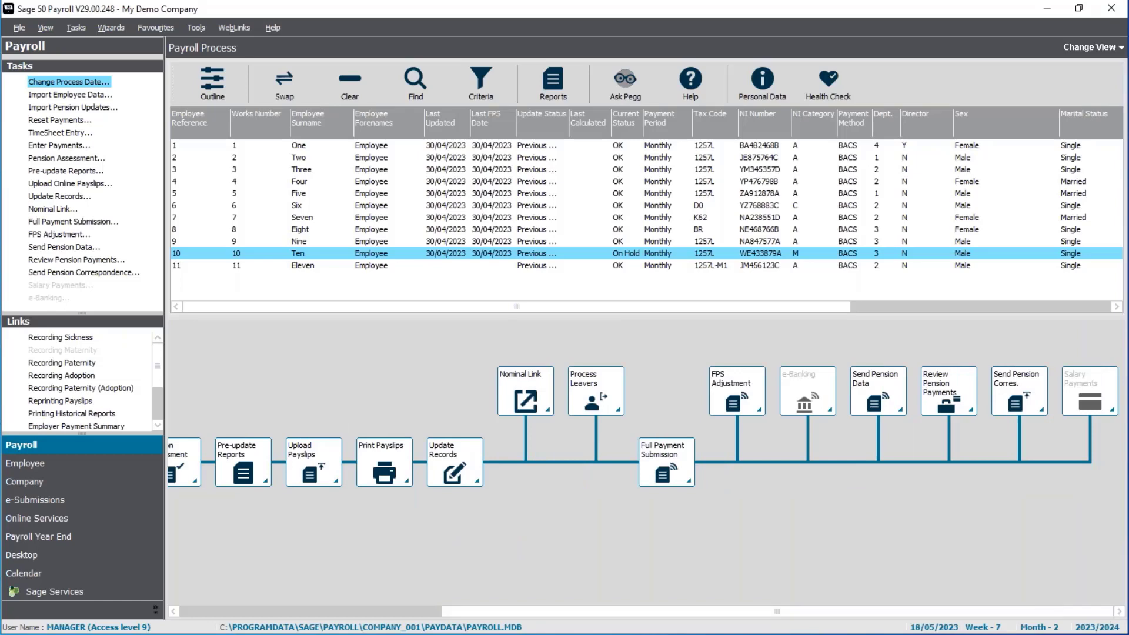
{"action": "left_click", "coordinate": [200, 617]}
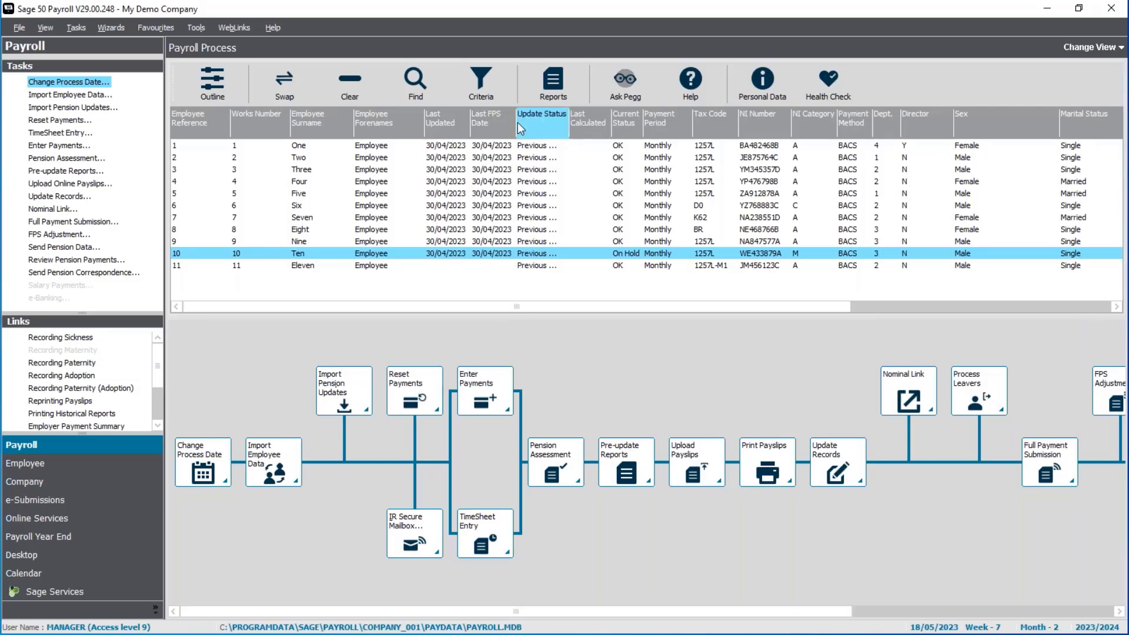
Clear the current selection and swap it to select all employees, with the employee outline shown.
{"action": "left_click", "coordinate": [364, 94]}
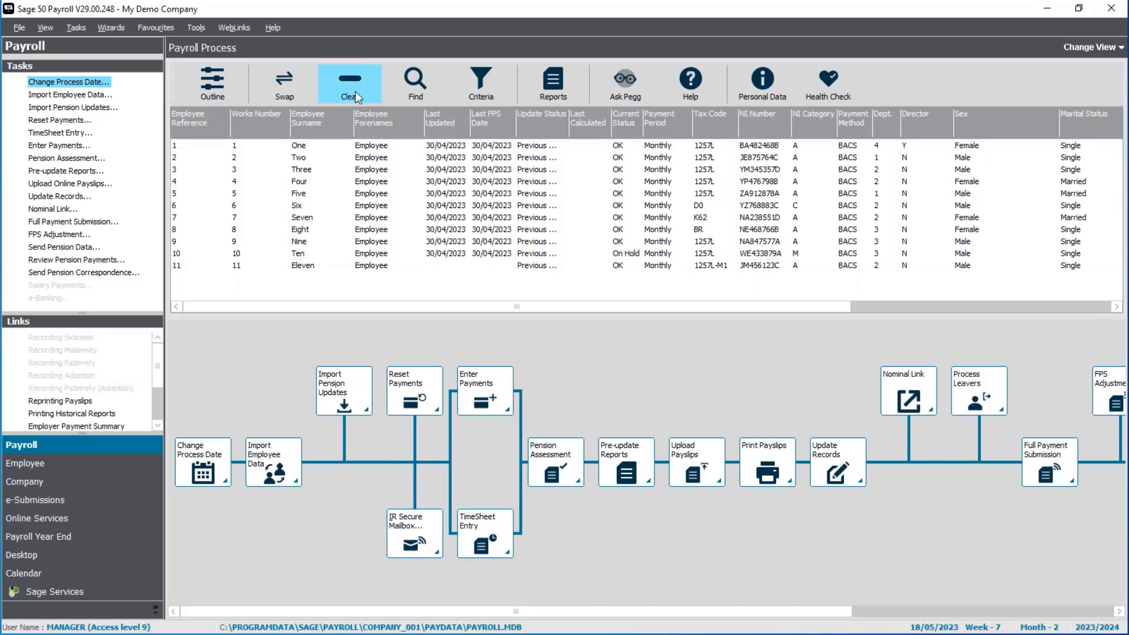
{"action": "left_click", "coordinate": [291, 94]}
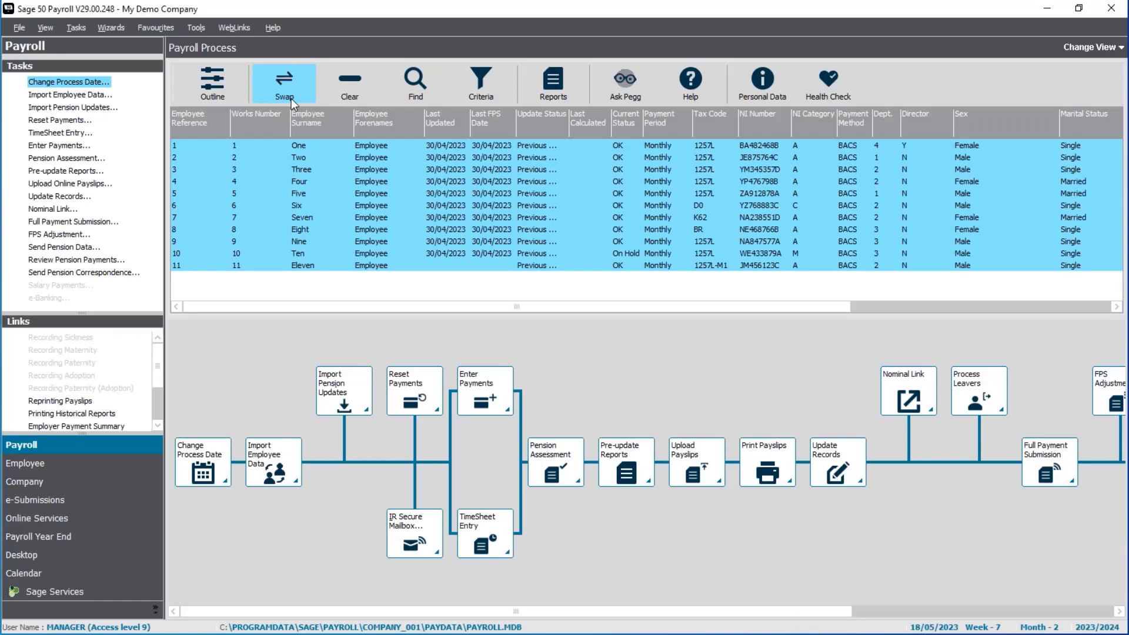
{"action": "left_click", "coordinate": [213, 89]}
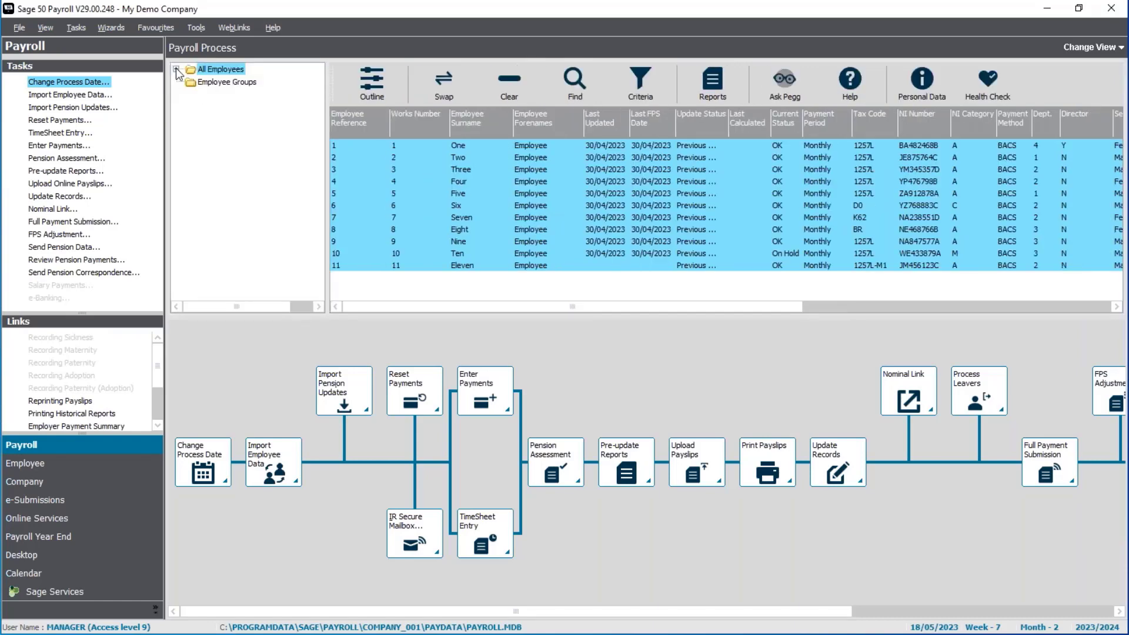
Expand the employee outline to view the Monthly and Weekly groups, hide the outline, and swap the selection to include all employees.
{"action": "left_click", "coordinate": [176, 69]}
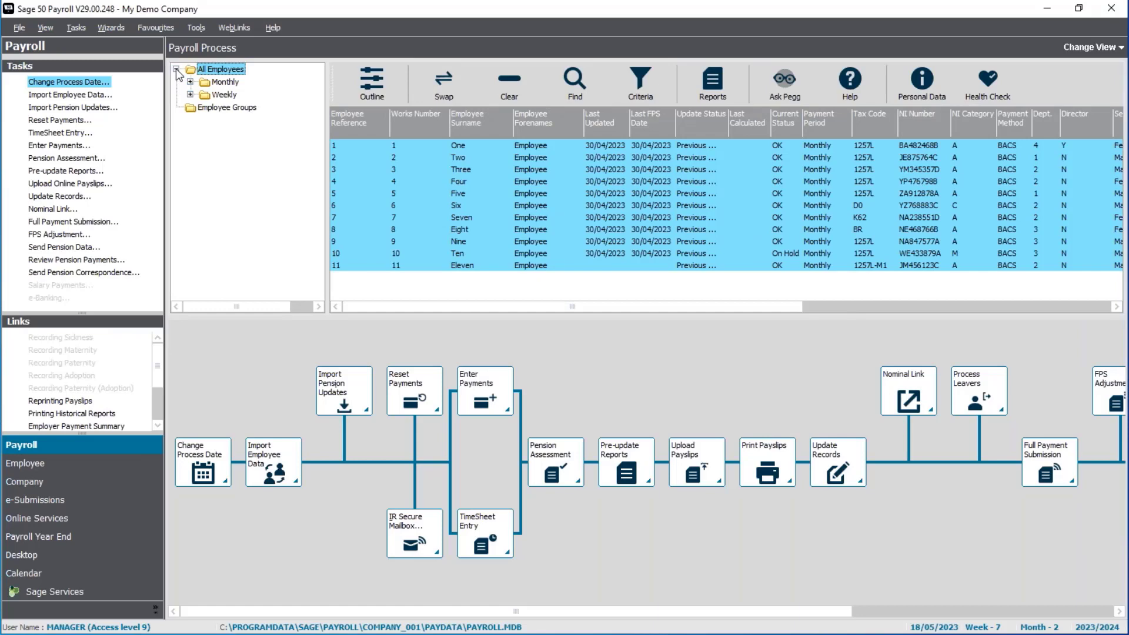
{"action": "left_click", "coordinate": [225, 82]}
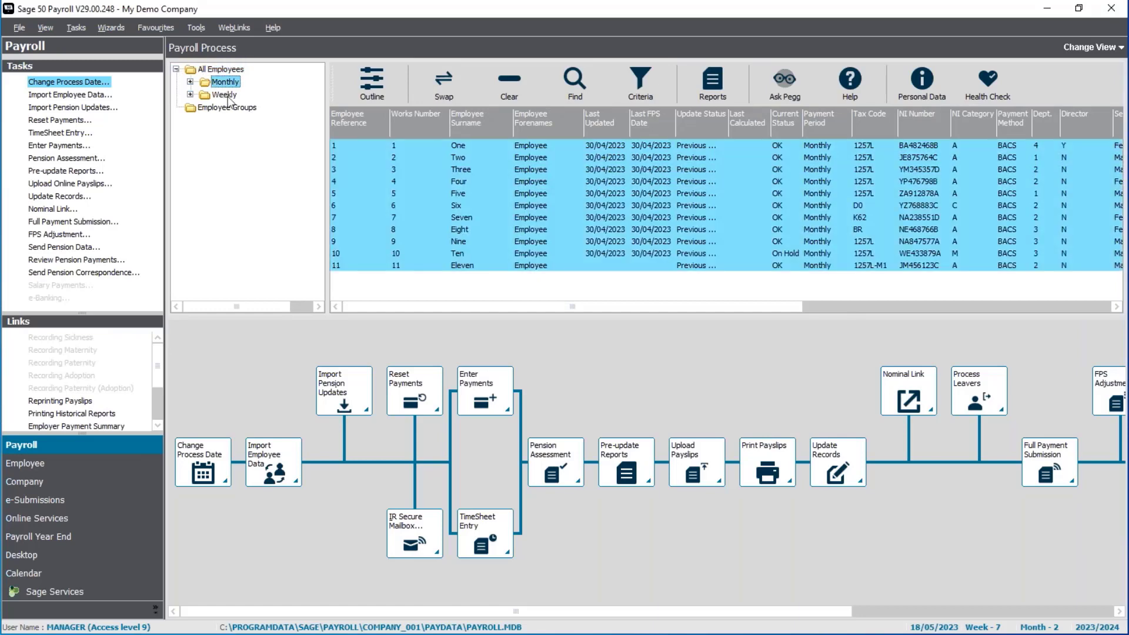
{"action": "left_click", "coordinate": [230, 83]}
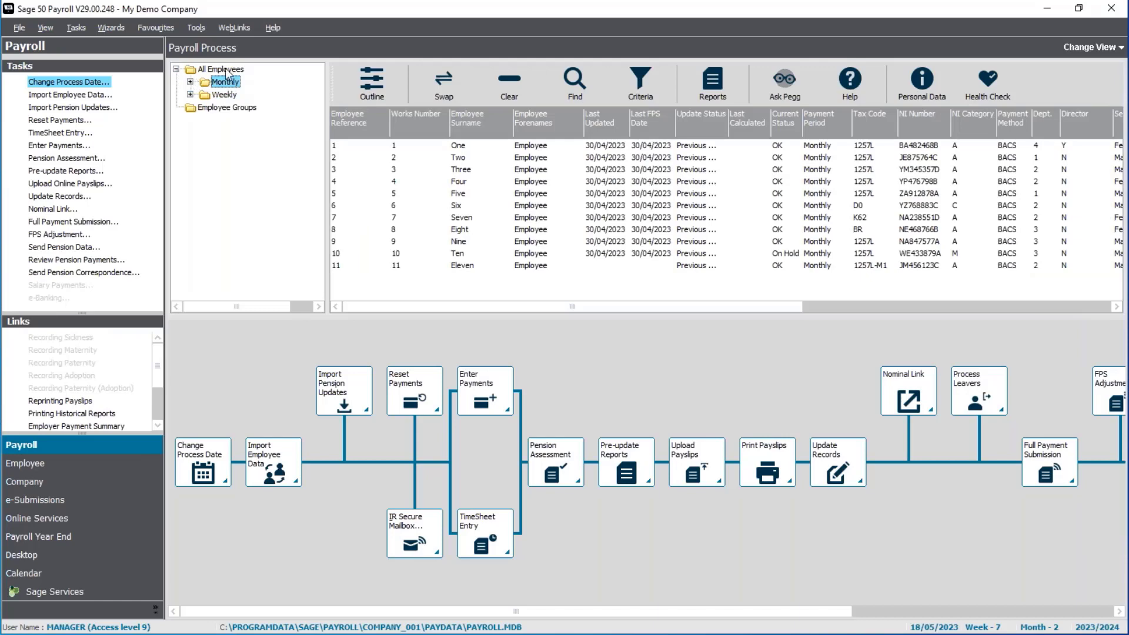
{"action": "left_click", "coordinate": [227, 70]}
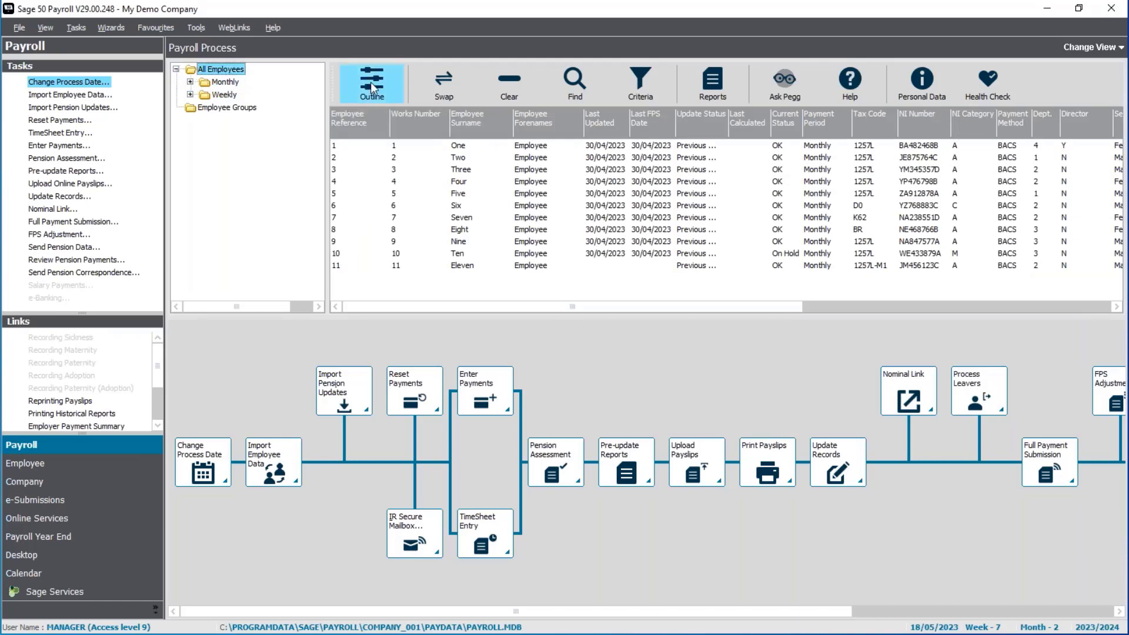
{"action": "left_click", "coordinate": [370, 83]}
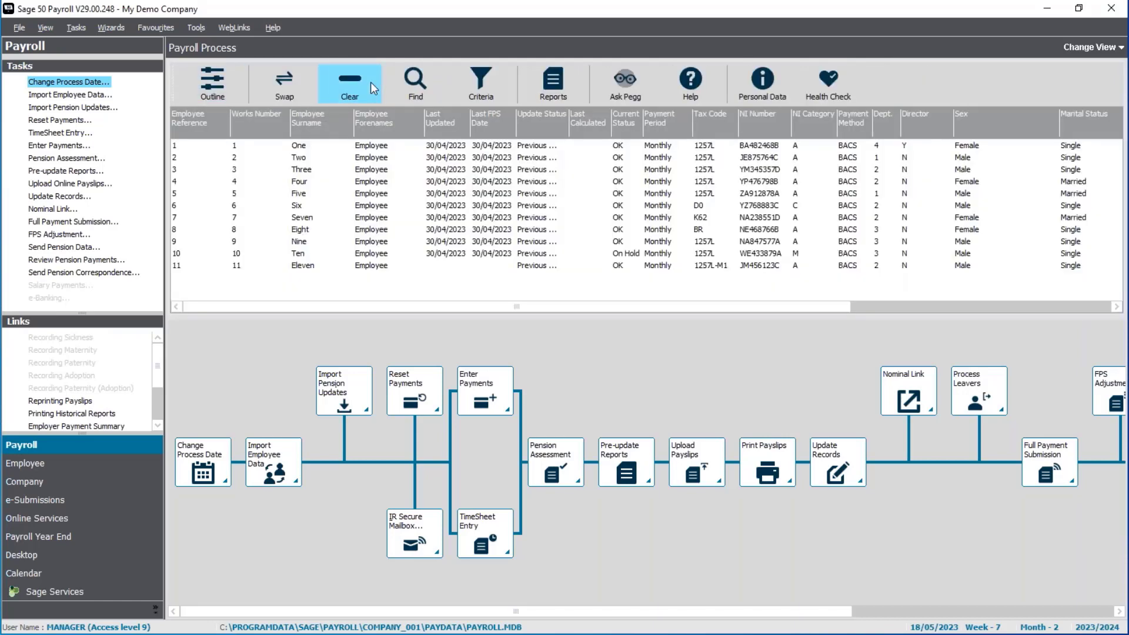
{"action": "left_click", "coordinate": [294, 77]}
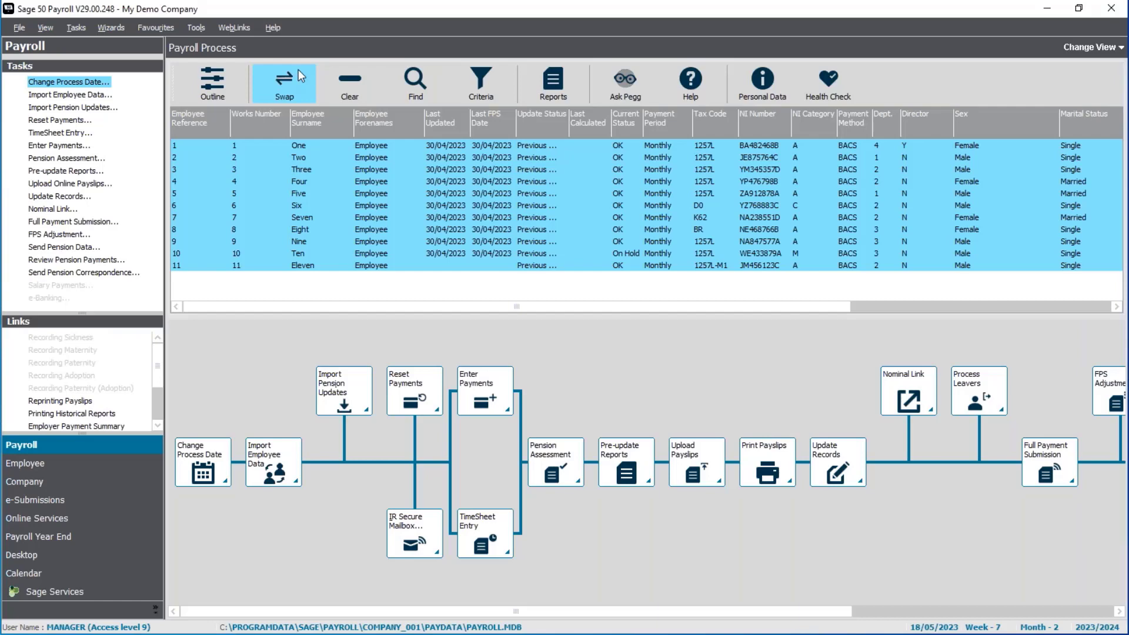
Change the payroll process date to 31/05/2023.
{"action": "left_click", "coordinate": [69, 85]}
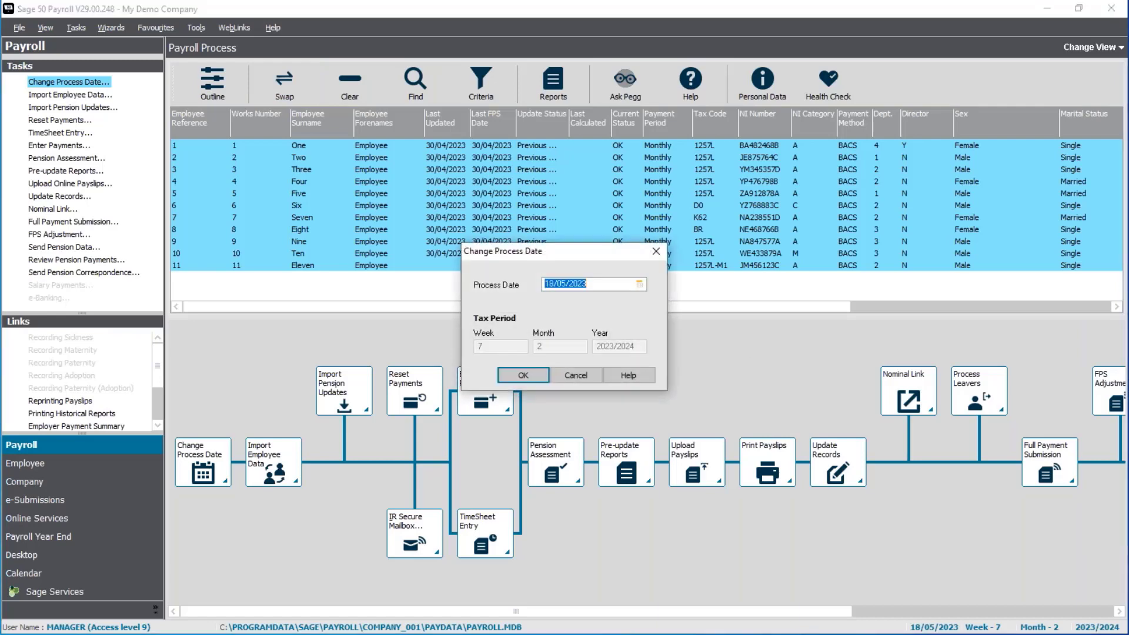
{"action": "left_click", "coordinate": [640, 286]}
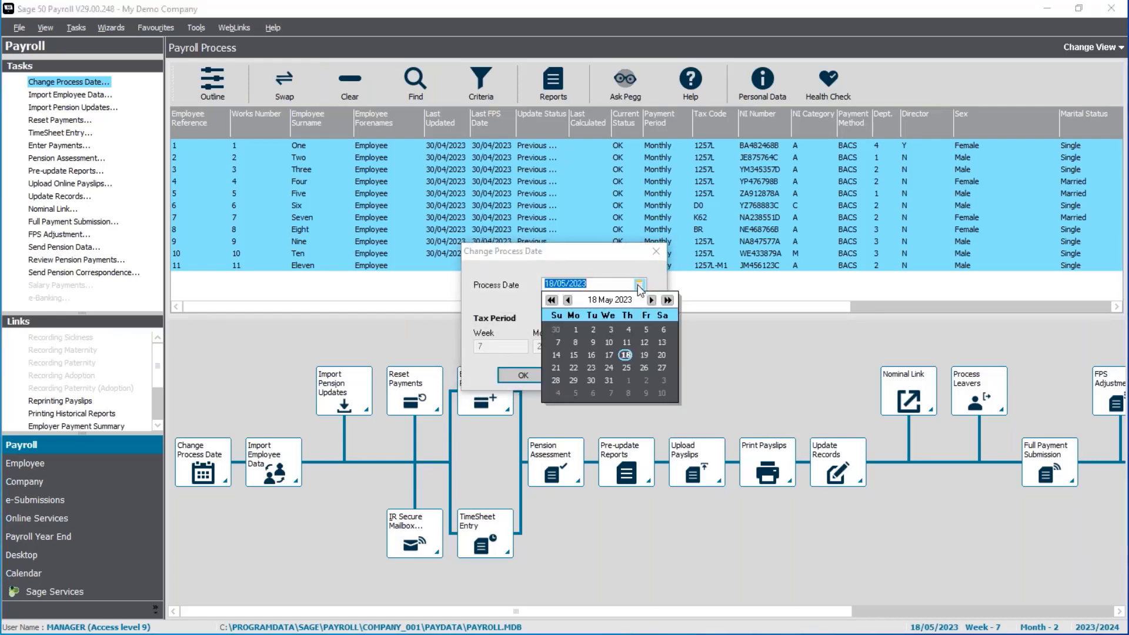
{"action": "left_click", "coordinate": [608, 381]}
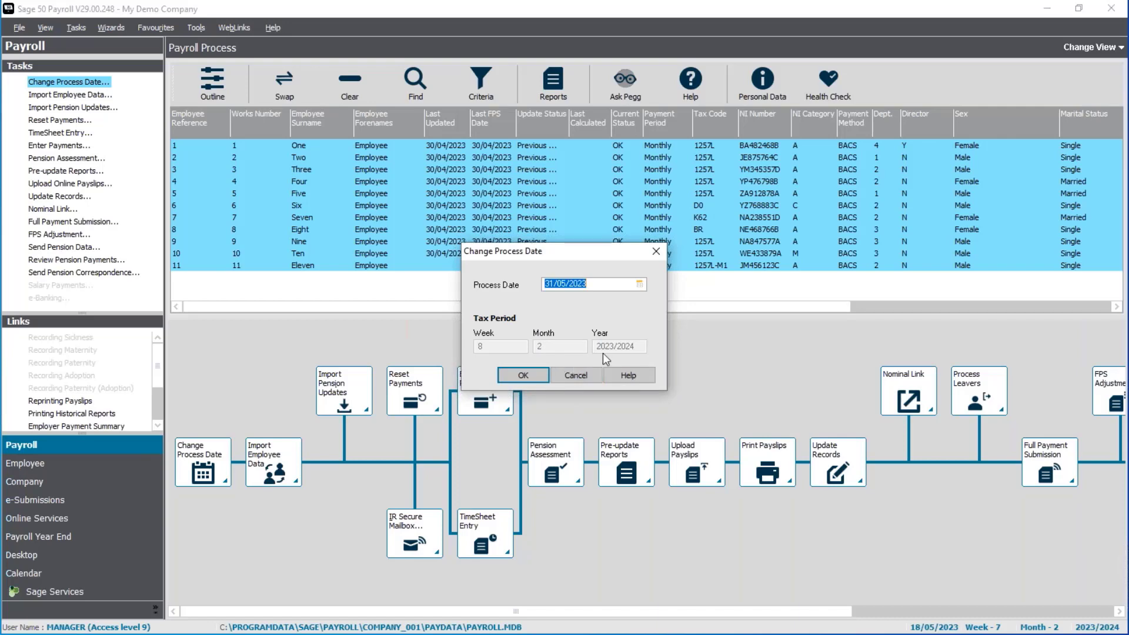
{"action": "left_click", "coordinate": [520, 379]}
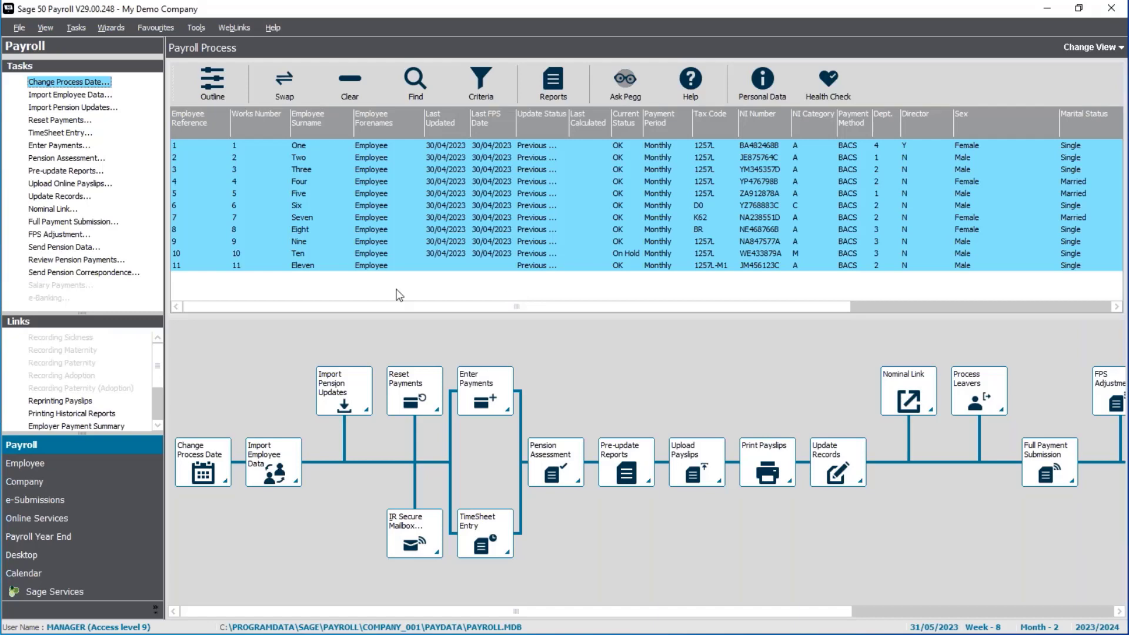
Start the Reset Payments wizard for all selected employees with selective reset, and set the Overtime 1.5x hours to Clear.
{"action": "left_click", "coordinate": [419, 396]}
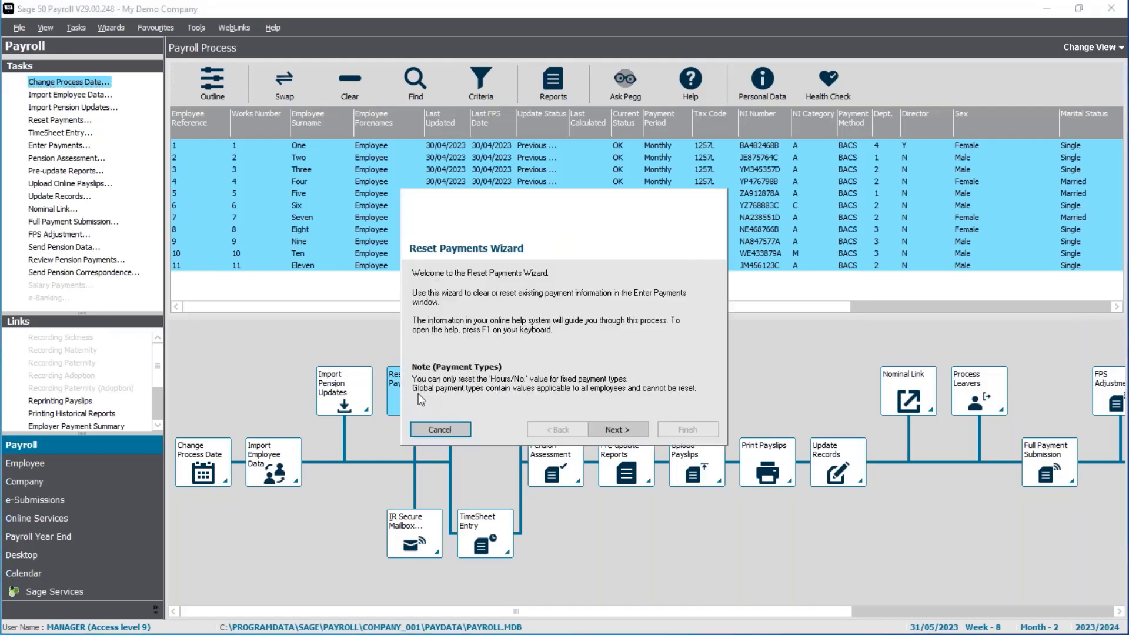
{"action": "left_click", "coordinate": [616, 429]}
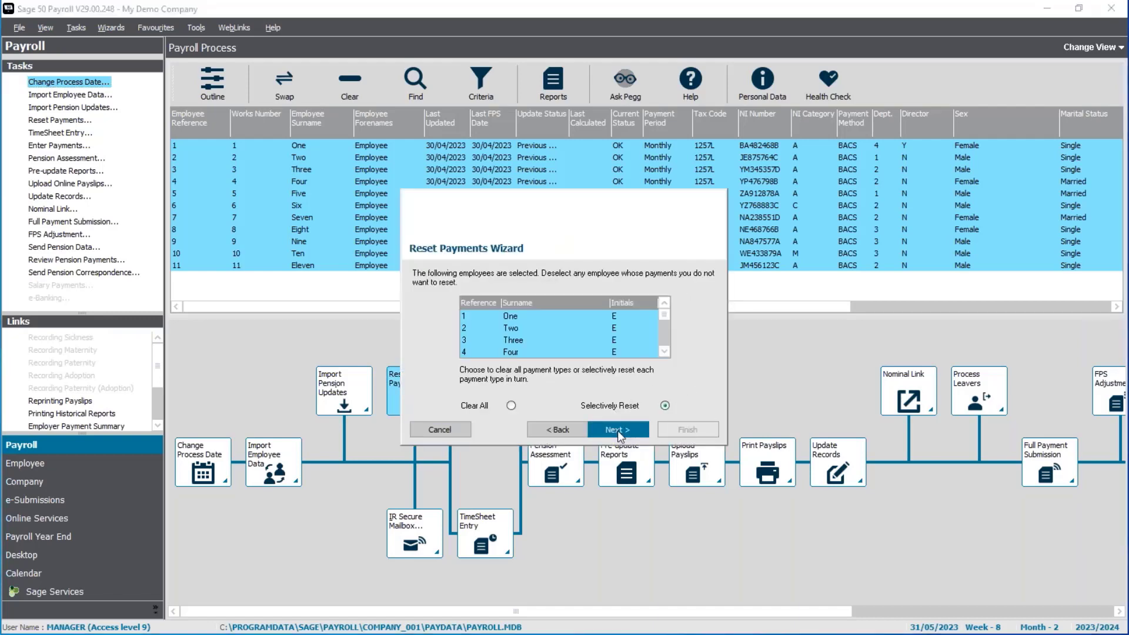
{"action": "left_click", "coordinate": [691, 392]}
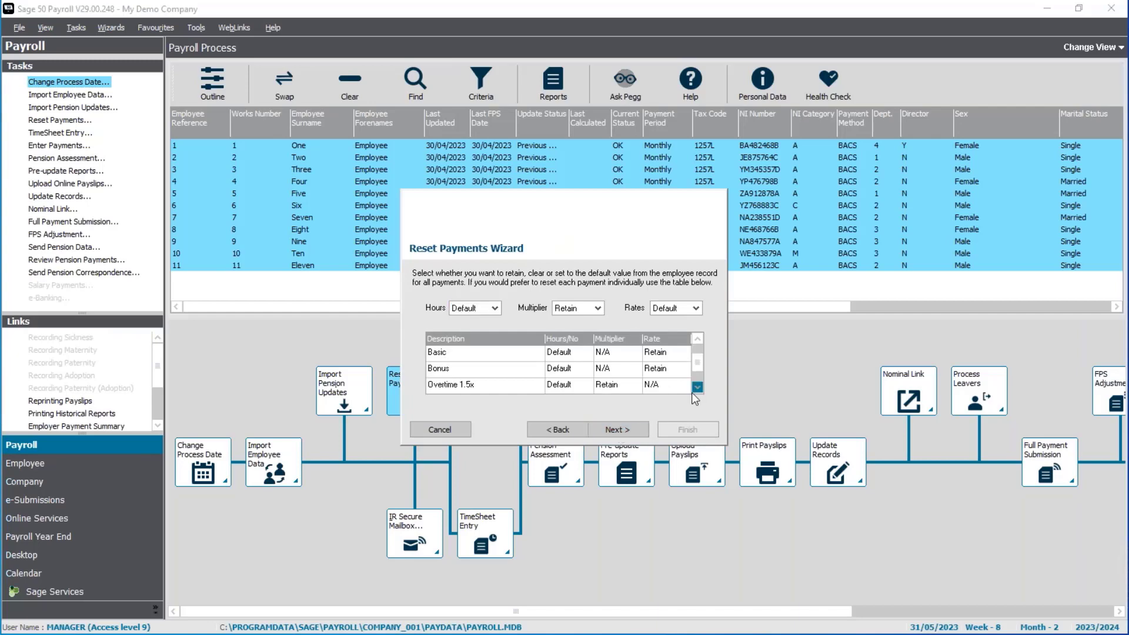
{"action": "left_click", "coordinate": [692, 393]}
{"action": "left_click", "coordinate": [568, 369]}
{"action": "left_click", "coordinate": [585, 370]}
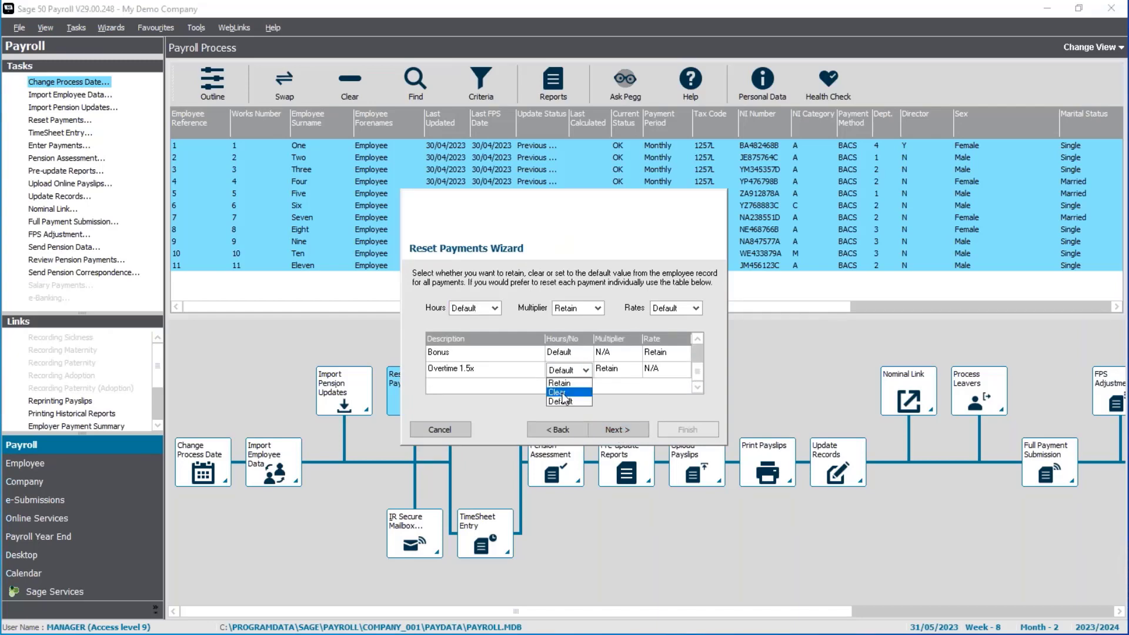
{"action": "left_click", "coordinate": [558, 392]}
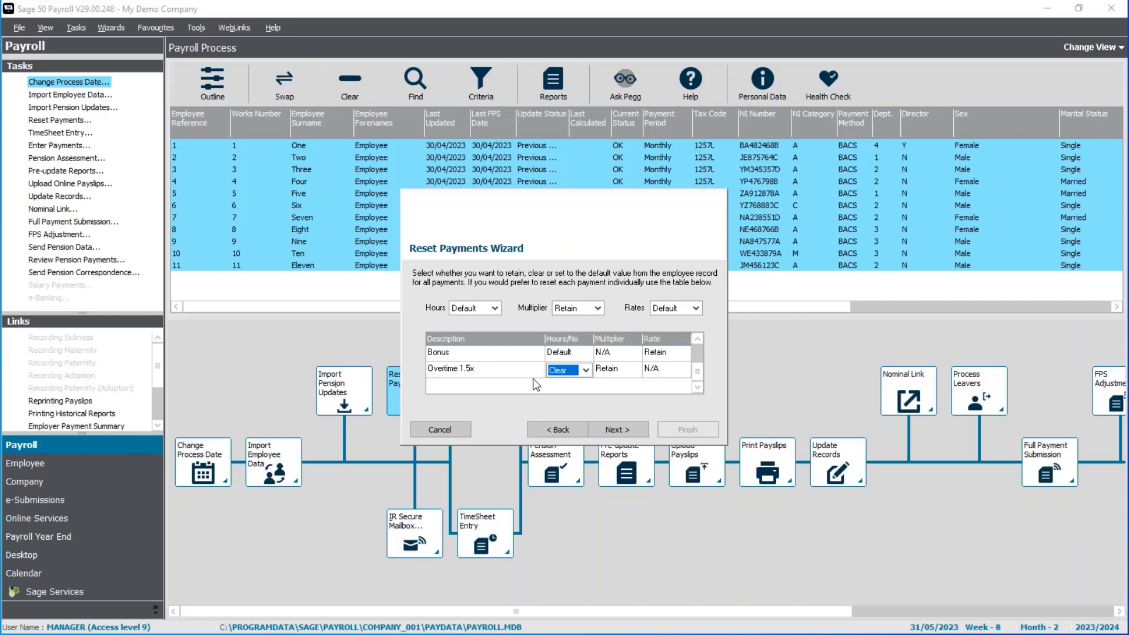
Set the Bonus rate to Clear in the payment reset table and check the Salary and Basic settings.
{"action": "left_click", "coordinate": [669, 355]}
{"action": "left_click", "coordinate": [669, 355]}
{"action": "left_click", "coordinate": [668, 376]}
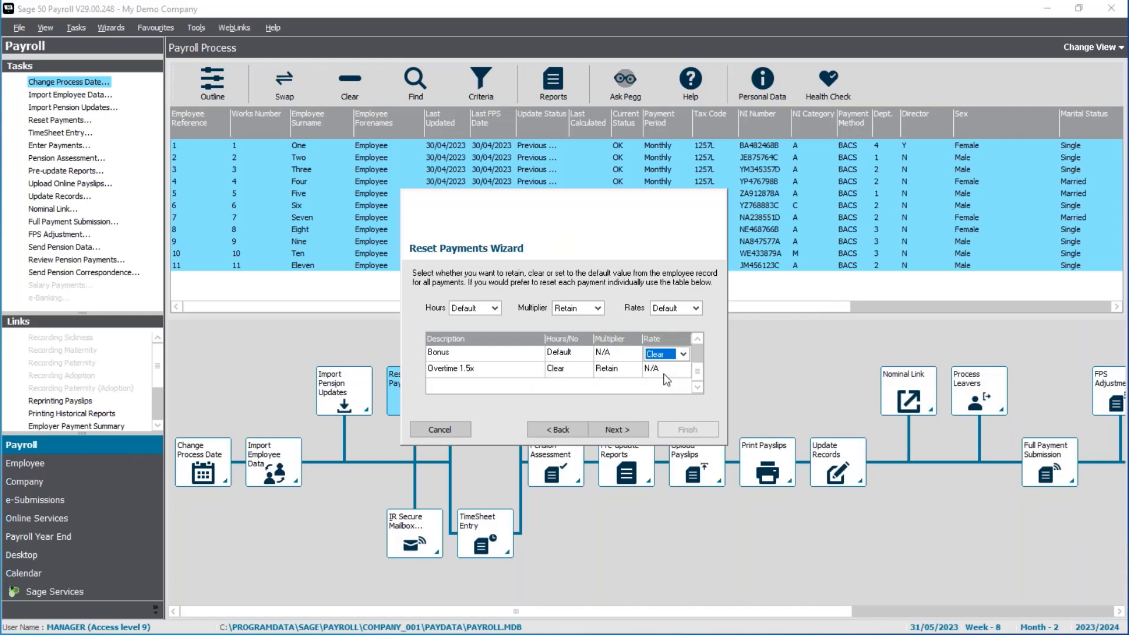
{"action": "left_click", "coordinate": [698, 339]}
{"action": "left_click", "coordinate": [698, 339]}
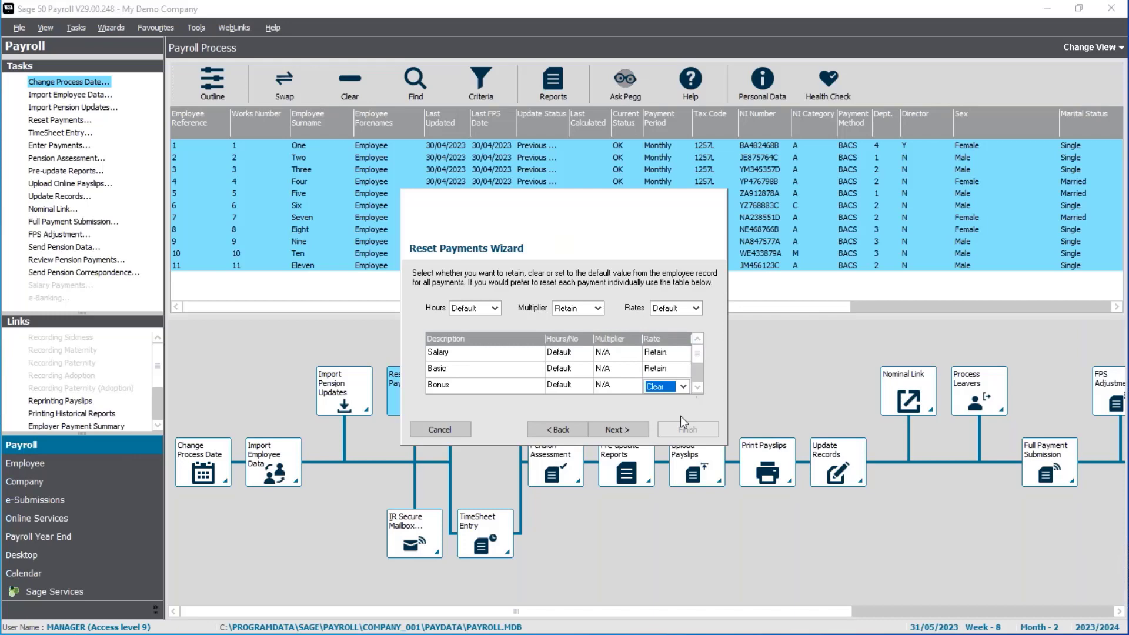
Go through the deduction and statutory payment reset options, and exit the Reset Payments wizard without applying it.
{"action": "left_click", "coordinate": [638, 431]}
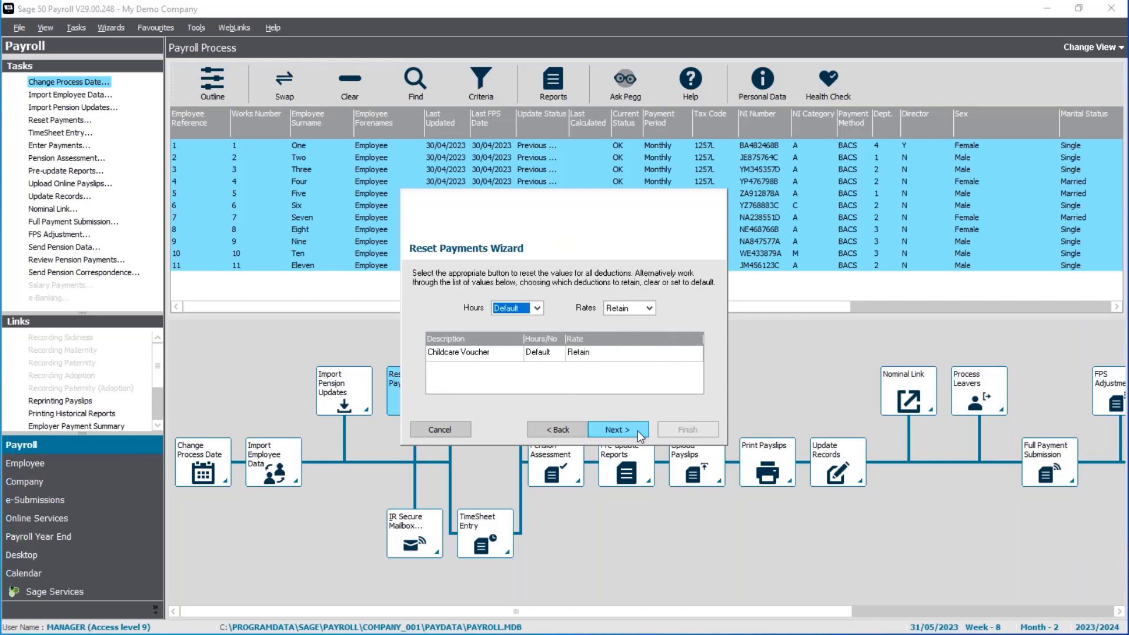
{"action": "left_click", "coordinate": [638, 431]}
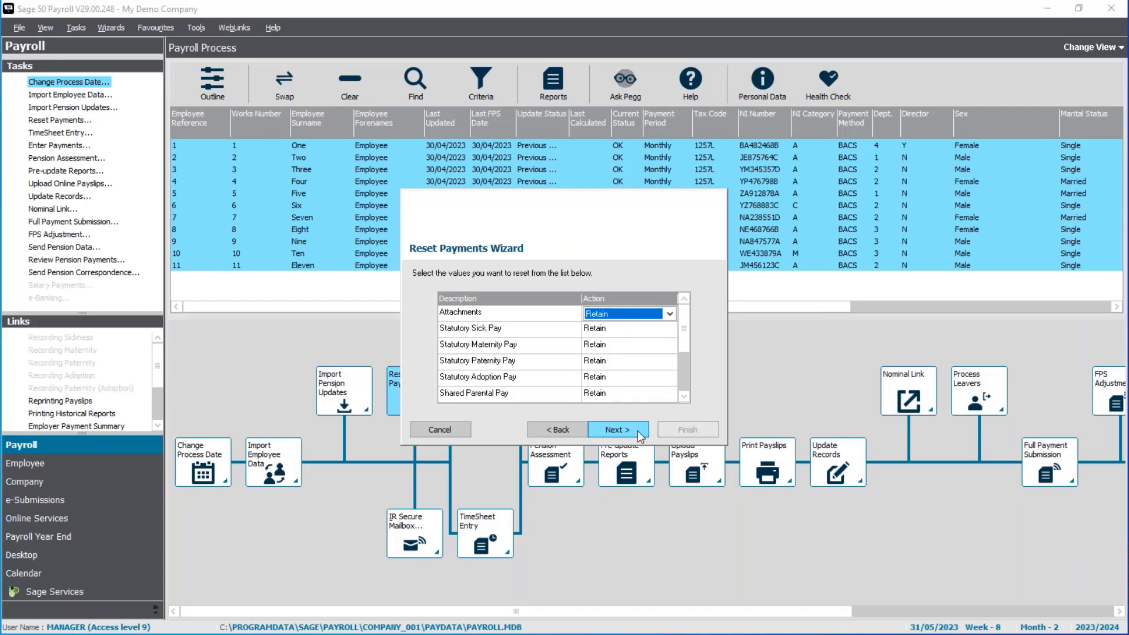
{"action": "left_click", "coordinate": [638, 431]}
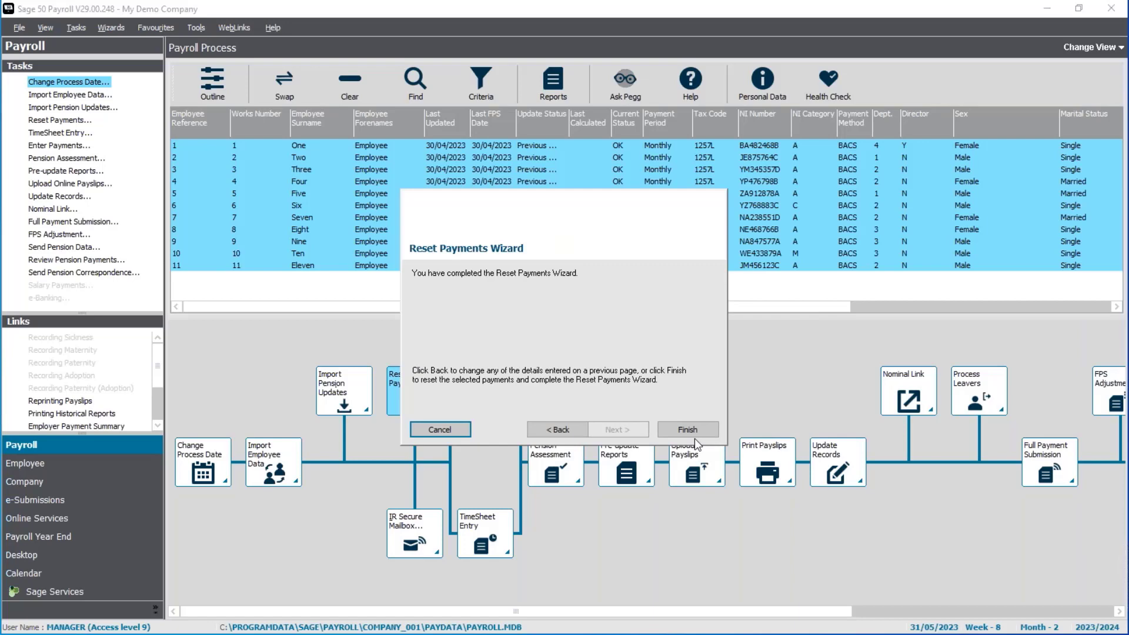
{"action": "left_click", "coordinate": [433, 432]}
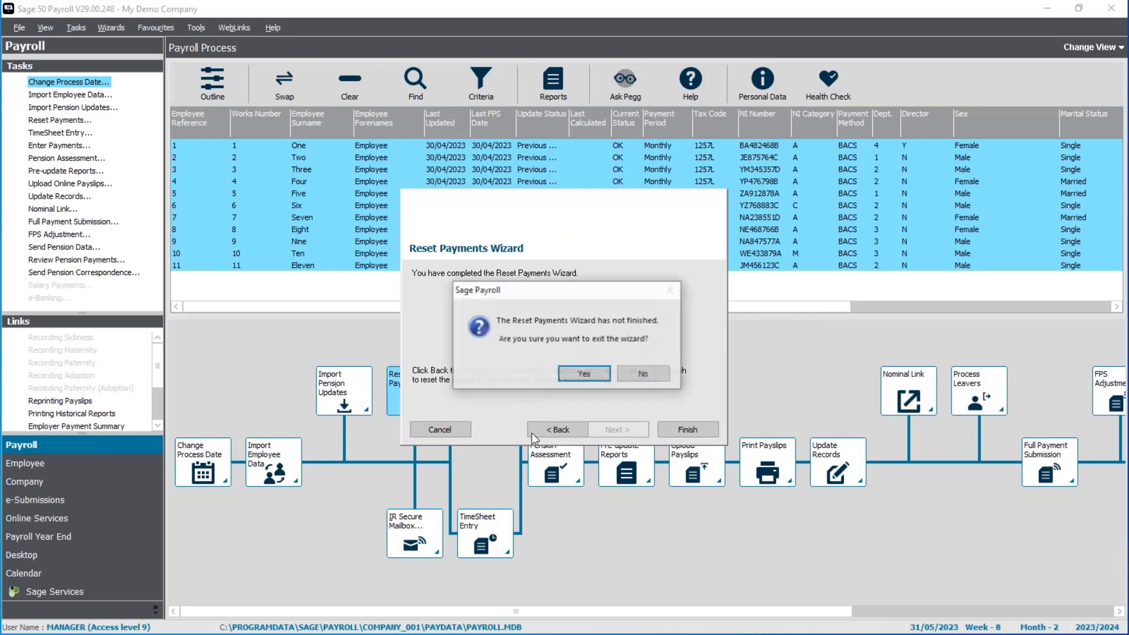
{"action": "left_click", "coordinate": [566, 376]}
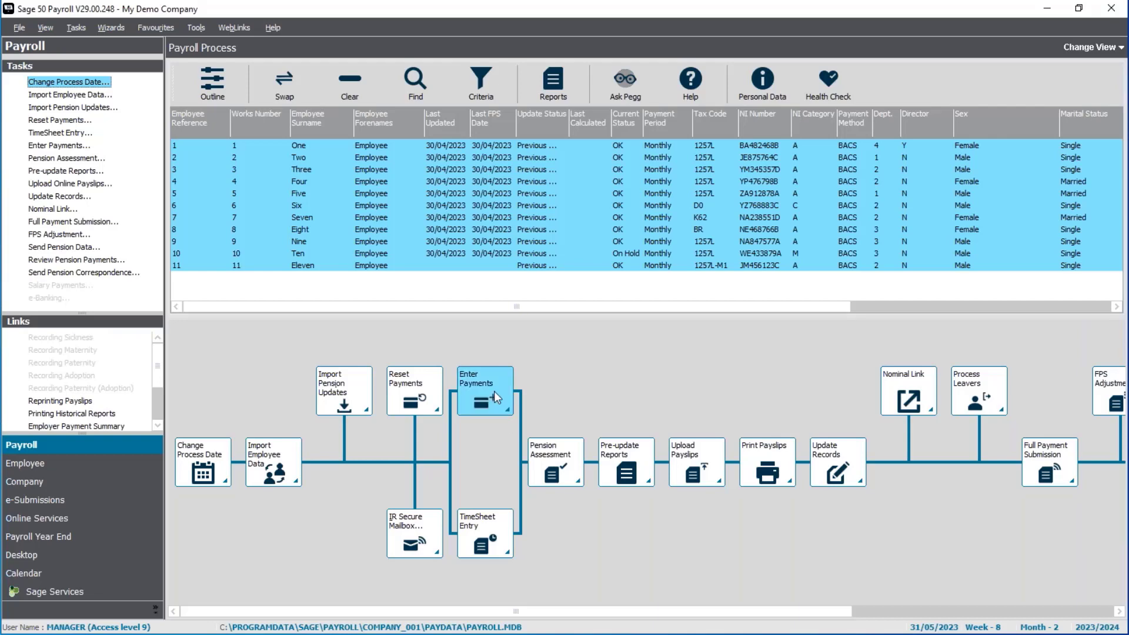
Open Enter Payments with the ineligible employees deselected, and set the Overtime 1.5x hours for employee 1 to 7.5.
{"action": "left_click", "coordinate": [49, 147]}
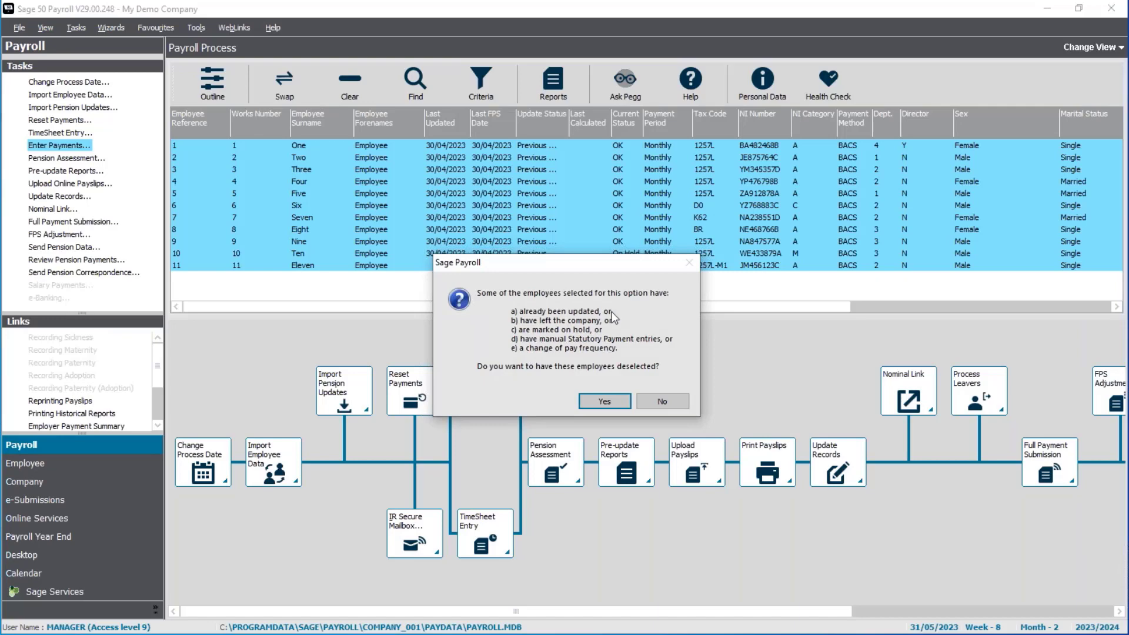
{"action": "left_click", "coordinate": [604, 401]}
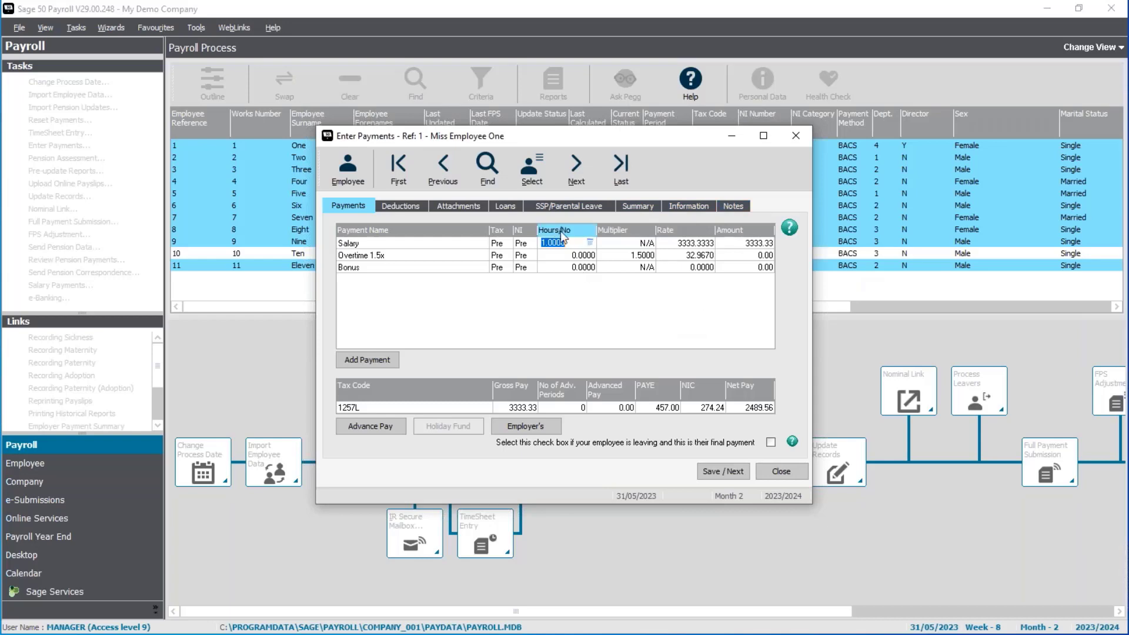
{"action": "left_click", "coordinate": [586, 257]}
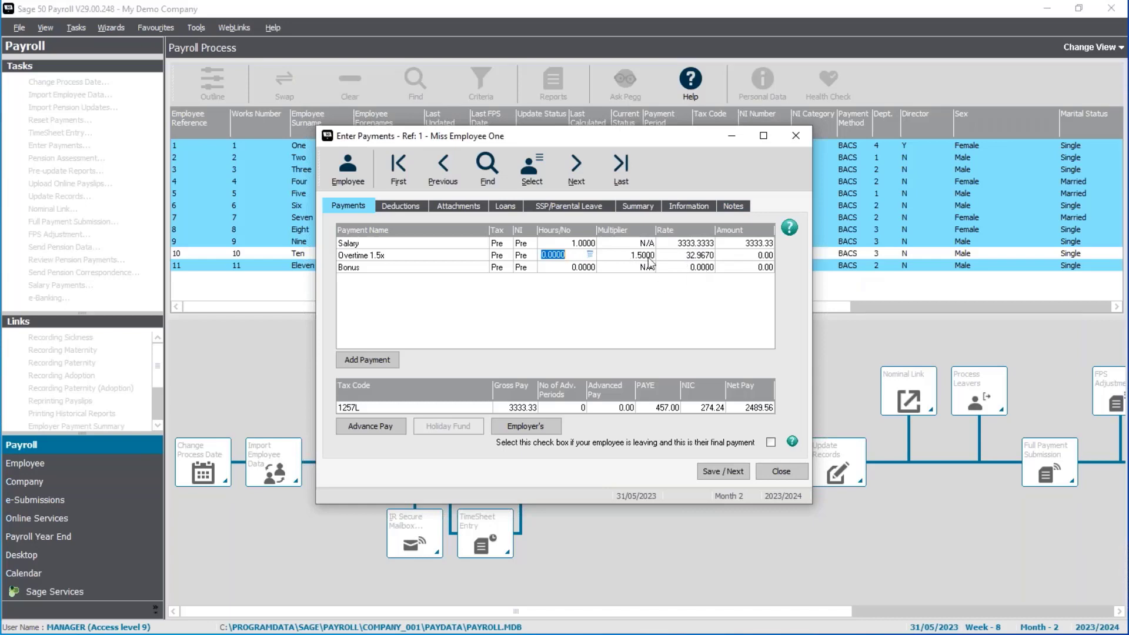
{"action": "type", "text": "73"}
{"action": "key", "text": "BackSpace"}
{"action": "type", "text": ".5"}
{"action": "key", "text": "Return"}
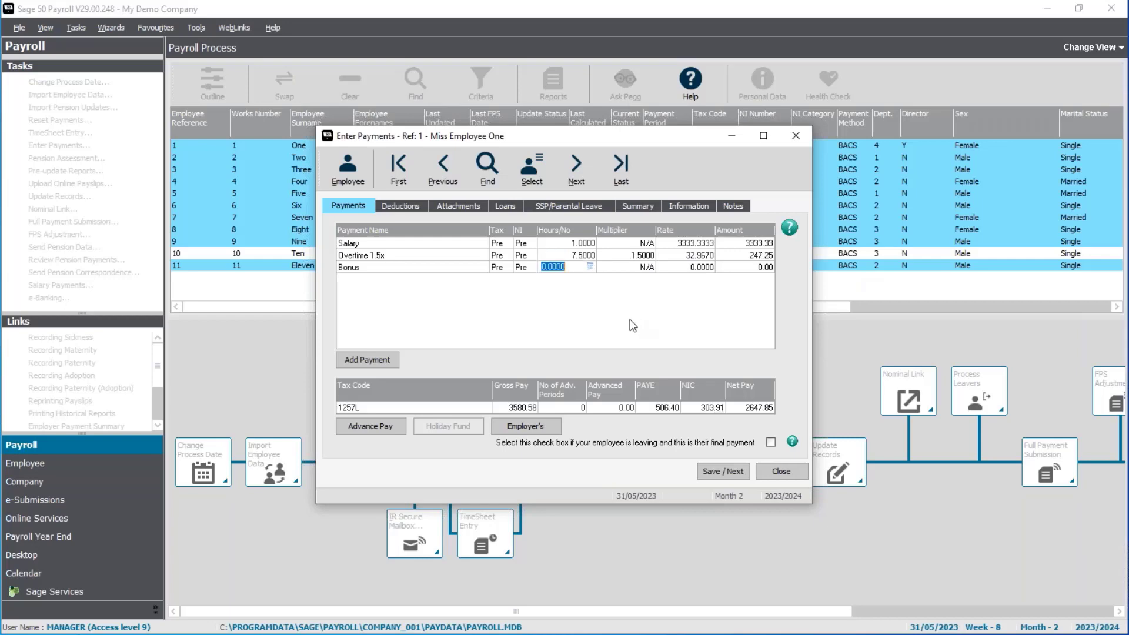
Enter a bonus for employee 1 with quantity 1 and a rate of 250.
{"action": "type", "text": "1"}
{"action": "key", "text": "Return"}
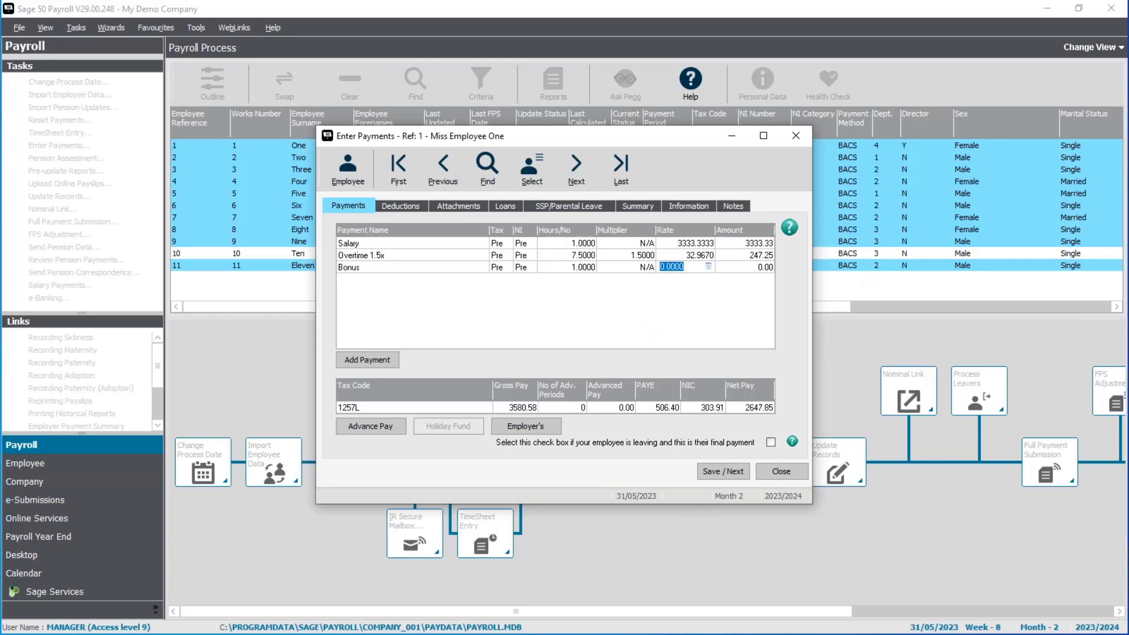
{"action": "type", "text": "250"}
{"action": "key", "text": "Return"}
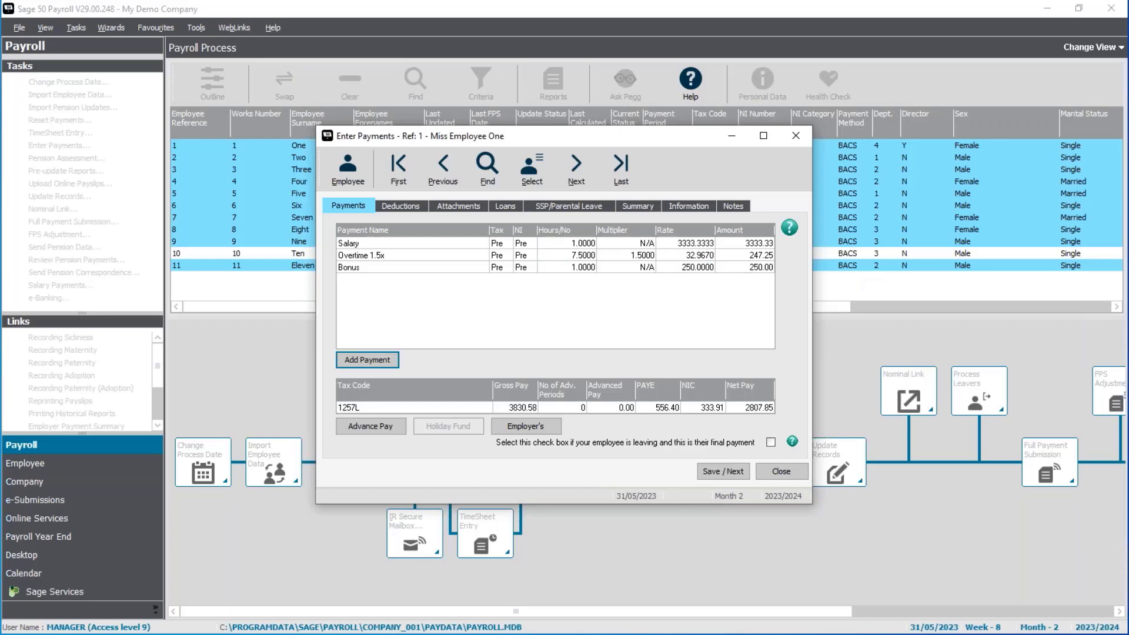
Review employee 1's deductions, attachments, loans, SSP and parental leave calendar, payment summary and year-to-date information.
{"action": "left_click", "coordinate": [413, 206]}
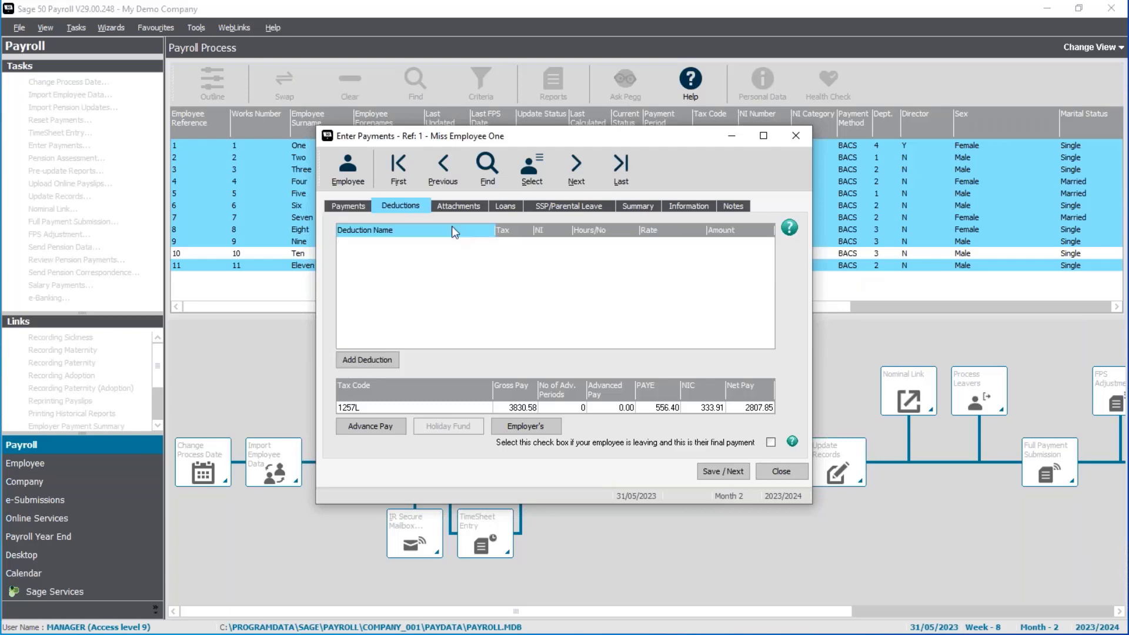
{"action": "left_click", "coordinate": [465, 210]}
{"action": "left_click", "coordinate": [510, 210]}
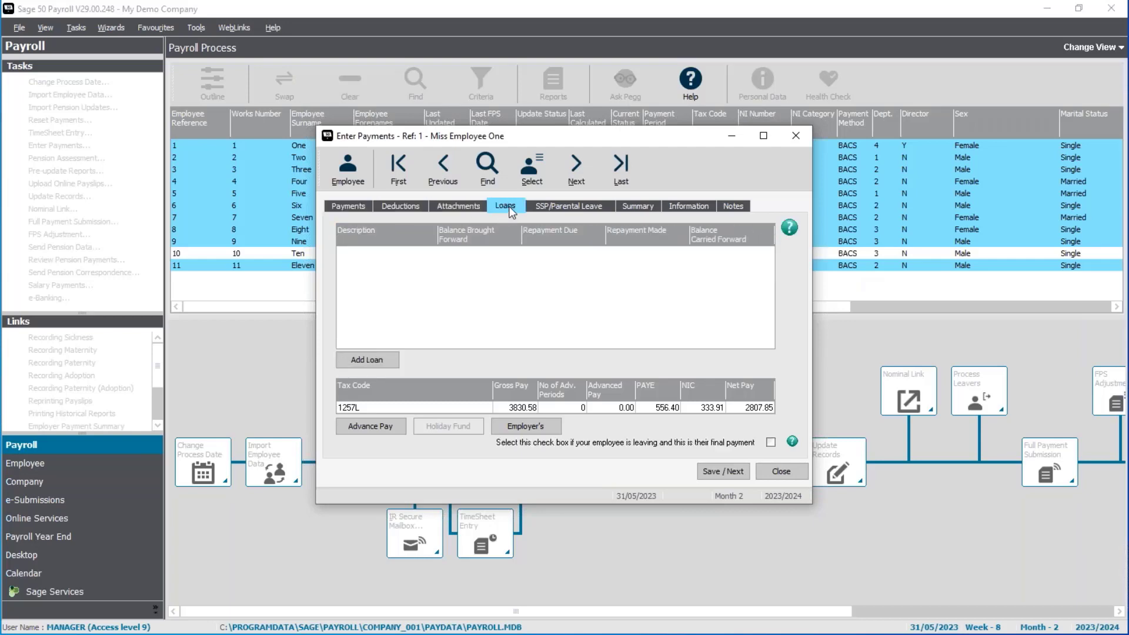
{"action": "left_click", "coordinate": [587, 206]}
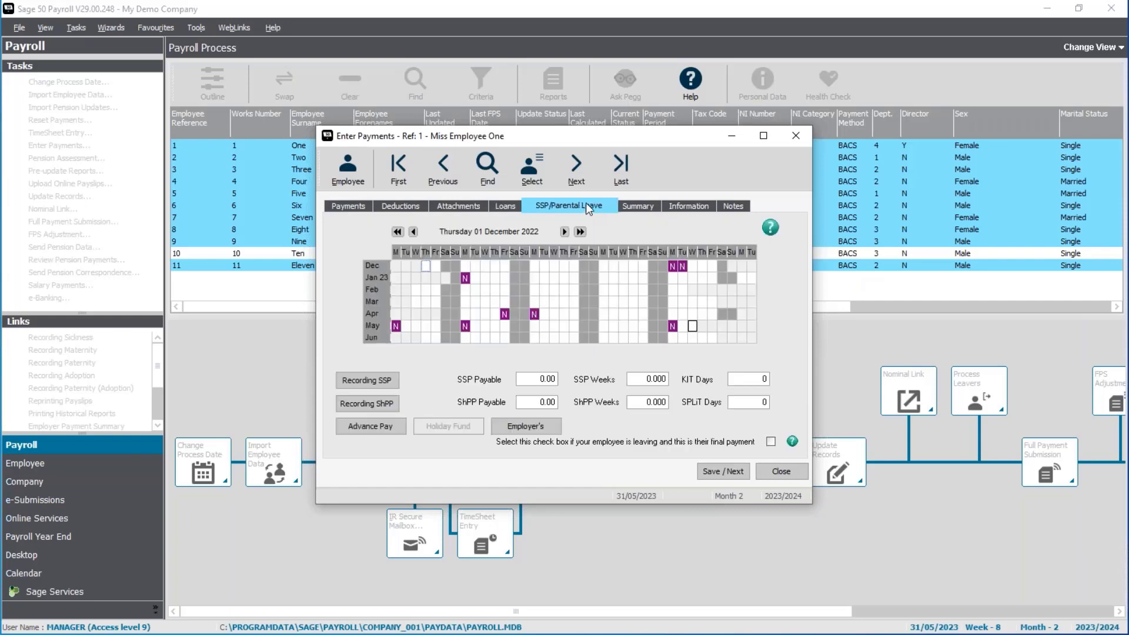
{"action": "left_click", "coordinate": [641, 207]}
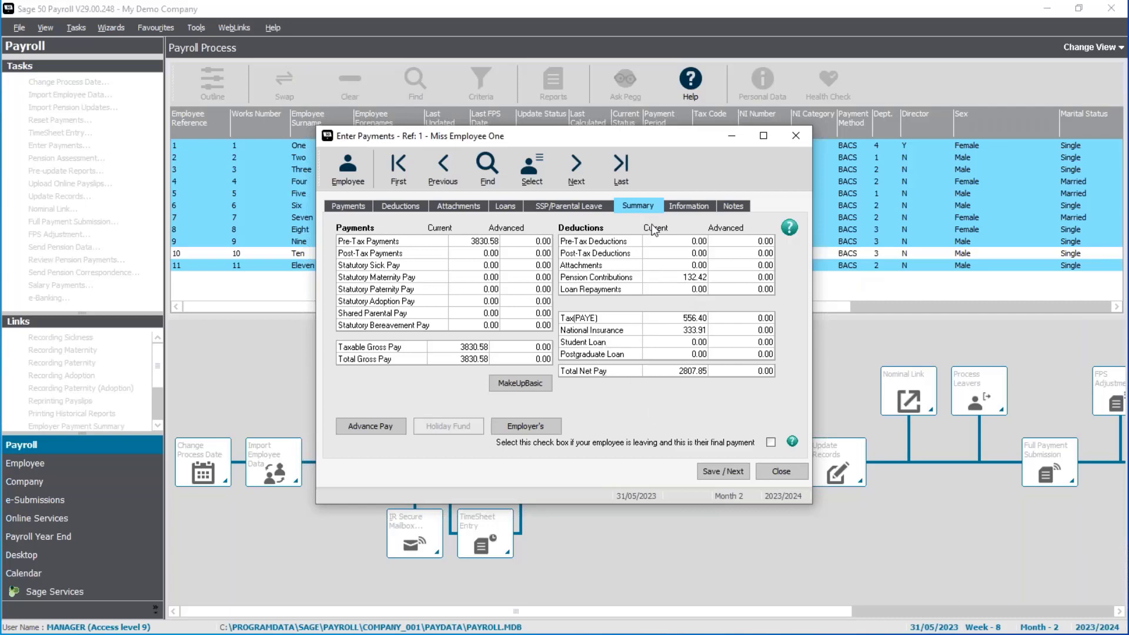
{"action": "left_click", "coordinate": [701, 209]}
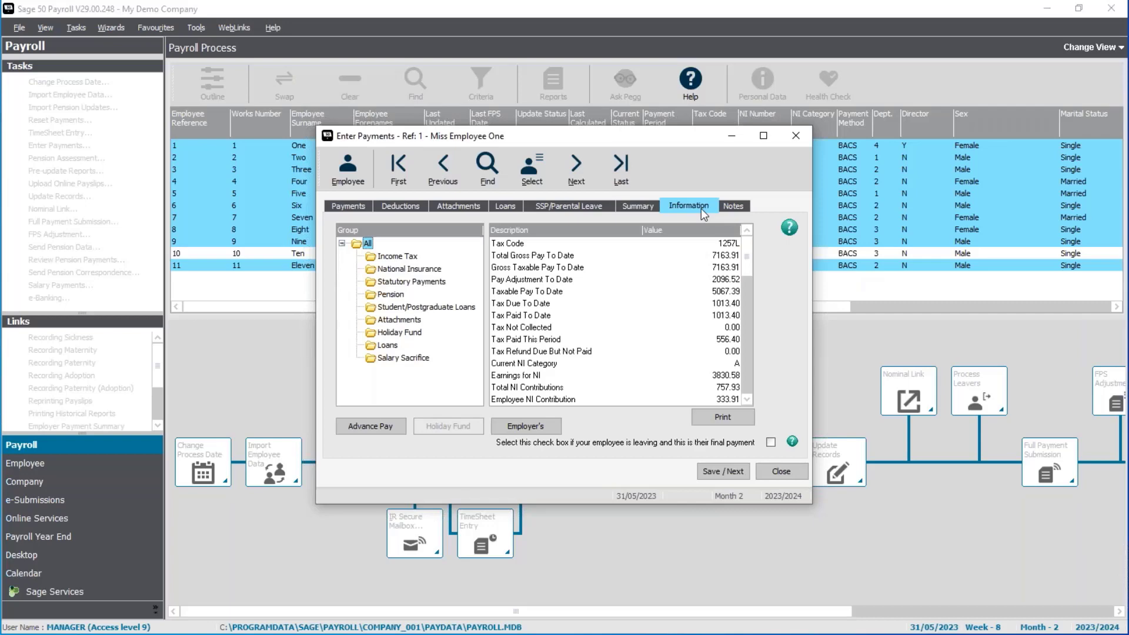
Add the note "This is a note" to employee 1's payment entry and return to the payment lines.
{"action": "left_click", "coordinate": [733, 207]}
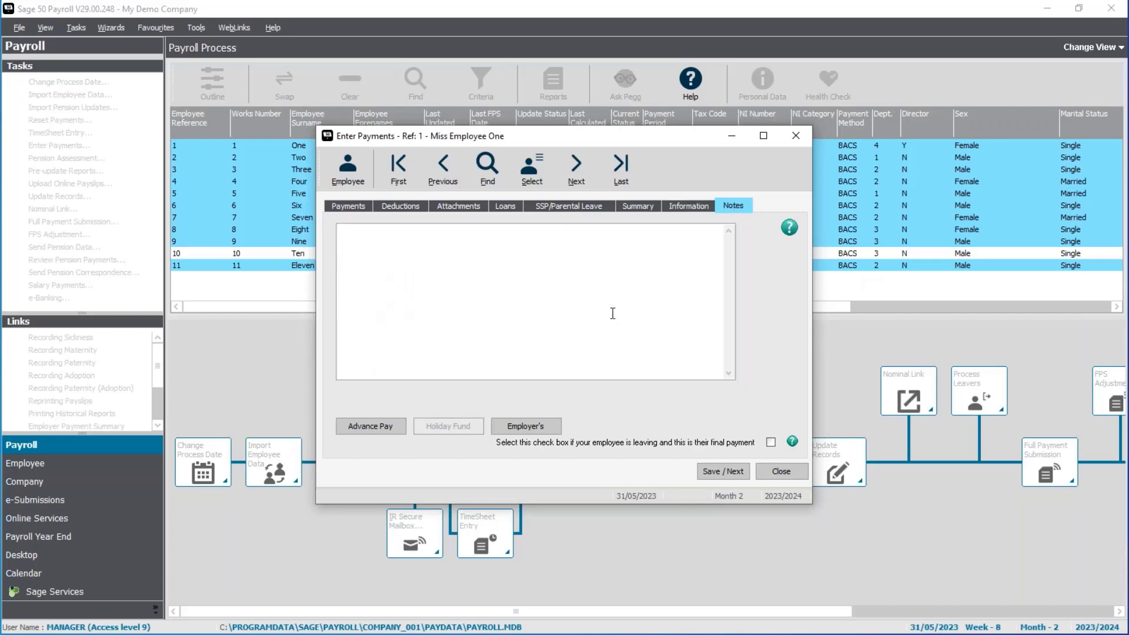
{"action": "type", "text": "This is a note"}
{"action": "left_click", "coordinate": [343, 206]}
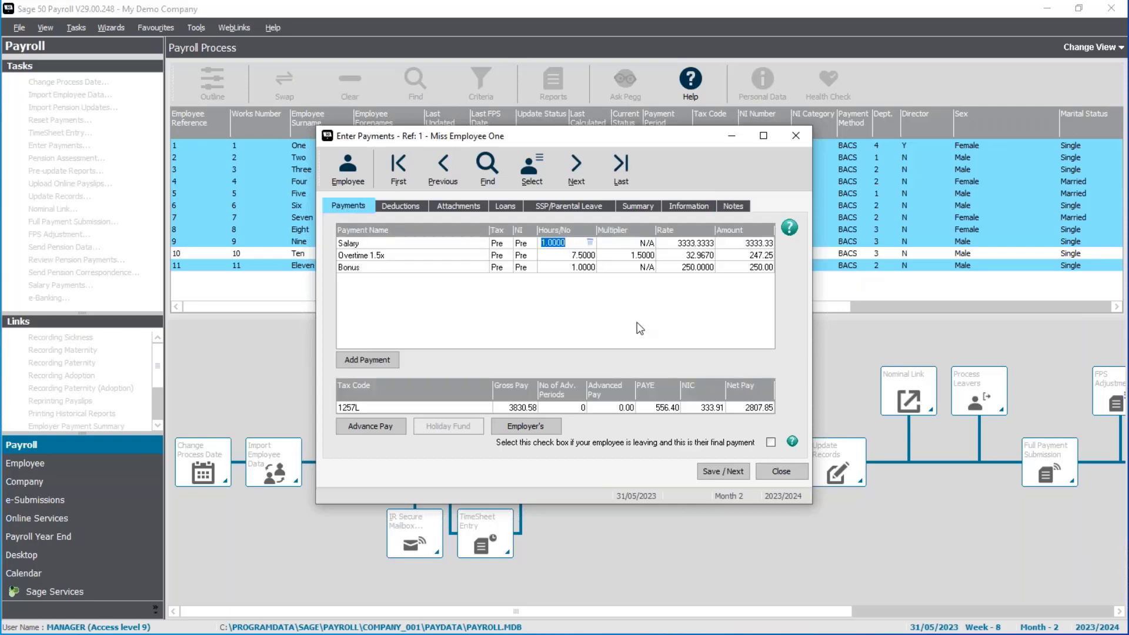
Save employee 1's payments, then enter and save a bonus for employee 2 with quantity 1 and a rate of 150.
{"action": "left_click", "coordinate": [730, 473]}
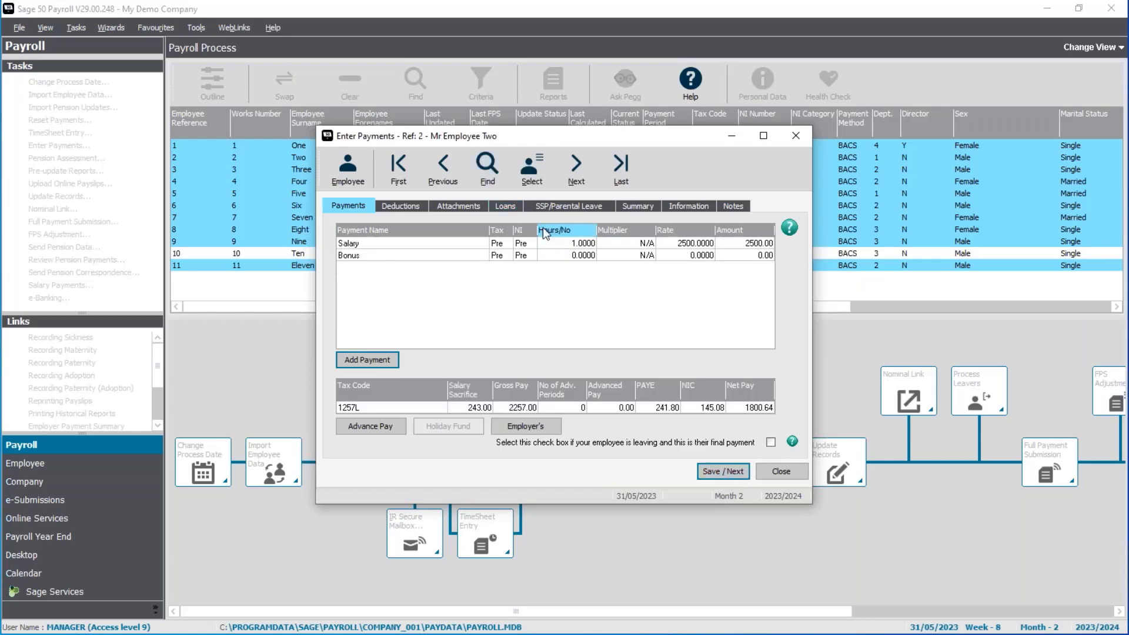
{"action": "left_click", "coordinate": [570, 255]}
{"action": "type", "text": "1"}
{"action": "key", "text": "Tab"}
{"action": "type", "text": "150"}
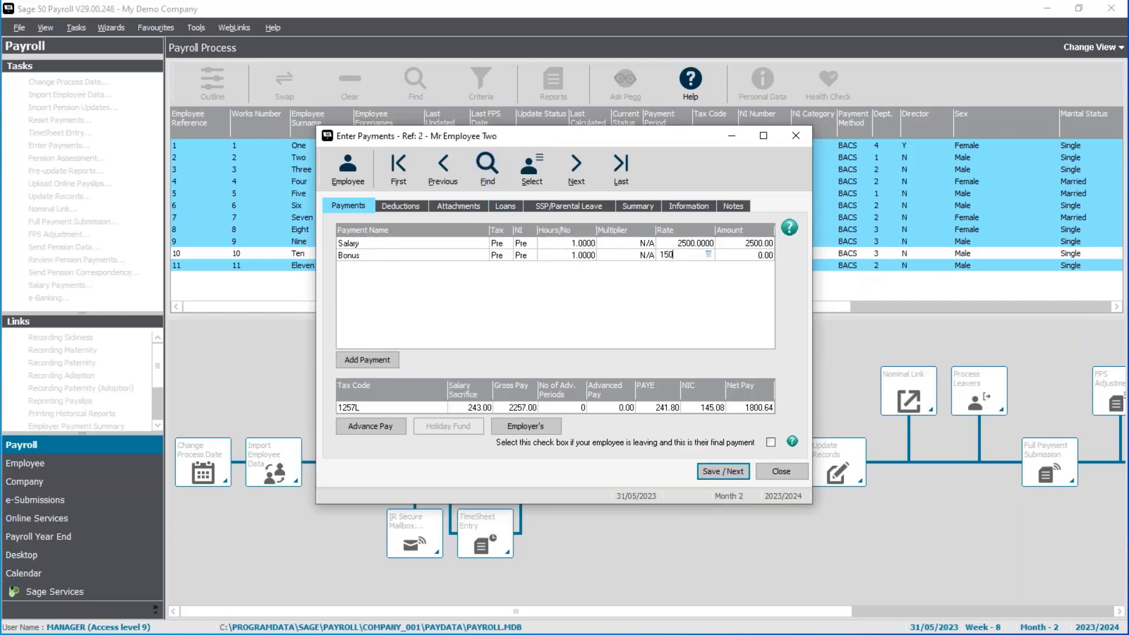
{"action": "key", "text": "Tab"}
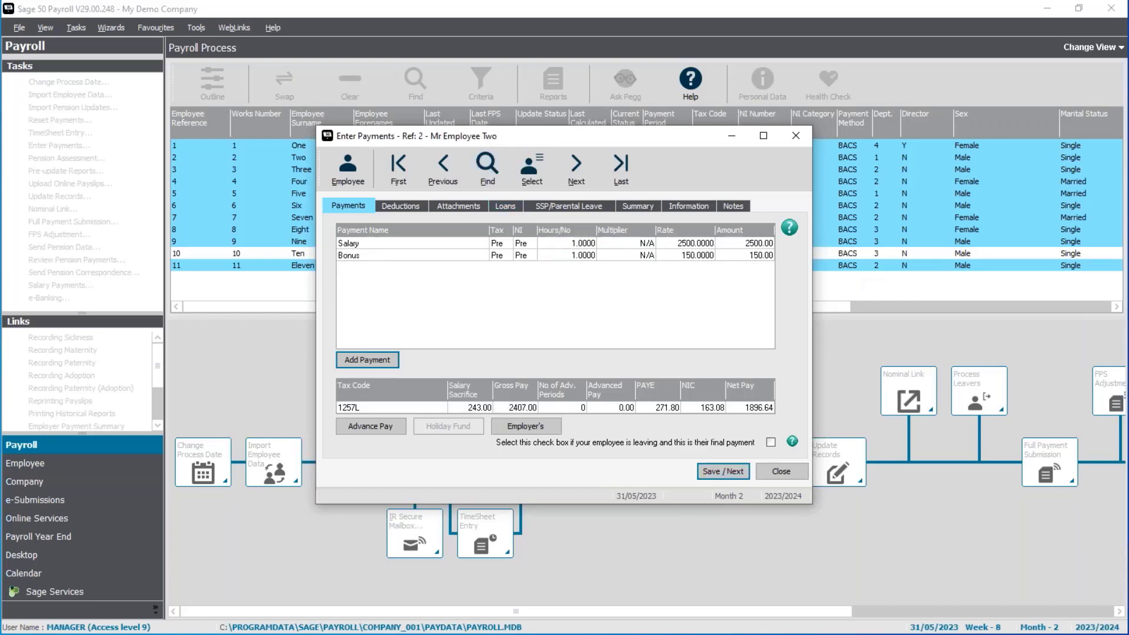
{"action": "left_click", "coordinate": [729, 478]}
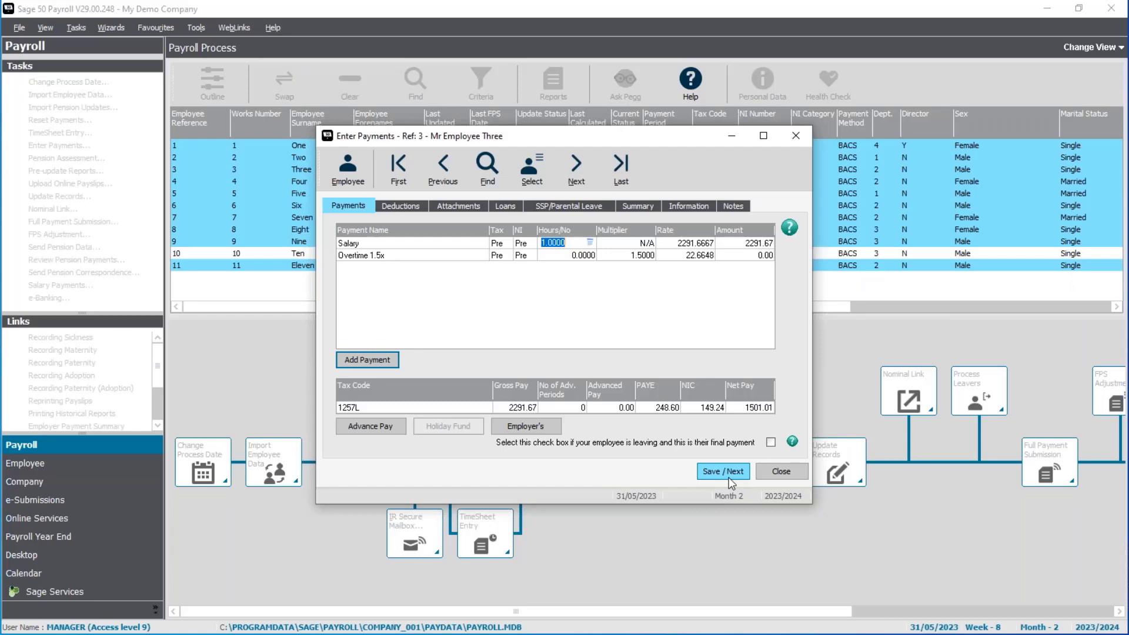
Calculate employee 3's salary quantity as 15 divided by 23.
{"action": "left_click", "coordinate": [590, 242]}
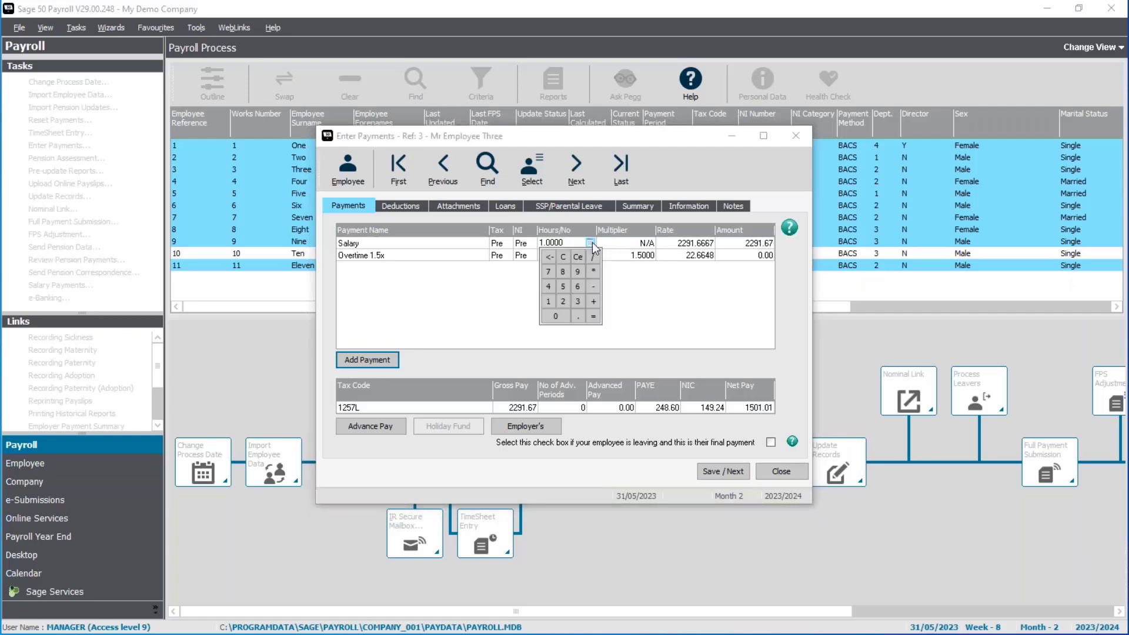
{"action": "left_click", "coordinate": [549, 303]}
{"action": "left_click", "coordinate": [563, 287]}
{"action": "left_click", "coordinate": [560, 302]}
{"action": "left_click", "coordinate": [578, 301]}
{"action": "left_click", "coordinate": [594, 316]}
{"action": "key", "text": "Tab"}
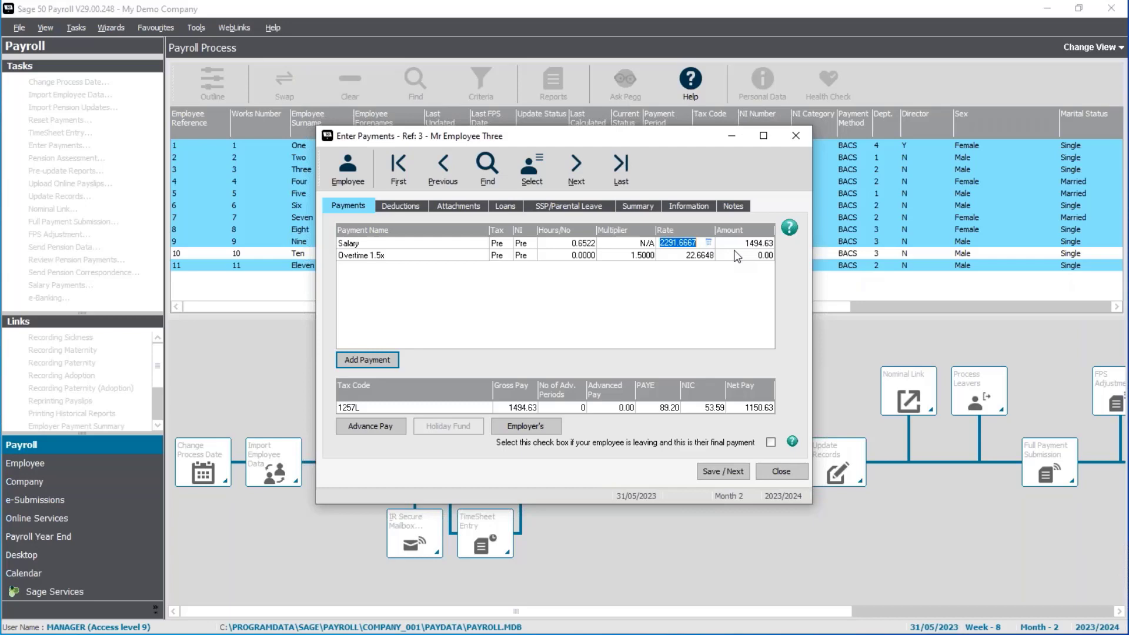
Mark this as employee 3's final payment as a leaver, acknowledge the notices and save the entry.
{"action": "left_click", "coordinate": [771, 442]}
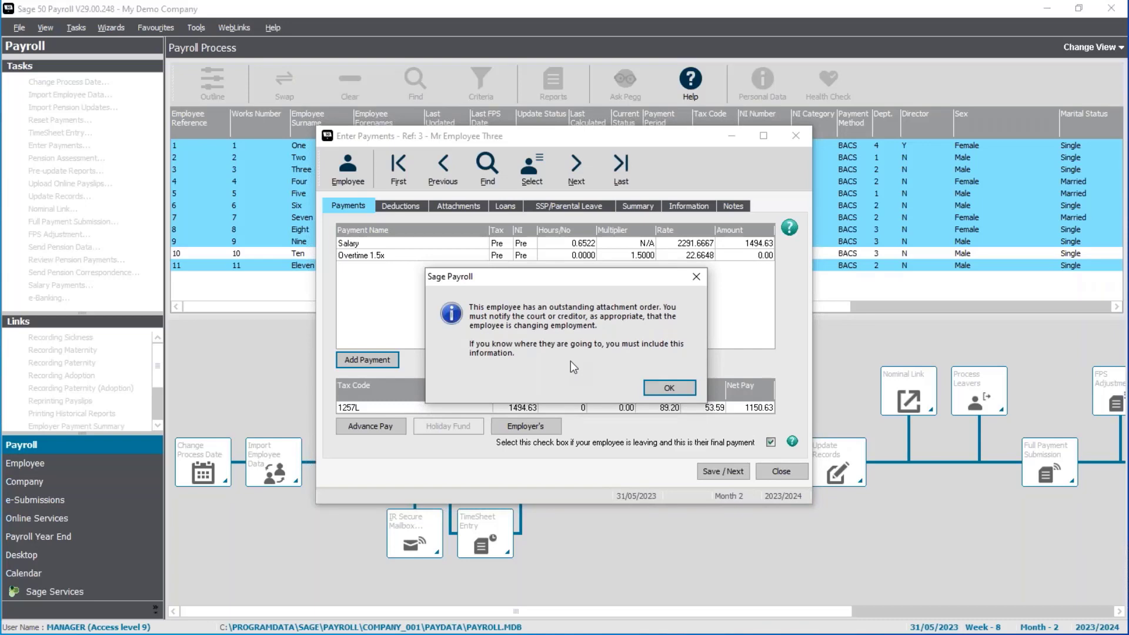
{"action": "left_click", "coordinate": [670, 388]}
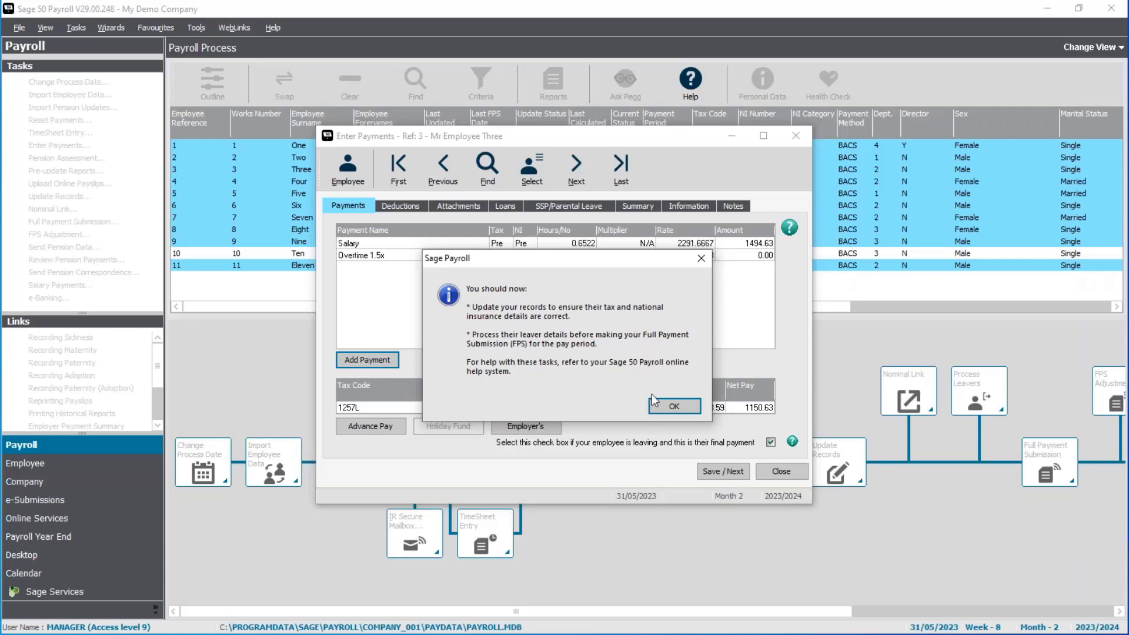
{"action": "left_click", "coordinate": [665, 408]}
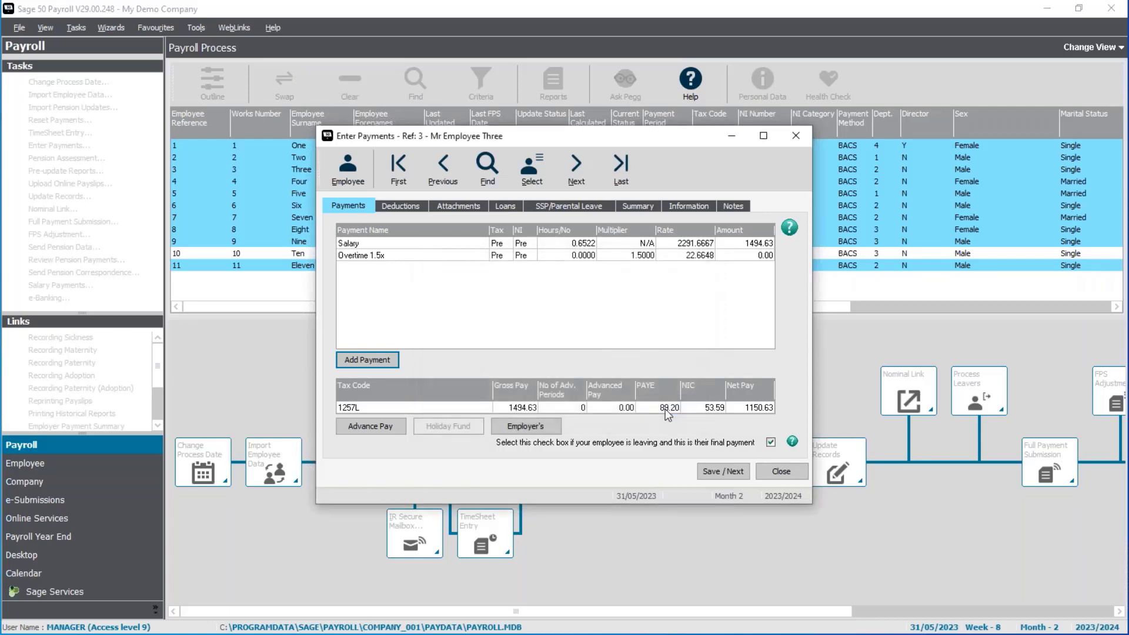
{"action": "left_click", "coordinate": [711, 469]}
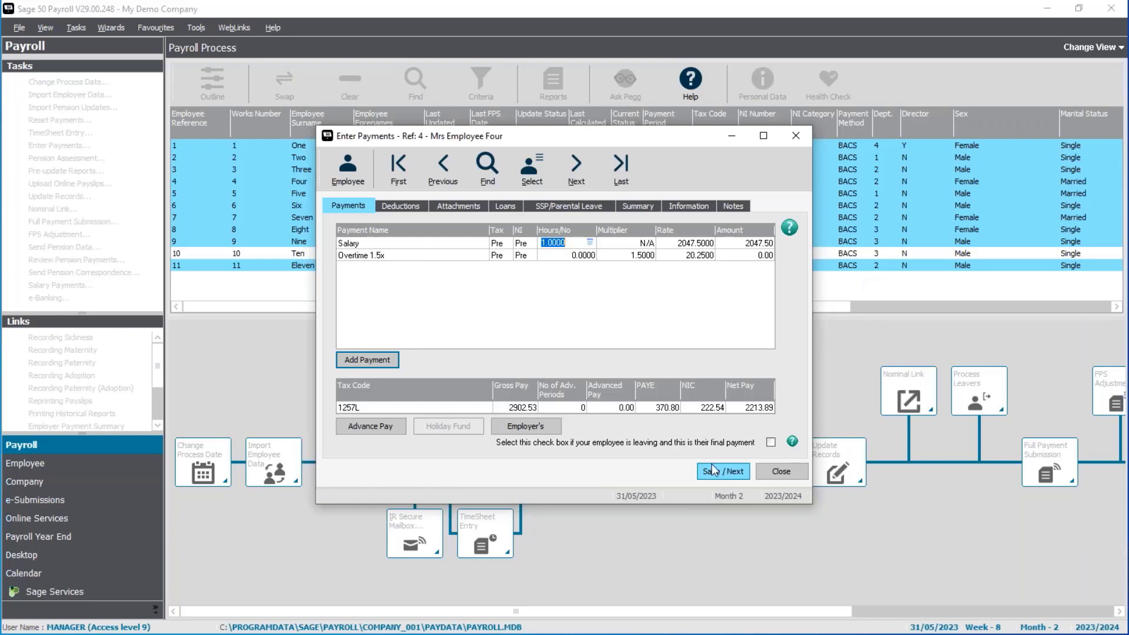
Make up employee 4's statutory maternity pay to basic, check the adjusted salary line and payment summary, and save the entry.
{"action": "left_click", "coordinate": [643, 205]}
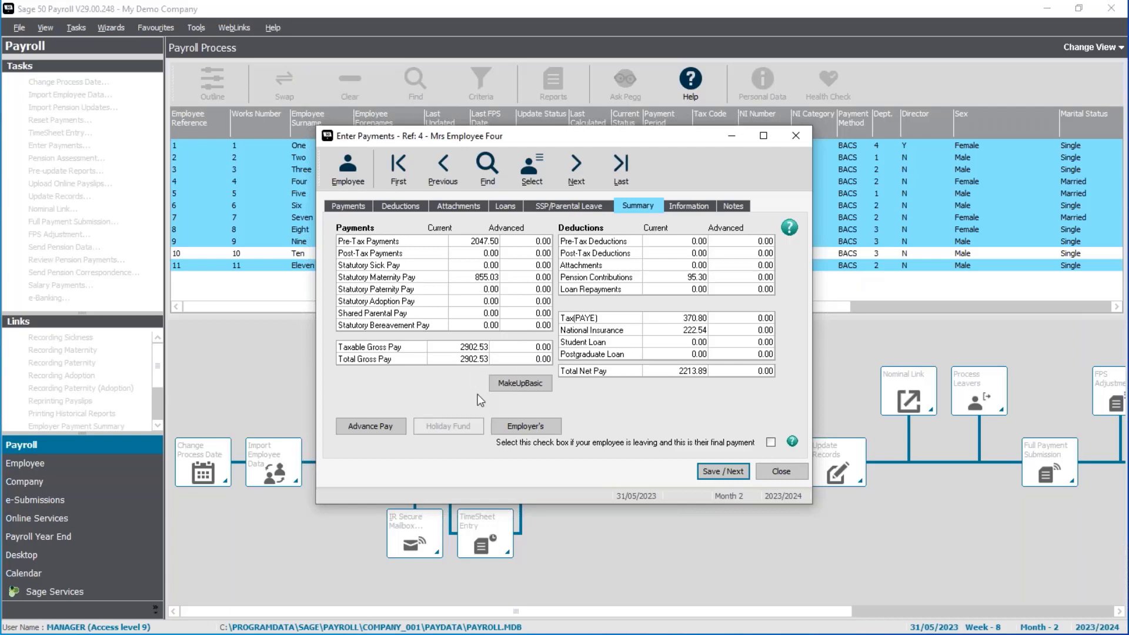
{"action": "left_click", "coordinate": [359, 207]}
{"action": "key", "text": "Tab"}
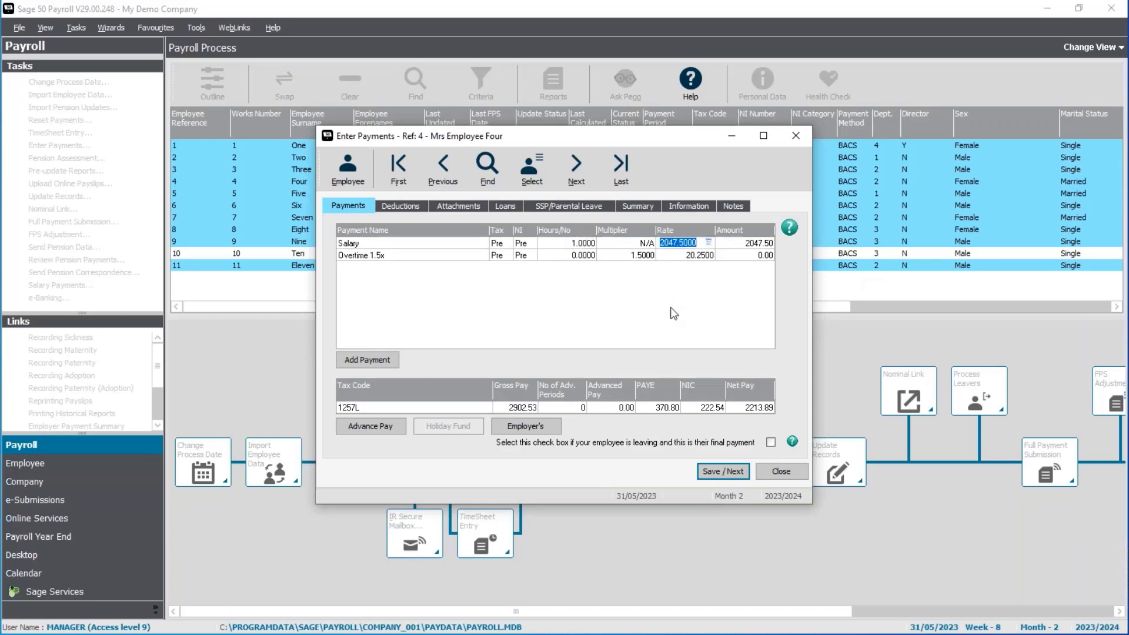
{"action": "left_click", "coordinate": [644, 200]}
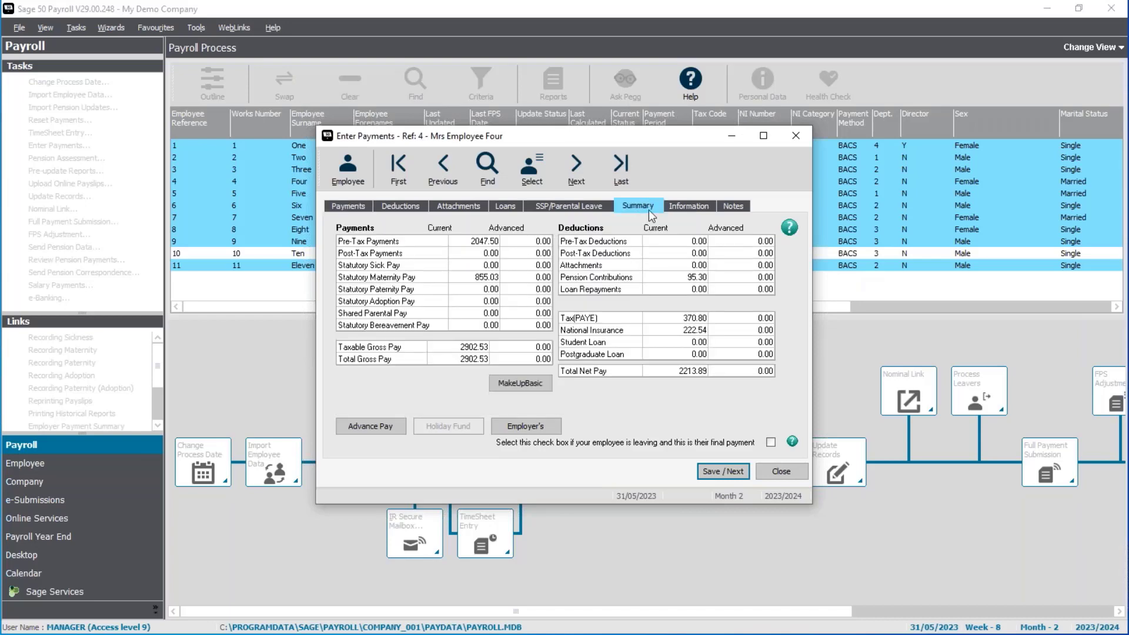
{"action": "left_click", "coordinate": [523, 383]}
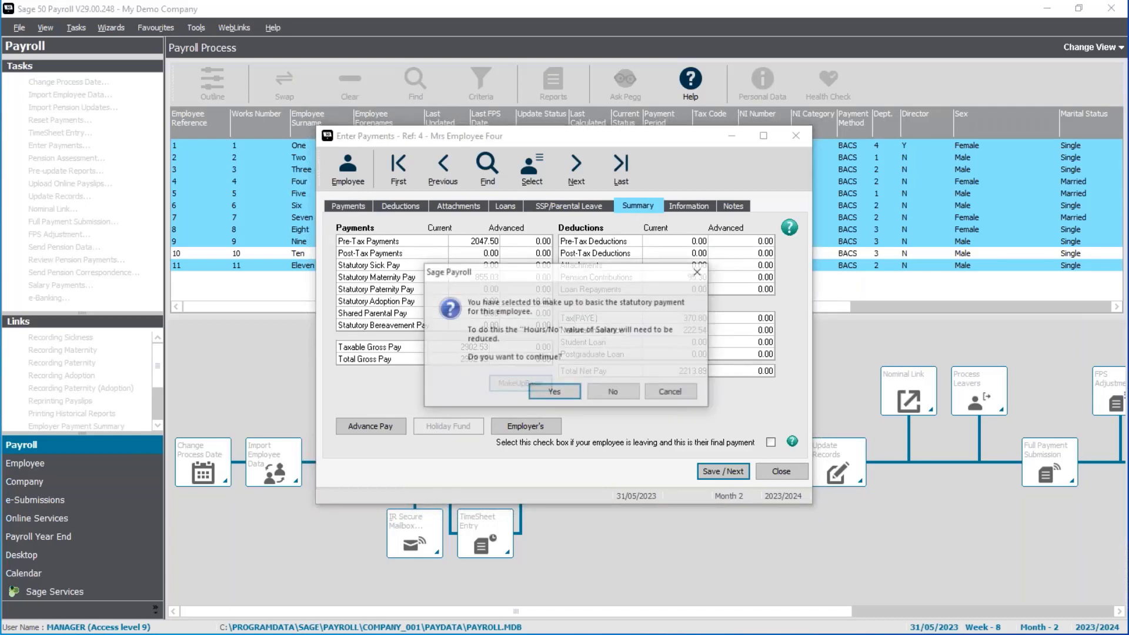
{"action": "left_click", "coordinate": [558, 395]}
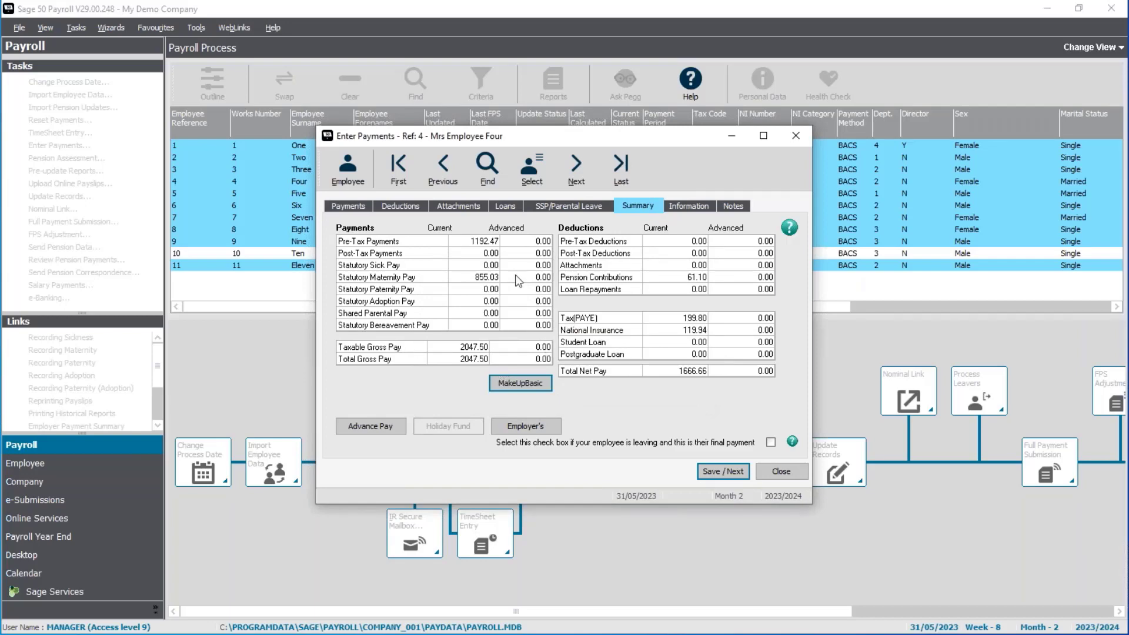
{"action": "left_click", "coordinate": [360, 205]}
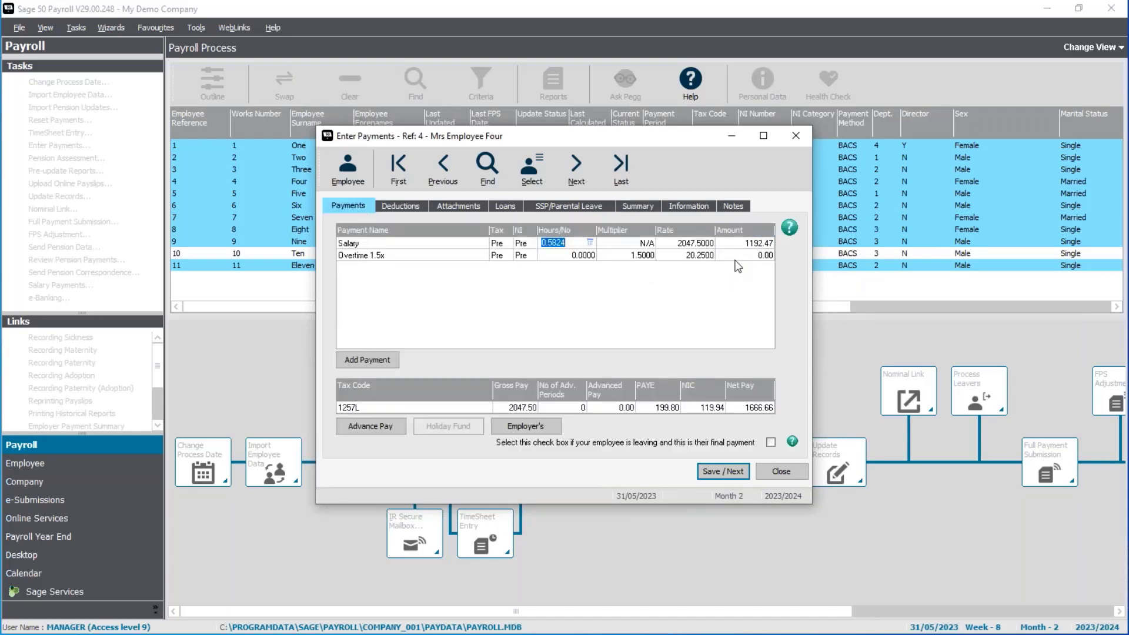
{"action": "left_click", "coordinate": [637, 206]}
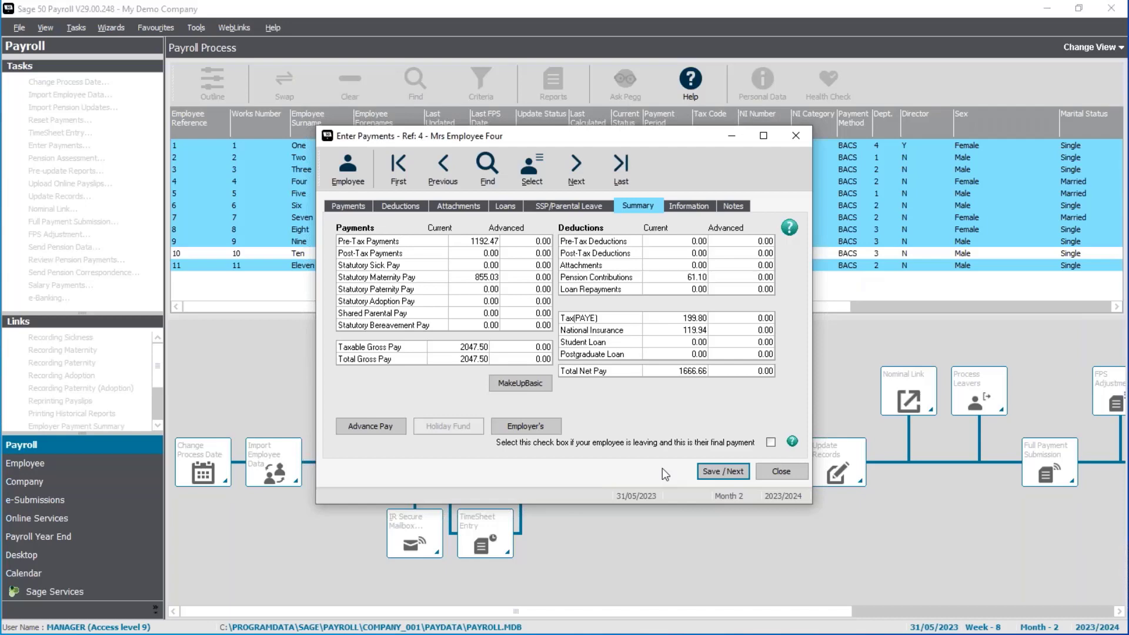
{"action": "left_click", "coordinate": [706, 470]}
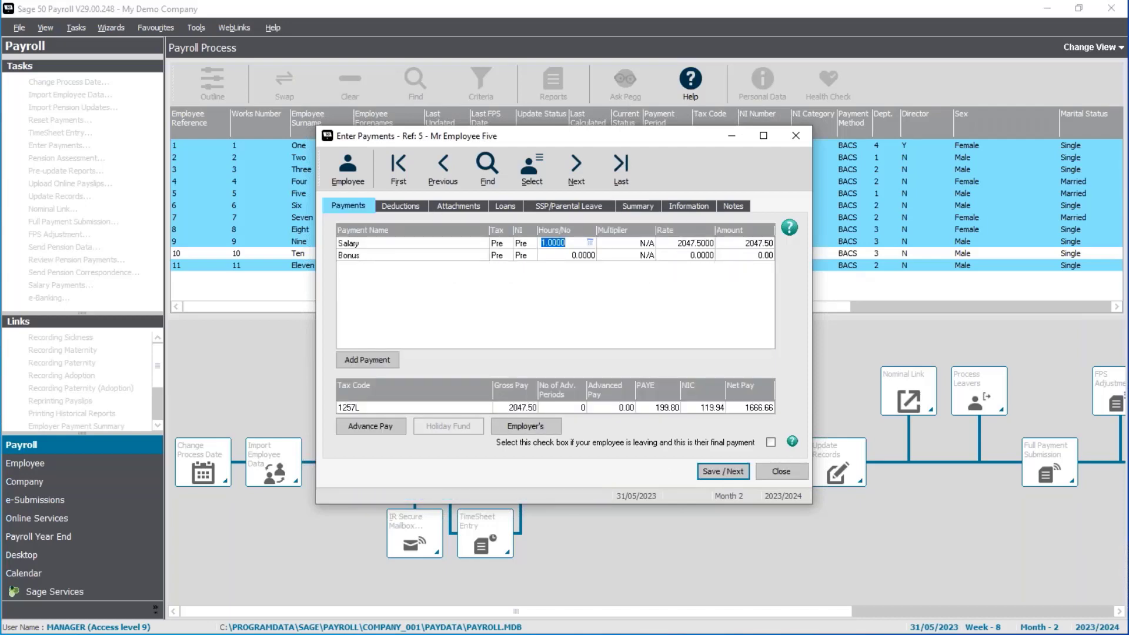
Save the payment entries for employees 5, 6 and 7 without changing them.
{"action": "left_click", "coordinate": [732, 474]}
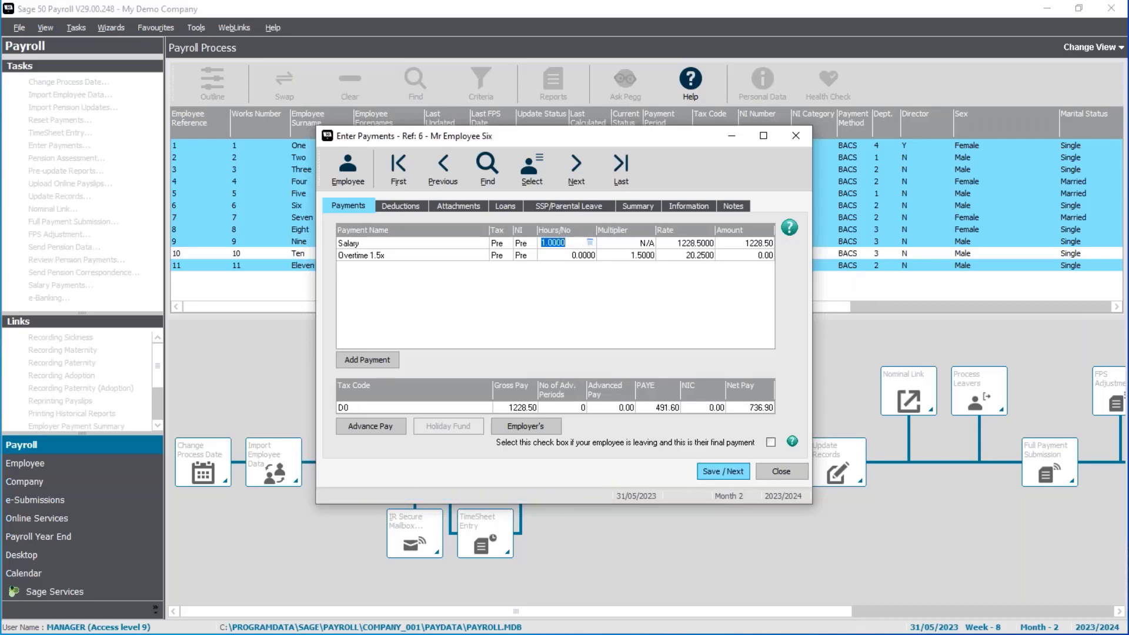
{"action": "left_click", "coordinate": [732, 475]}
{"action": "left_click", "coordinate": [732, 475]}
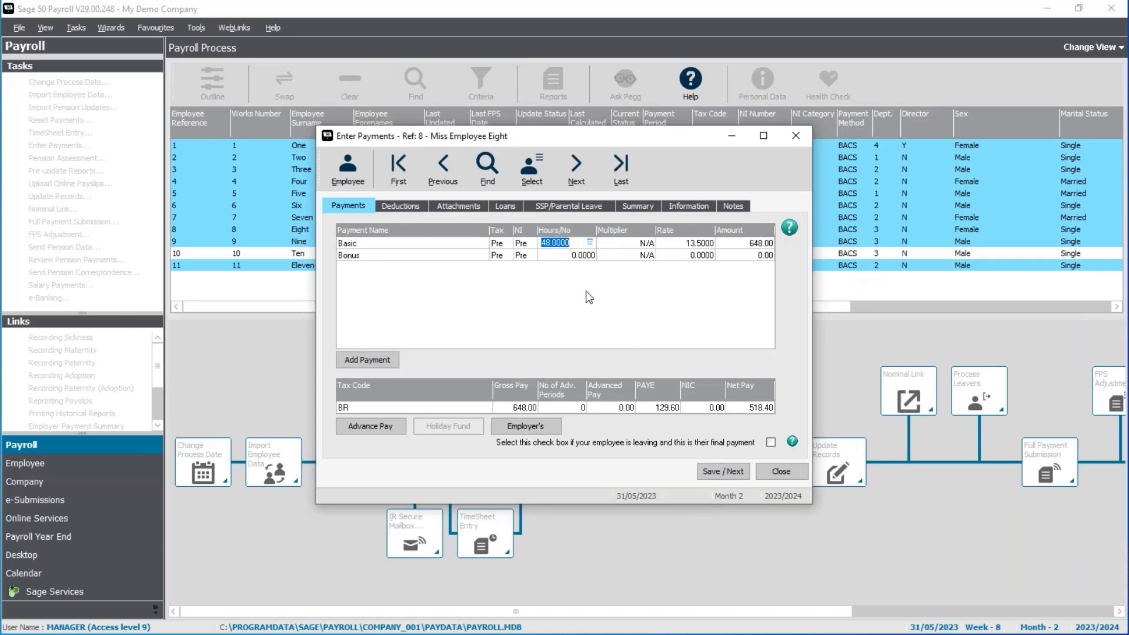
Set the Basic hours to 55 for employee 8 and 79 for employee 9, saving each entry.
{"action": "type", "text": "55"}
{"action": "key", "text": "Tab"}
{"action": "left_click", "coordinate": [710, 471]}
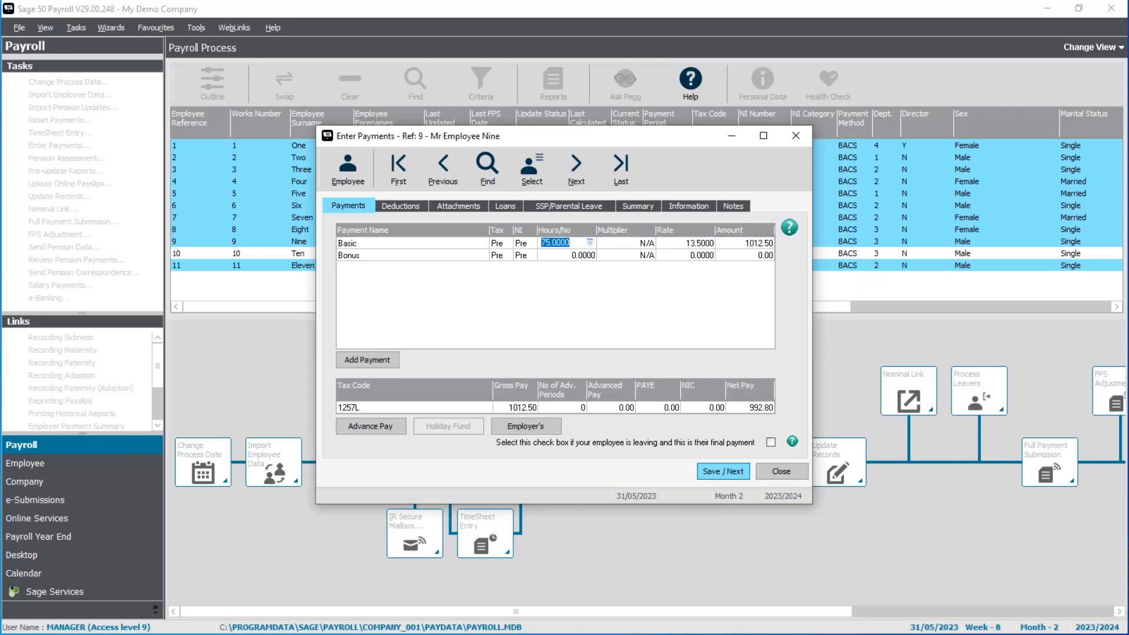
{"action": "type", "text": "79"}
{"action": "key", "text": "Tab"}
{"action": "key", "text": "Return"}
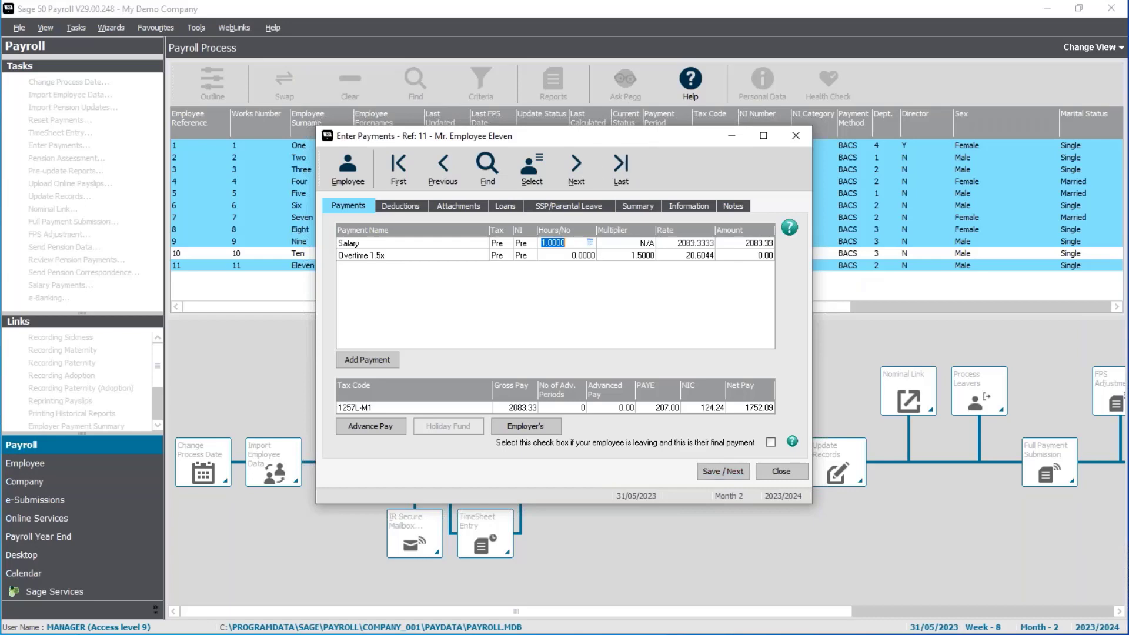
Calculate employee 11's salary quantity as 18 divided by 23.
{"action": "left_click", "coordinate": [590, 242]}
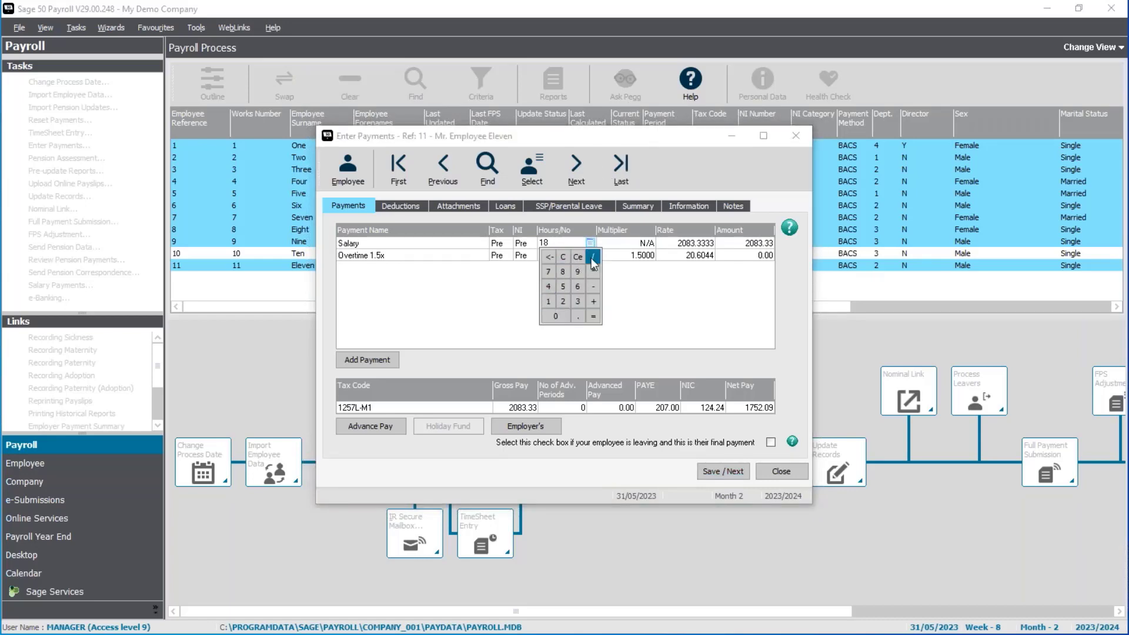
{"action": "left_click", "coordinate": [563, 302]}
{"action": "left_click", "coordinate": [578, 302]}
{"action": "left_click", "coordinate": [593, 317]}
{"action": "key", "text": "Tab"}
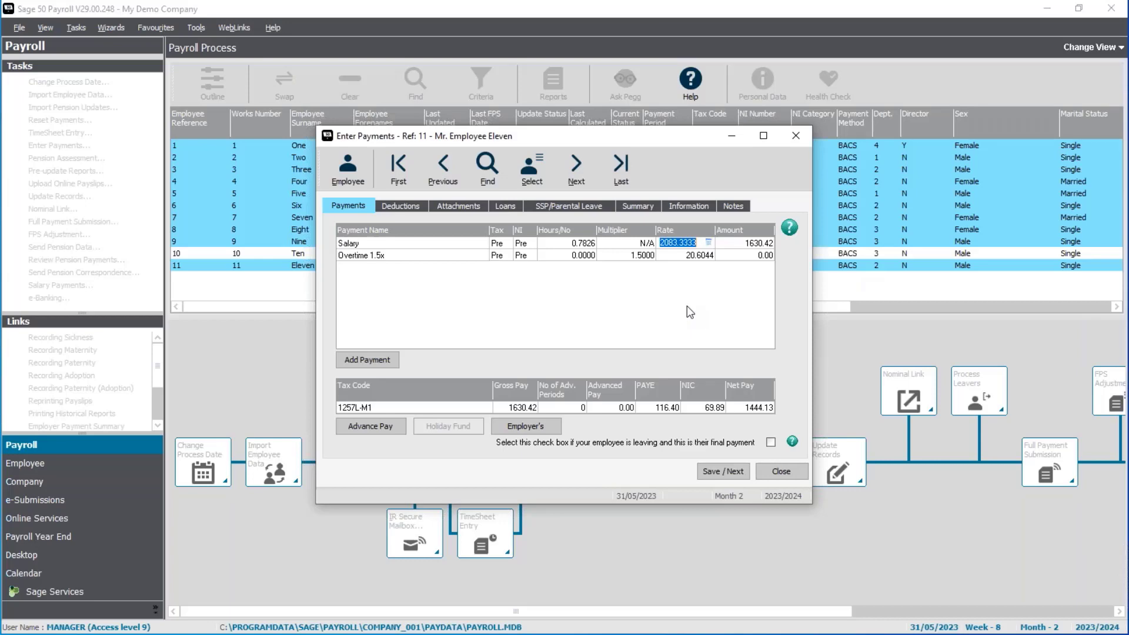
In employee 11's record, add scheme 1 (Company Pension Scheme) with a joined date of 08/05/2023.
{"action": "left_click", "coordinate": [348, 174]}
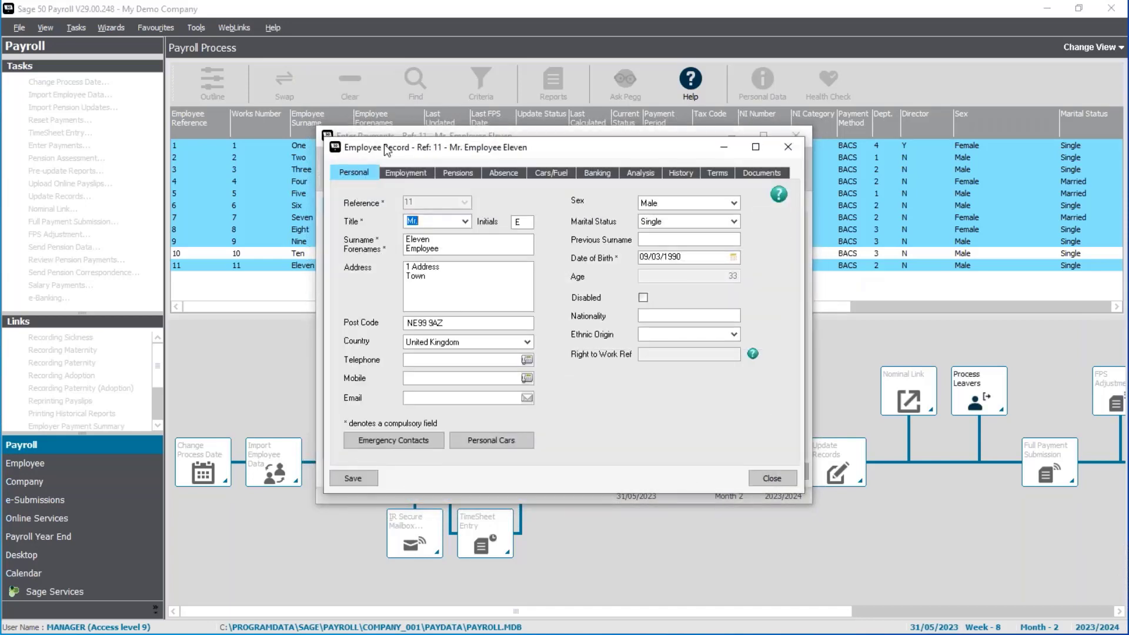
{"action": "left_click", "coordinate": [456, 174]}
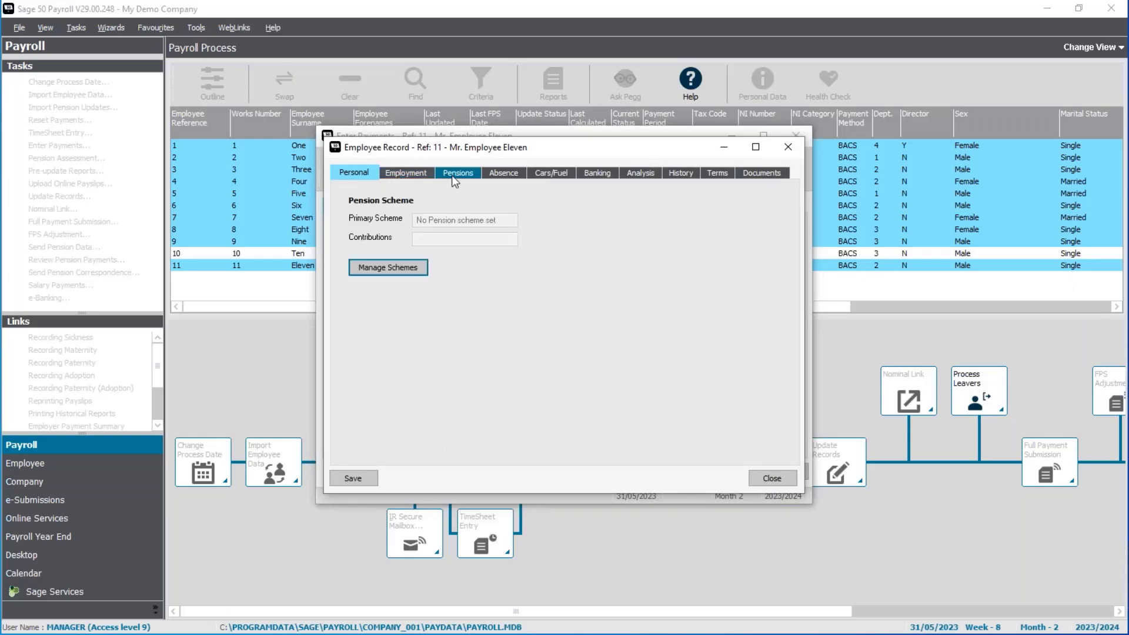
{"action": "left_click", "coordinate": [407, 268]}
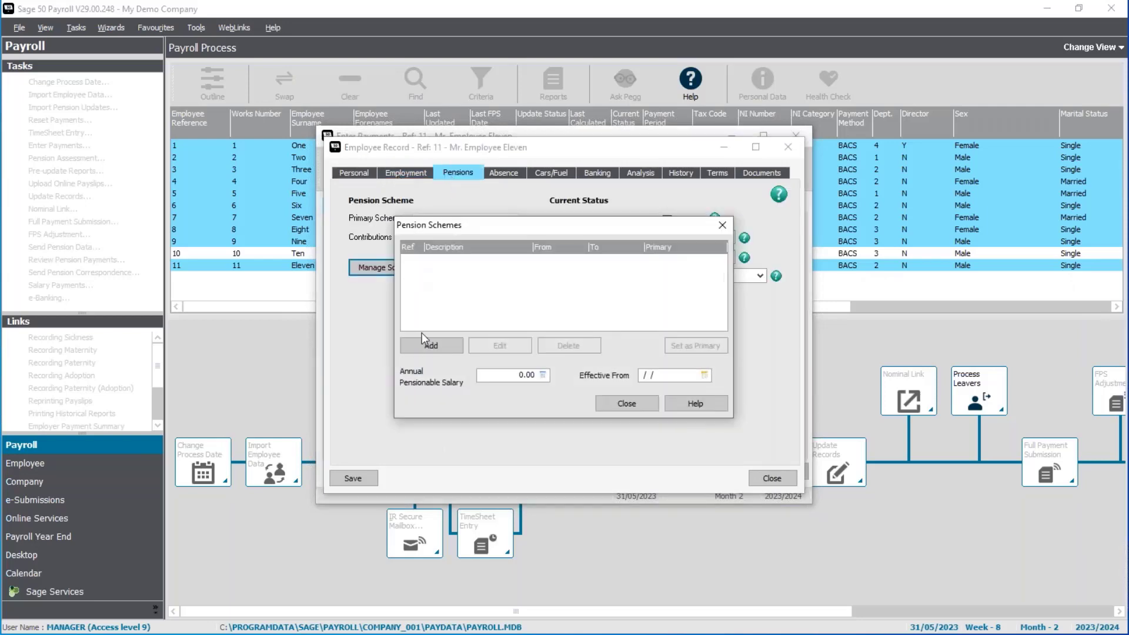
{"action": "left_click", "coordinate": [431, 348]}
{"action": "left_click", "coordinate": [544, 203]}
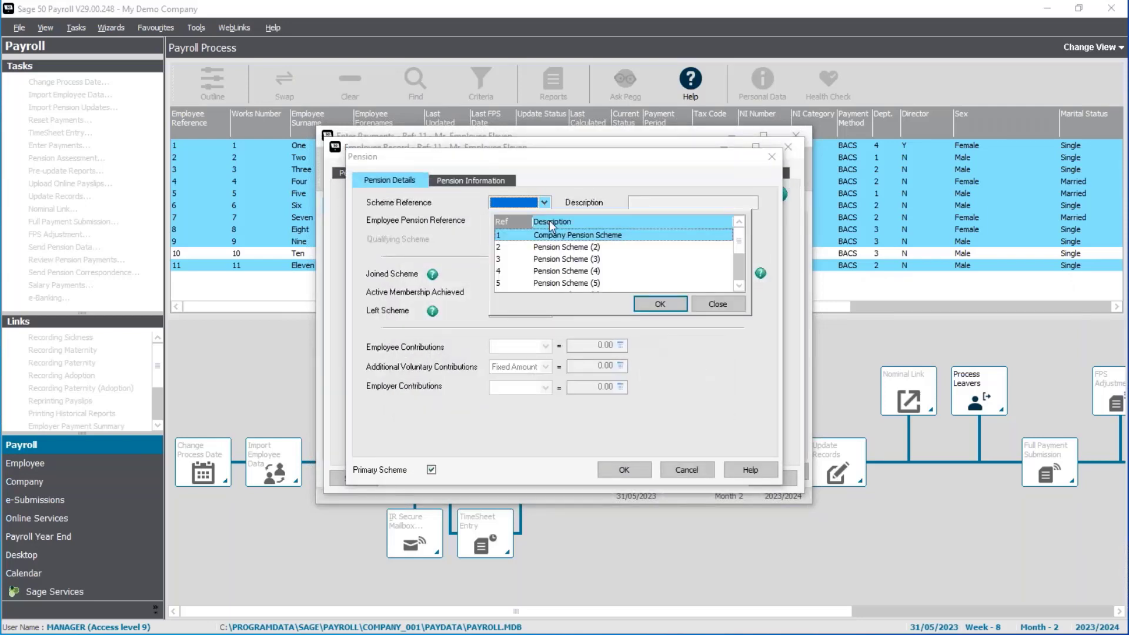
{"action": "left_click", "coordinate": [556, 233]}
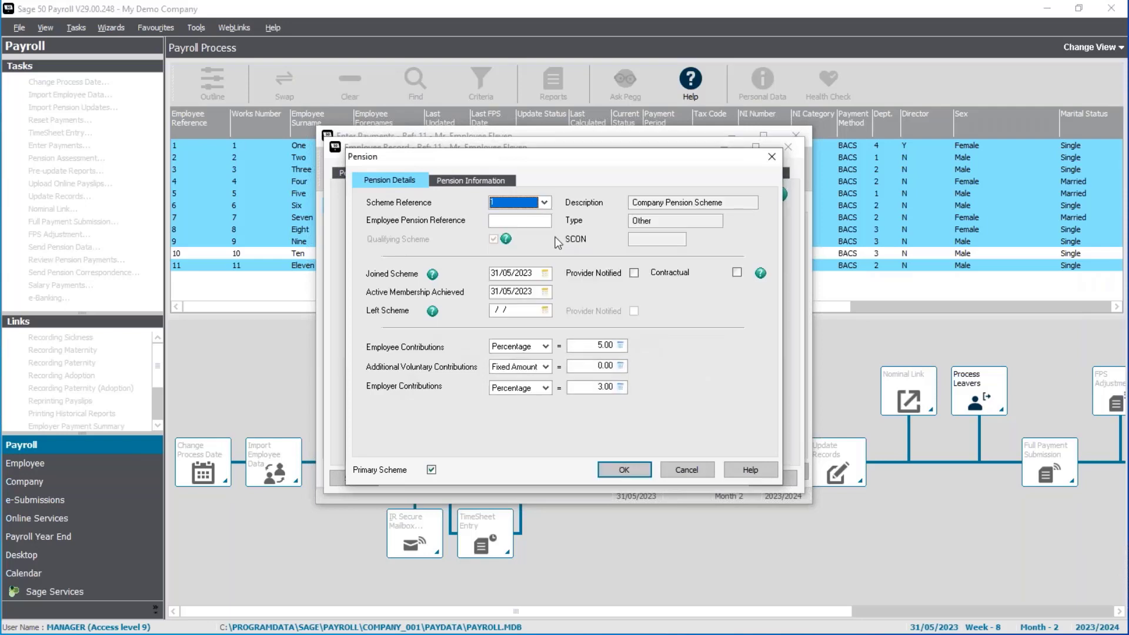
{"action": "left_click", "coordinate": [545, 273]}
{"action": "left_click", "coordinate": [515, 331]}
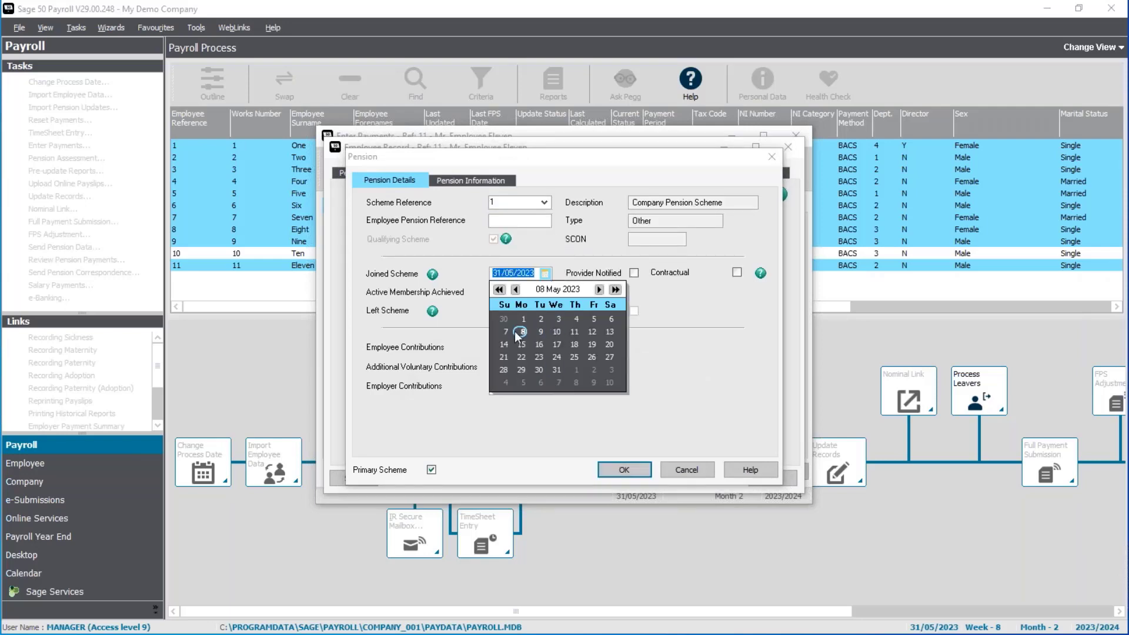
{"action": "left_click", "coordinate": [545, 310]}
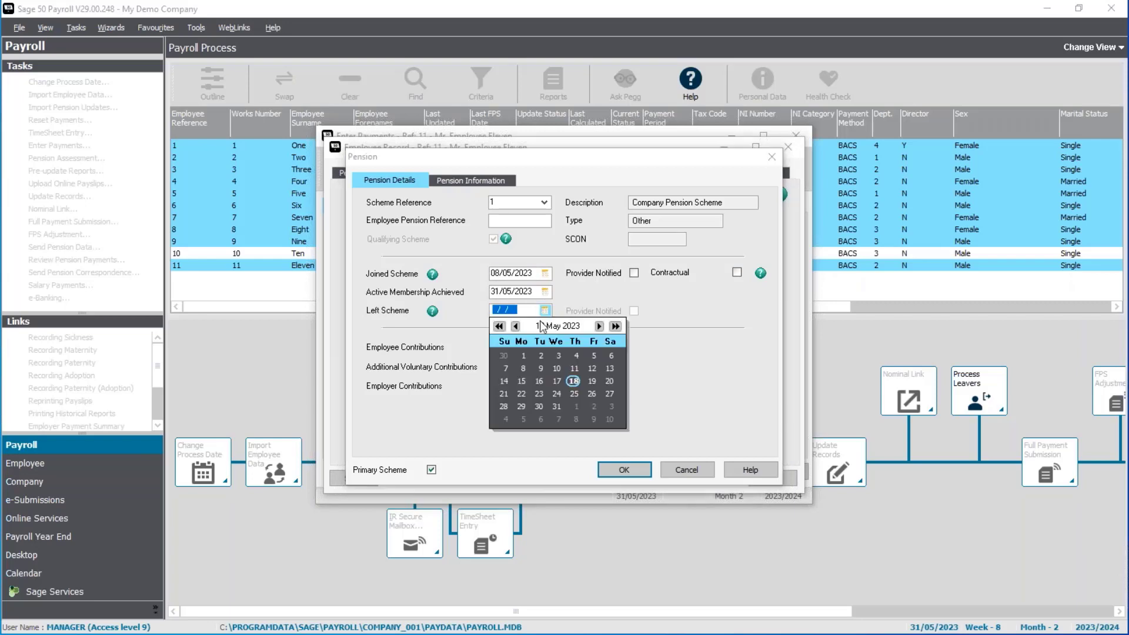
{"action": "left_click", "coordinate": [575, 381]}
{"action": "key", "text": "Delete"}
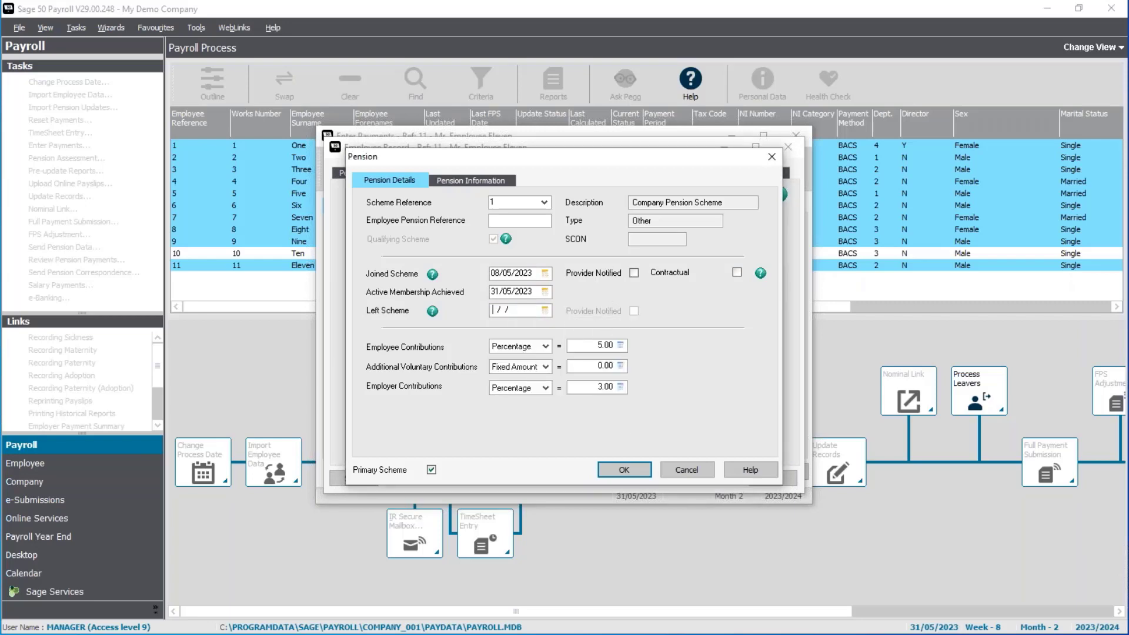
Confirm the pension scheme details, save employee 11's record and return to the payment entry.
{"action": "key", "text": "Tab"}
{"action": "key", "text": "Tab"}
{"action": "key", "text": "Tab"}
{"action": "left_click", "coordinate": [617, 474]}
{"action": "left_click", "coordinate": [625, 404]}
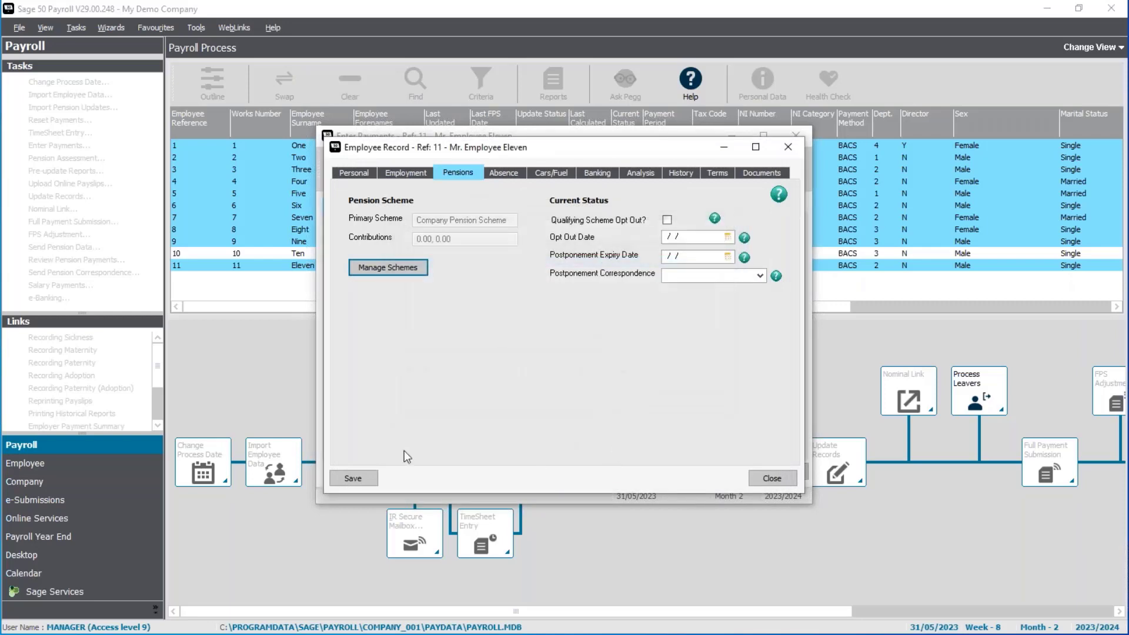
{"action": "left_click", "coordinate": [356, 478]}
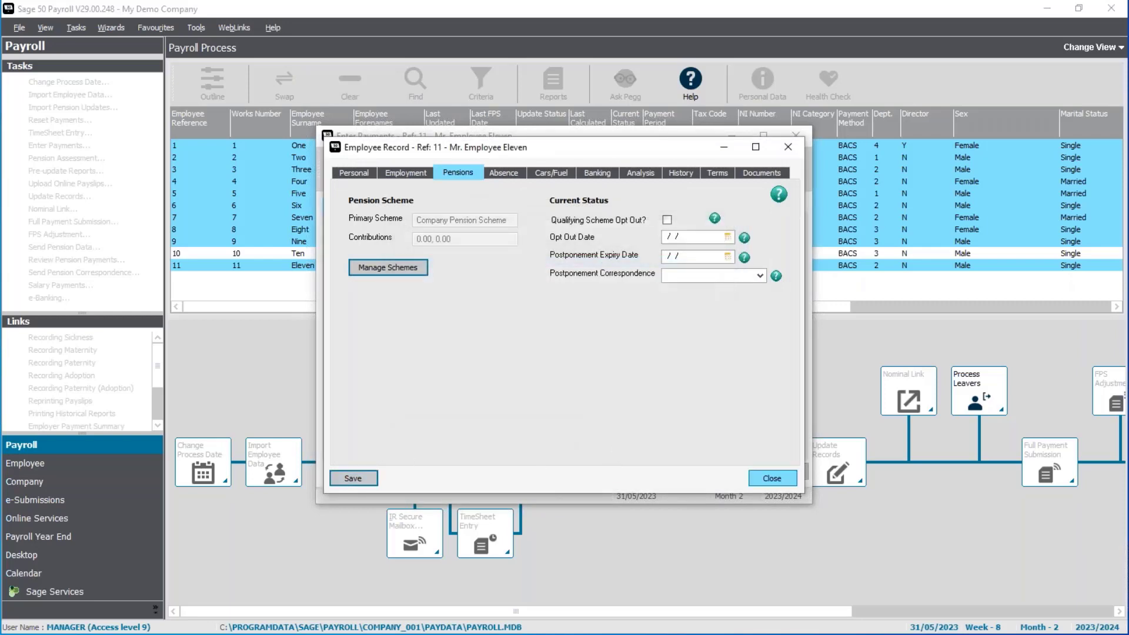
{"action": "left_click", "coordinate": [772, 478]}
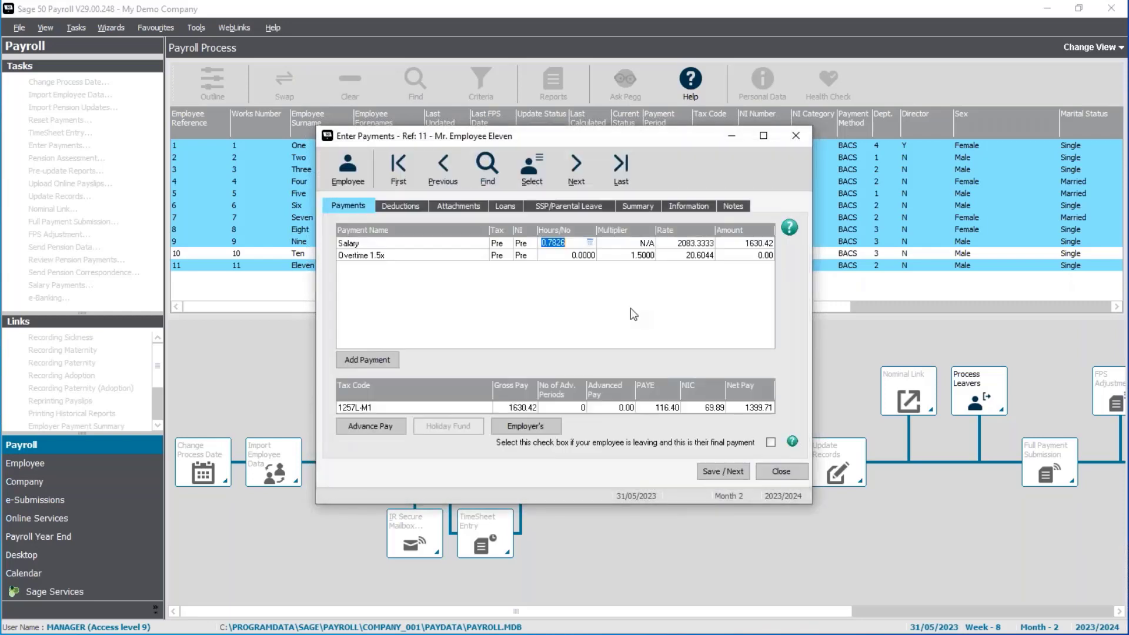
Review the payment summary for employee 11, return to the payment lines and close the payment entry.
{"action": "left_click", "coordinate": [643, 208]}
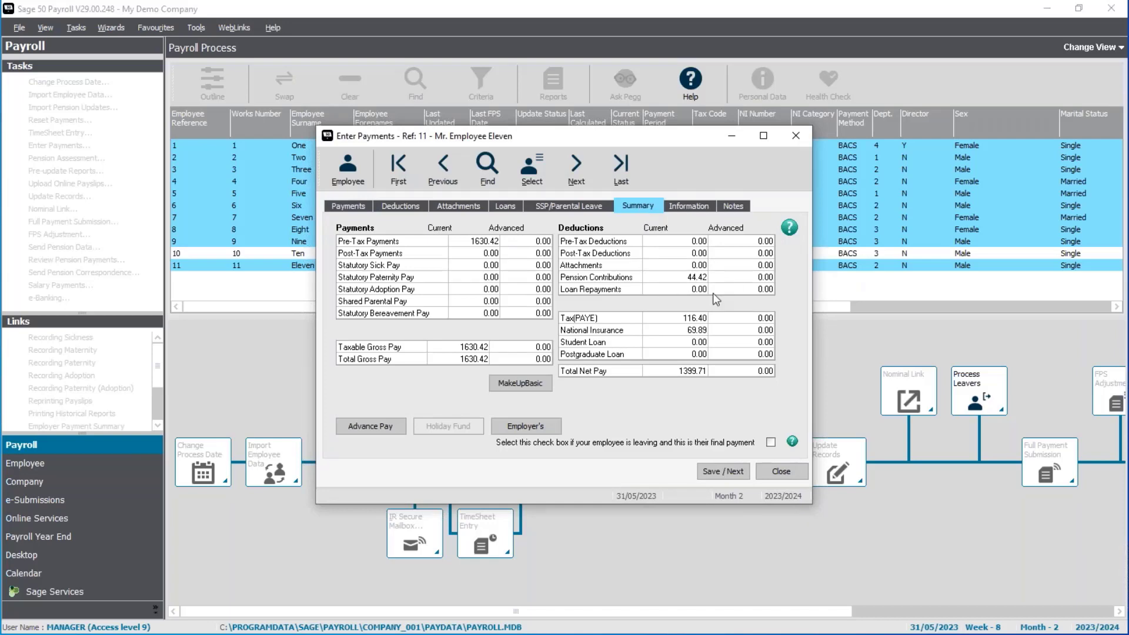
{"action": "left_click", "coordinate": [347, 206]}
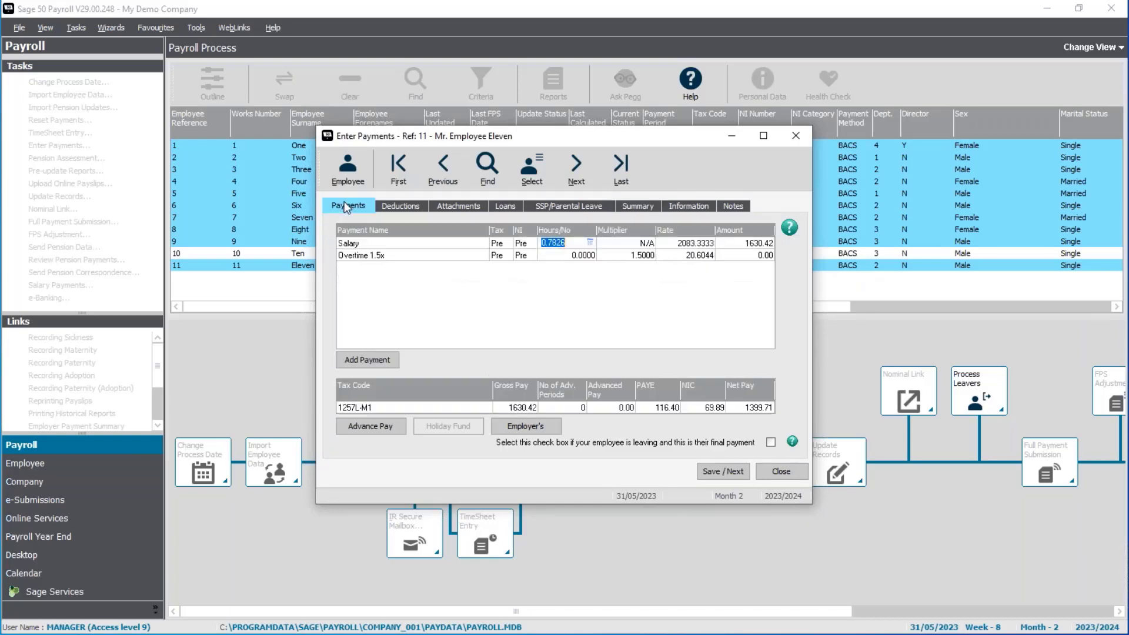
{"action": "left_click", "coordinate": [765, 468]}
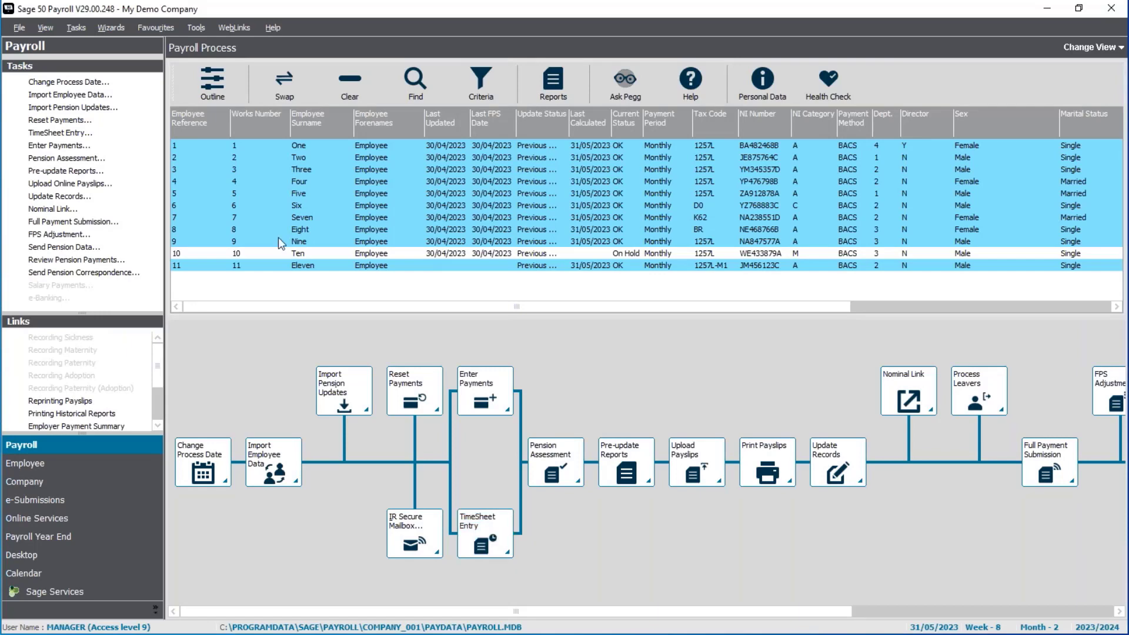
Open the batch timesheet entry and set the Overtime 1.5x hours to 5 for employee 3 and 2.5 for employee 4.
{"action": "left_click", "coordinate": [62, 134]}
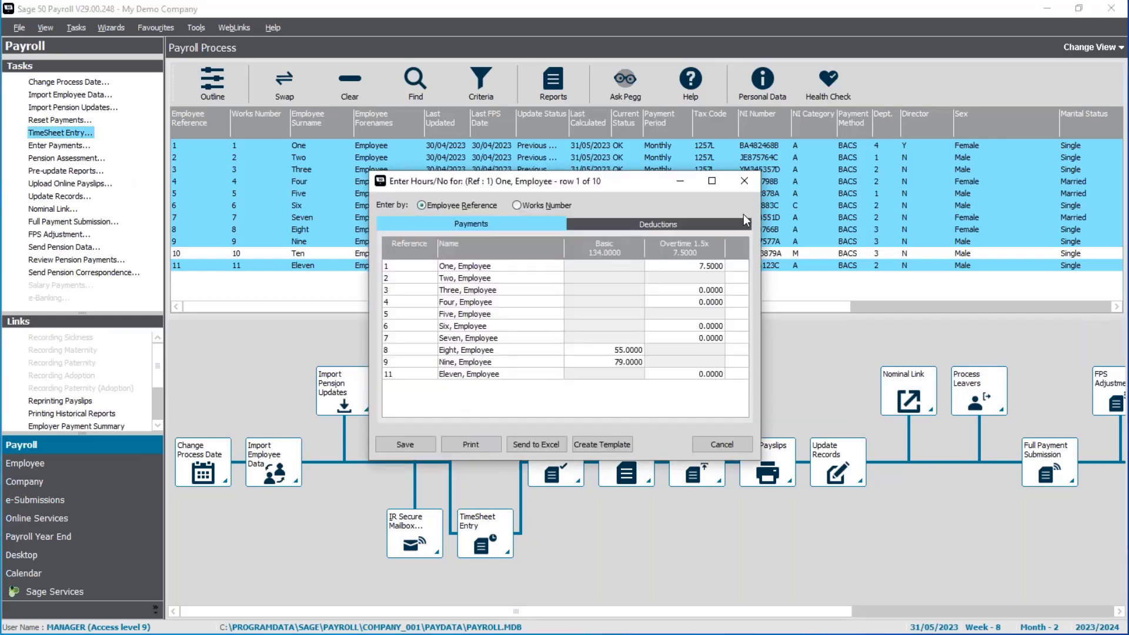
{"action": "left_click", "coordinate": [712, 180]}
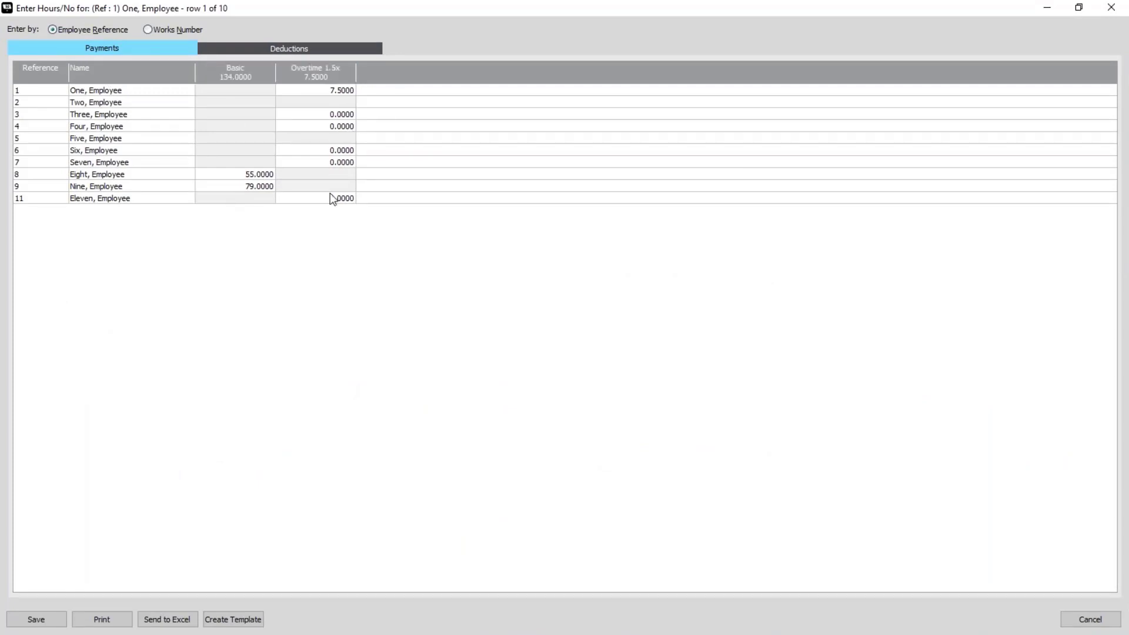
{"action": "left_click", "coordinate": [333, 115]}
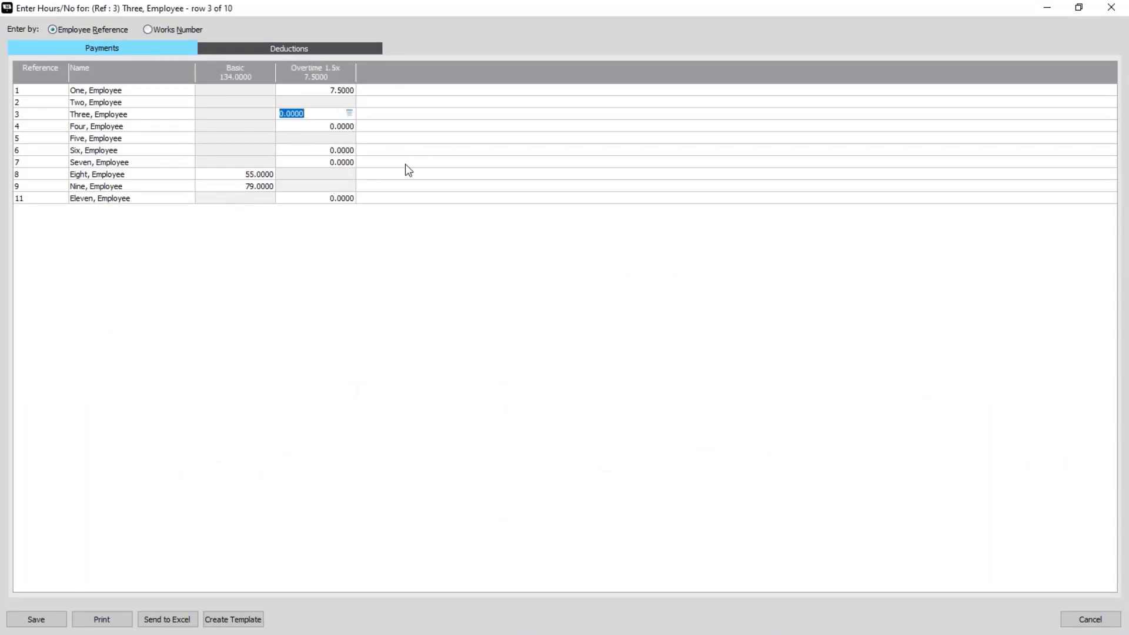
{"action": "type", "text": "5"}
{"action": "key", "text": "Return"}
{"action": "type", "text": "2.5"}
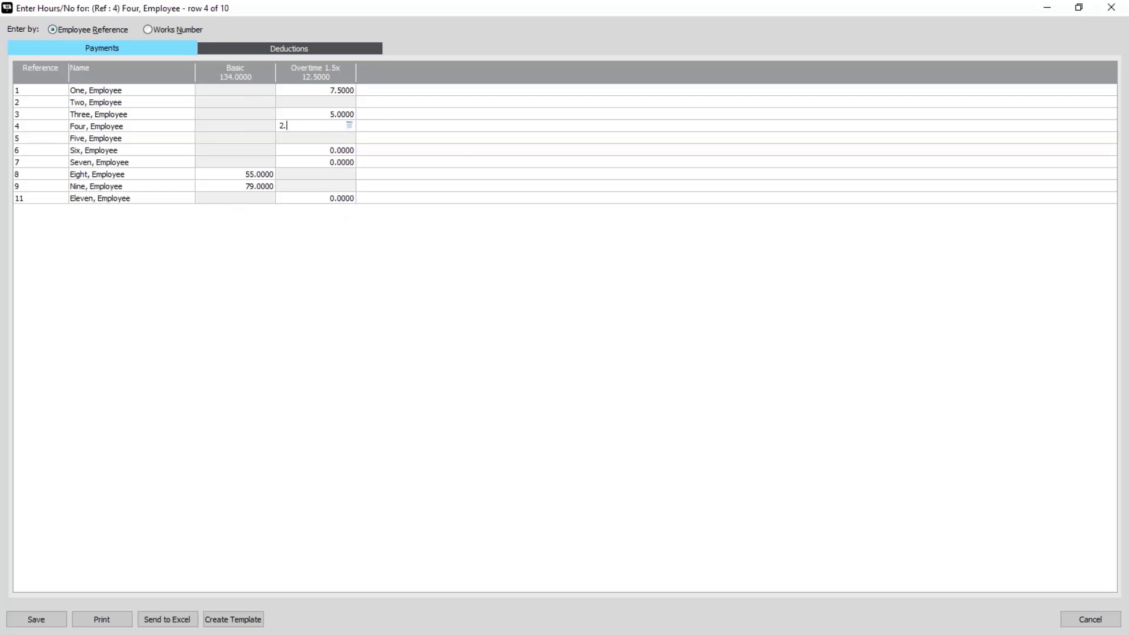
{"action": "key", "text": "Return"}
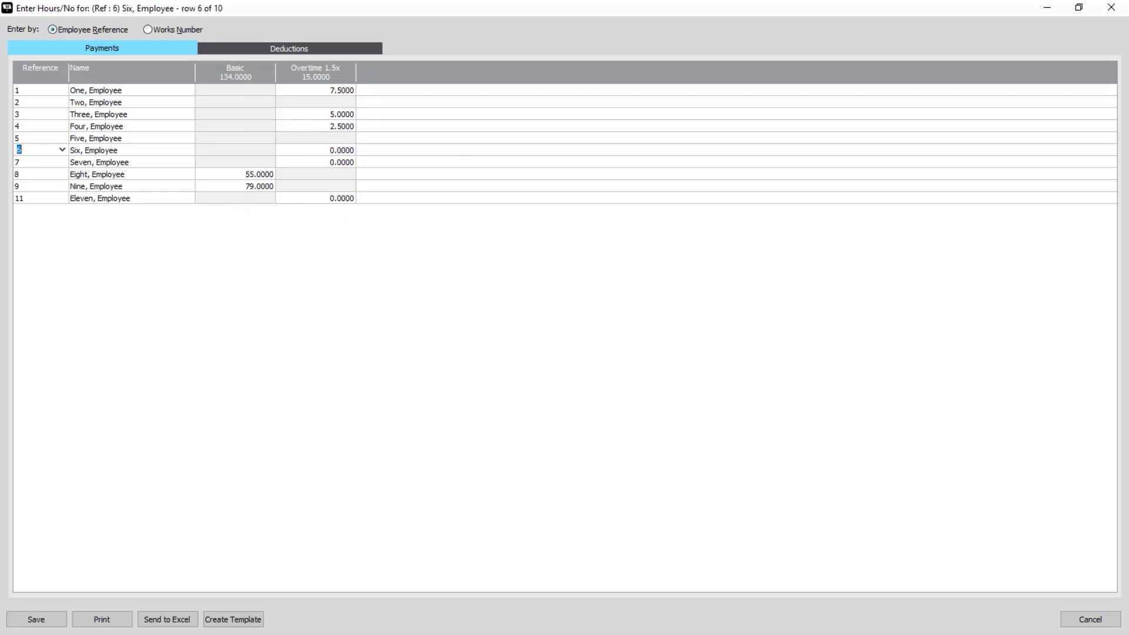
Set the Overtime 1.5x hours to 6 for employee 6, 8 for employee 7 and 10 for employee 11, and save the timesheet.
{"action": "type", "text": "6"}
{"action": "key", "text": "Return"}
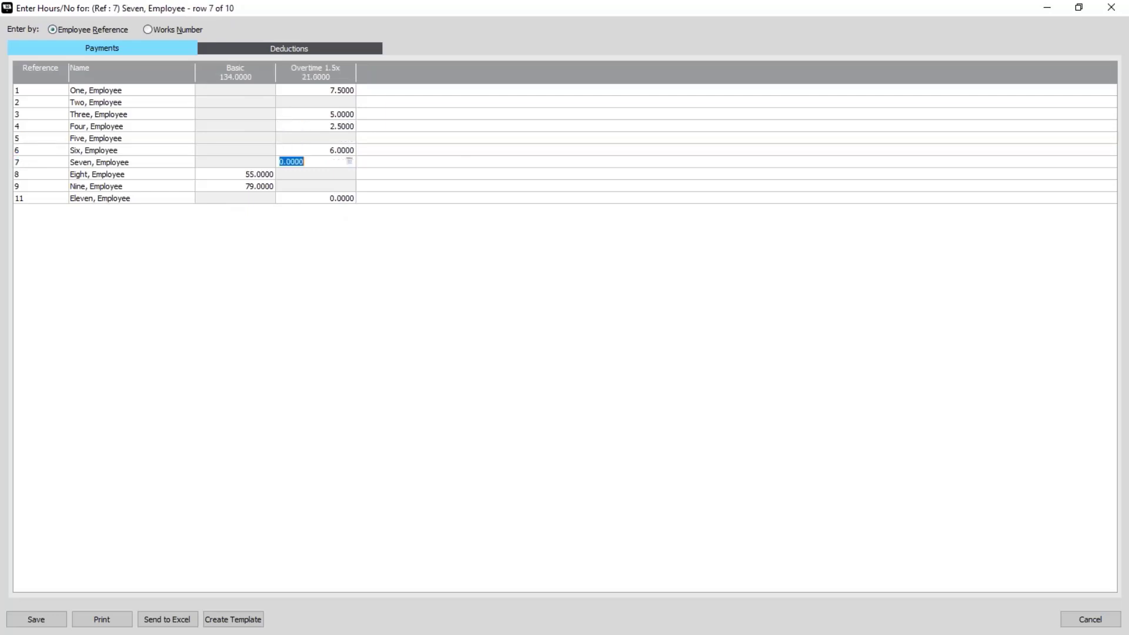
{"action": "type", "text": "8"}
{"action": "key", "text": "Return"}
{"action": "key", "text": "Return"}
{"action": "key", "text": "Return"}
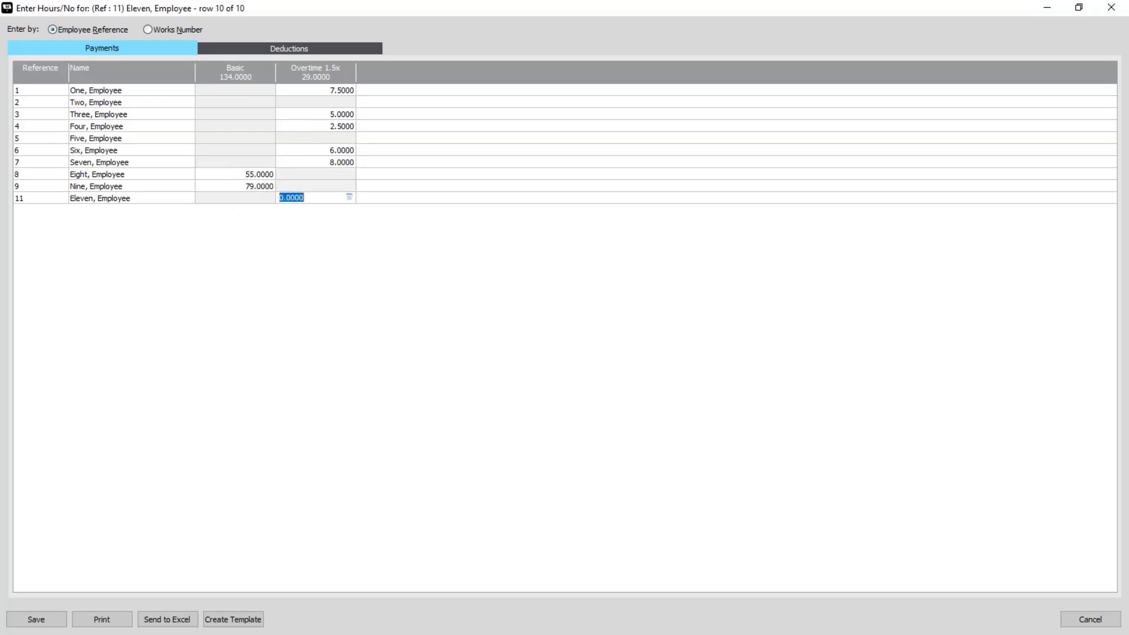
{"action": "type", "text": "10"}
{"action": "key", "text": "Return"}
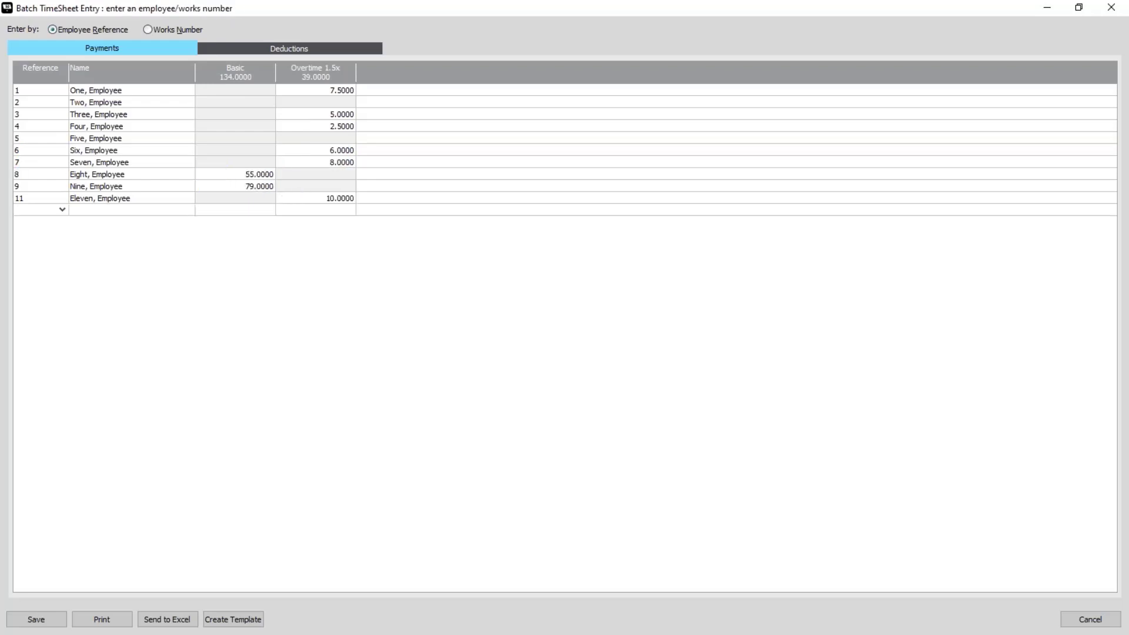
{"action": "left_click", "coordinate": [50, 622]}
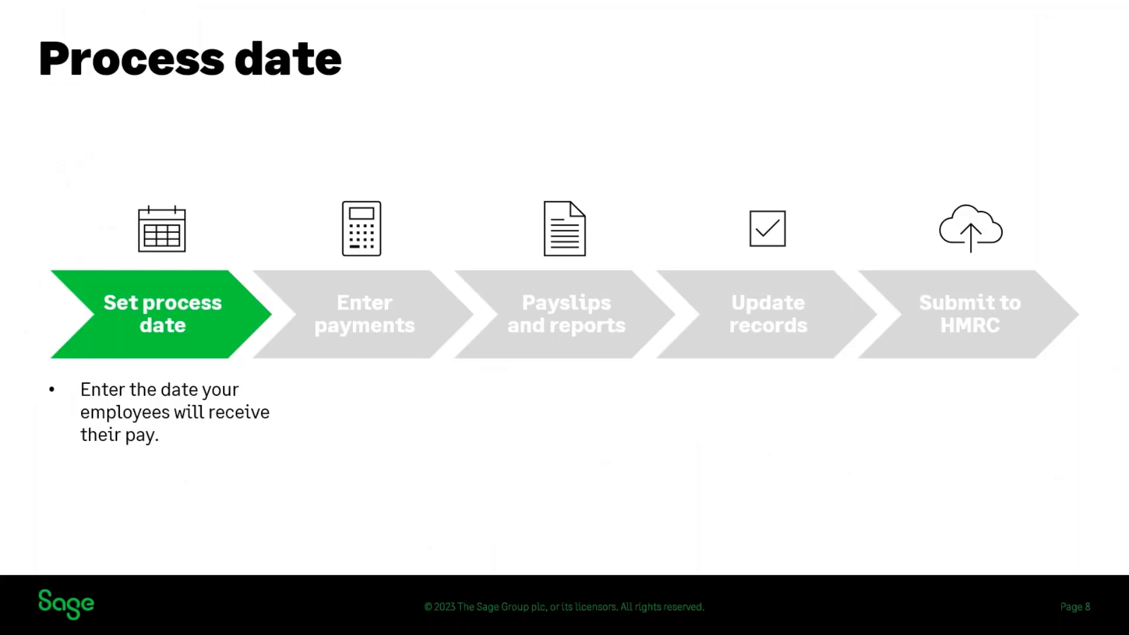
{"action": "key", "text": "Right"}
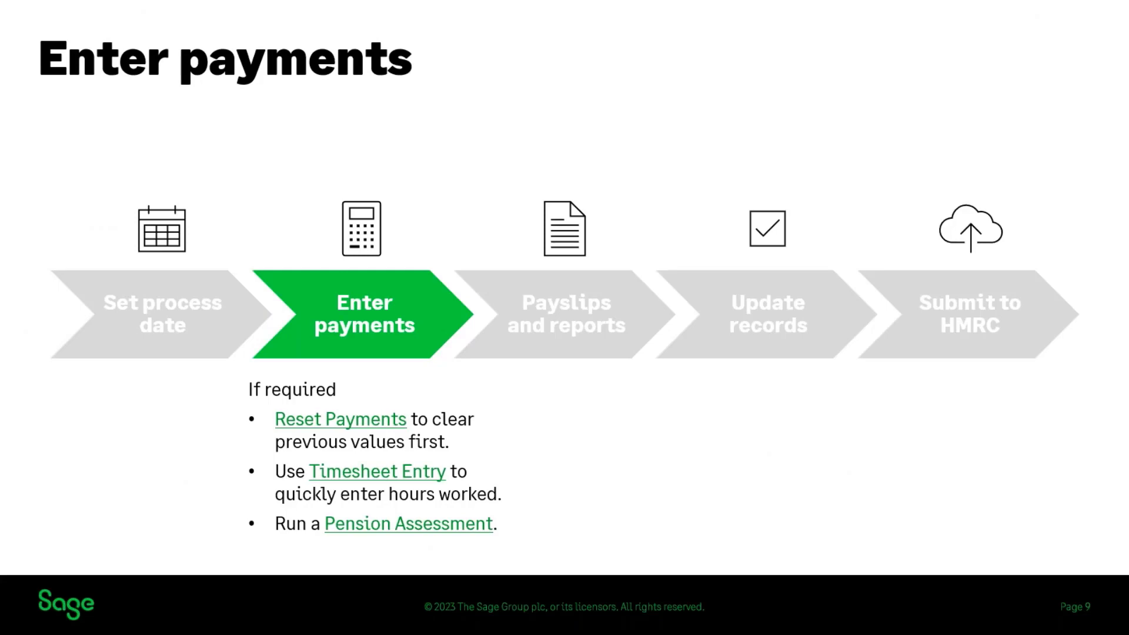
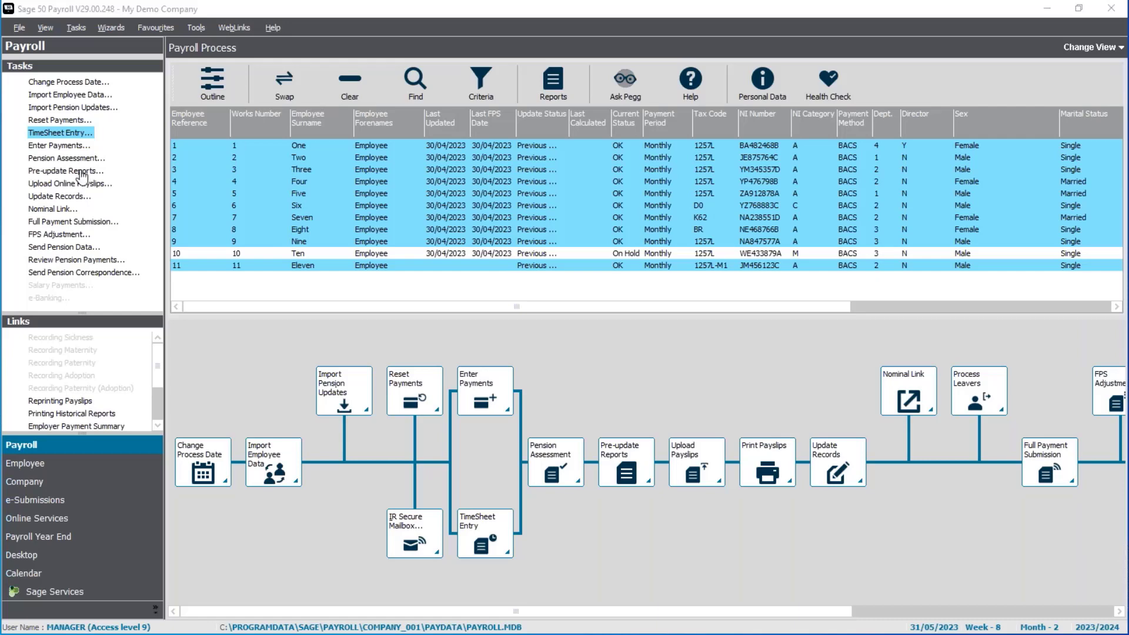
Preview the pre-update Laser (2 per A4 sheet) payslips, including employees who receive them by email or Online Services, and check the first few.
{"action": "left_click", "coordinate": [637, 454]}
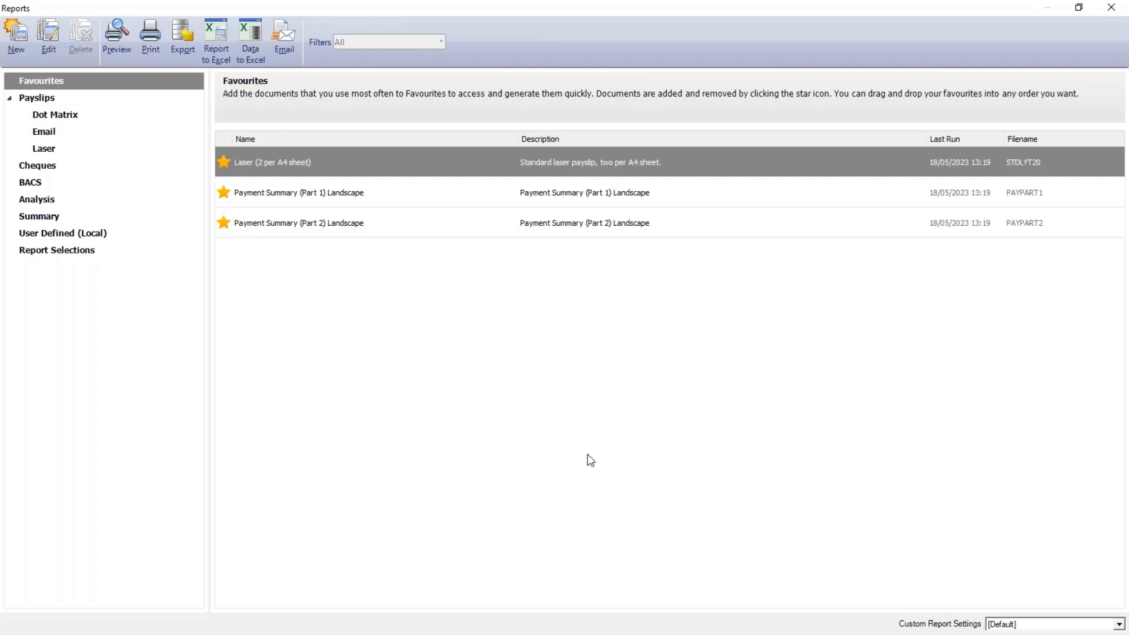
{"action": "left_click", "coordinate": [55, 137]}
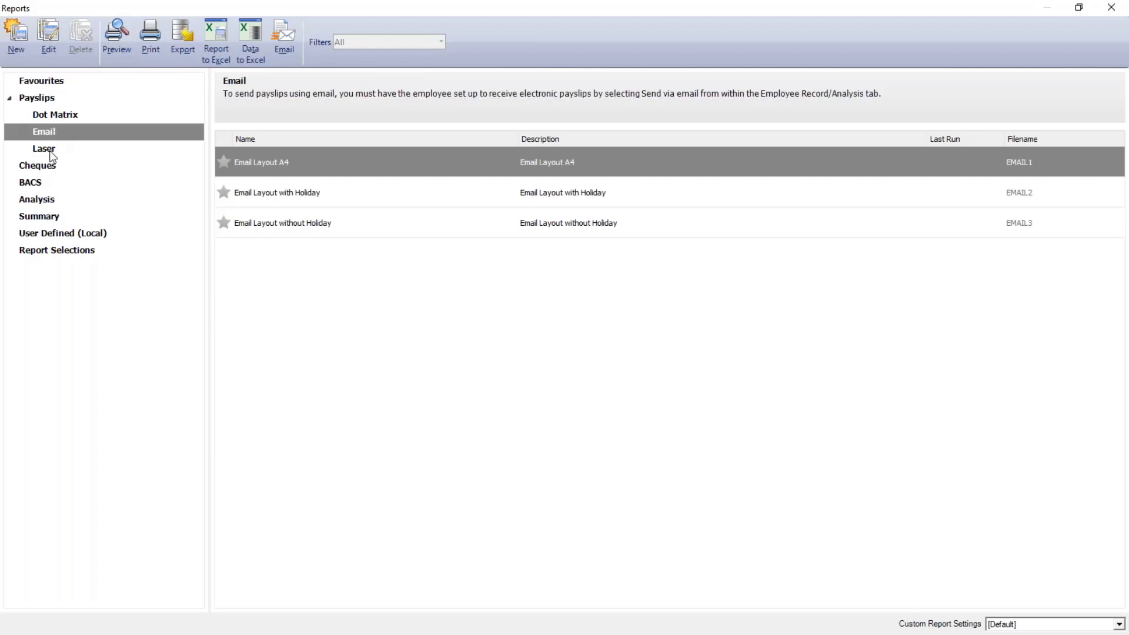
{"action": "left_click", "coordinate": [50, 151]}
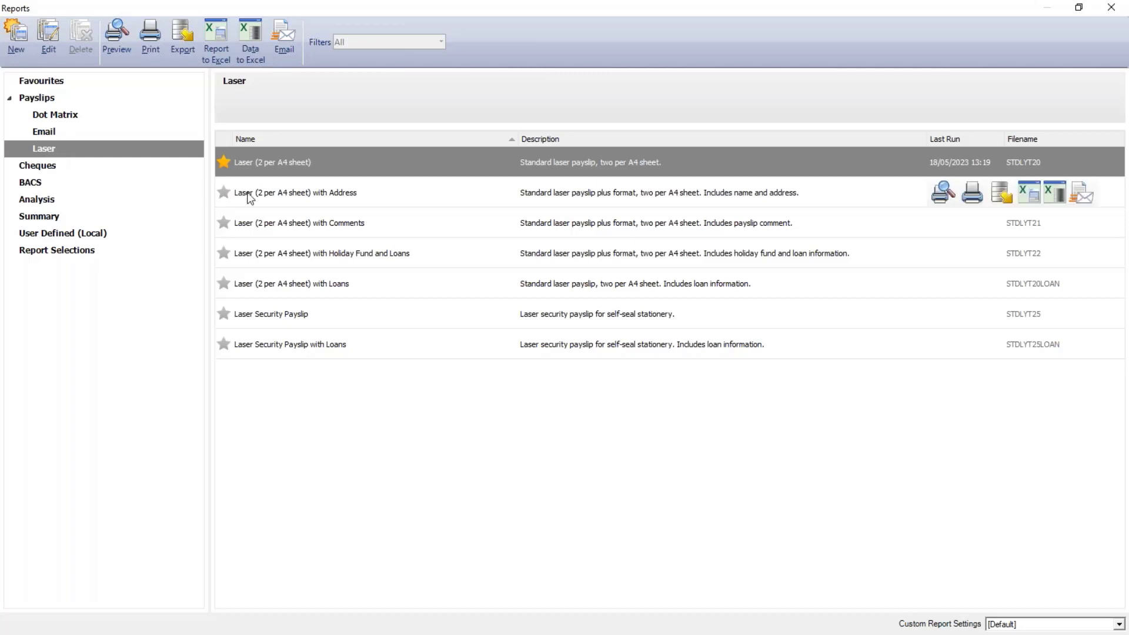
{"action": "mouse_move", "coordinate": [264, 176]}
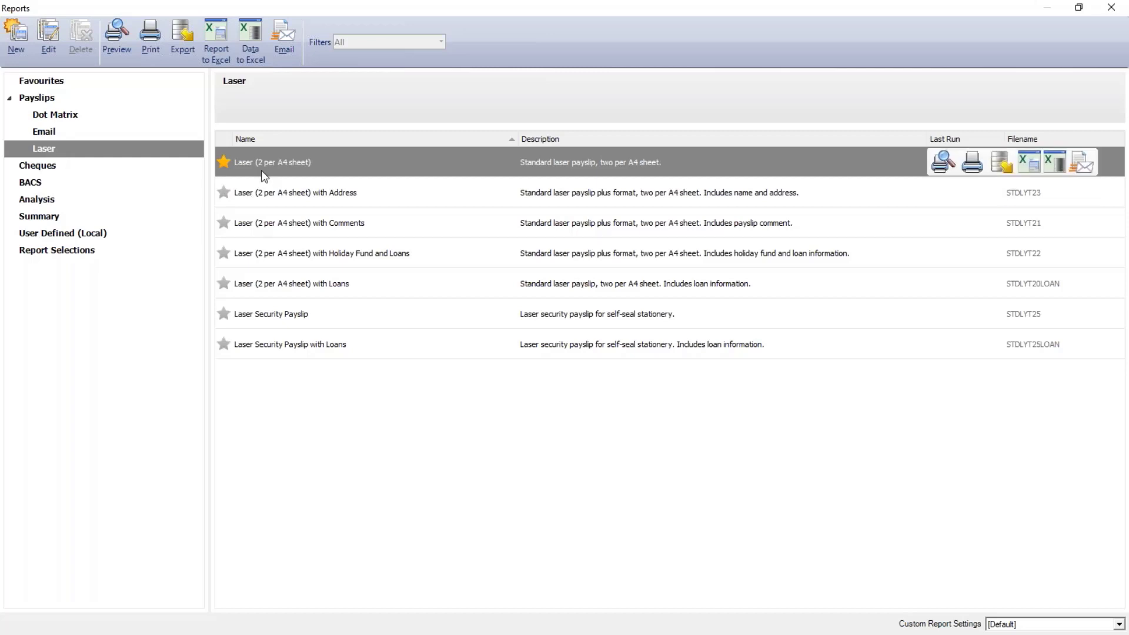
{"action": "left_click", "coordinate": [116, 36]}
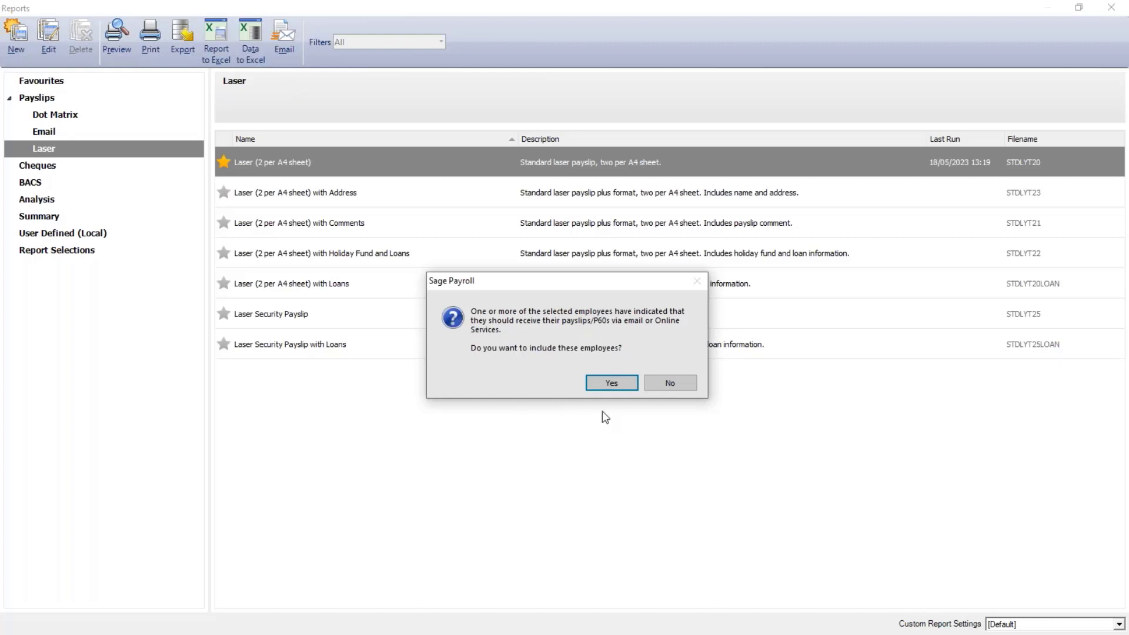
{"action": "left_click", "coordinate": [605, 389]}
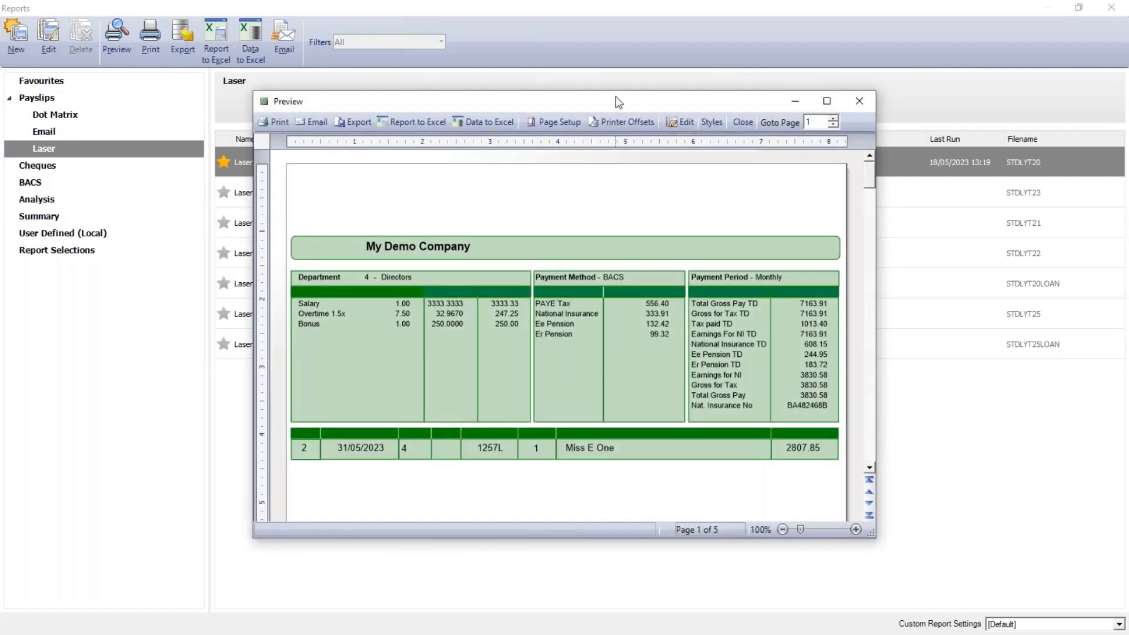
{"action": "double_click", "coordinate": [619, 103]}
{"action": "left_click", "coordinate": [1095, 628]}
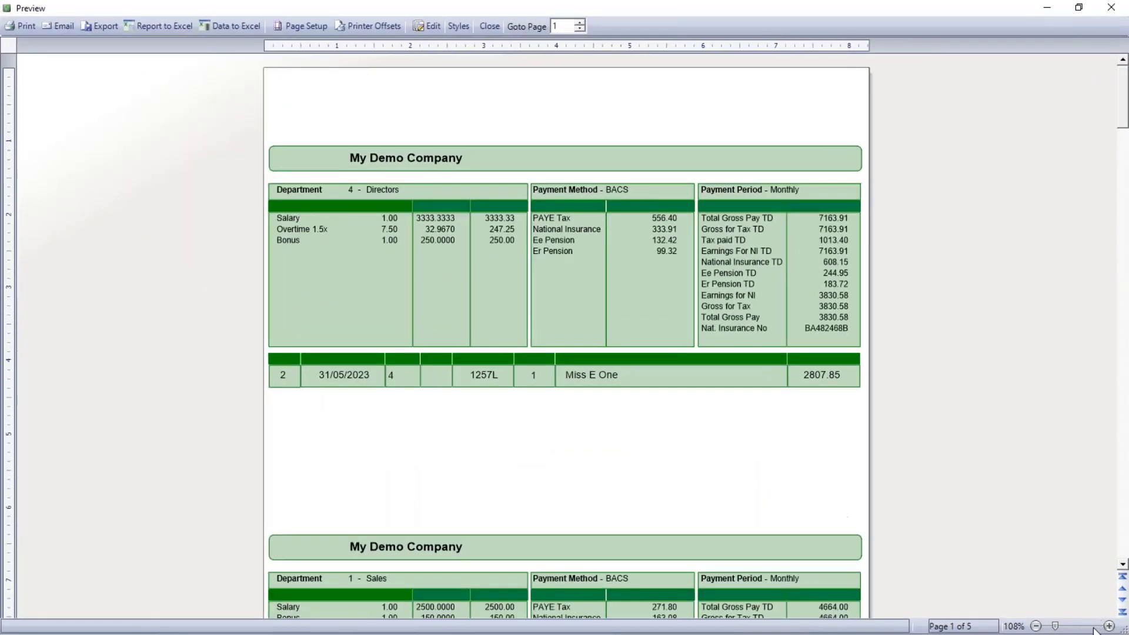
{"action": "left_click", "coordinate": [1096, 629]}
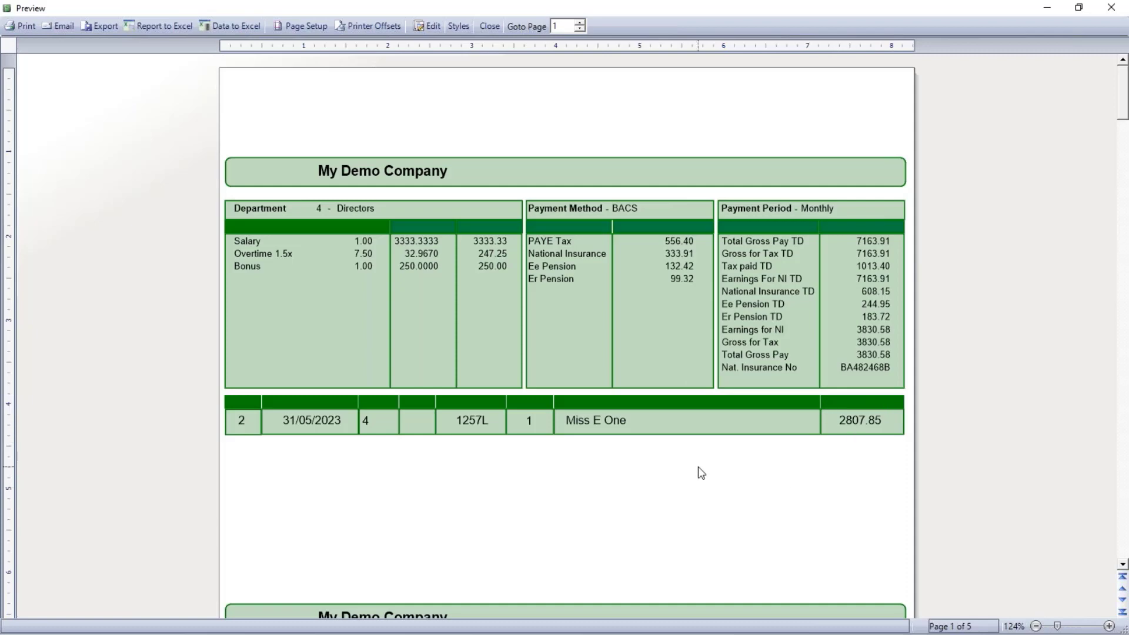
{"action": "scroll", "coordinate": [697, 466], "scroll_direction": "down", "scroll_amount": 10}
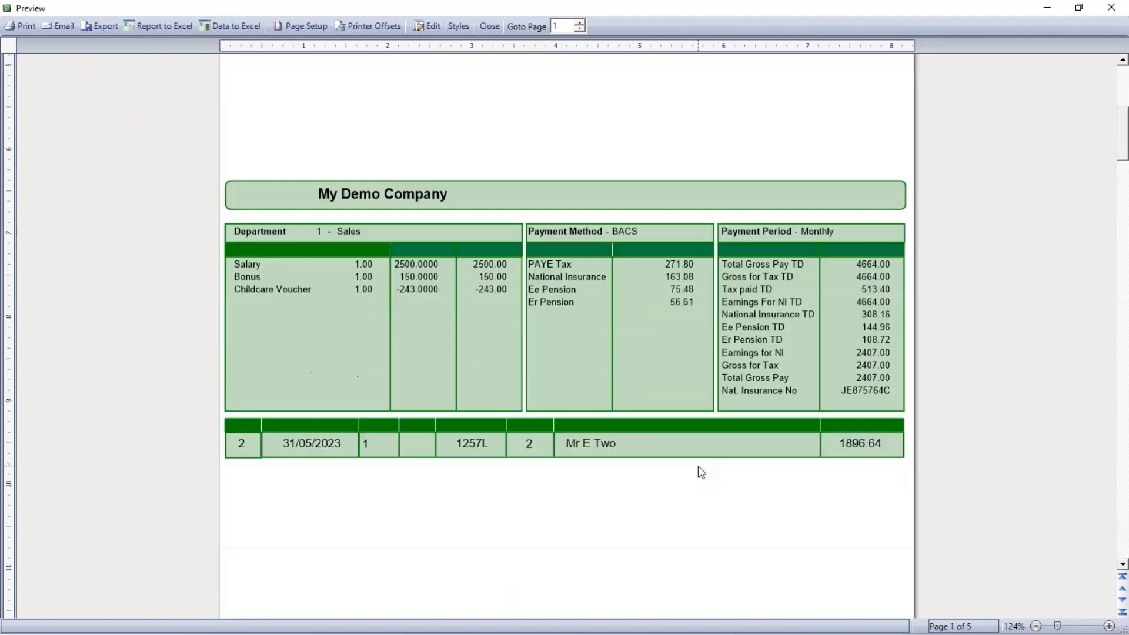
{"action": "scroll", "coordinate": [693, 535], "scroll_direction": "down", "scroll_amount": 5}
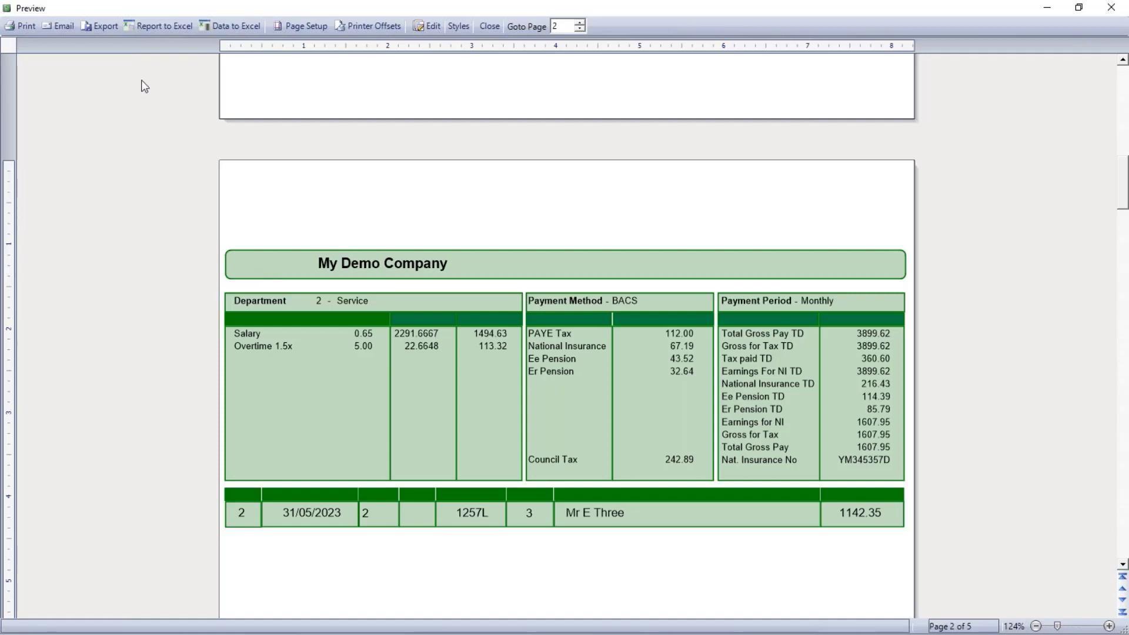
Export the previewed payslips to the Desktop as a PDF named "May payslips" and close the preview and reports.
{"action": "left_click", "coordinate": [101, 26]}
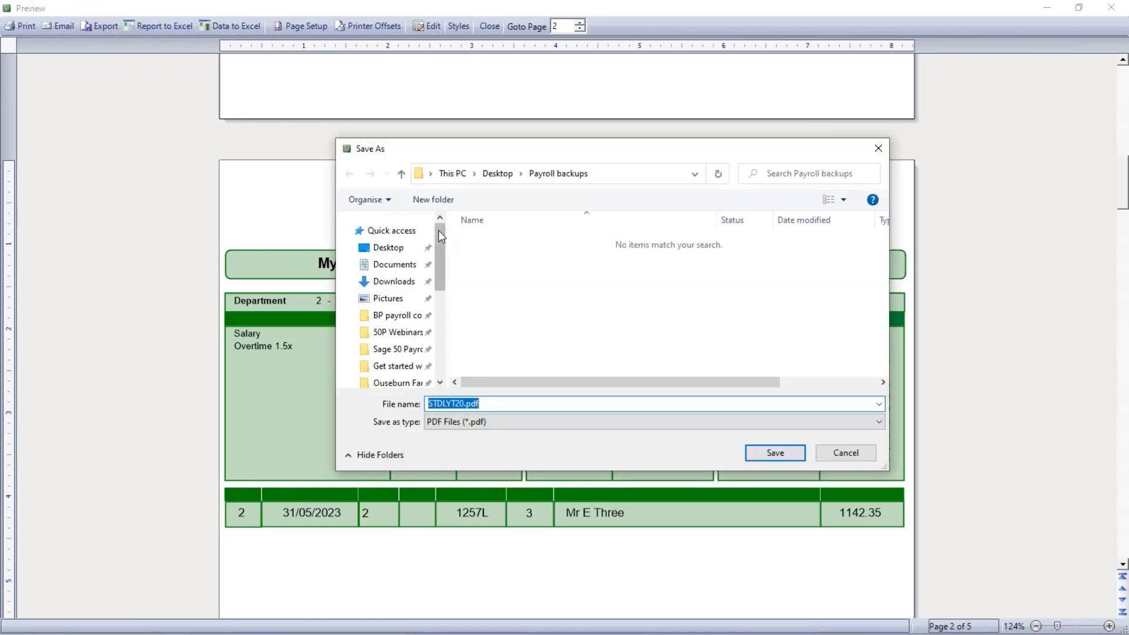
{"action": "left_click", "coordinate": [410, 254]}
{"action": "type", "text": "<ay pa"}
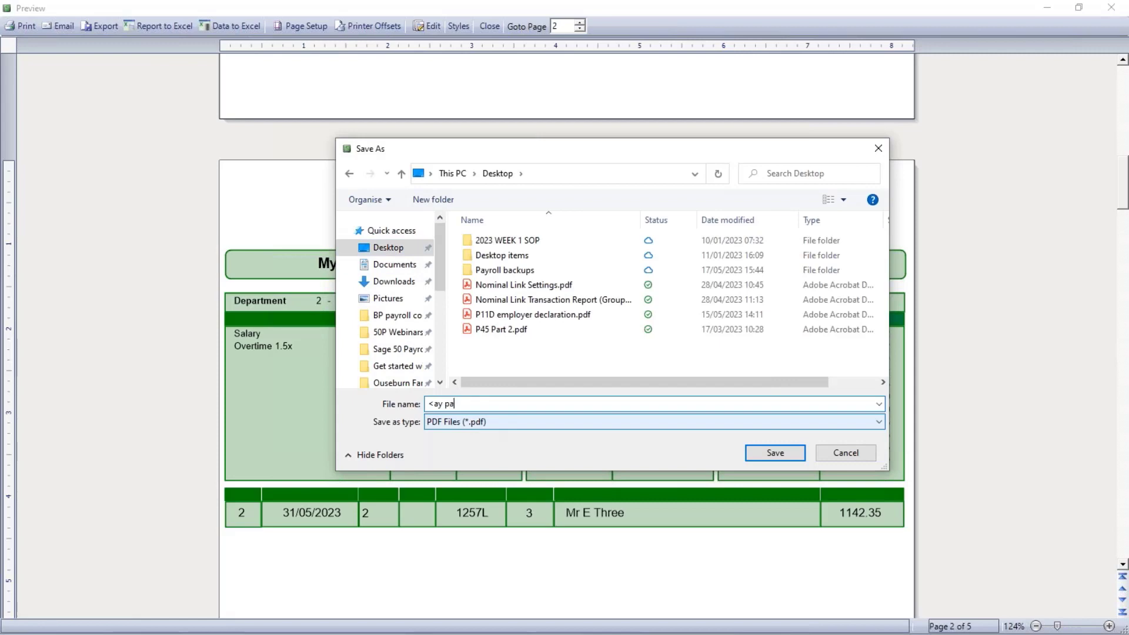
{"action": "key", "text": "BackSpace"}
{"action": "key", "text": "BackSpace"}
{"action": "key", "text": "BackSpace"}
{"action": "key", "text": "BackSpace"}
{"action": "key", "text": "BackSpace"}
{"action": "key", "text": "BackSpace"}
{"action": "type", "text": "May payslips"}
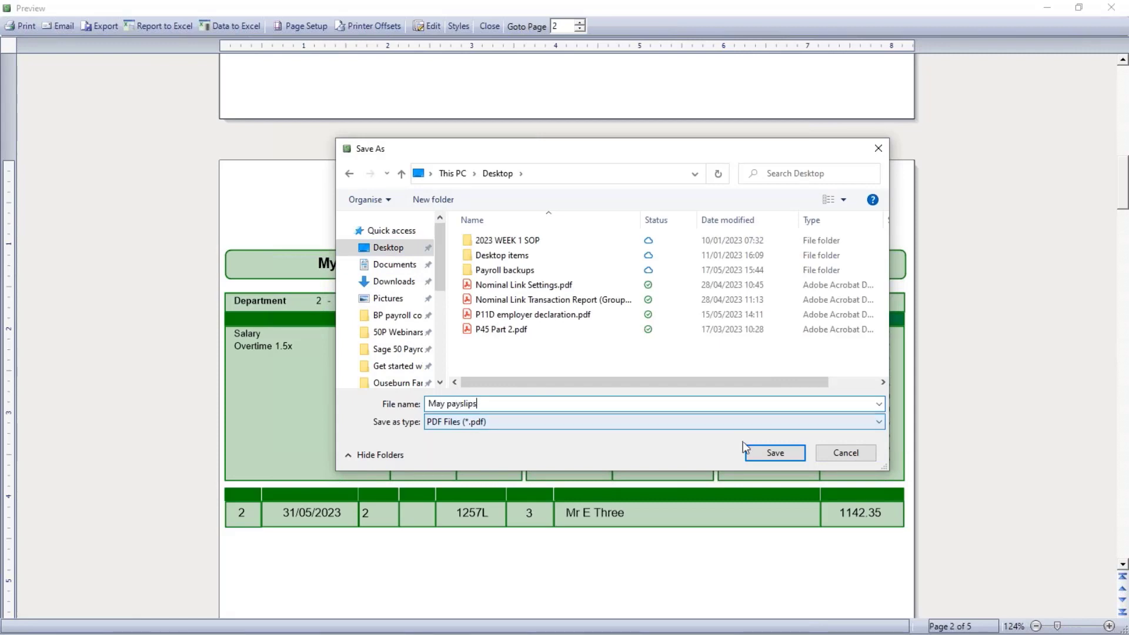
{"action": "left_click", "coordinate": [769, 453]}
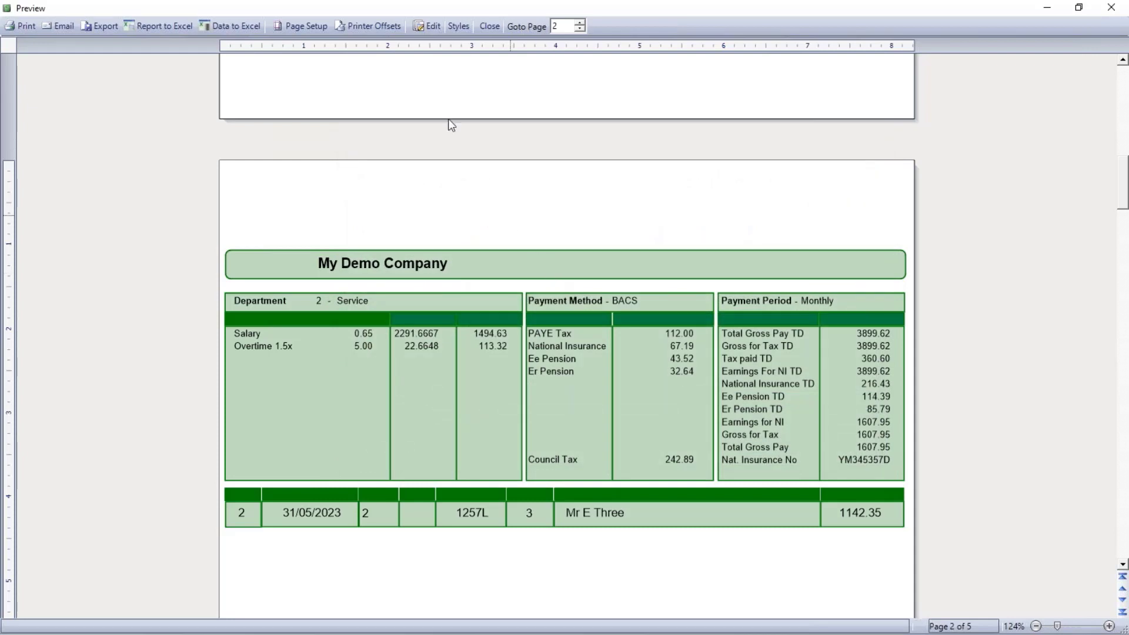
{"action": "left_click", "coordinate": [1107, 12]}
{"action": "left_click", "coordinate": [1105, 8]}
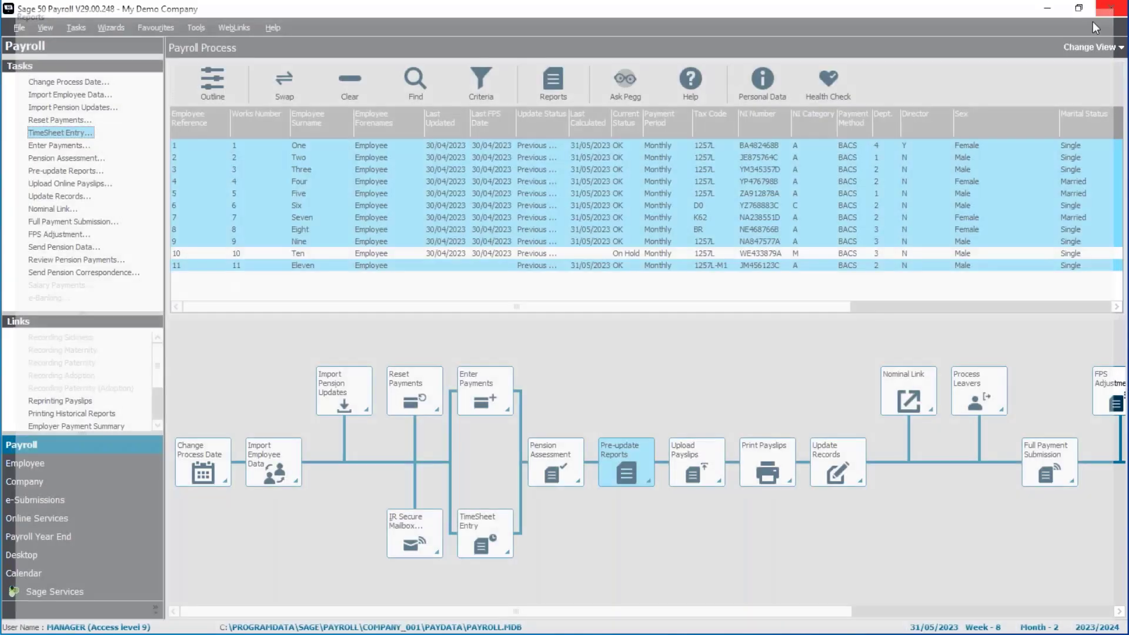
Open May payslips.pdf from the desktop in Adobe Acrobat Reader, look through the first payslips, close it and return to Sage 50 Payroll.
{"action": "left_click", "coordinate": [1063, 12]}
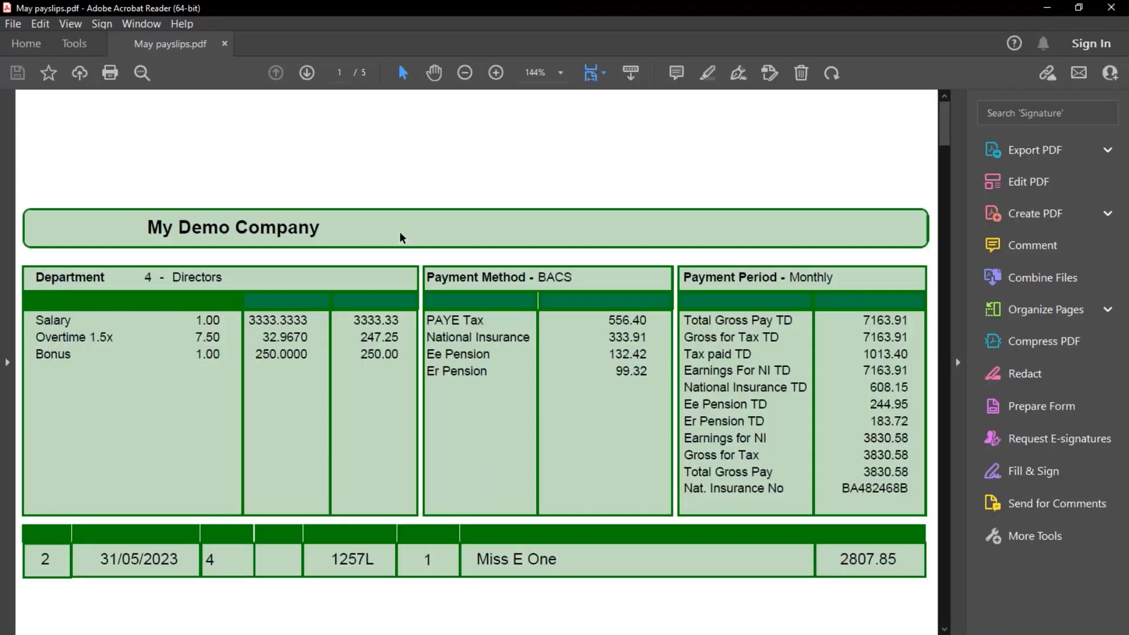
{"action": "scroll", "coordinate": [335, 307], "scroll_direction": "down", "scroll_amount": 7}
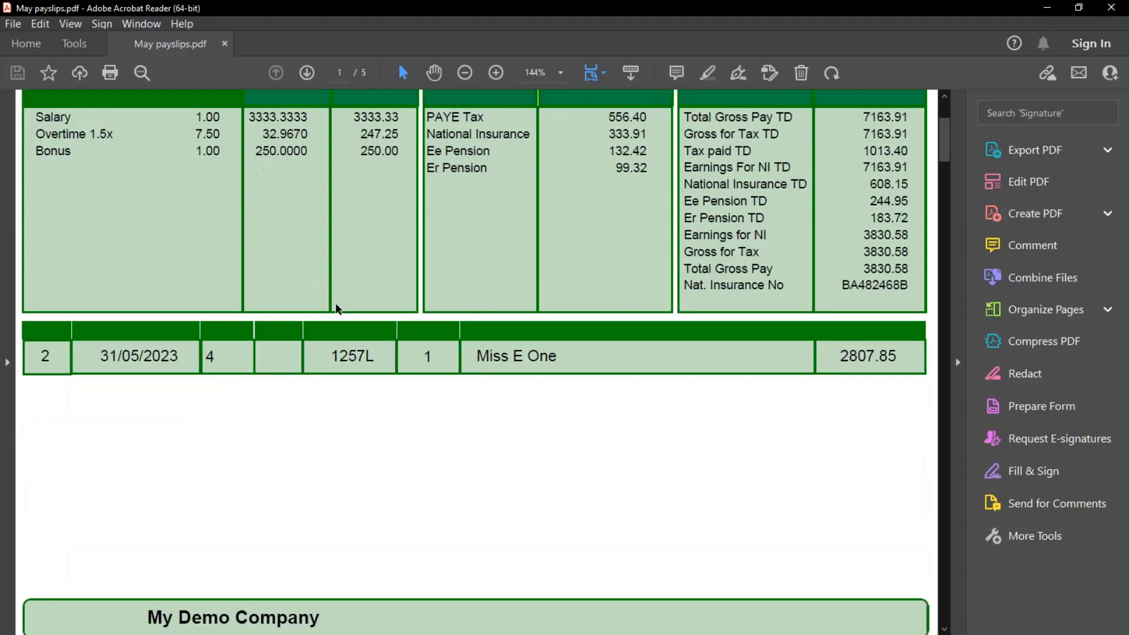
{"action": "scroll", "coordinate": [335, 307], "scroll_direction": "down", "scroll_amount": 3}
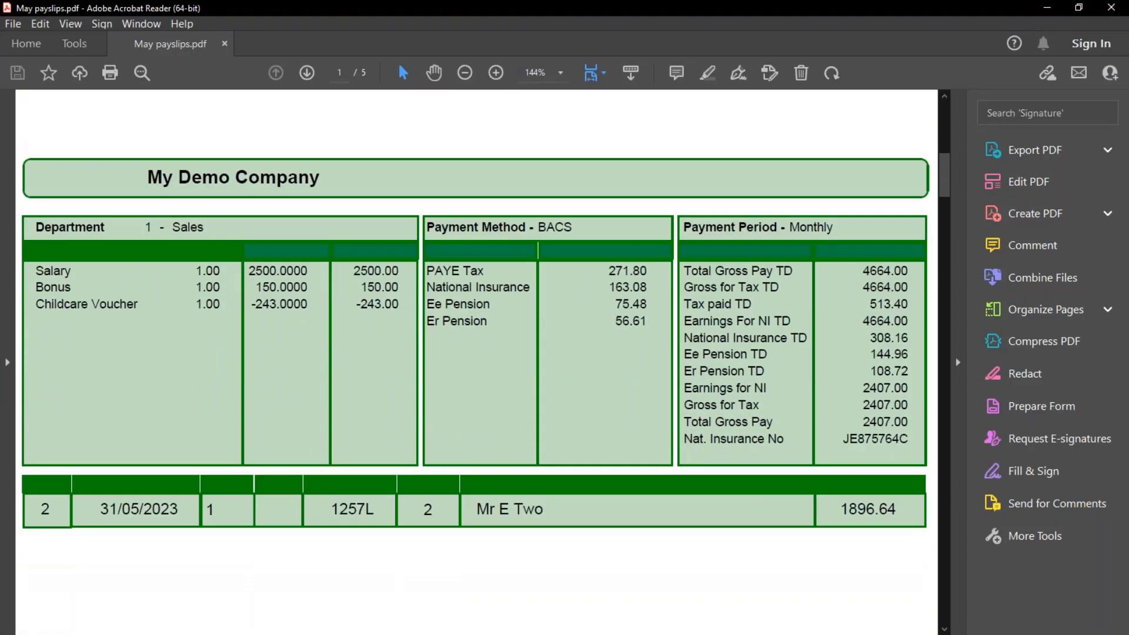
{"action": "scroll", "coordinate": [335, 307], "scroll_direction": "down", "scroll_amount": 3}
{"action": "scroll", "coordinate": [340, 315], "scroll_direction": "down", "scroll_amount": 7}
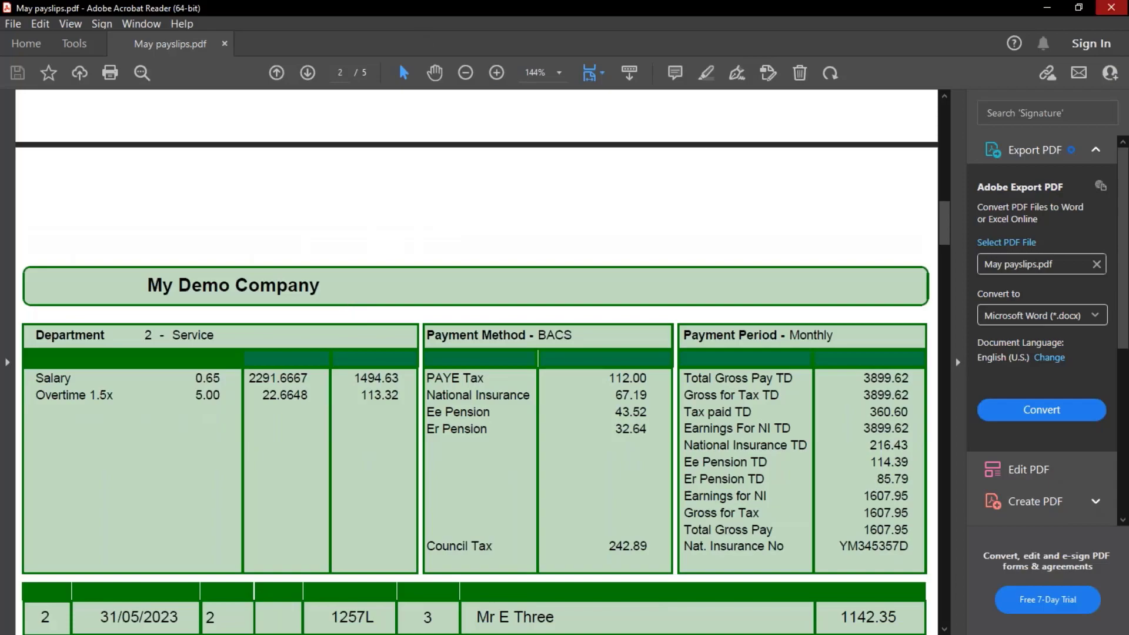
{"action": "left_click", "coordinate": [1111, 7]}
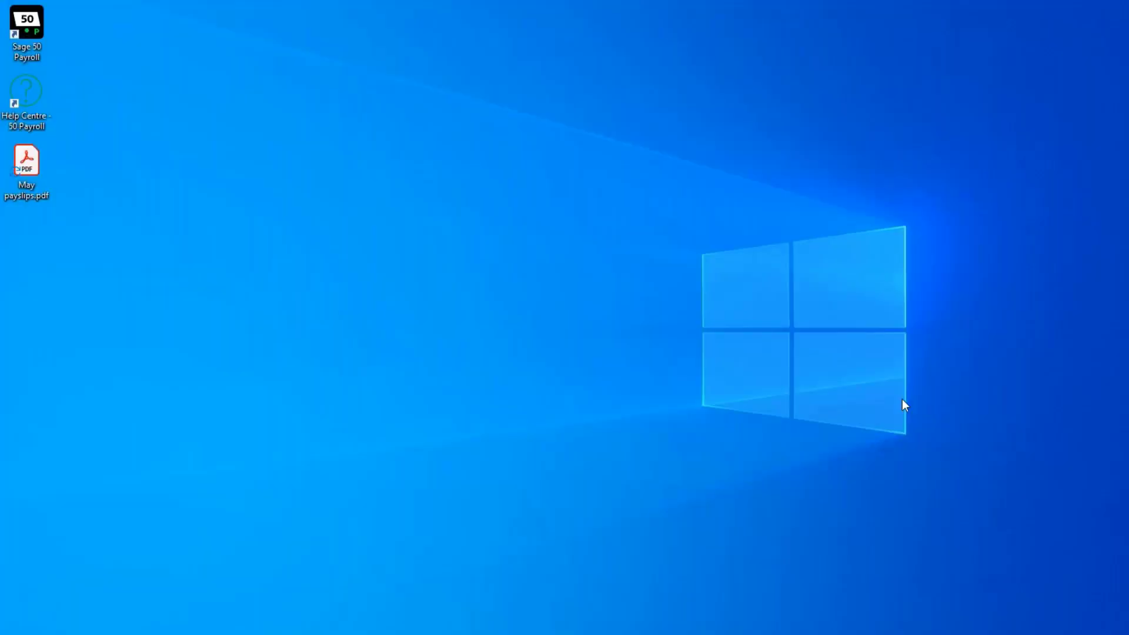
{"action": "left_click", "coordinate": [0, 634]}
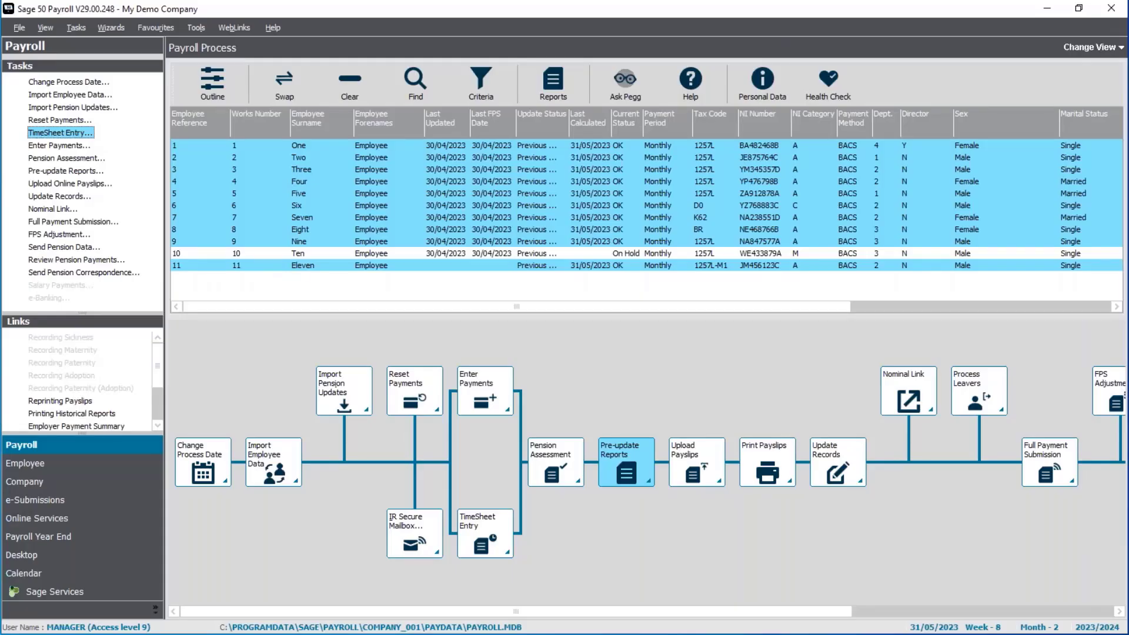
Open the pre-update reports and locate the Payment Summary (Part 1) and (Part 2) Landscape reports among the Summary reports.
{"action": "left_click", "coordinate": [92, 173]}
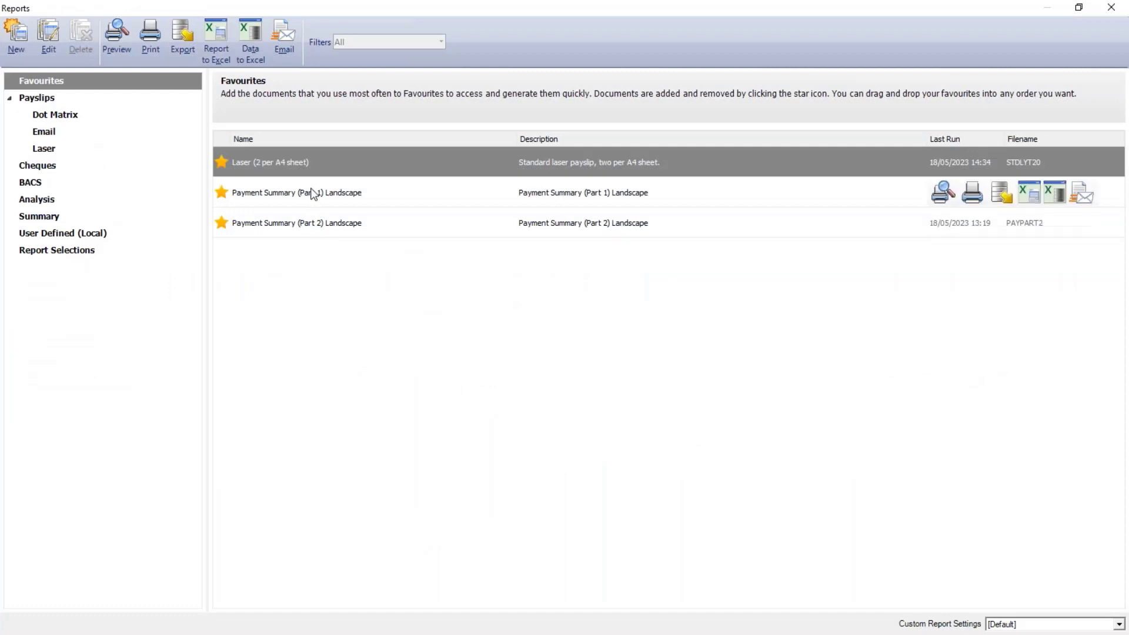
{"action": "left_click", "coordinate": [311, 194]}
{"action": "left_click", "coordinate": [310, 219]}
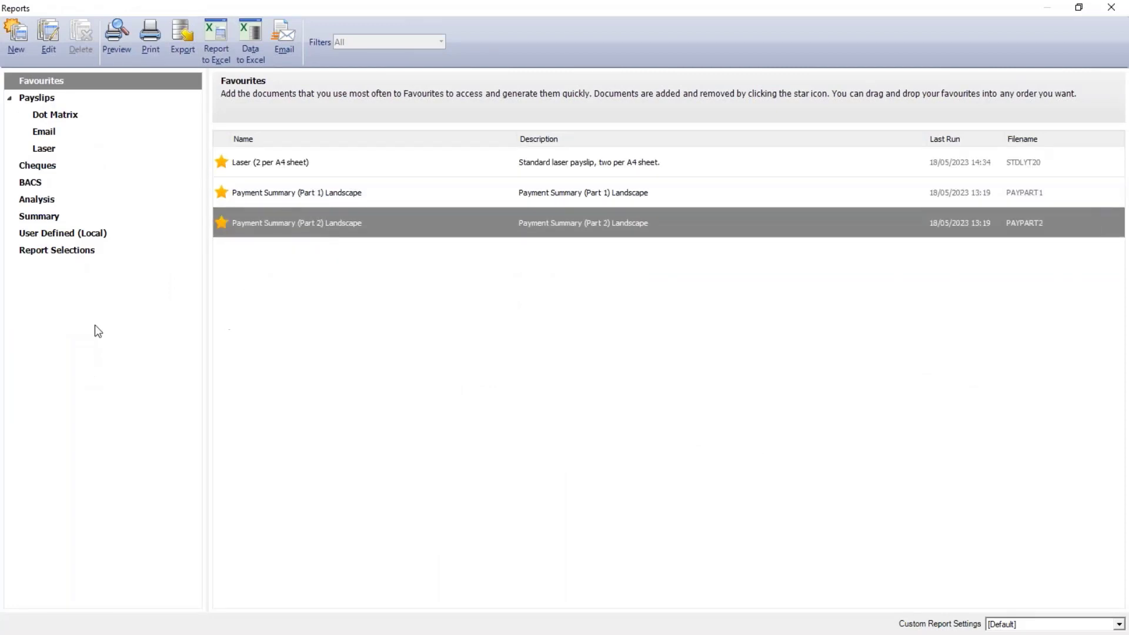
{"action": "left_click", "coordinate": [51, 217]}
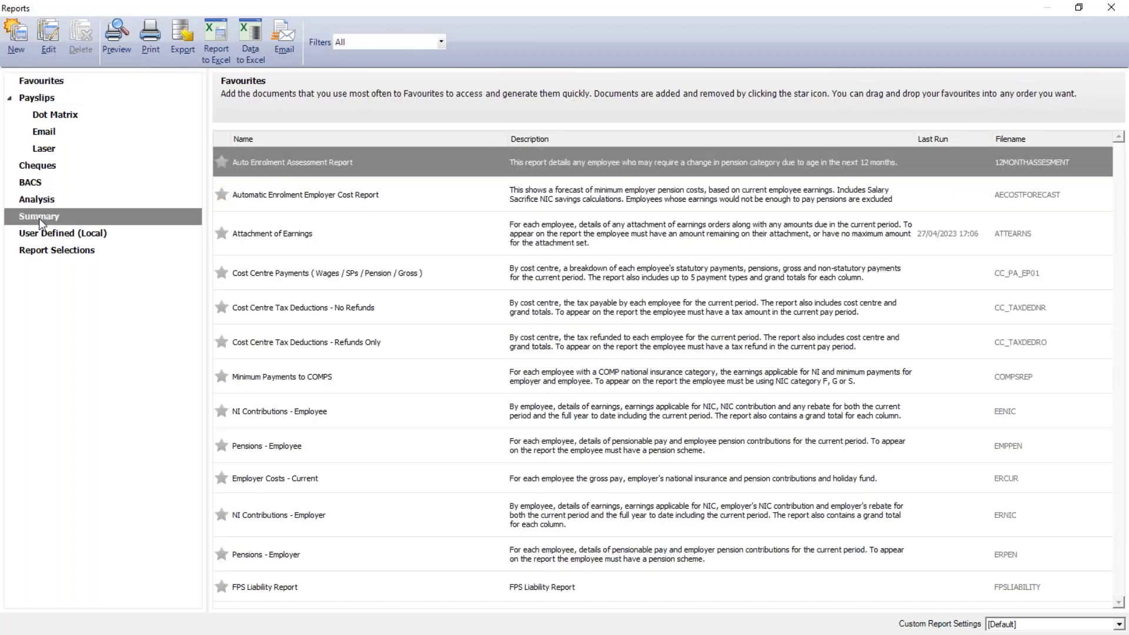
{"action": "scroll", "coordinate": [435, 315], "scroll_direction": "down", "scroll_amount": 1}
{"action": "scroll", "coordinate": [433, 310], "scroll_direction": "down", "scroll_amount": 5}
{"action": "left_click", "coordinate": [341, 337]}
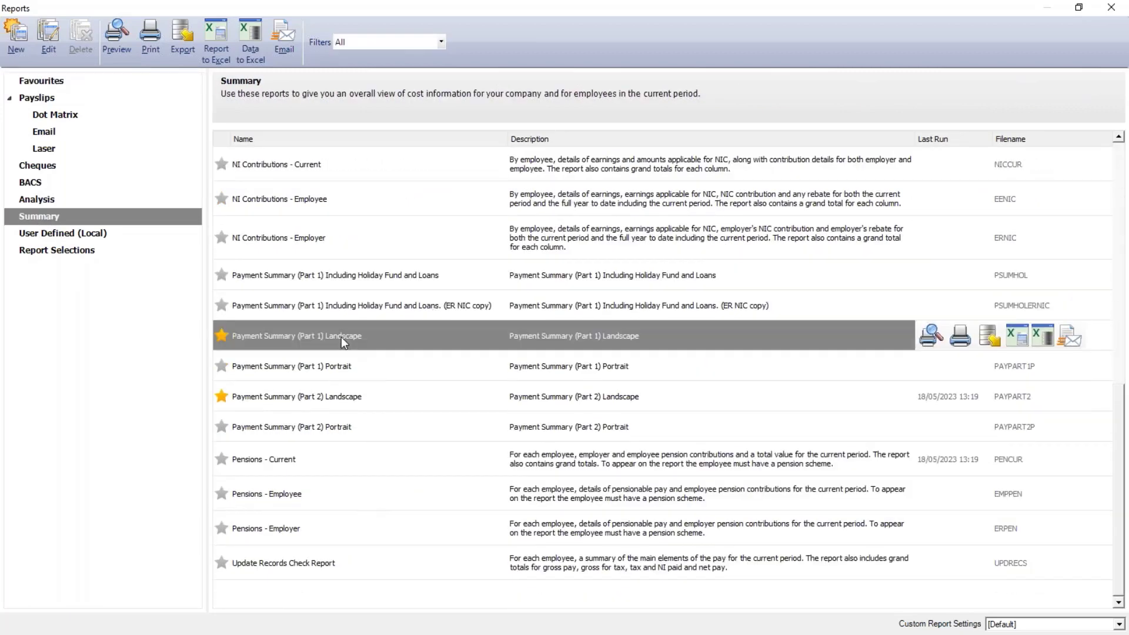
{"action": "left_click", "coordinate": [333, 412]}
{"action": "left_click", "coordinate": [337, 335]}
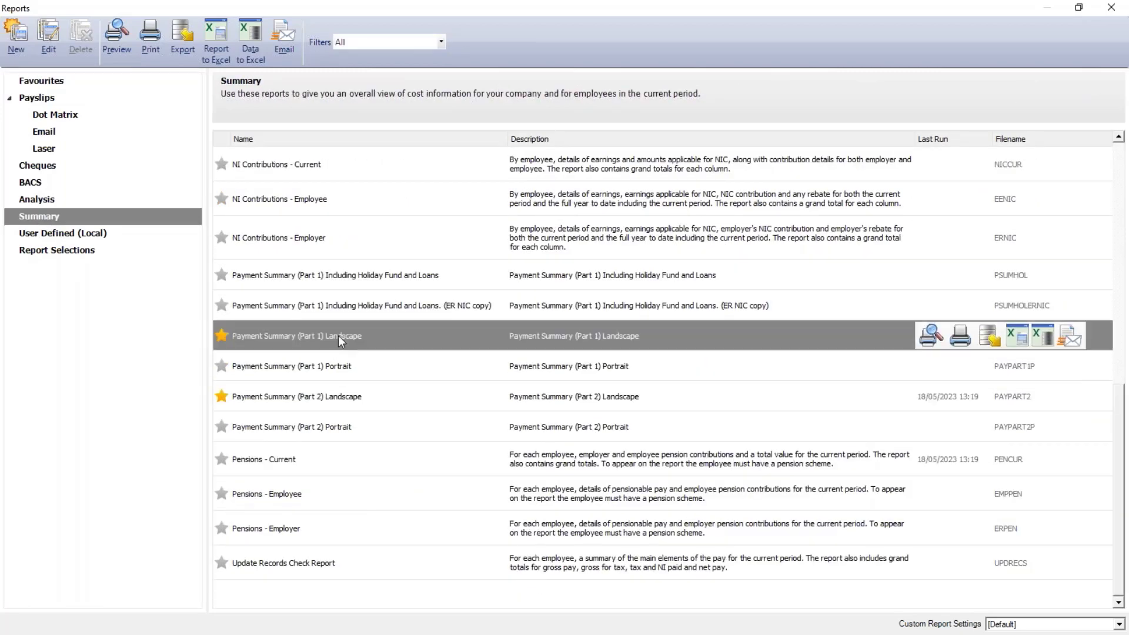
{"action": "left_click", "coordinate": [359, 399]}
{"action": "left_click", "coordinate": [353, 344]}
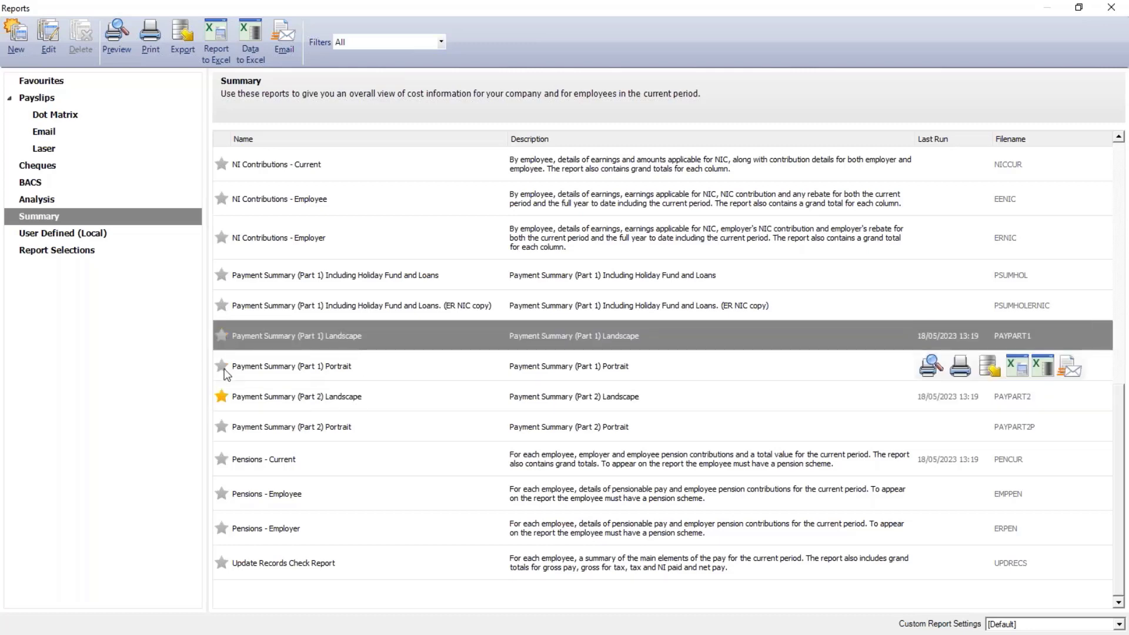
Remove the Payment Summary (Part 1) Landscape report from the favourites and add it back, then select the Part 2 Landscape report.
{"action": "left_click", "coordinate": [224, 336]}
{"action": "left_click", "coordinate": [224, 336]}
{"action": "left_click", "coordinate": [224, 396]}
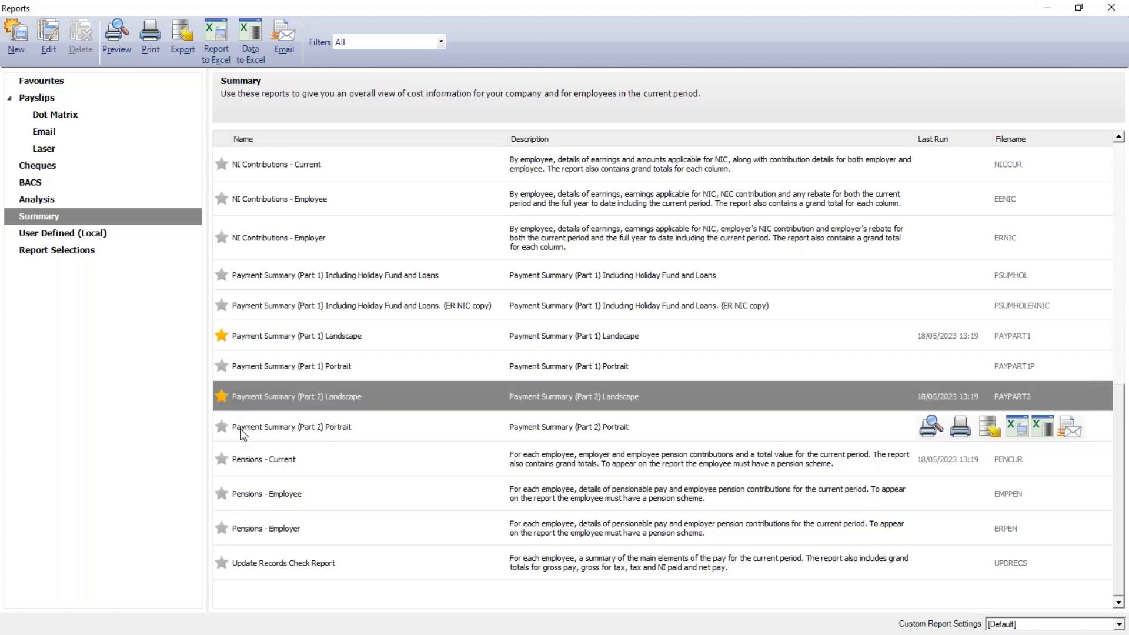
Preview the favourite Payment Summary (Part 1) Landscape report for all payment periods, check each employee's figures and close the preview.
{"action": "left_click", "coordinate": [33, 82]}
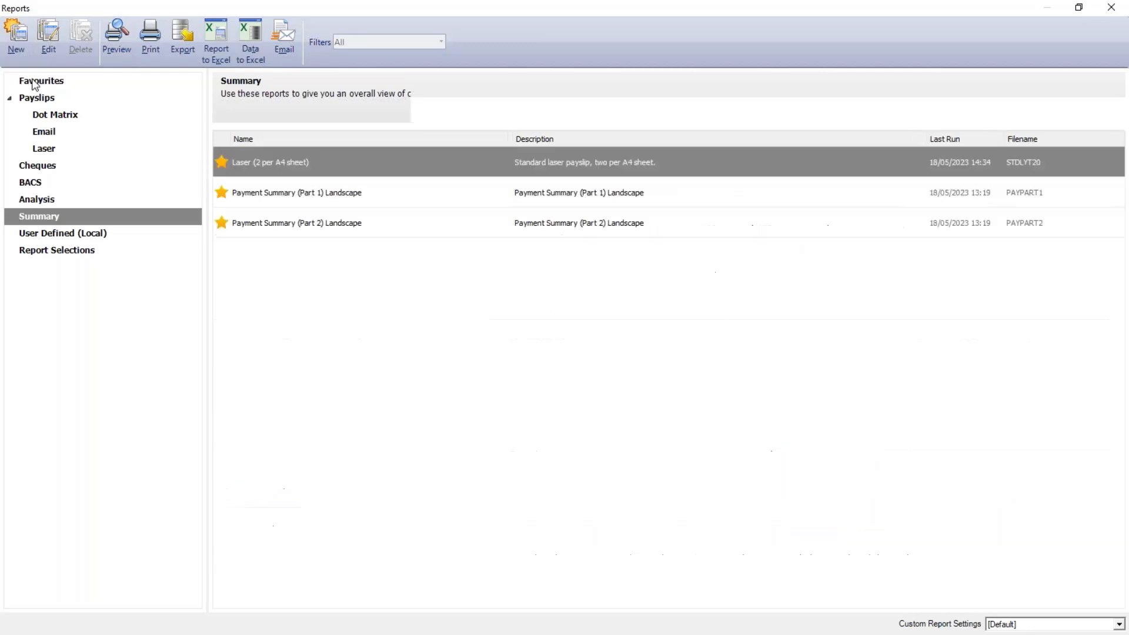
{"action": "left_click", "coordinate": [317, 192]}
{"action": "double_click", "coordinate": [319, 187]}
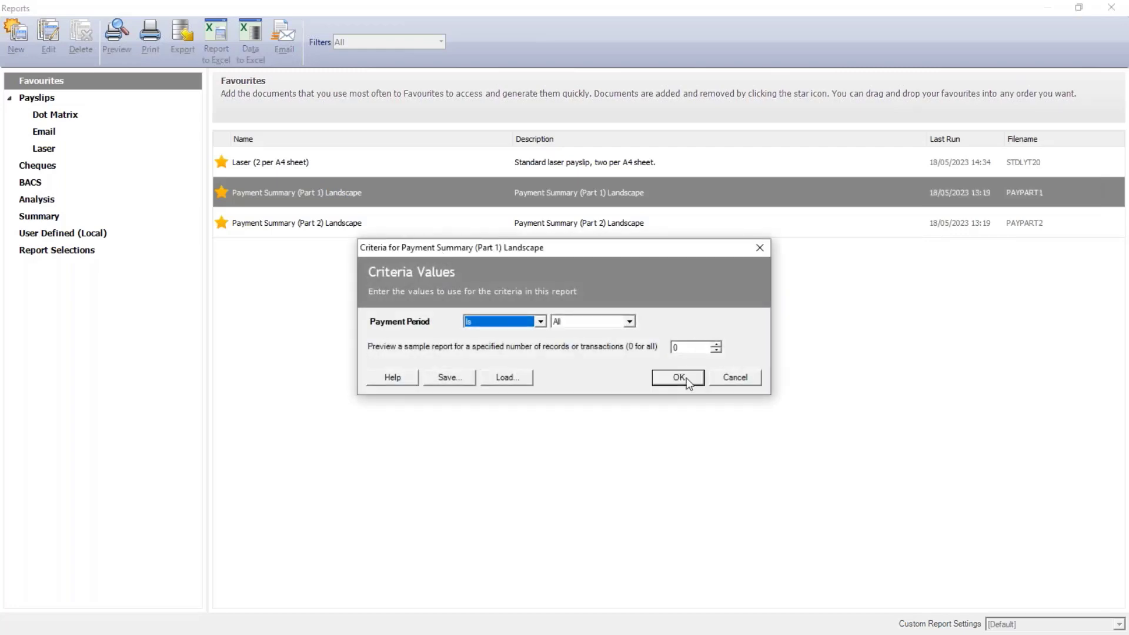
{"action": "left_click", "coordinate": [687, 379]}
{"action": "double_click", "coordinate": [666, 104]}
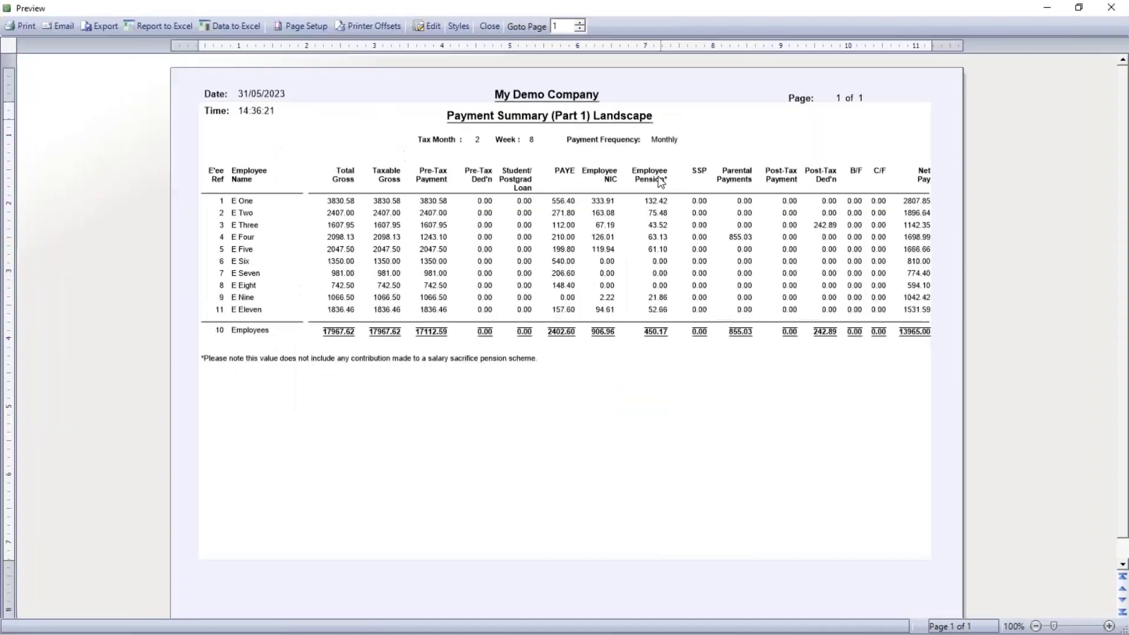
{"action": "left_click", "coordinate": [1087, 625]}
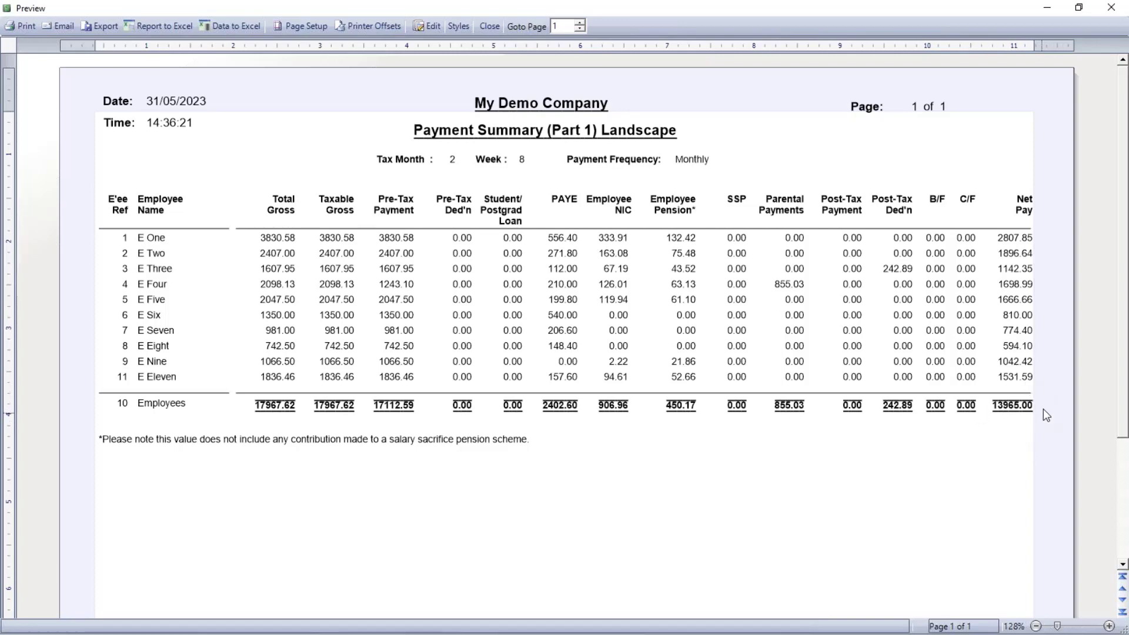
{"action": "left_click", "coordinate": [485, 28]}
Preview the Payment Summary (Part 2) Landscape report for all payment periods, check the NI and employer pension figures, and close it.
{"action": "left_click", "coordinate": [470, 223]}
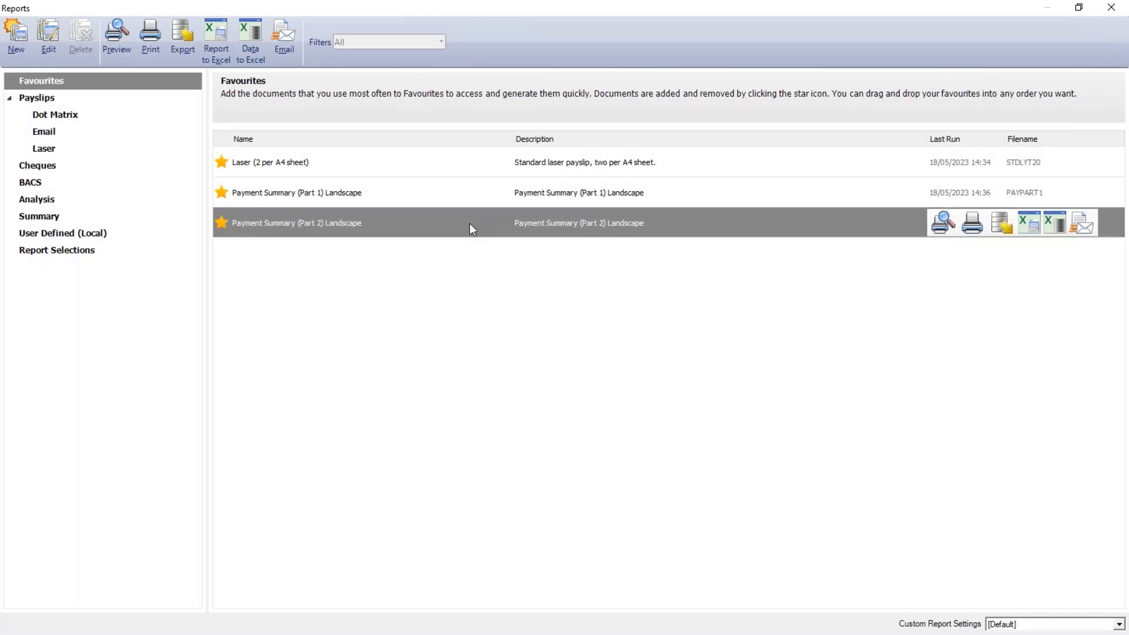
{"action": "double_click", "coordinate": [462, 224]}
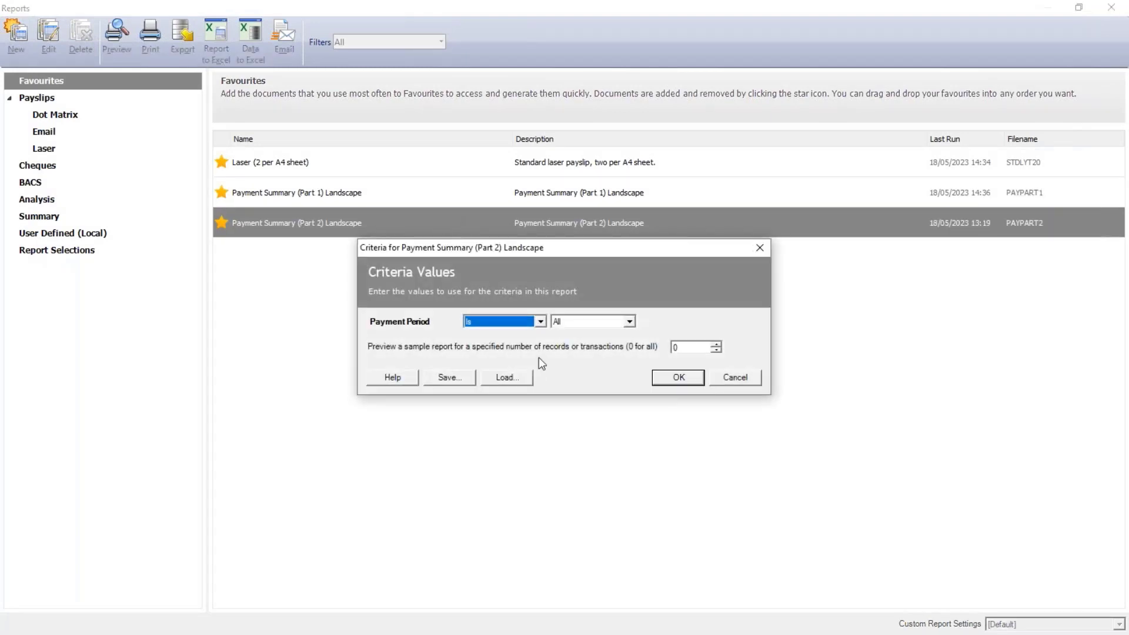
{"action": "left_click", "coordinate": [687, 377]}
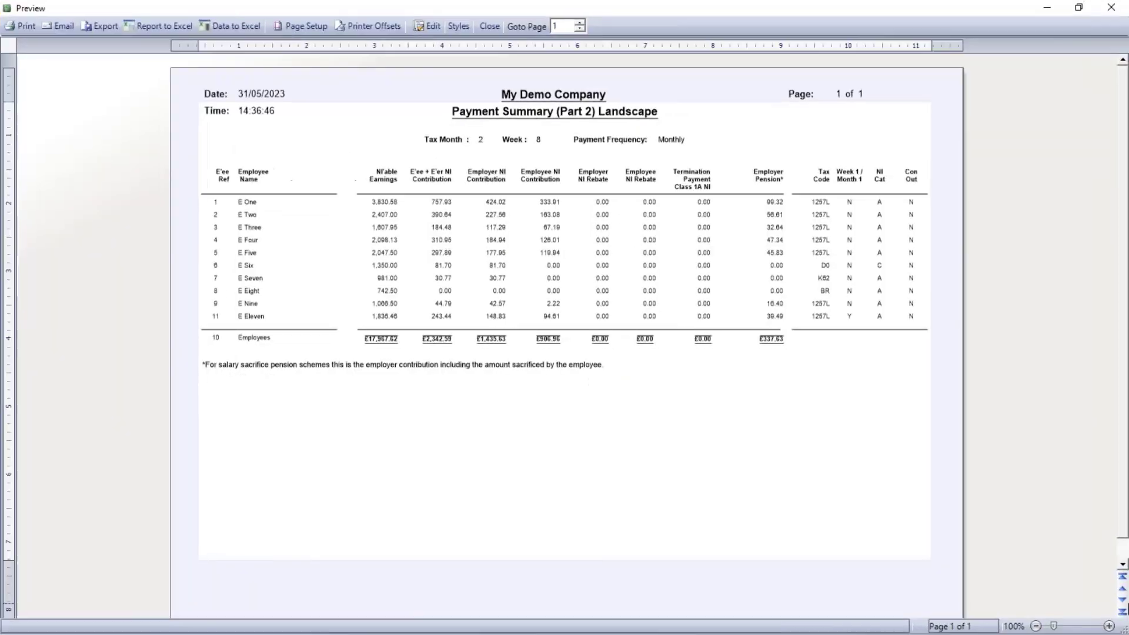
{"action": "left_click", "coordinate": [1087, 629]}
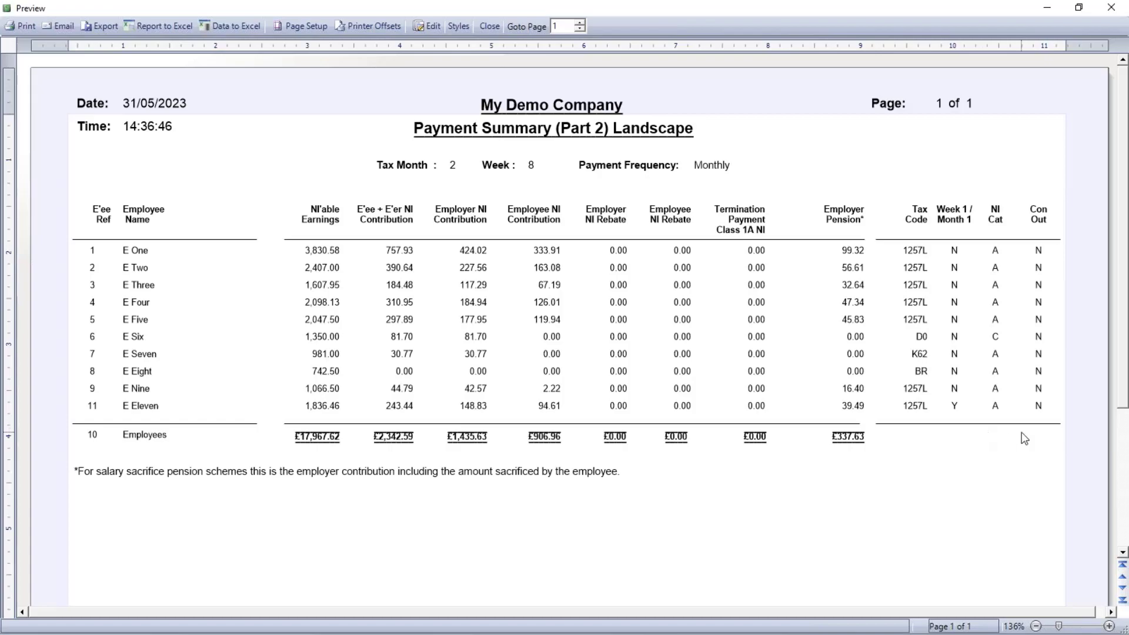
{"action": "left_click", "coordinate": [489, 26]}
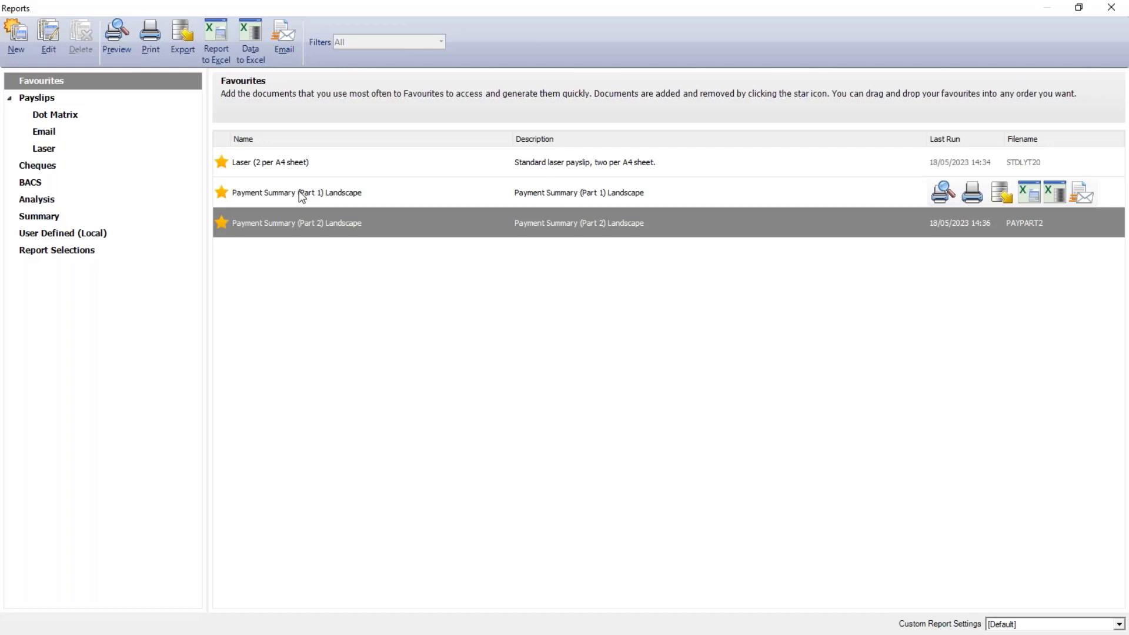
Preview the "Payroll reports pack" report selection for all payment periods and look through the payslip, payment summary and pensions reports.
{"action": "left_click", "coordinate": [58, 253]}
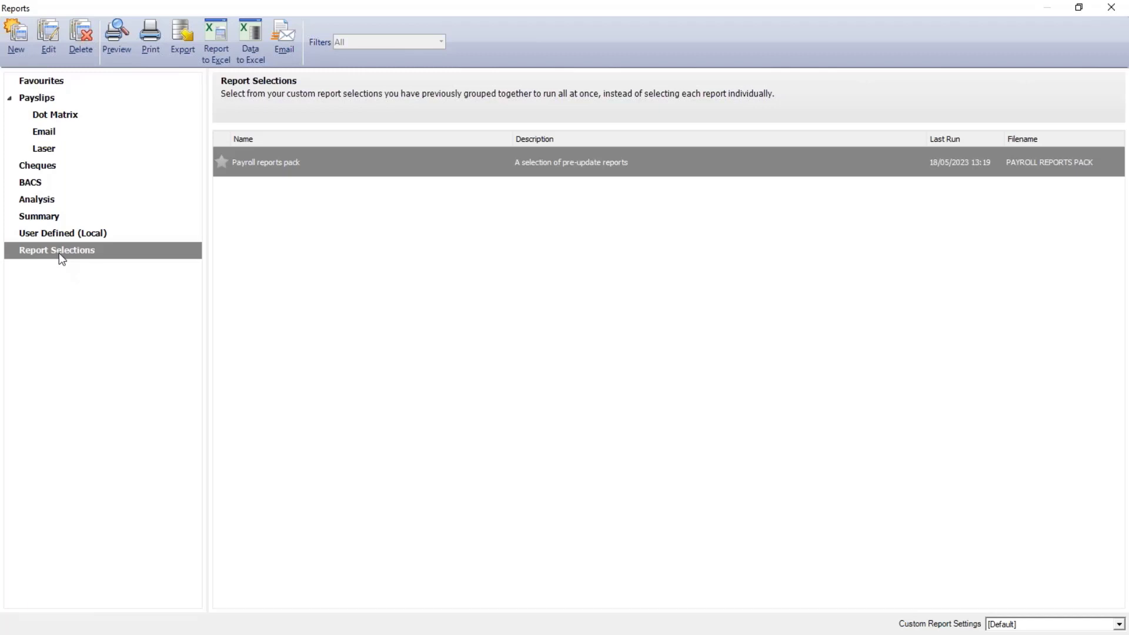
{"action": "mouse_move", "coordinate": [349, 164]}
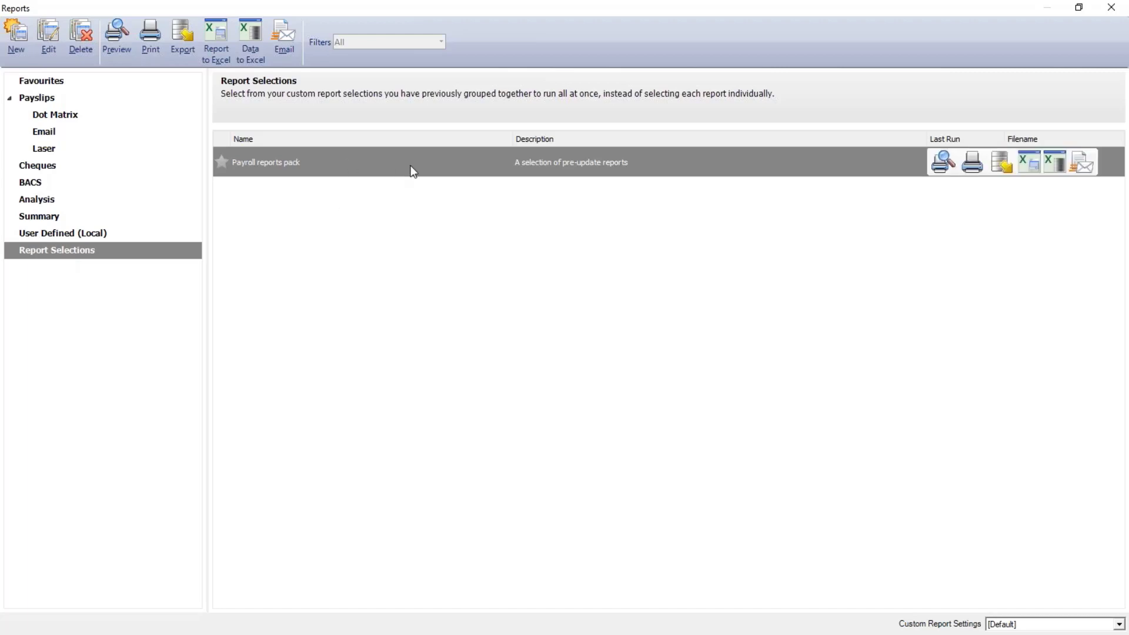
{"action": "left_click", "coordinate": [116, 41]}
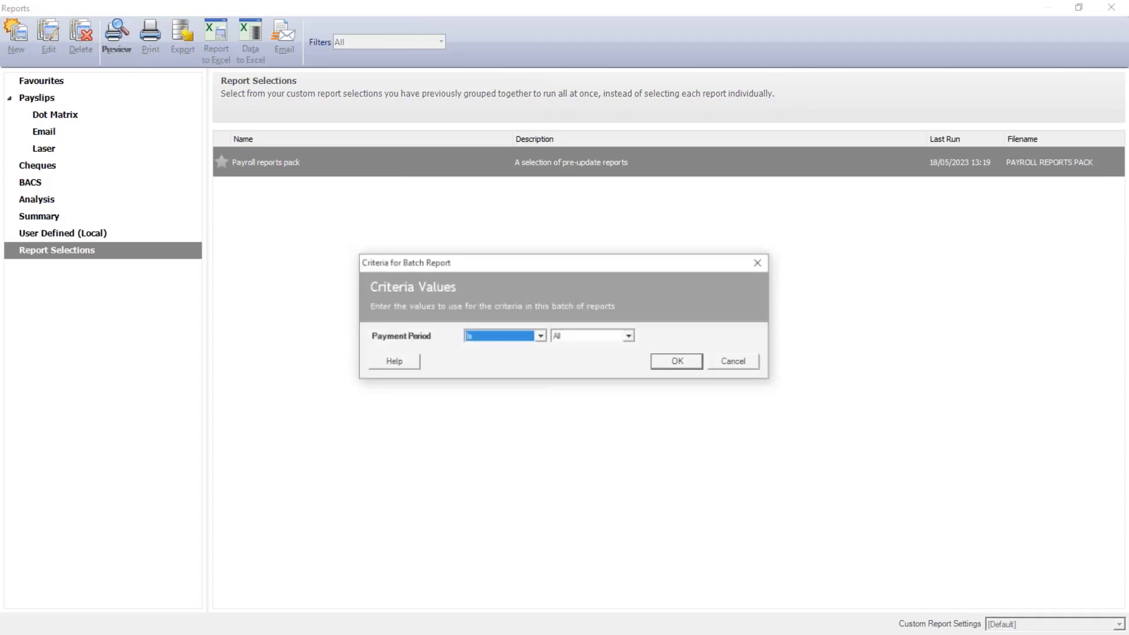
{"action": "left_click", "coordinate": [680, 363]}
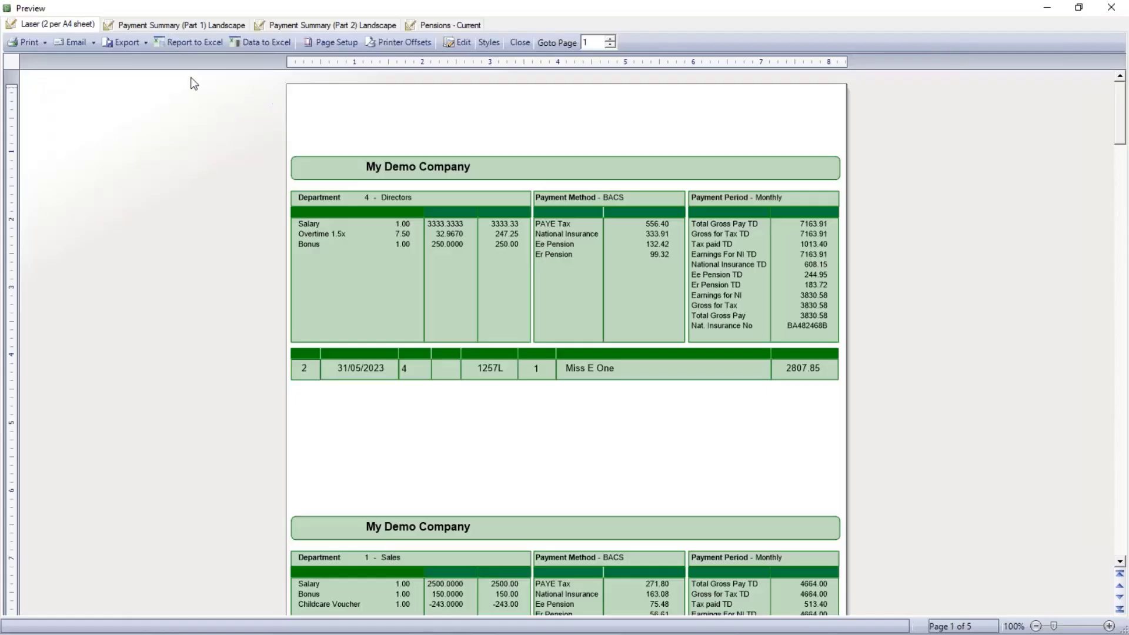
{"action": "left_click", "coordinate": [176, 24]}
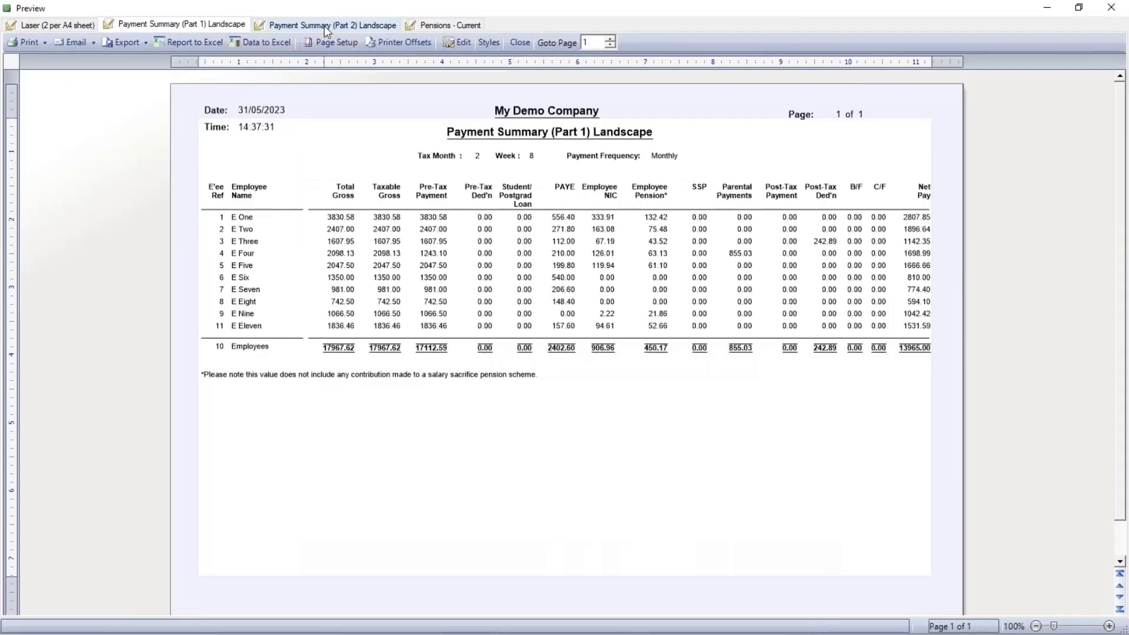
{"action": "left_click", "coordinate": [324, 26]}
{"action": "left_click", "coordinate": [445, 24]}
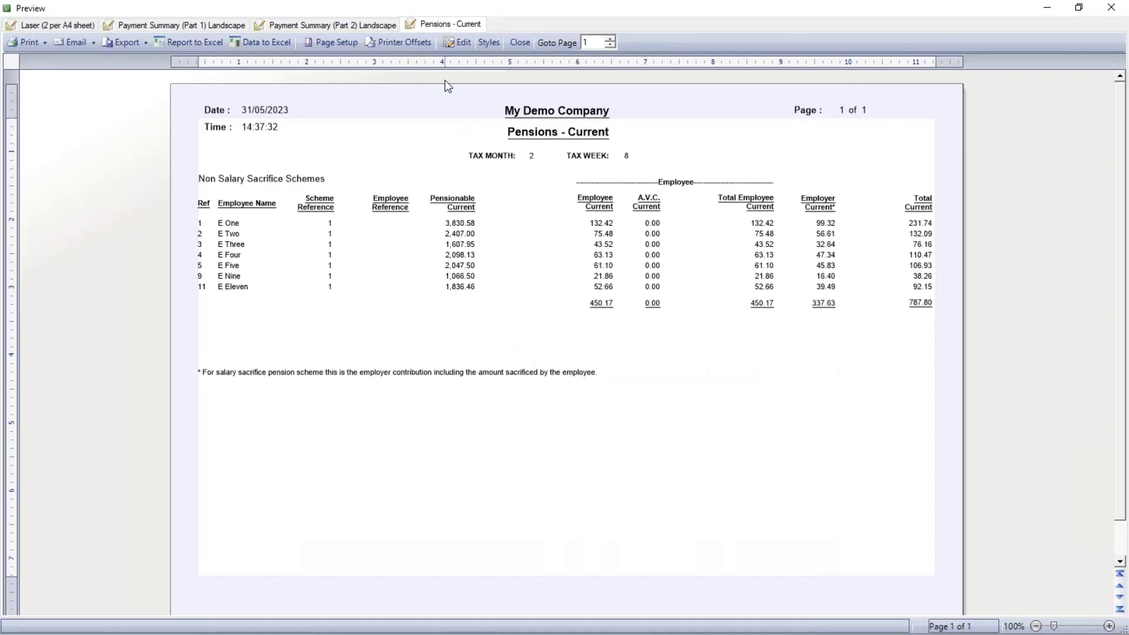
{"action": "left_click", "coordinate": [77, 20]}
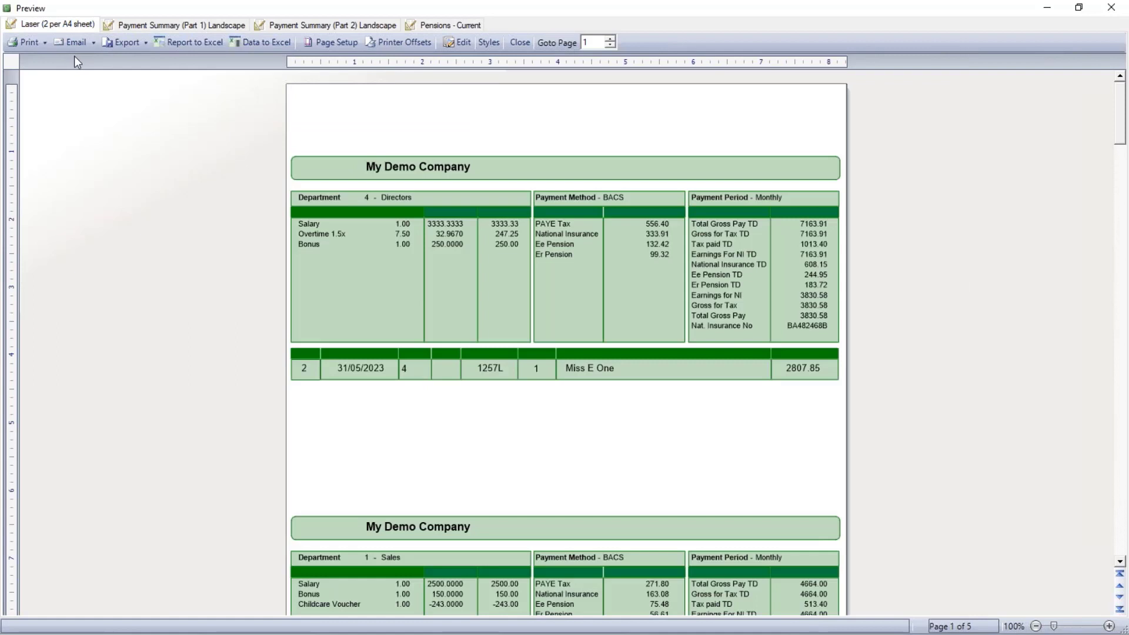
Export all reports in the pack as a single PDF named "May payroll reports" to the Desktop, and close the preview and reports.
{"action": "left_click", "coordinate": [147, 45]}
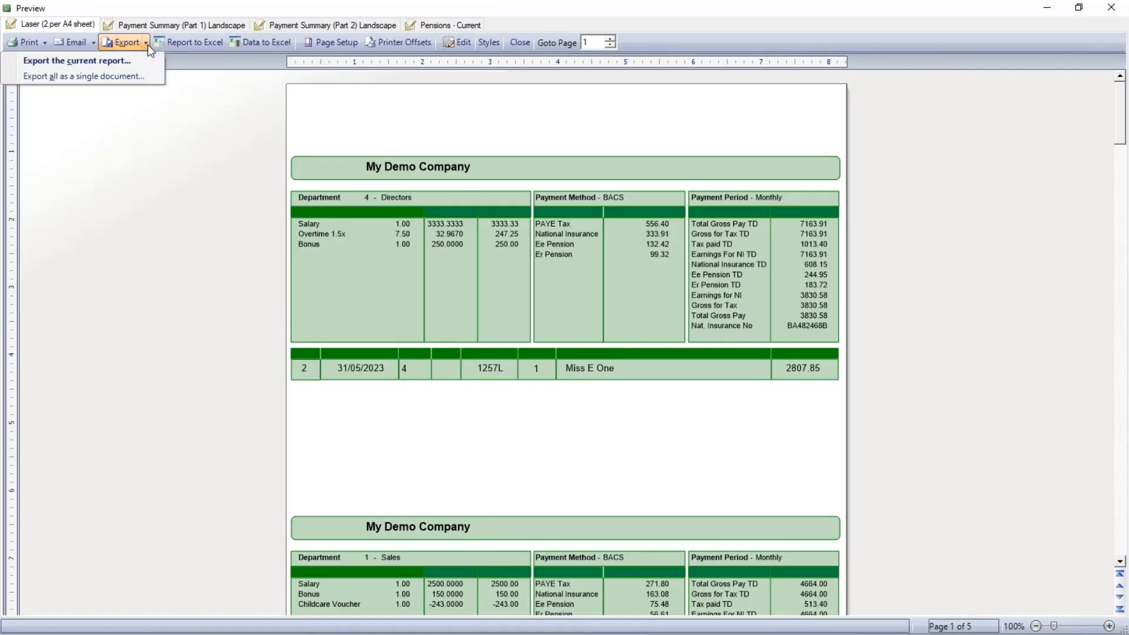
{"action": "left_click", "coordinate": [130, 76]}
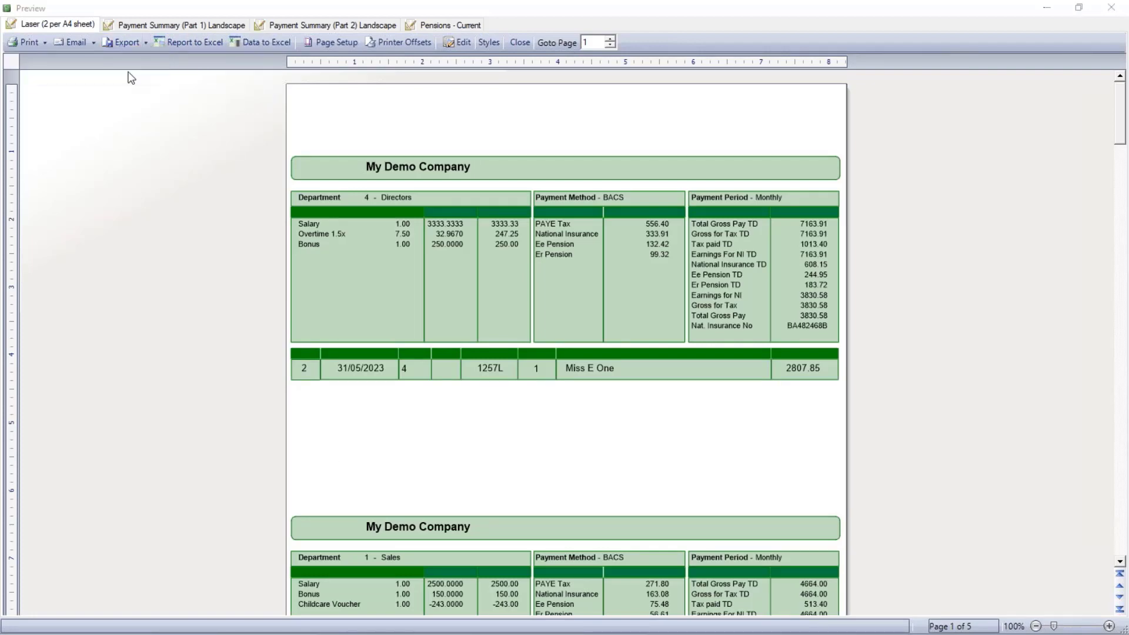
{"action": "type", "text": "M"}
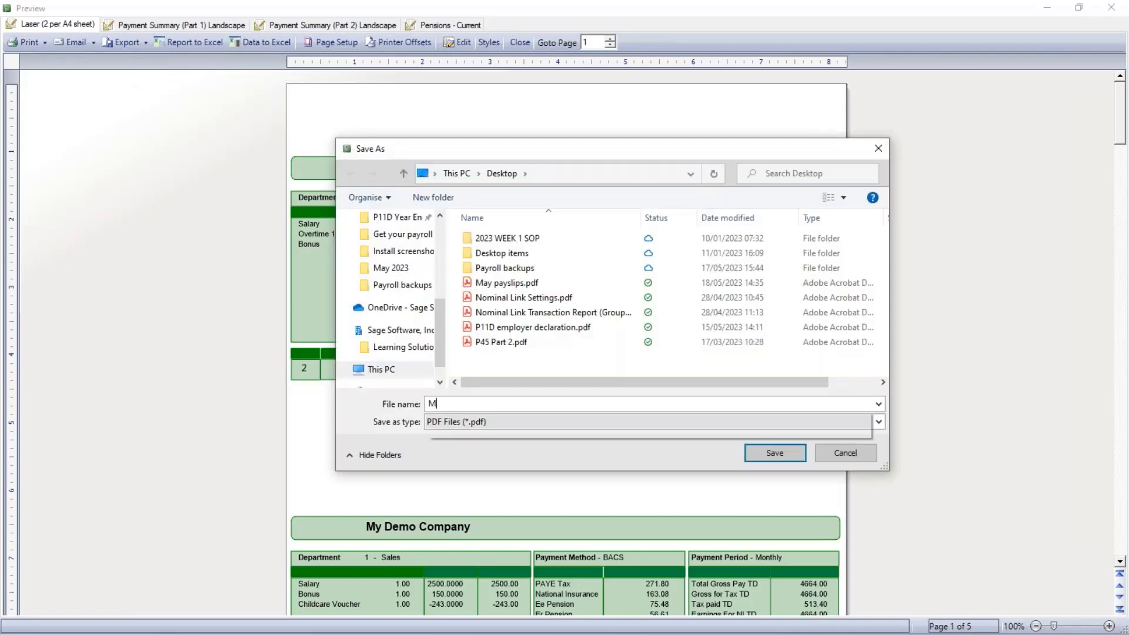
{"action": "type", "text": "ay payro"}
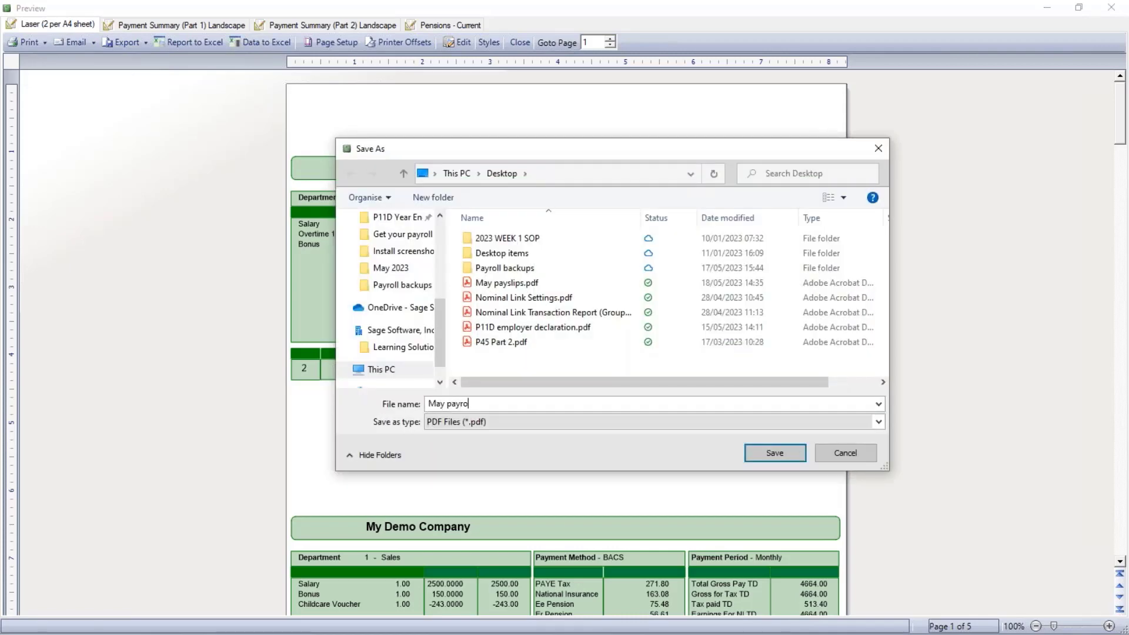
{"action": "type", "text": "ll reports"}
{"action": "key", "text": "Return"}
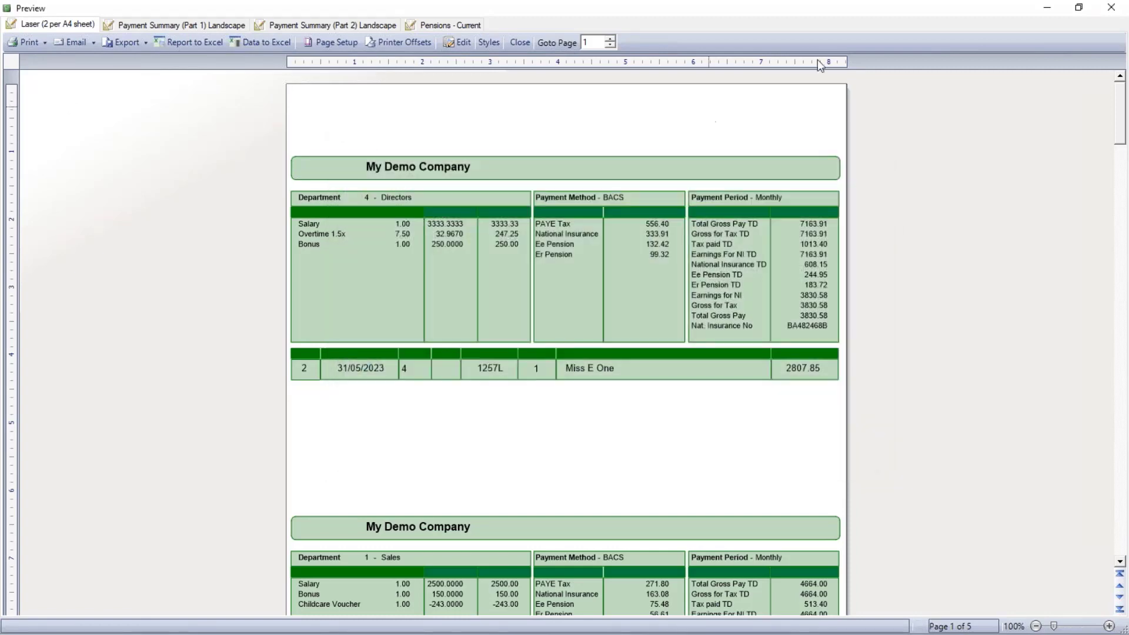
{"action": "left_click", "coordinate": [1111, 7]}
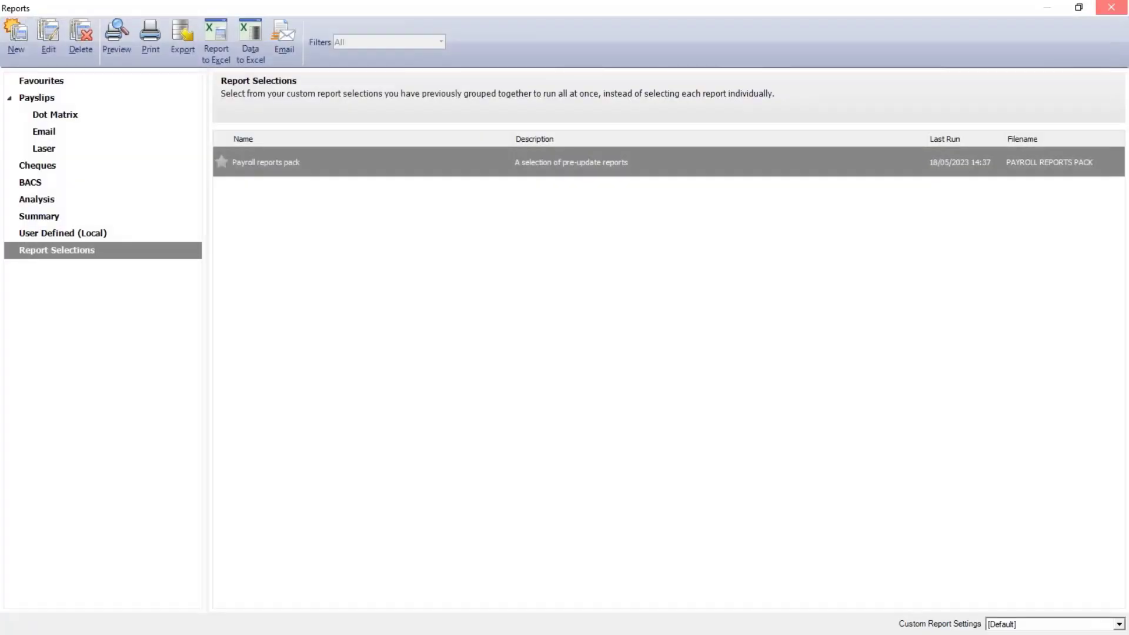
{"action": "left_click", "coordinate": [1111, 7]}
Open May payroll reports.pdf from the desktop in Adobe Acrobat Reader, page through to the Pensions - Current report and close it.
{"action": "left_click", "coordinate": [1054, 10]}
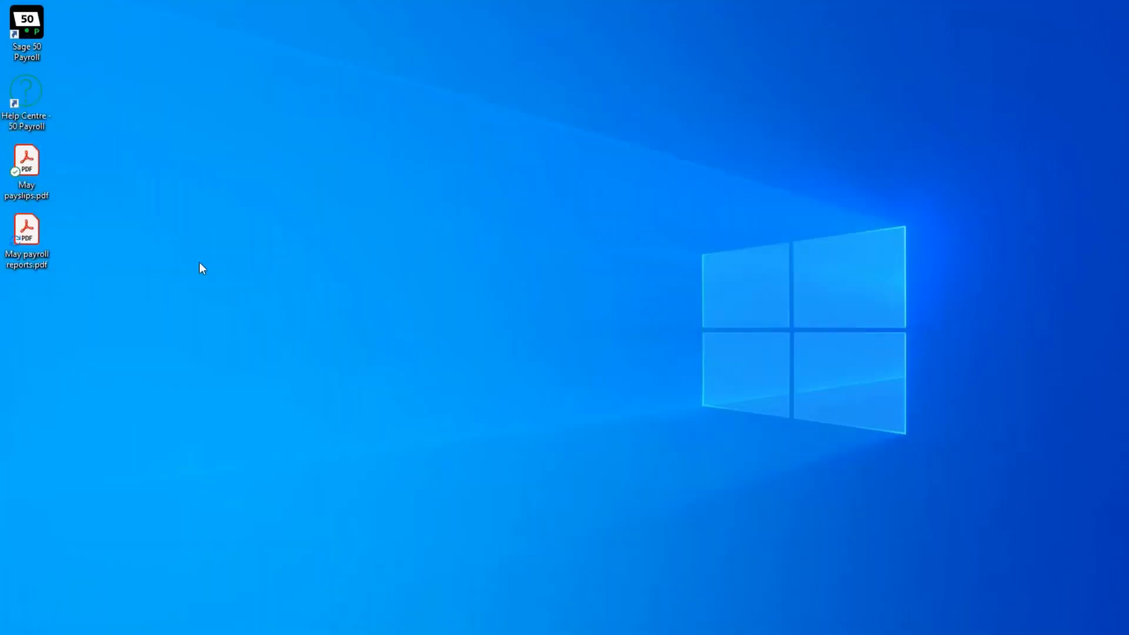
{"action": "double_click", "coordinate": [35, 244]}
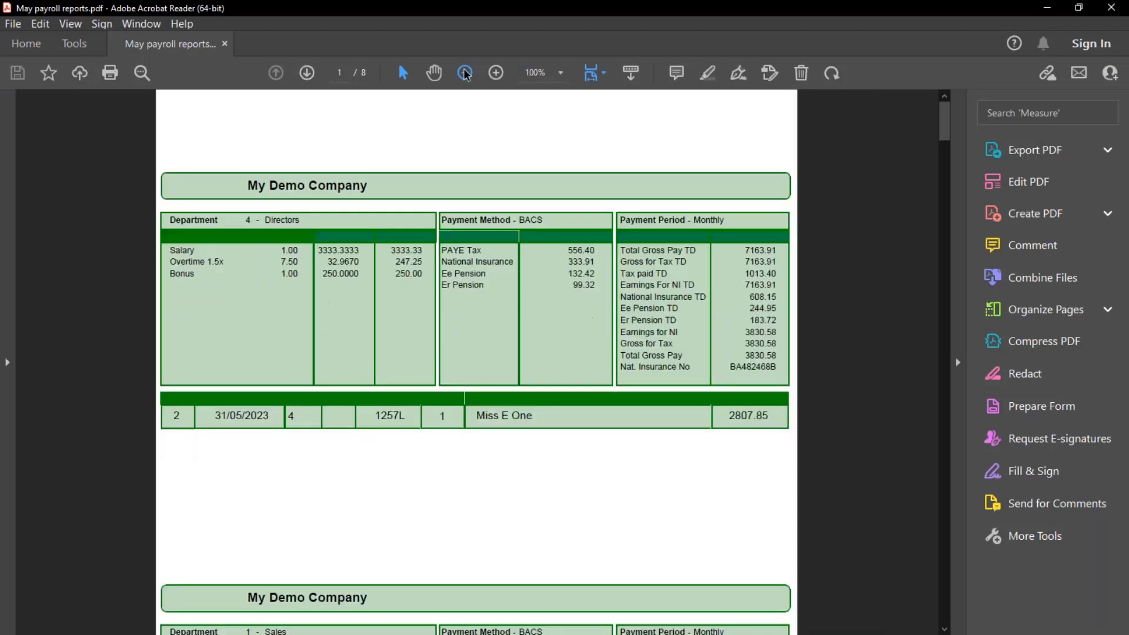
{"action": "left_click", "coordinate": [306, 72]}
{"action": "left_click", "coordinate": [306, 74]}
{"action": "left_click", "coordinate": [306, 73]}
{"action": "left_click", "coordinate": [306, 73]}
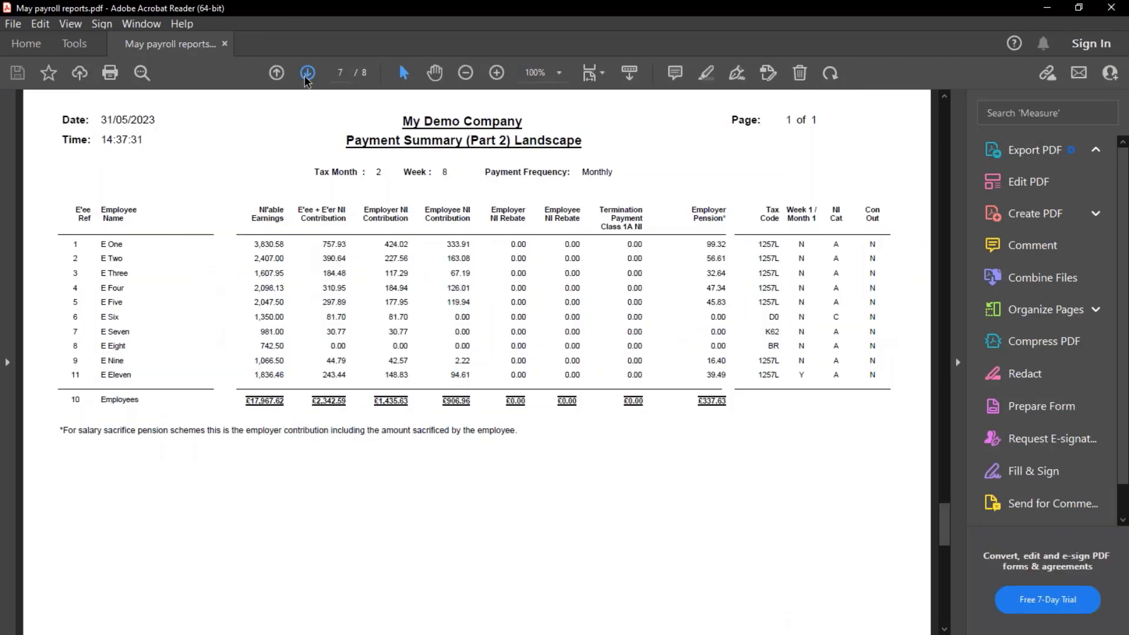
{"action": "left_click", "coordinate": [308, 77]}
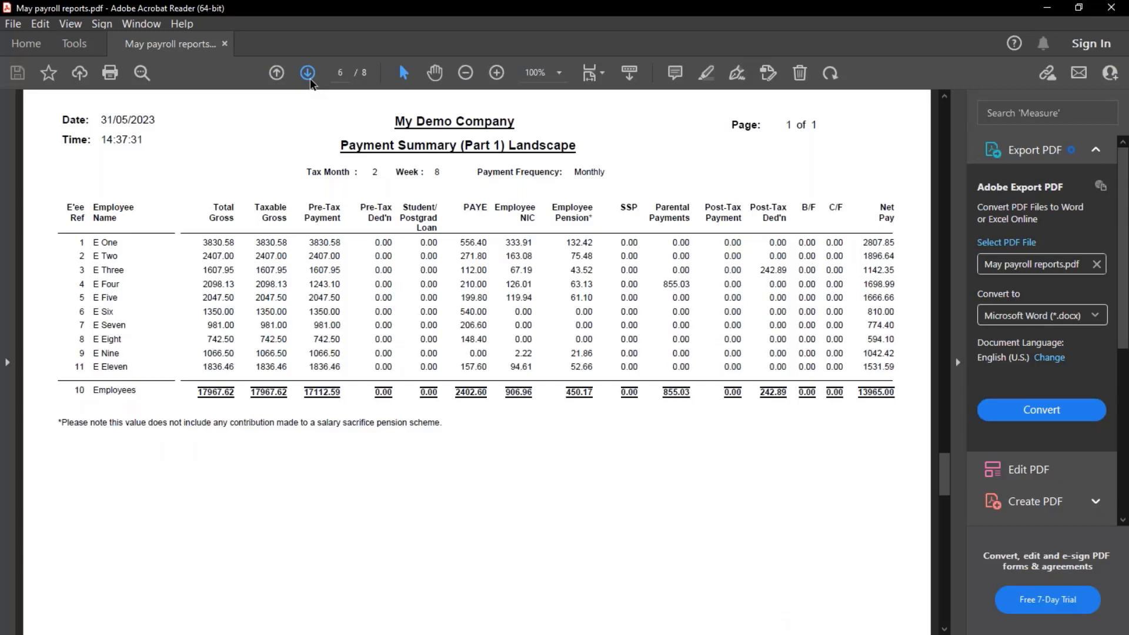
{"action": "left_click", "coordinate": [309, 74]}
{"action": "left_click", "coordinate": [308, 74]}
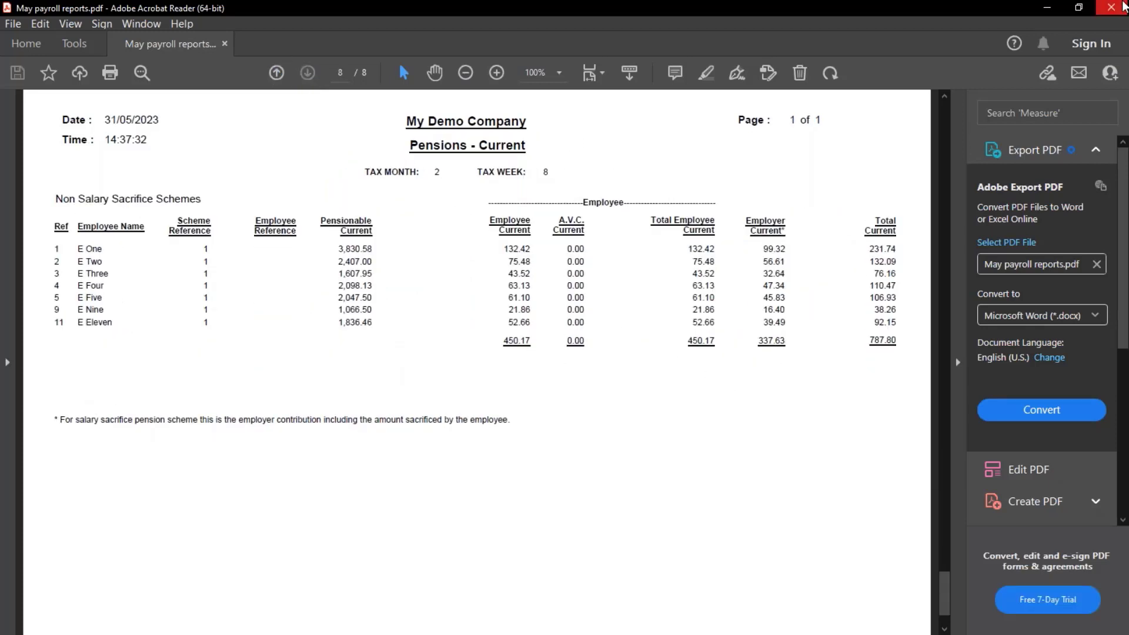
{"action": "left_click", "coordinate": [1123, 7]}
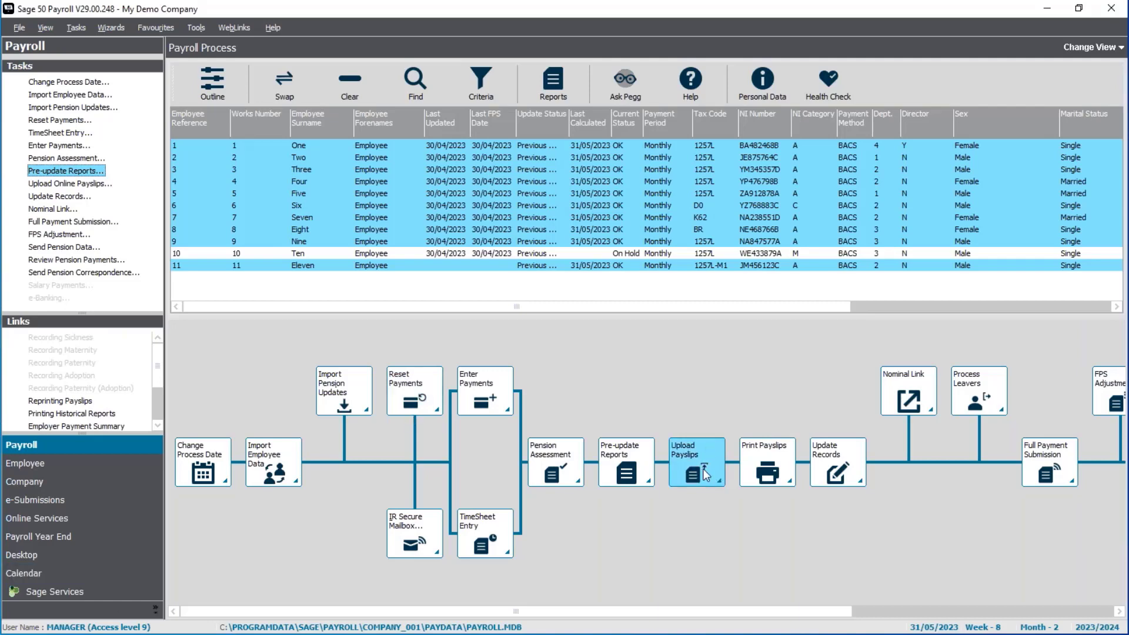
Upload the current period's online payslips, setting them to publish on the selected date 29/05/2023.
{"action": "left_click", "coordinate": [69, 184]}
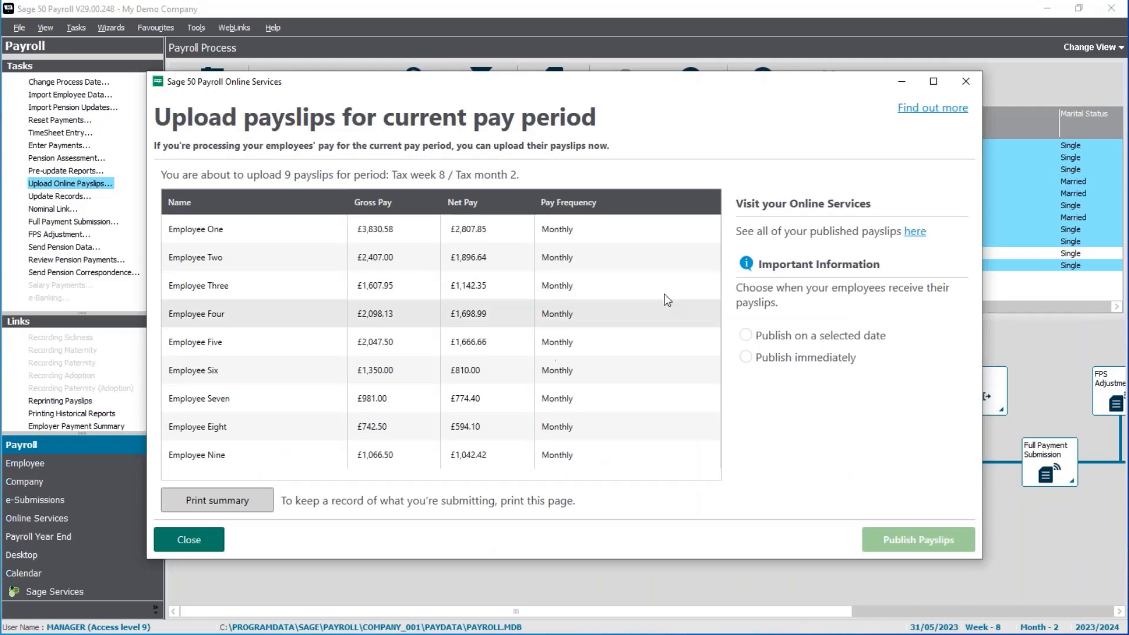
{"action": "left_click", "coordinate": [791, 336]}
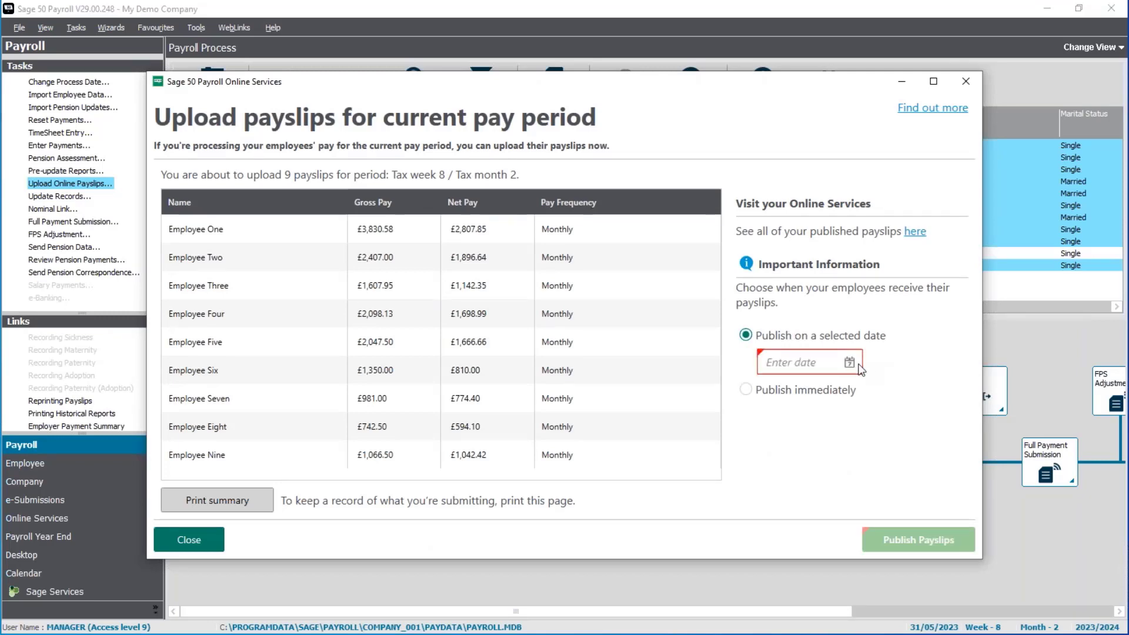
{"action": "left_click", "coordinate": [850, 363]}
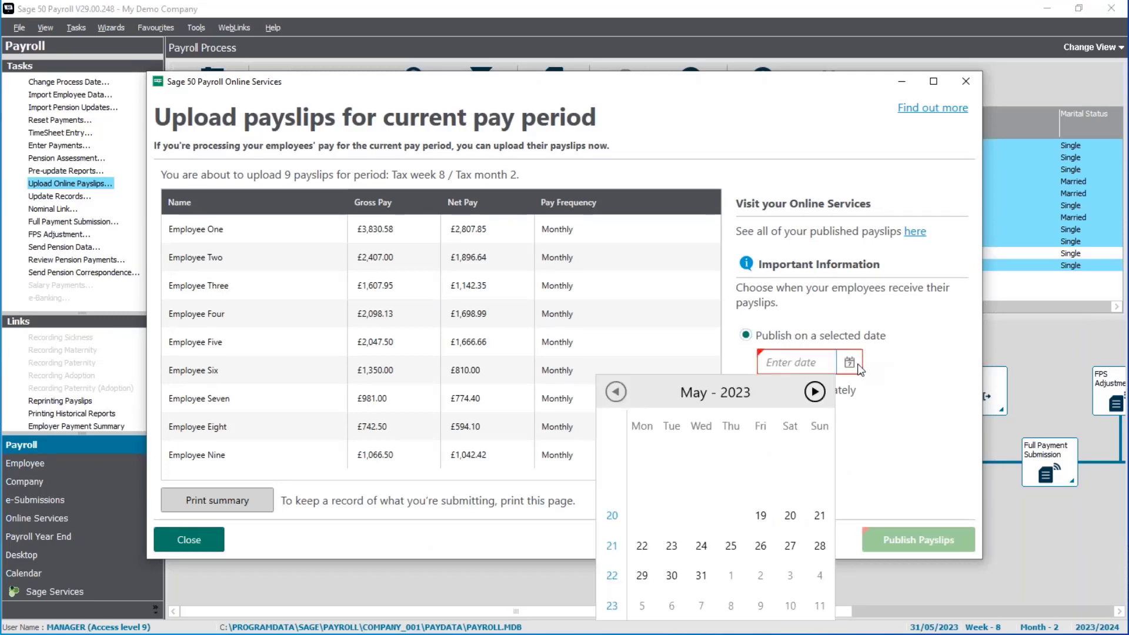
{"action": "left_click", "coordinate": [642, 576]}
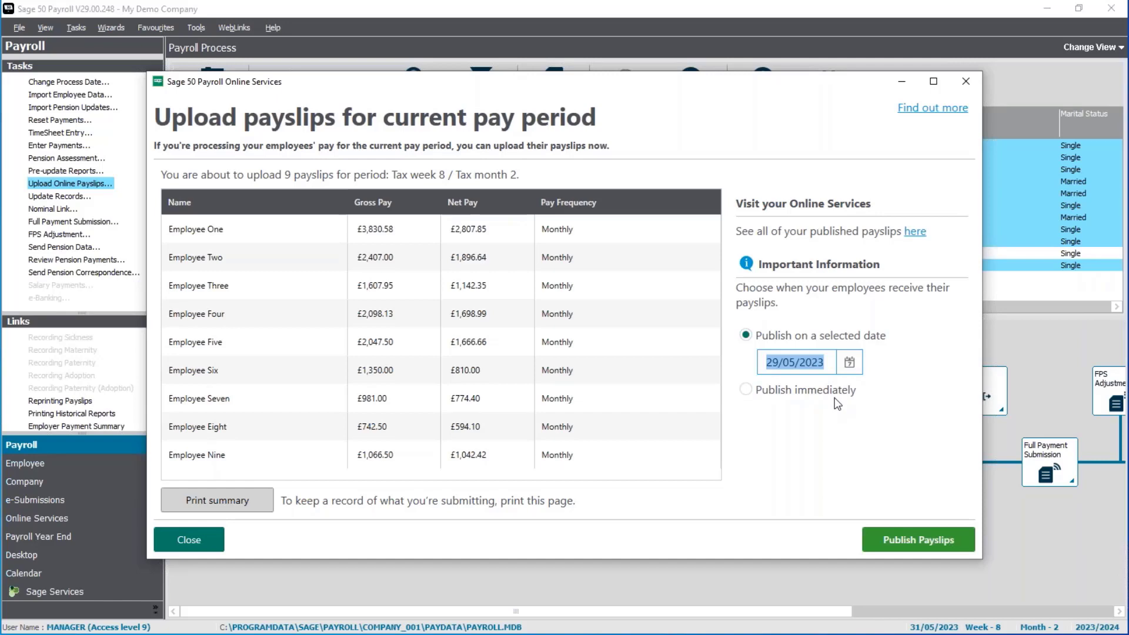
{"action": "left_click", "coordinate": [915, 549]}
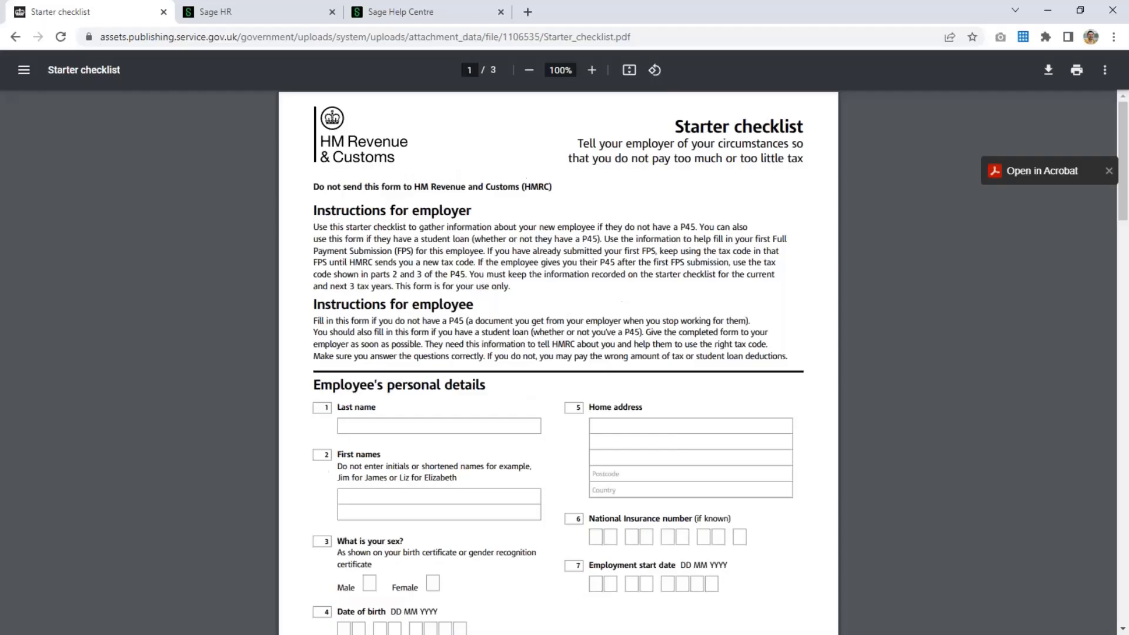
Switch to Sage HR in the browser, open Employee Seven's May 31 2023 payslip from the company payslips, review it and close it.
{"action": "left_click", "coordinate": [215, 12]}
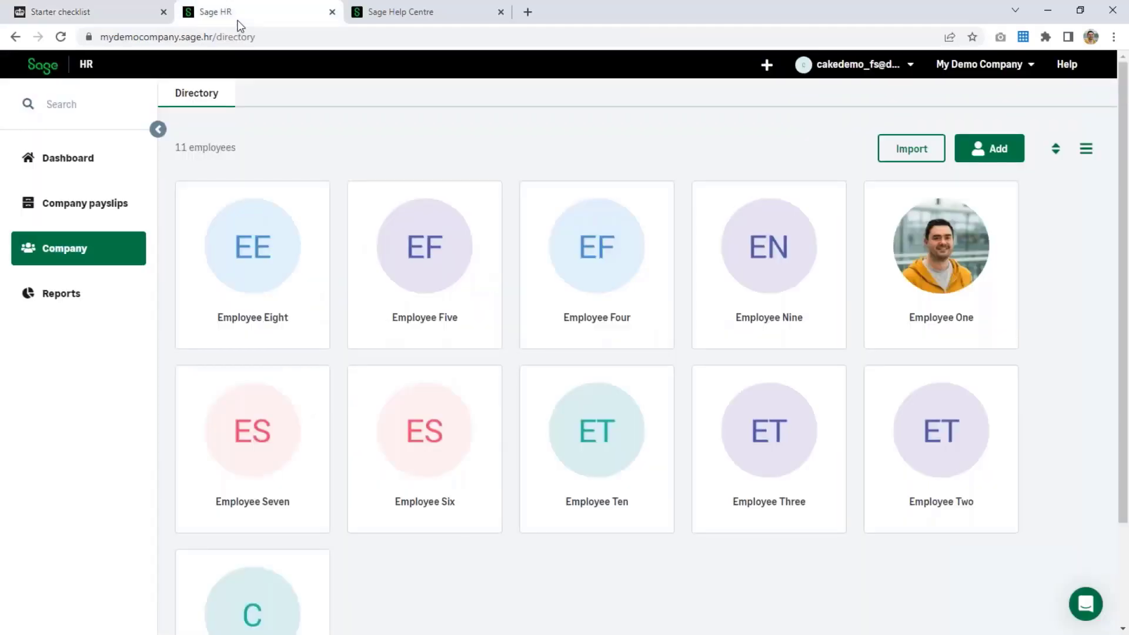
{"action": "left_click", "coordinate": [73, 213]}
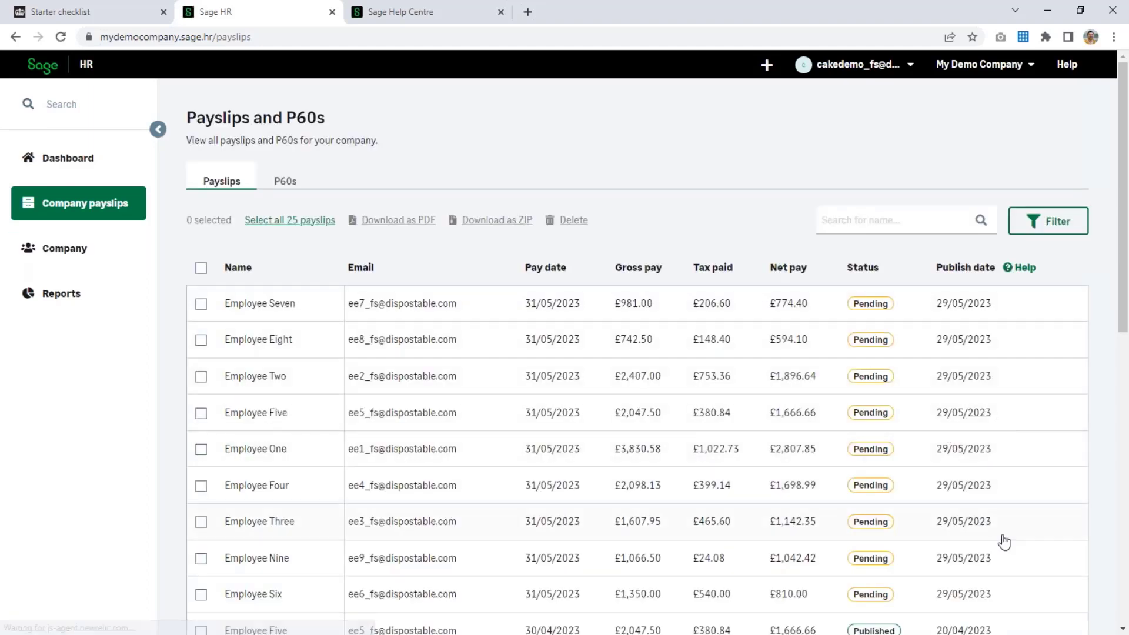
{"action": "left_click", "coordinate": [588, 306]}
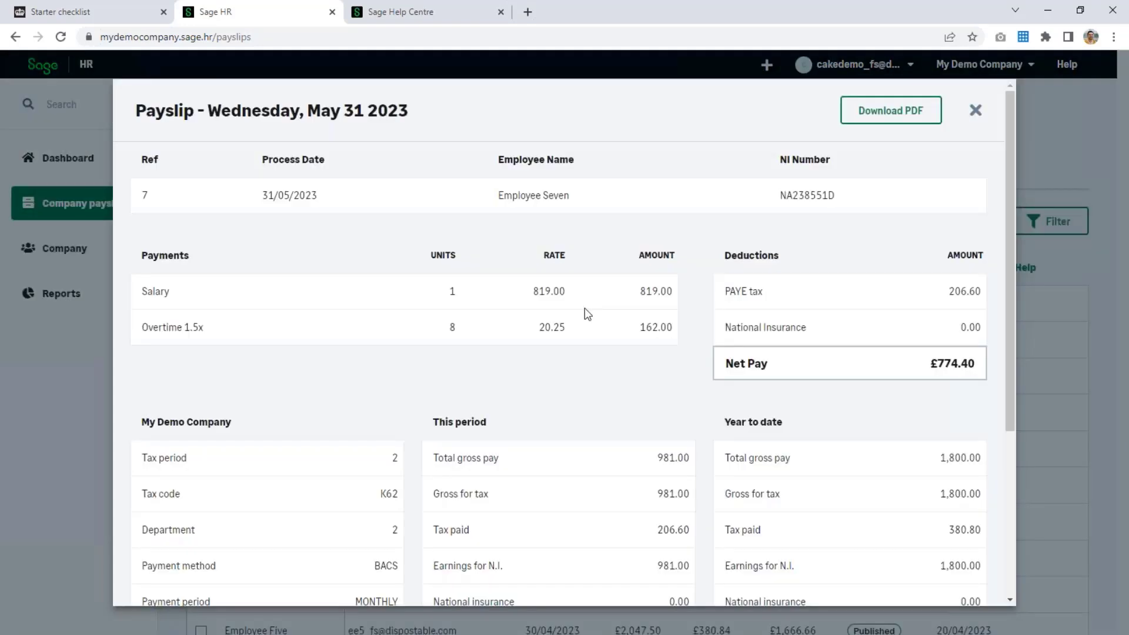
{"action": "scroll", "coordinate": [584, 312], "scroll_direction": "down", "scroll_amount": 3}
{"action": "scroll", "coordinate": [587, 313], "scroll_direction": "up", "scroll_amount": 5}
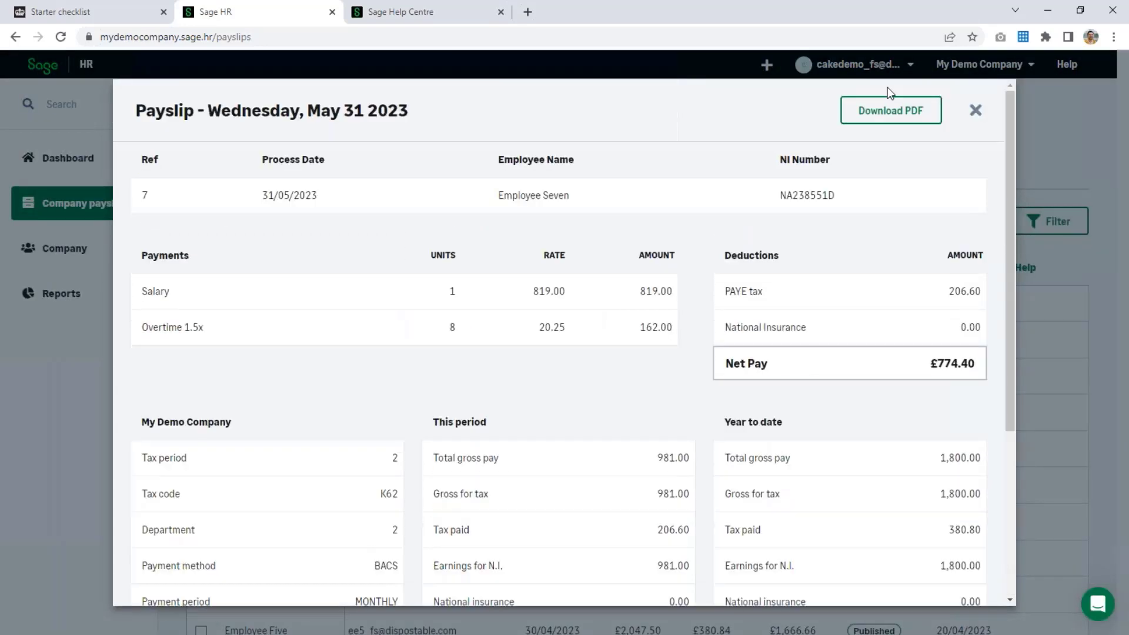
{"action": "left_click", "coordinate": [977, 111]}
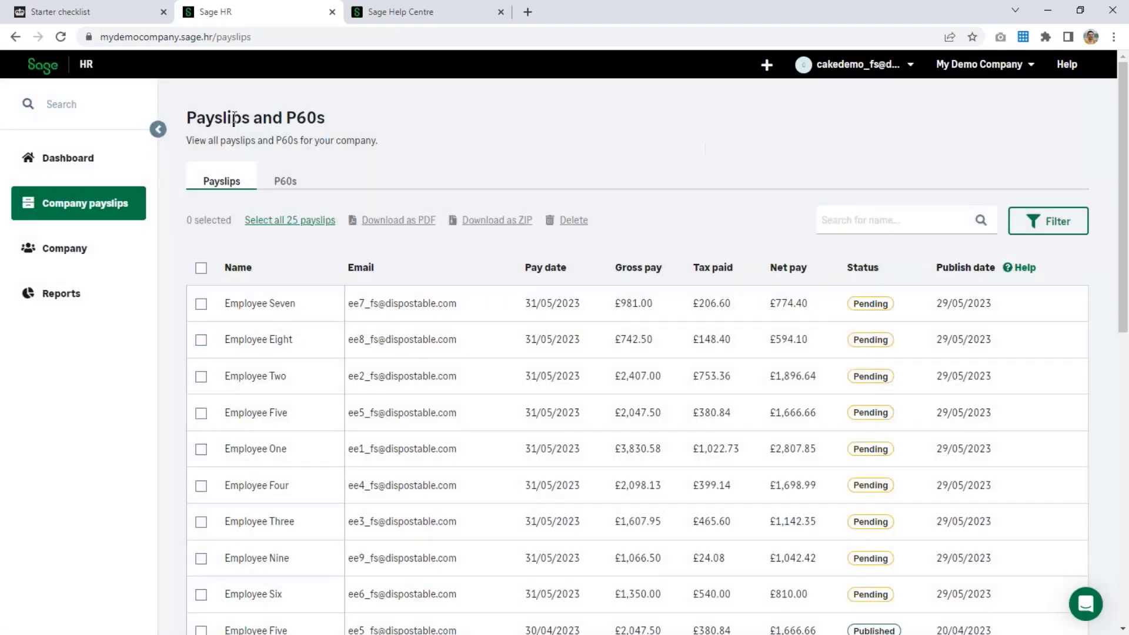
Open Employee One's Payslips & P60s from the company directory, read through the 30/04/2023 payslip and close it.
{"action": "left_click", "coordinate": [107, 266]}
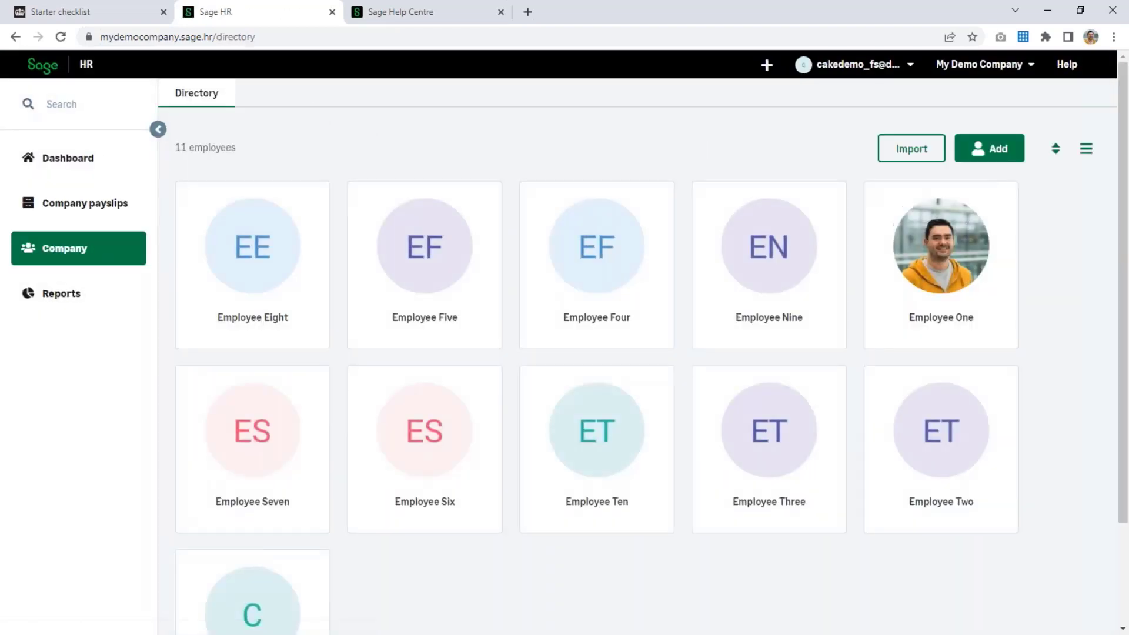
{"action": "left_click", "coordinate": [931, 281]}
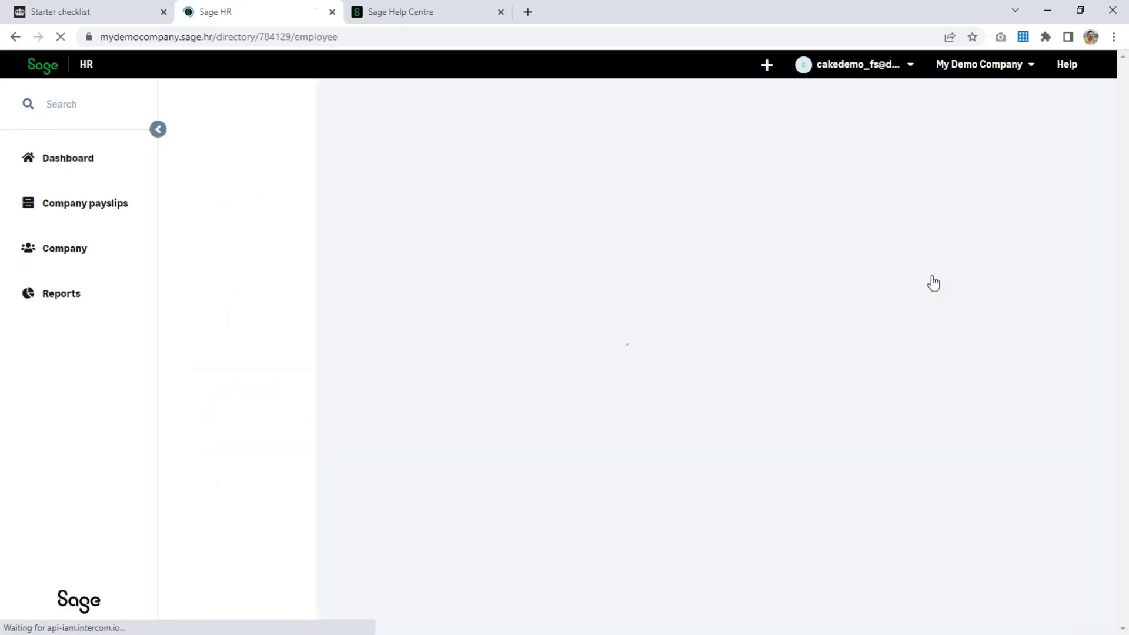
{"action": "left_click", "coordinate": [232, 271]}
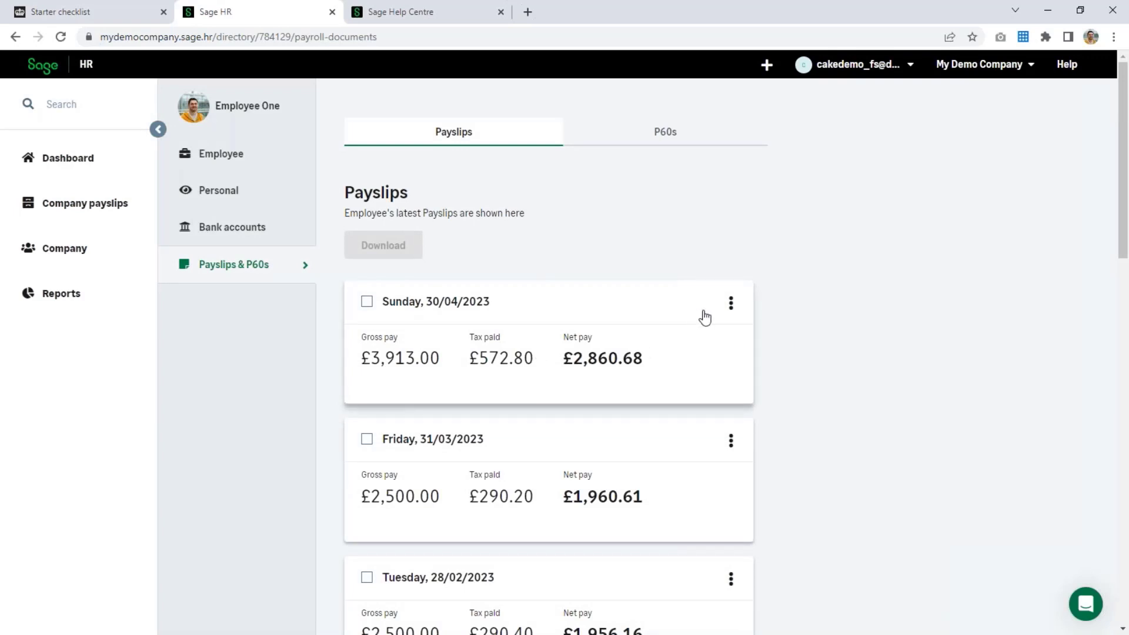
{"action": "left_click", "coordinate": [731, 305]}
{"action": "left_click", "coordinate": [725, 342]}
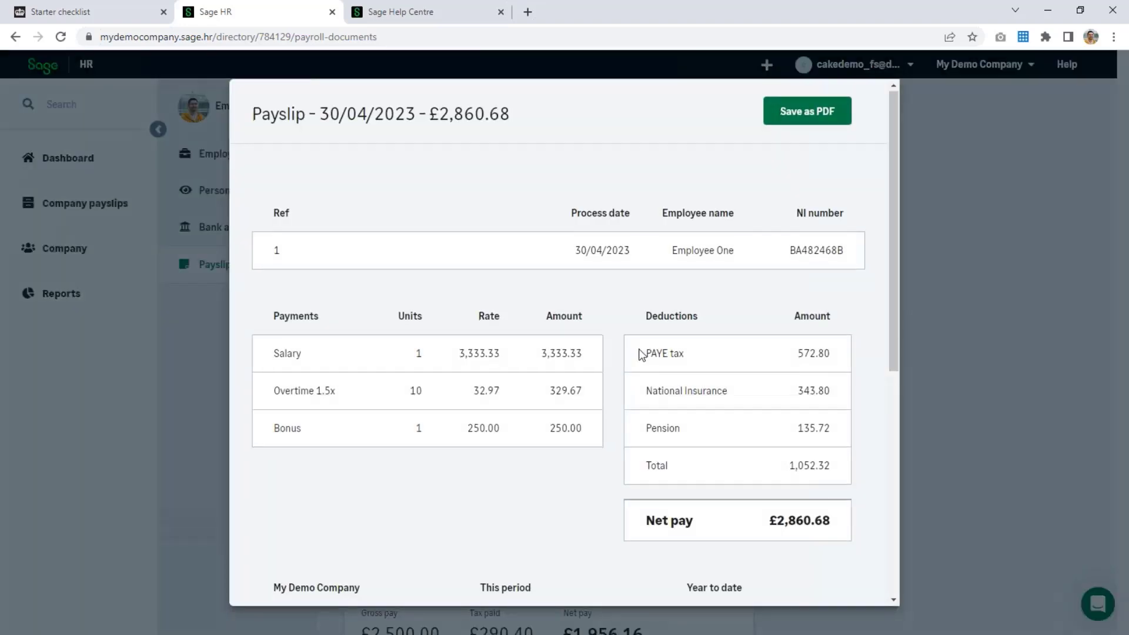
{"action": "scroll", "coordinate": [640, 355], "scroll_direction": "down", "scroll_amount": 7}
{"action": "scroll", "coordinate": [642, 355], "scroll_direction": "up", "scroll_amount": 7}
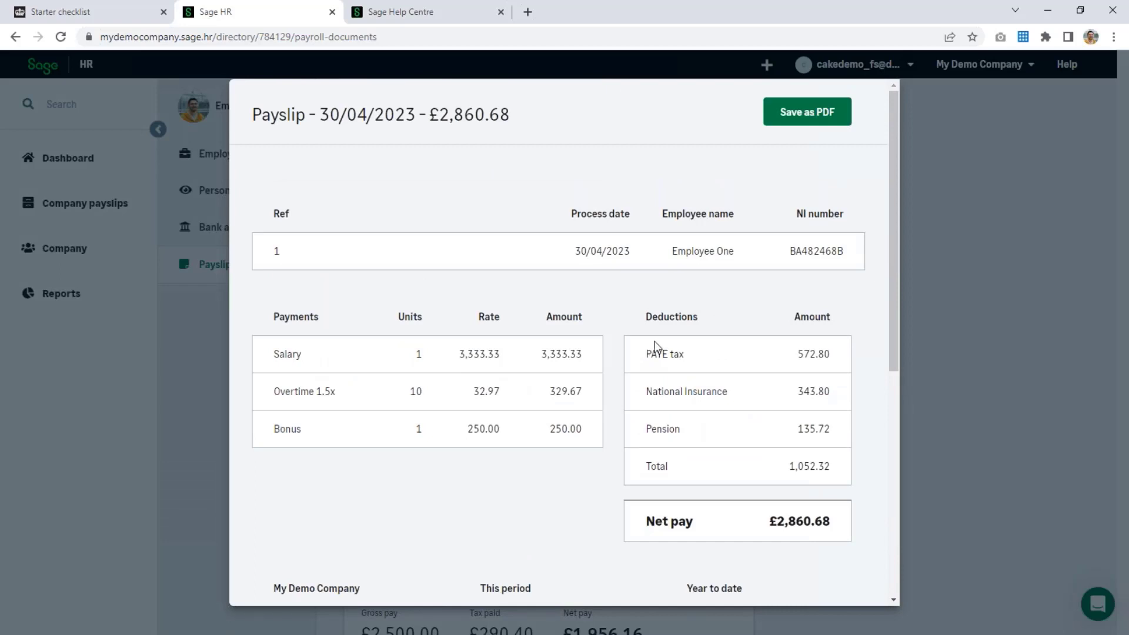
{"action": "left_click", "coordinate": [1043, 472]}
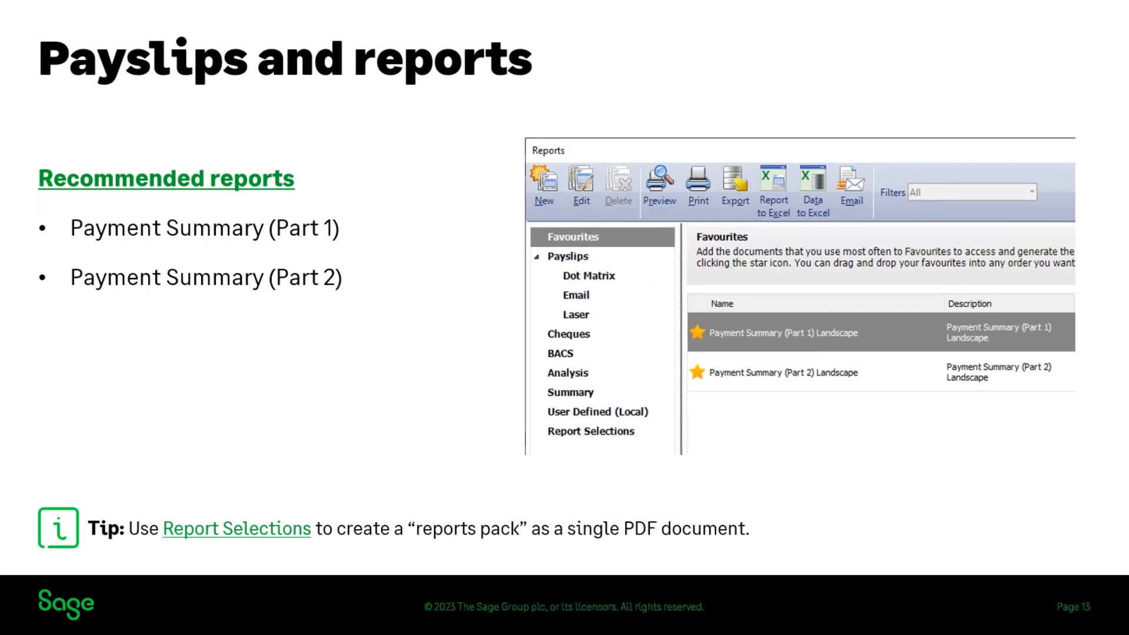
{"action": "key", "text": "Right"}
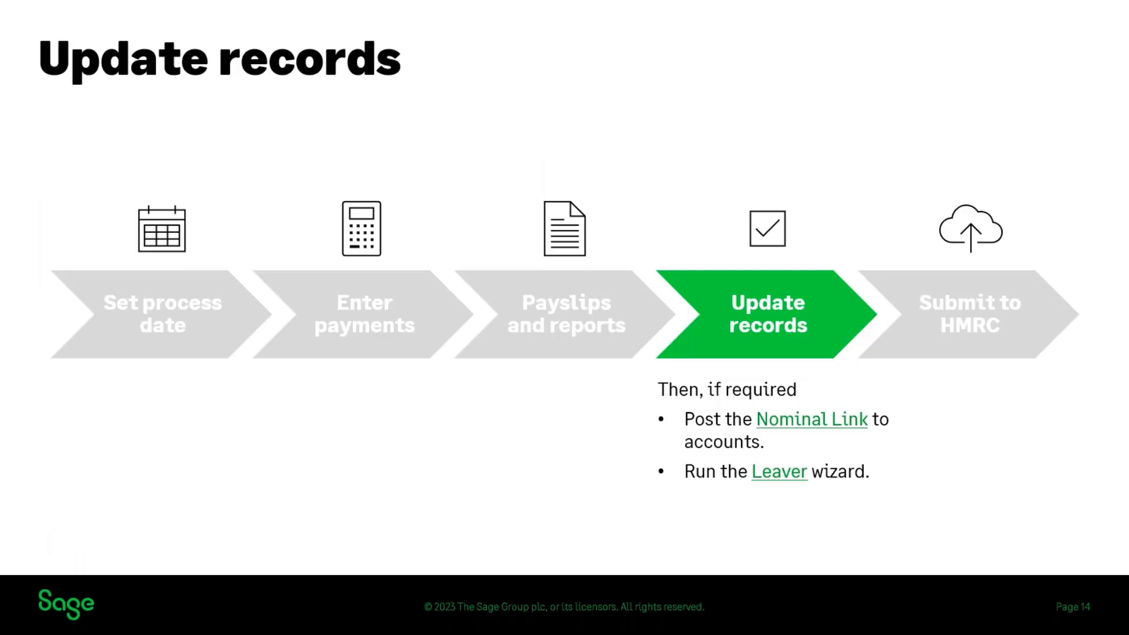
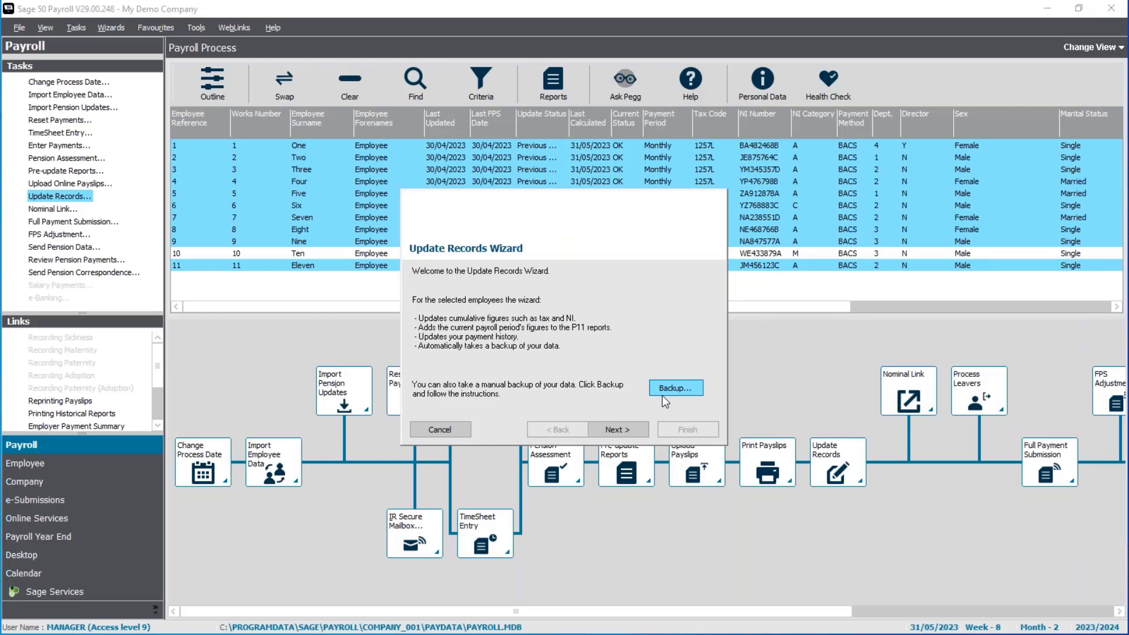
Start a manual backup from the Update Records Wizard and name the file "May pre update backup" in the Payroll backups folder.
{"action": "left_click", "coordinate": [673, 390]}
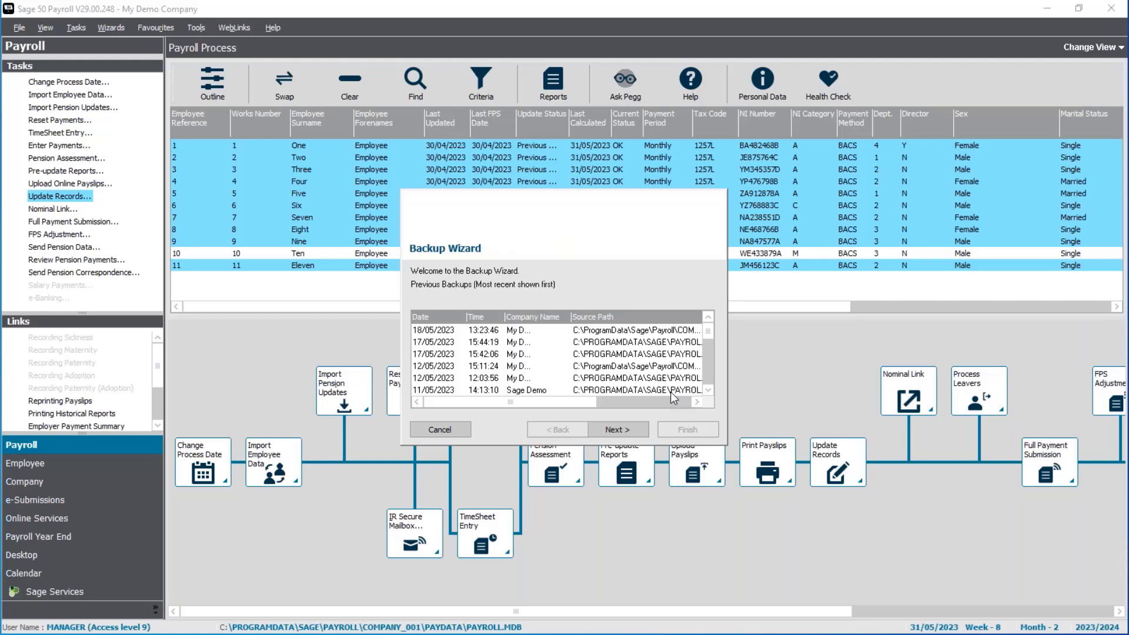
{"action": "left_click", "coordinate": [627, 432]}
{"action": "left_click", "coordinate": [627, 432]}
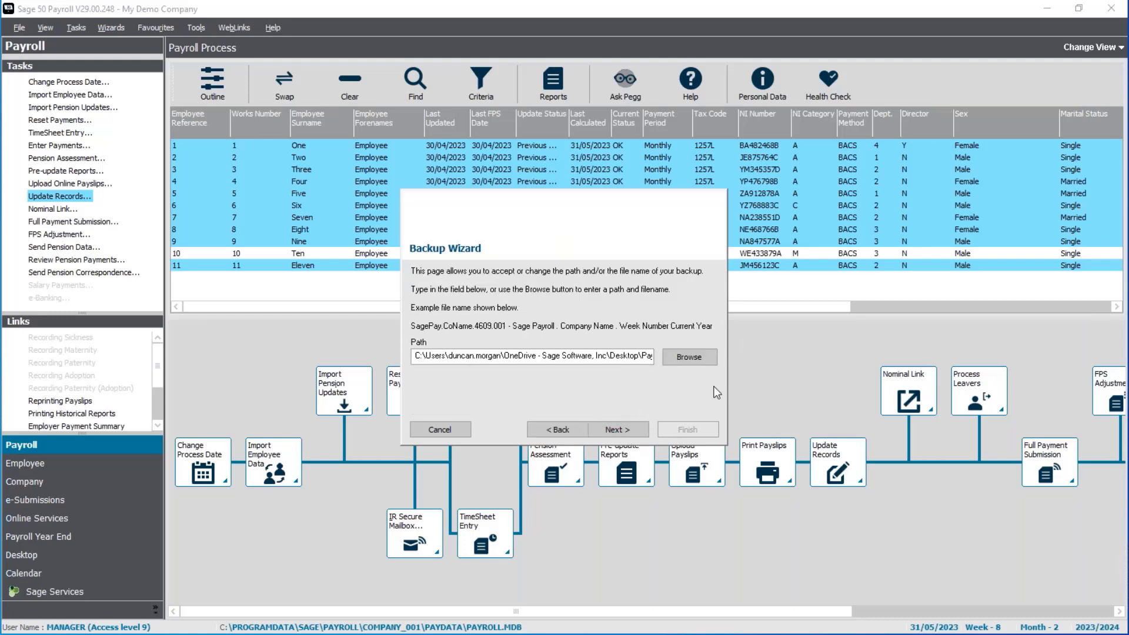
{"action": "left_click", "coordinate": [689, 357]}
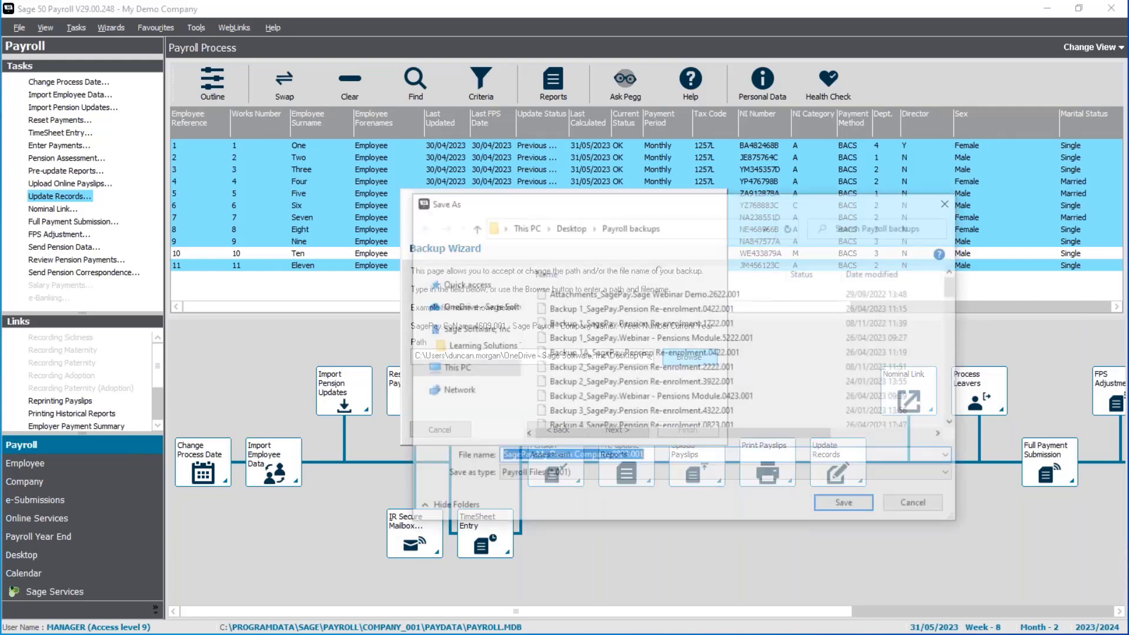
{"action": "type", "text": "Amy"}
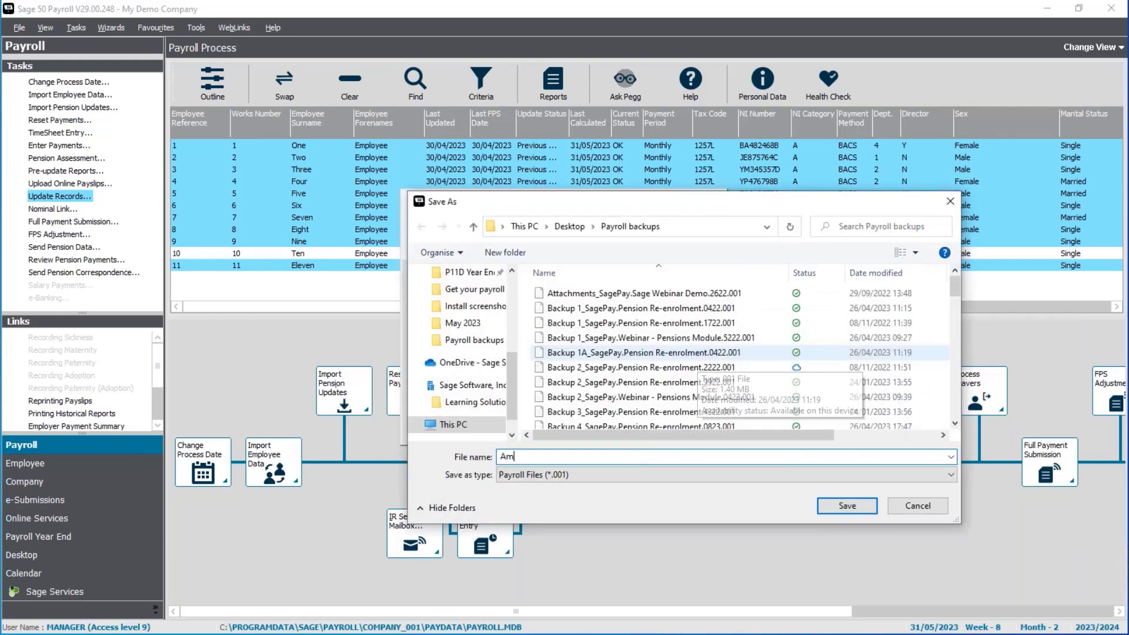
{"action": "key", "text": "BackSpace"}
{"action": "key", "text": "BackSpace"}
{"action": "key", "text": "BackSpace"}
{"action": "type", "text": "May p"}
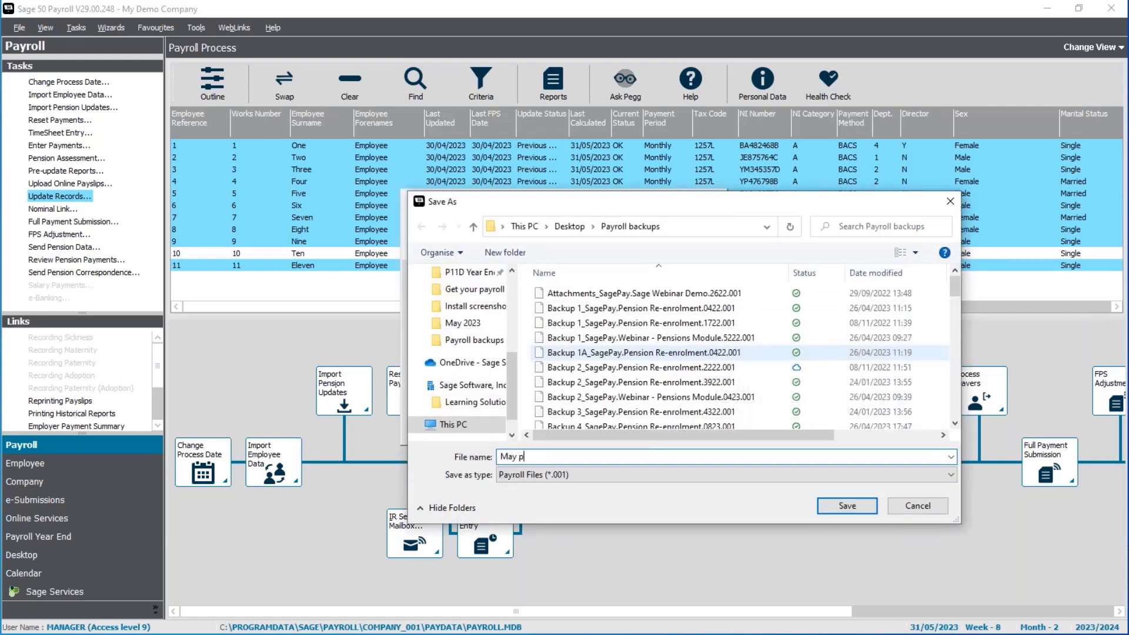
{"action": "type", "text": "re update backup"}
{"action": "left_click", "coordinate": [847, 506]}
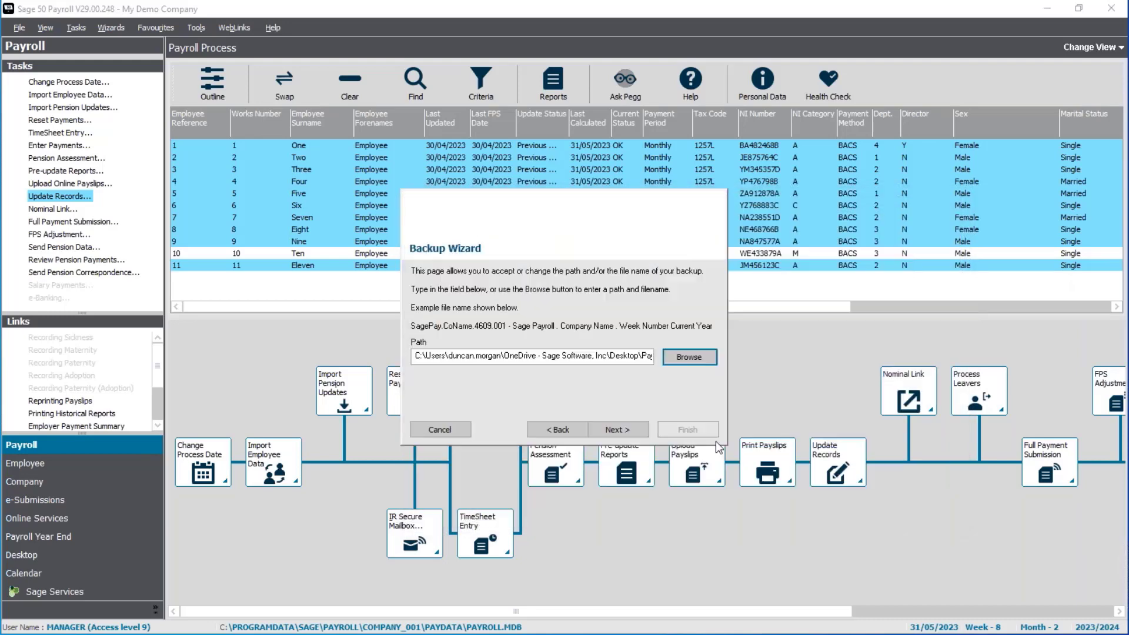
Run the payroll backup with the chosen file path and dismiss the completion message.
{"action": "left_click", "coordinate": [613, 433]}
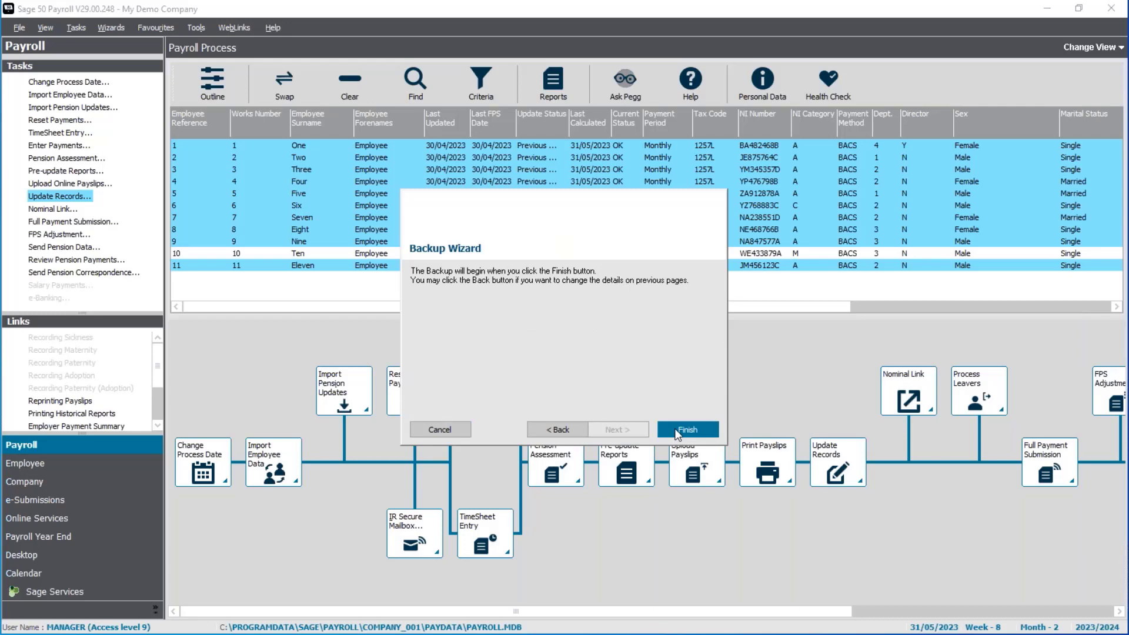
{"action": "left_click", "coordinate": [677, 434]}
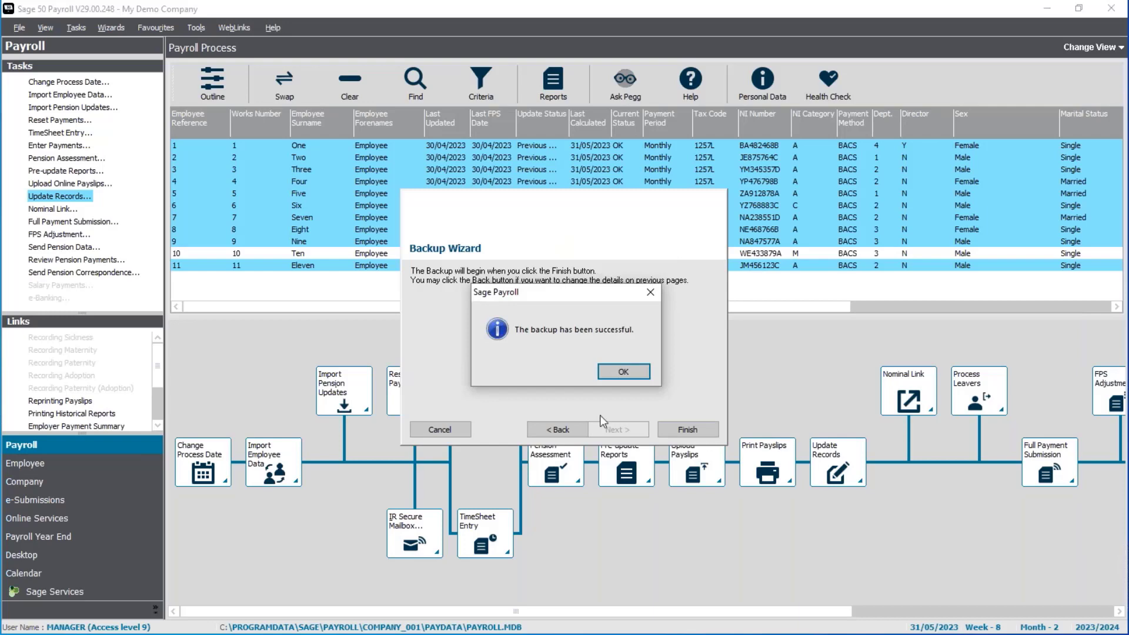
{"action": "left_click", "coordinate": [613, 373]}
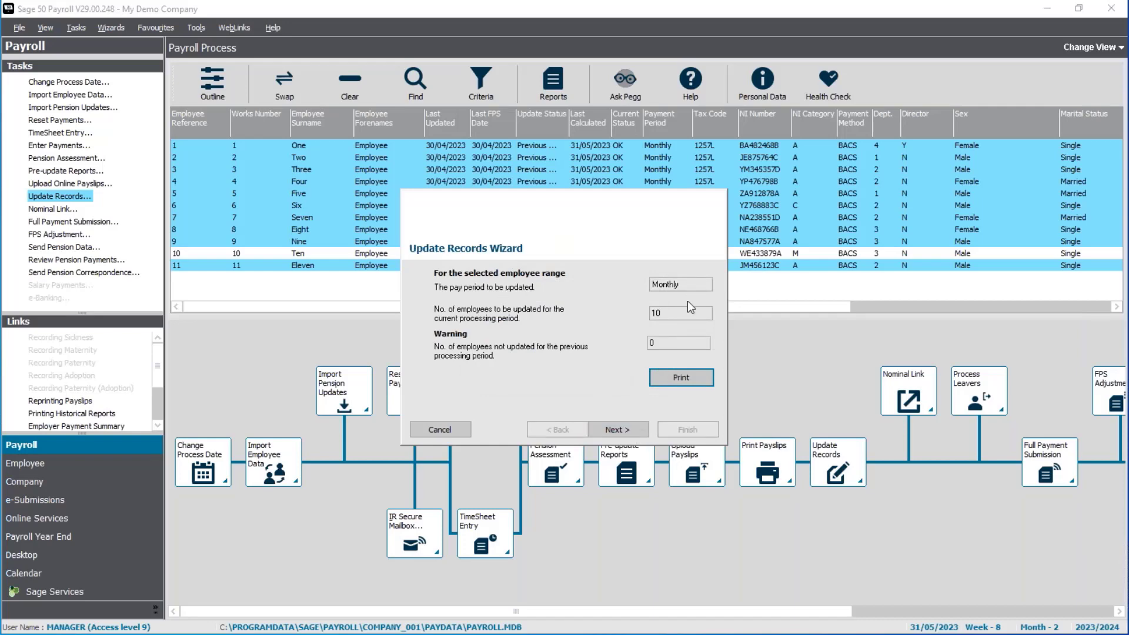
Update the records of all the listed monthly employees and finish the Update Records Wizard.
{"action": "left_click", "coordinate": [612, 430]}
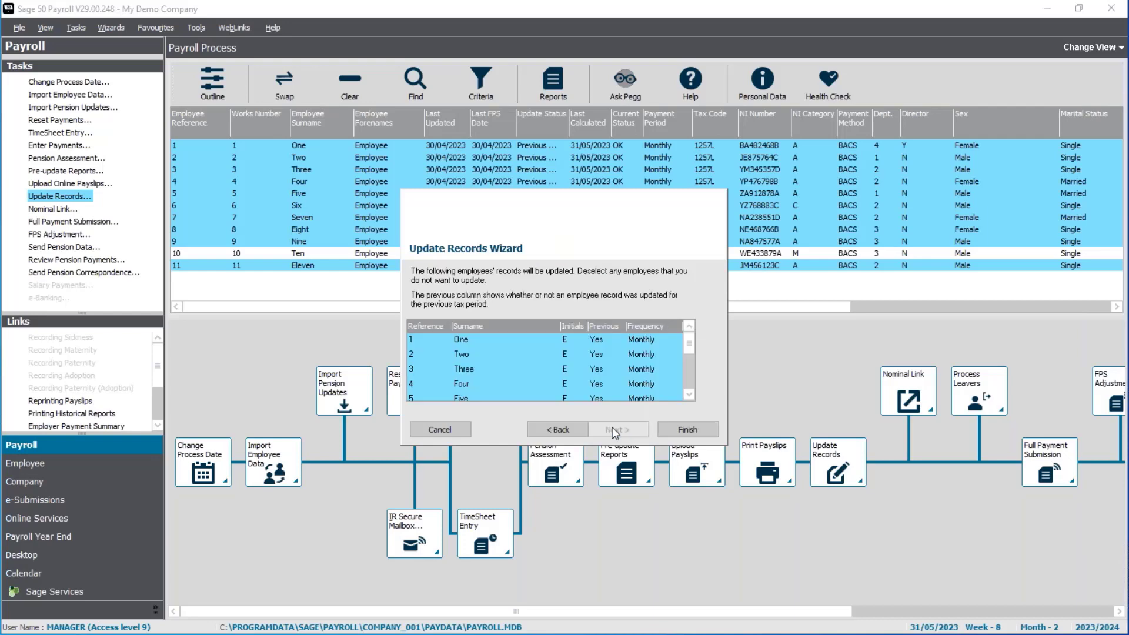
{"action": "left_click", "coordinate": [676, 427]}
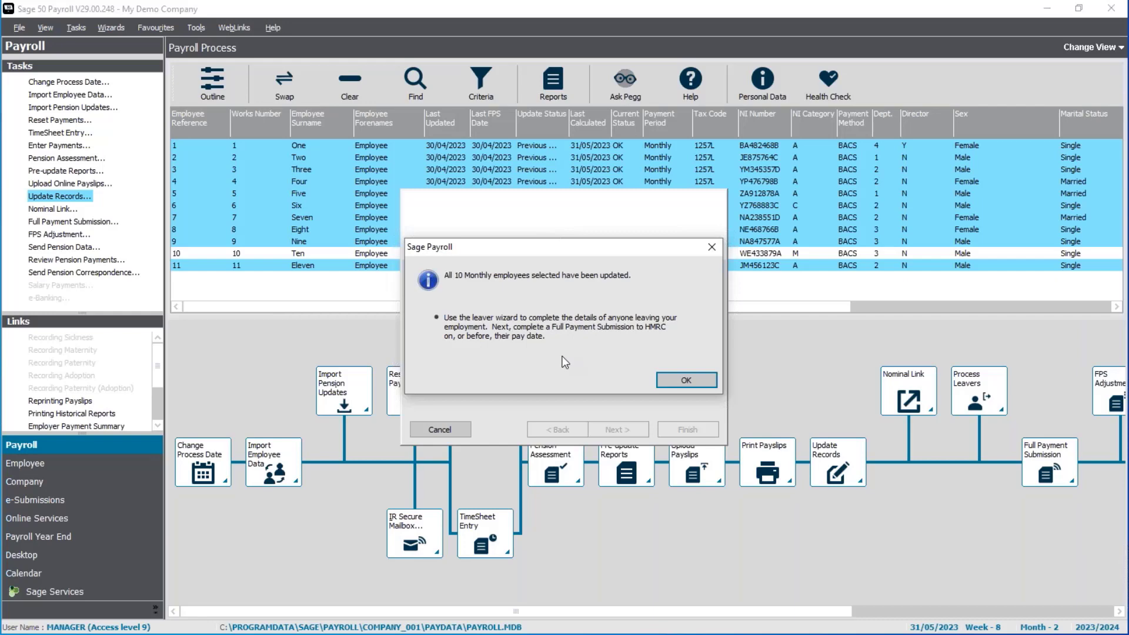
{"action": "left_click", "coordinate": [664, 380]}
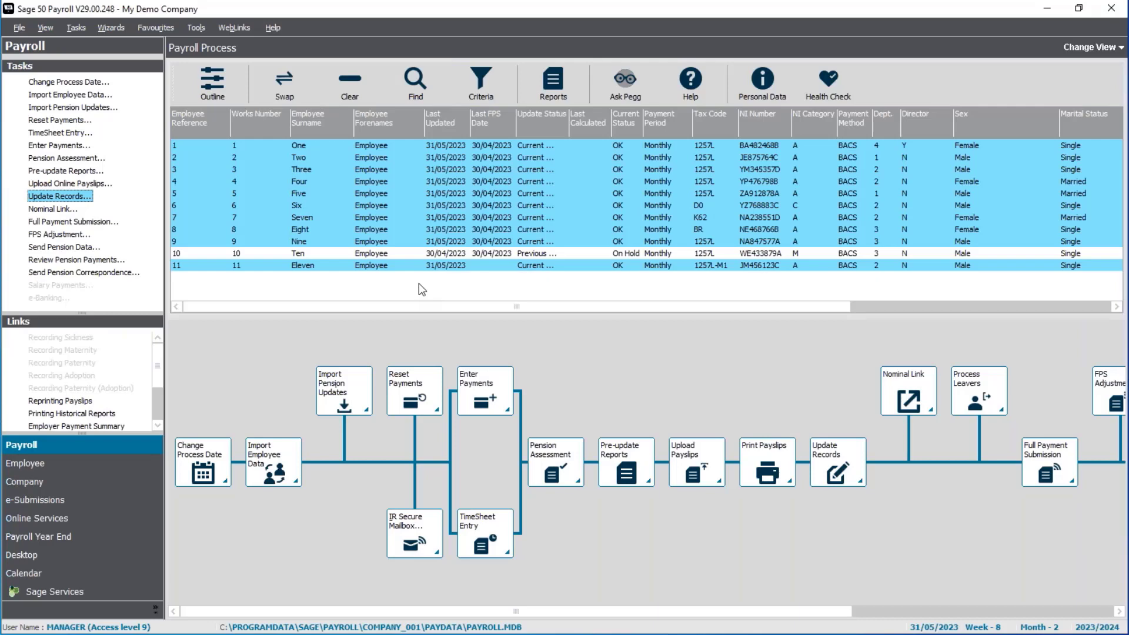
Open Employee One's record, check the 31/05/2023 entry in the payment history and close the record.
{"action": "right_click", "coordinate": [444, 206]}
{"action": "left_click", "coordinate": [482, 248]}
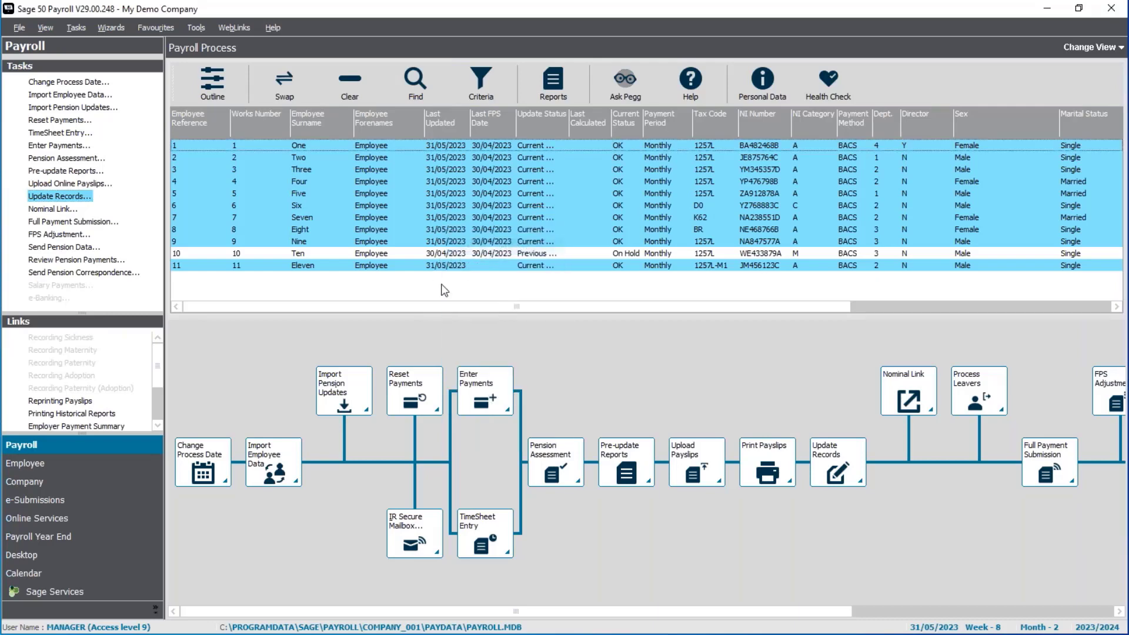
{"action": "left_click", "coordinate": [684, 198]}
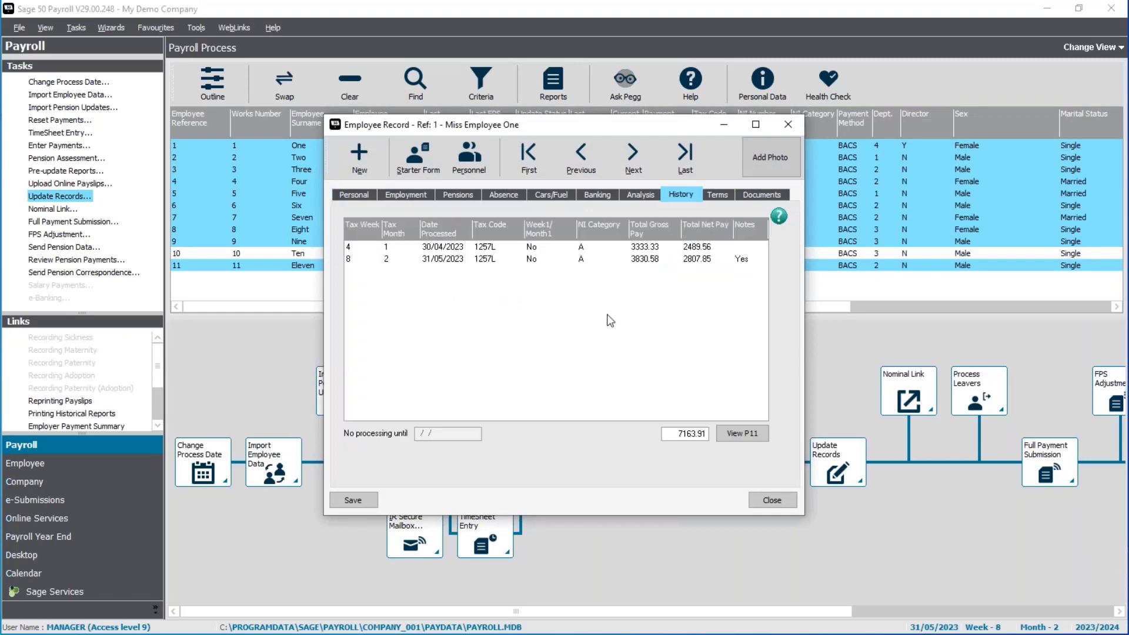
{"action": "left_click", "coordinate": [446, 261]}
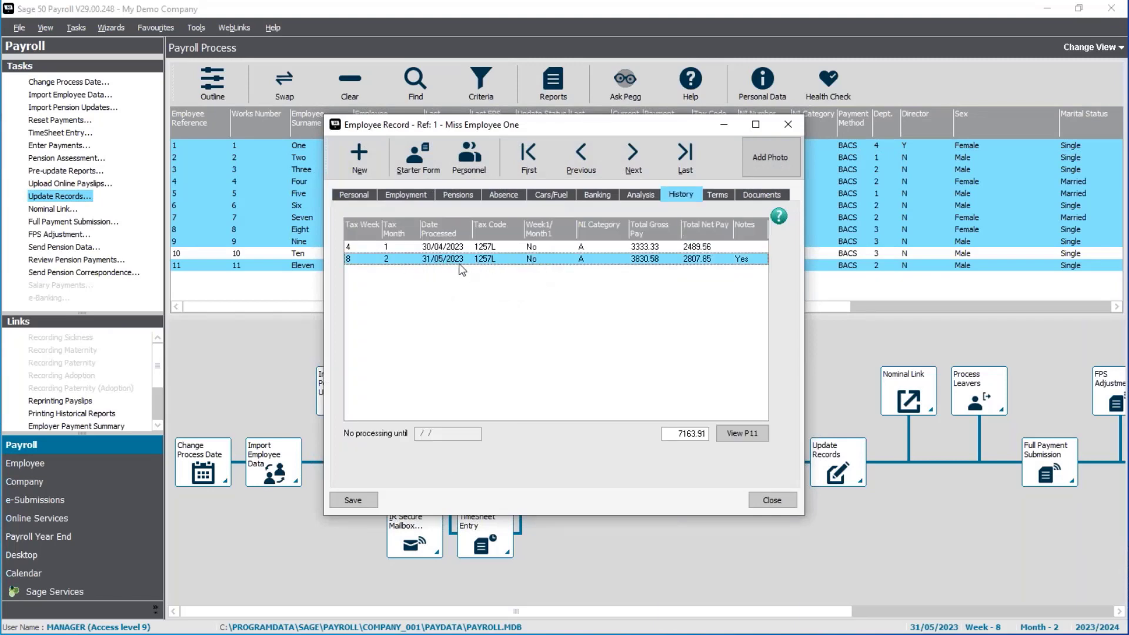
{"action": "left_click", "coordinate": [761, 498]}
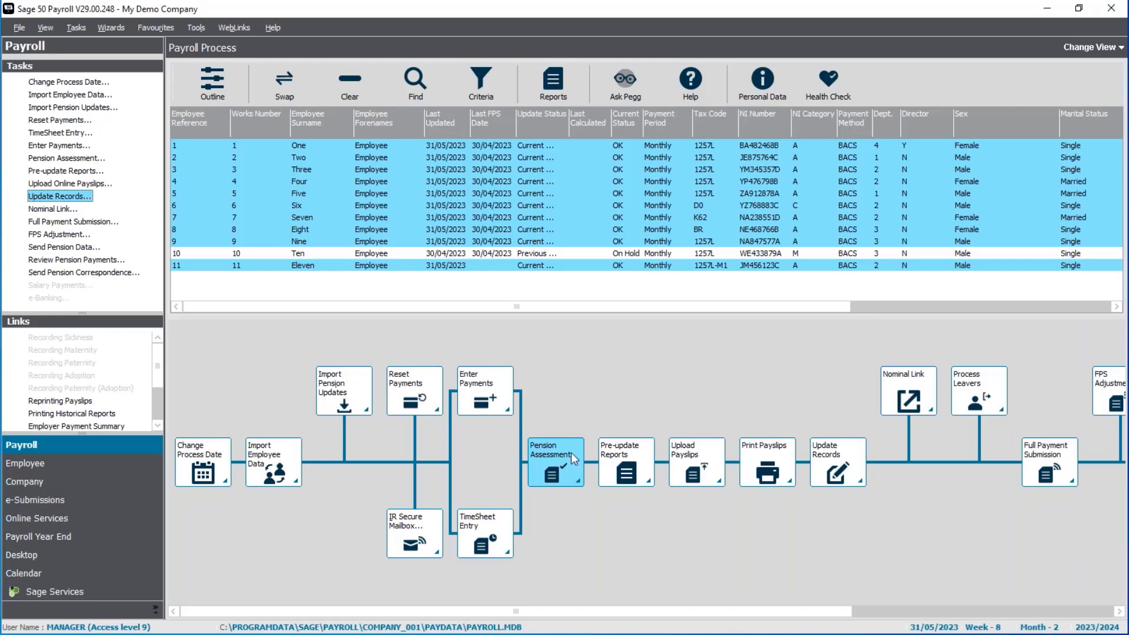
Clear the employee selection, select only Employee Three and open the leaving details in the Leaver Wizard.
{"action": "left_click", "coordinate": [287, 82]}
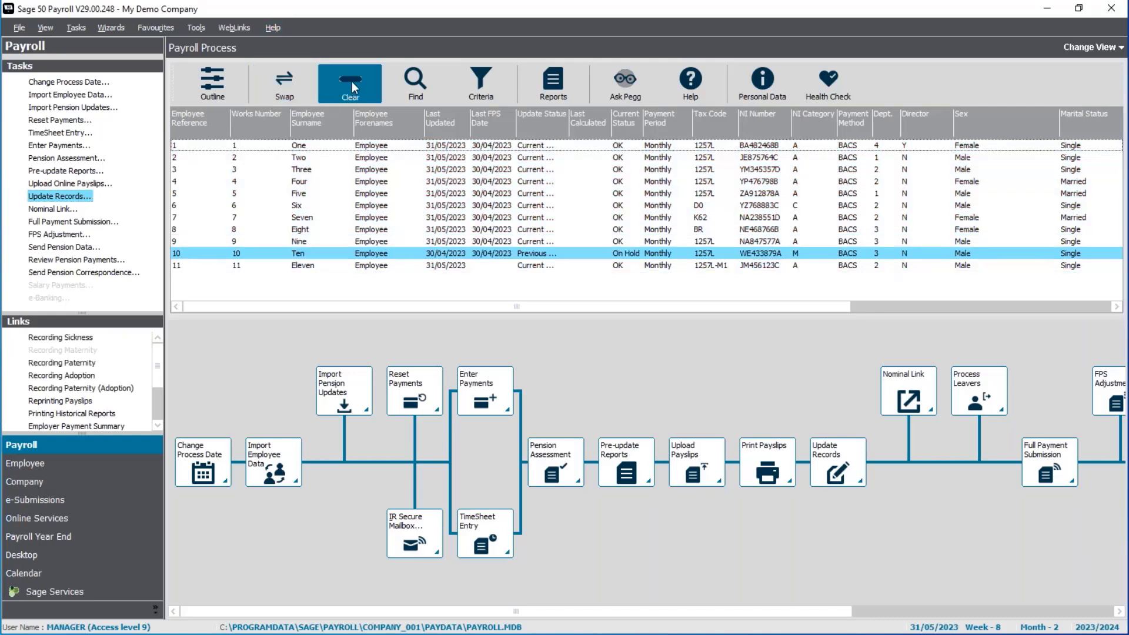
{"action": "left_click", "coordinate": [351, 81]}
{"action": "left_click", "coordinate": [323, 170]}
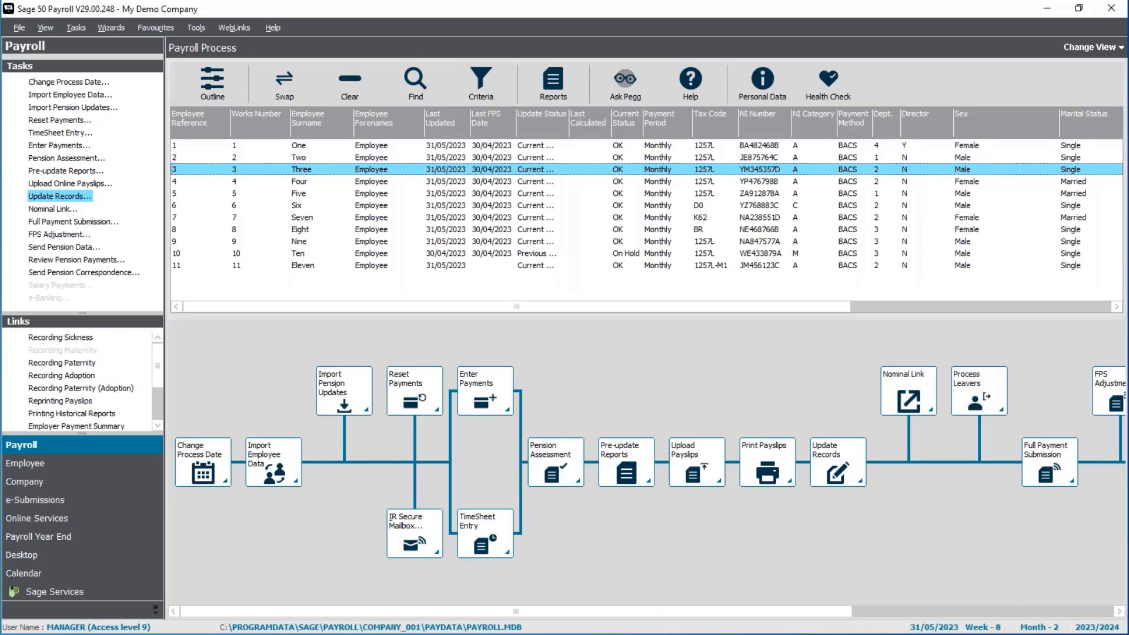
{"action": "left_click", "coordinate": [76, 469]}
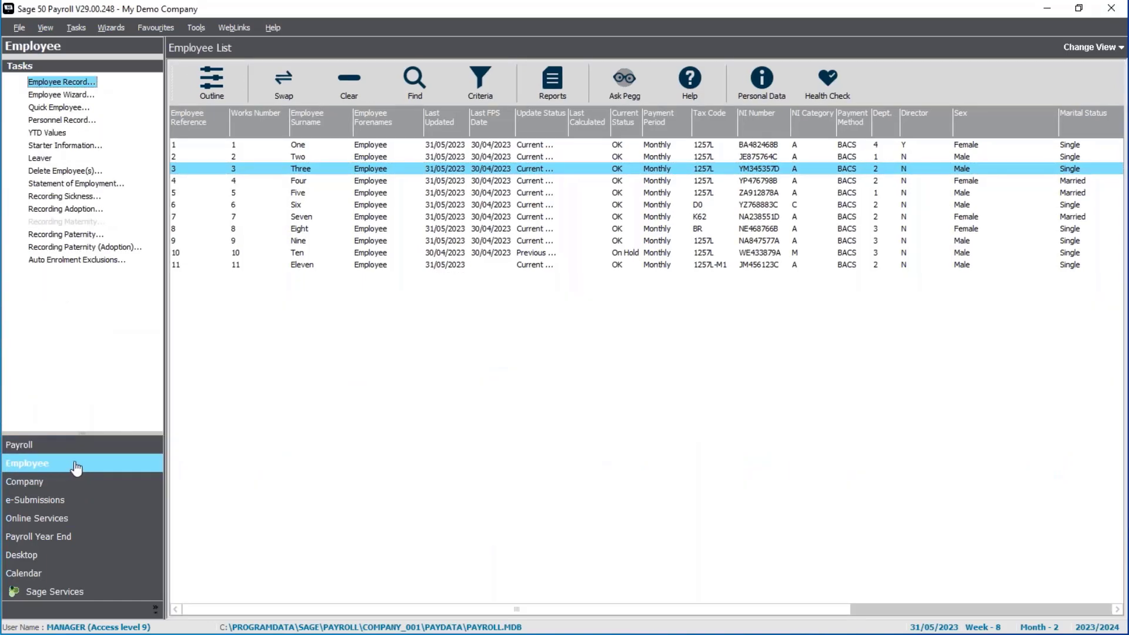
{"action": "left_click", "coordinate": [50, 161]}
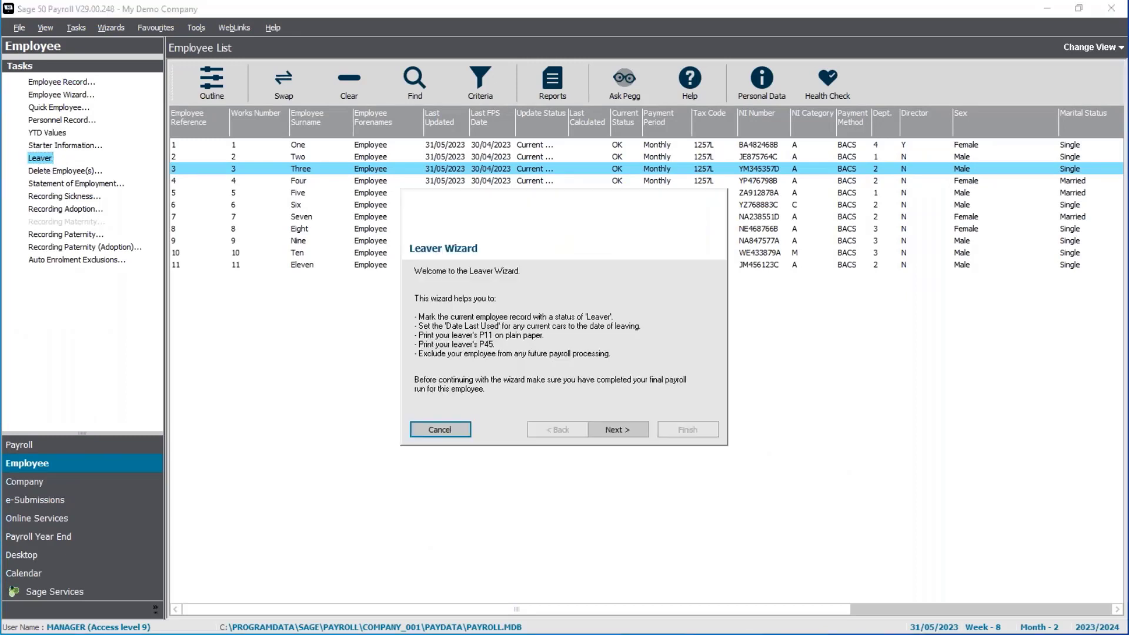
{"action": "left_click", "coordinate": [627, 426]}
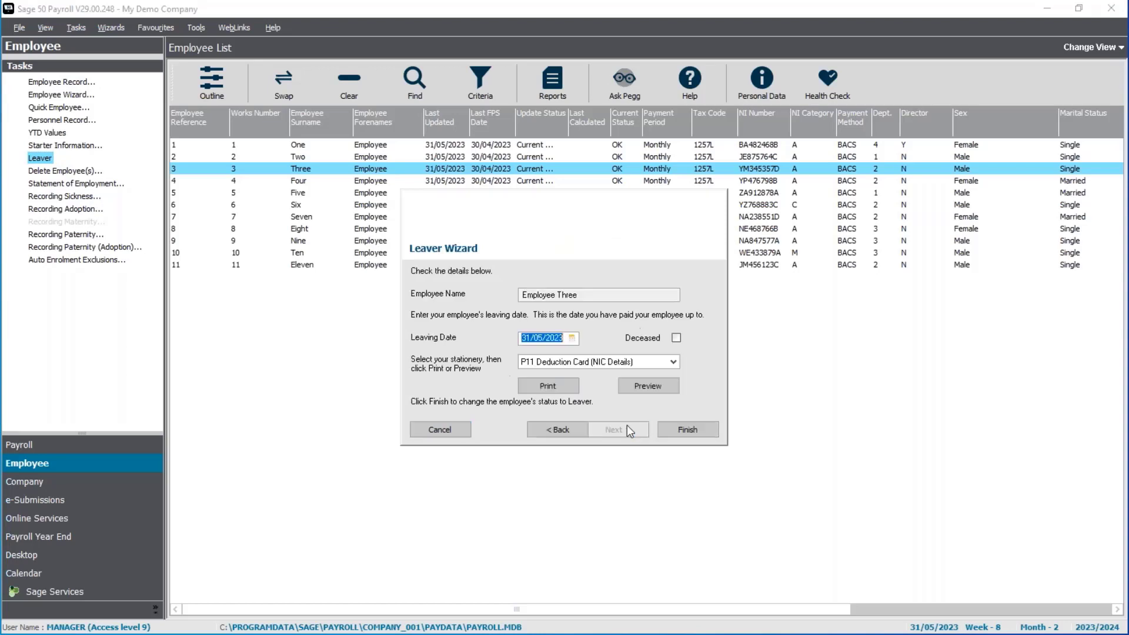
Set Employee Three's leaving date to 19/05/2023 and choose the P45 - Plain paper (for eSubmissions) stationery.
{"action": "left_click", "coordinate": [622, 410]}
{"action": "left_click", "coordinate": [673, 363]}
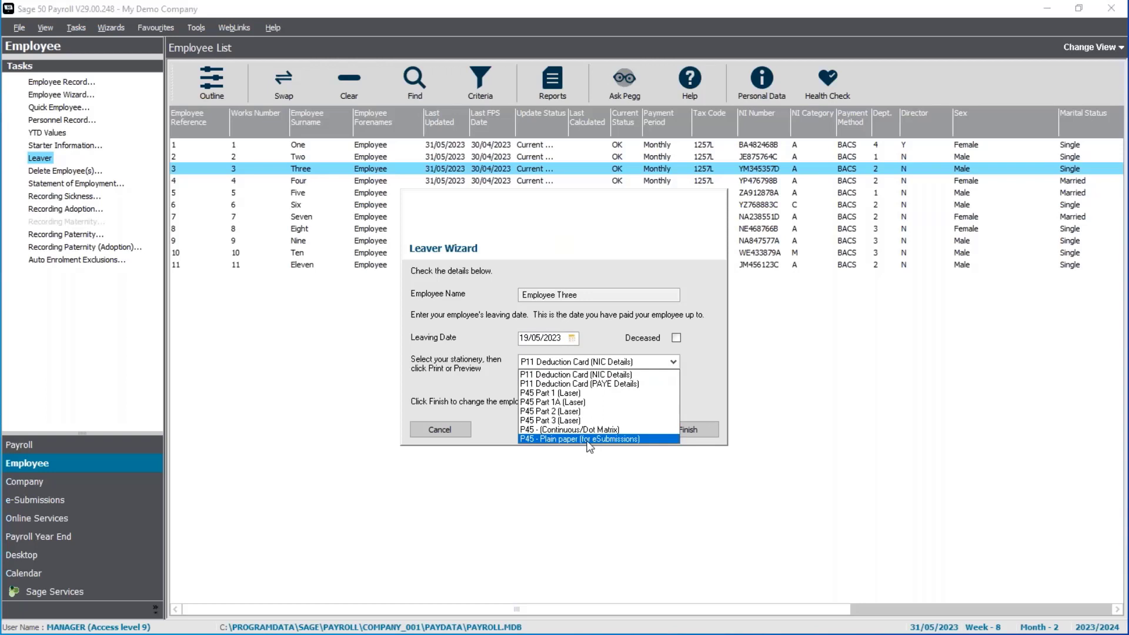
{"action": "left_click", "coordinate": [588, 439]}
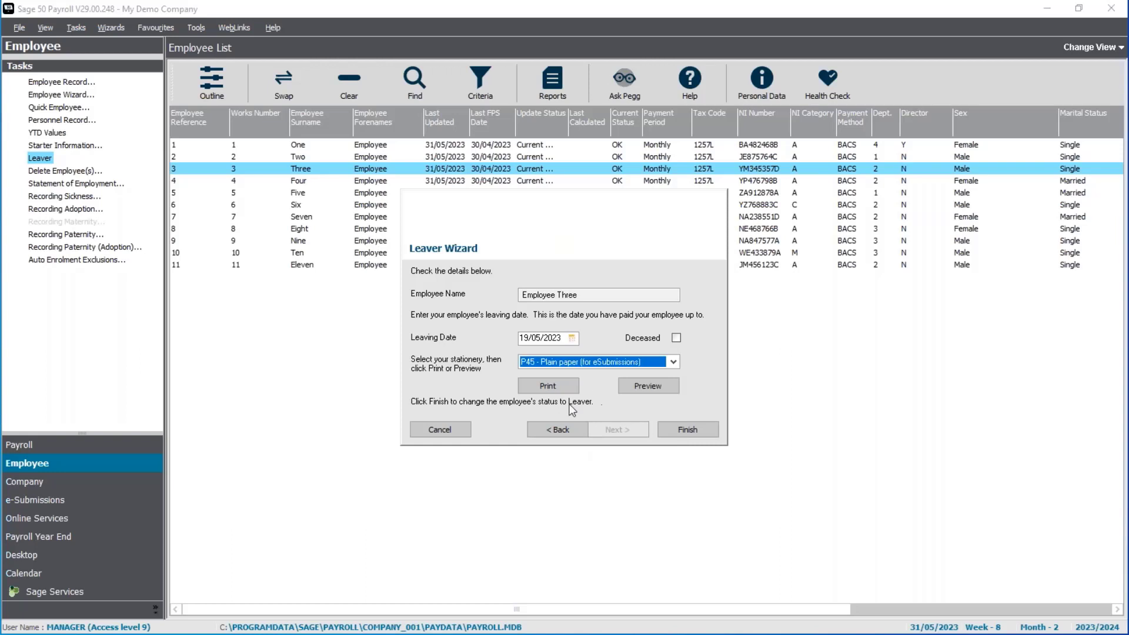
Preview all the P45 pages for Employee Three, then finish the Leaver Wizard to mark the employee as a leaver.
{"action": "left_click", "coordinate": [629, 388]}
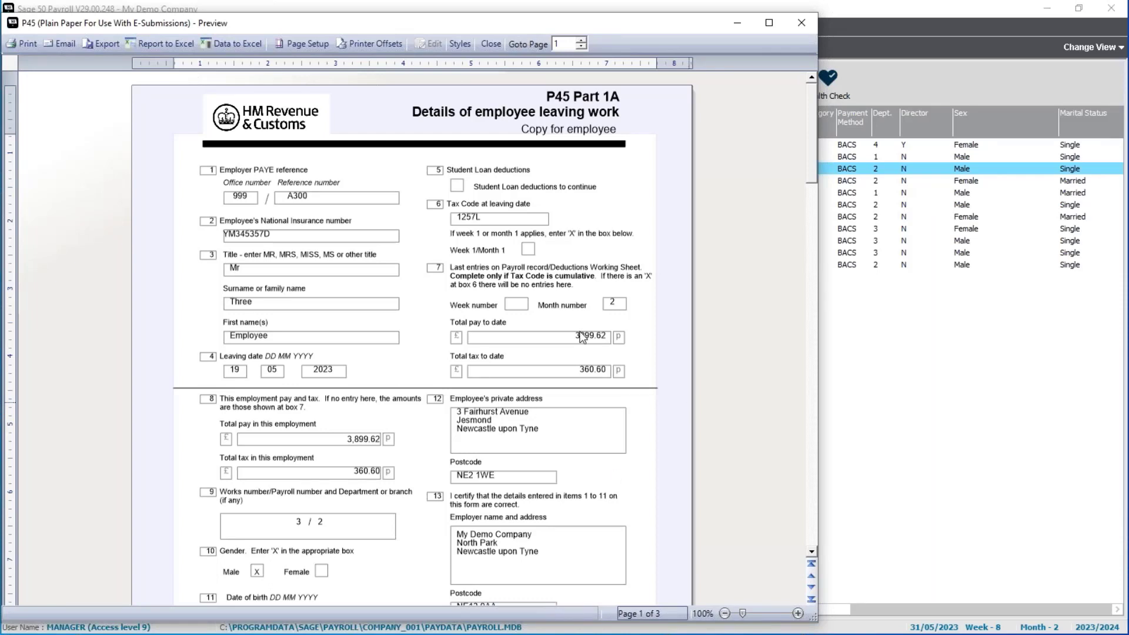
{"action": "left_click", "coordinate": [812, 588]}
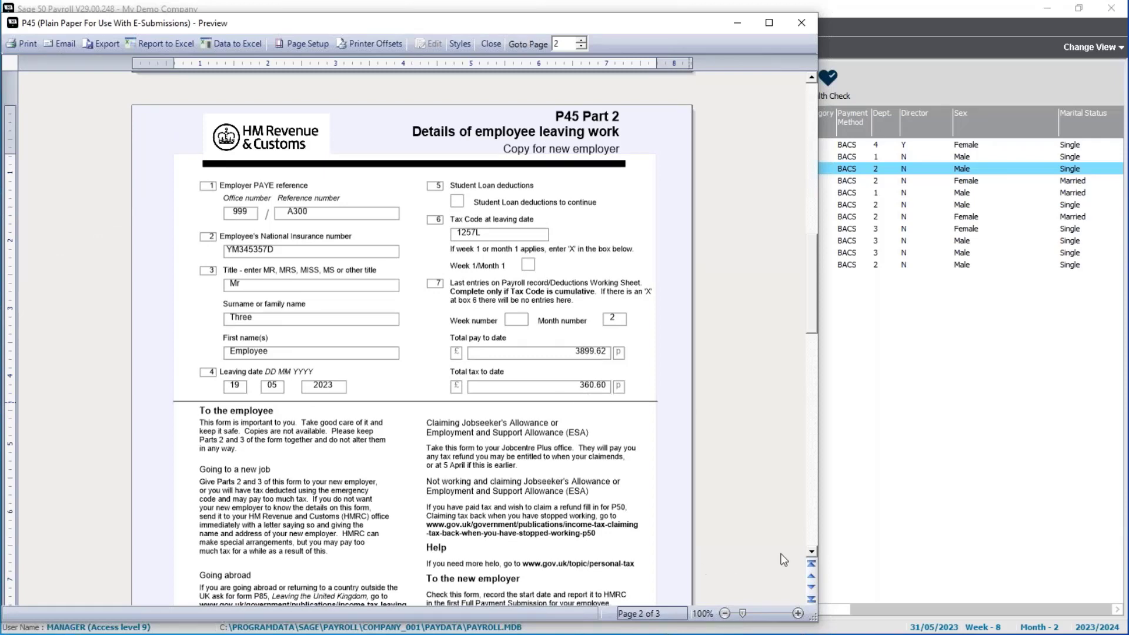
{"action": "left_click", "coordinate": [811, 588]}
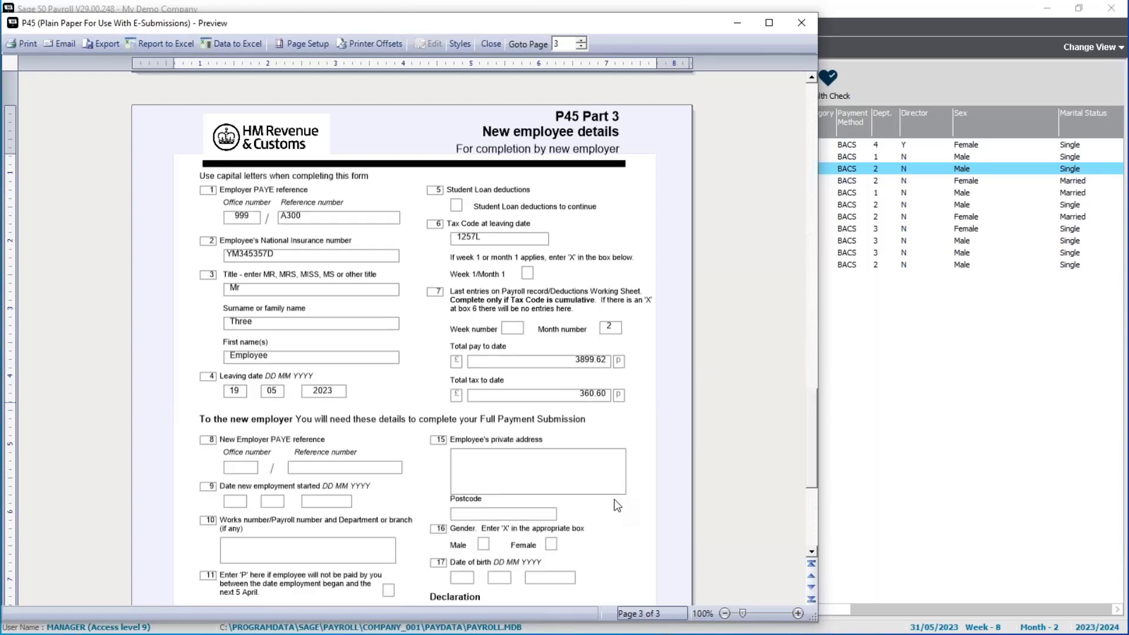
{"action": "left_click", "coordinate": [815, 576]}
{"action": "left_click", "coordinate": [816, 576]}
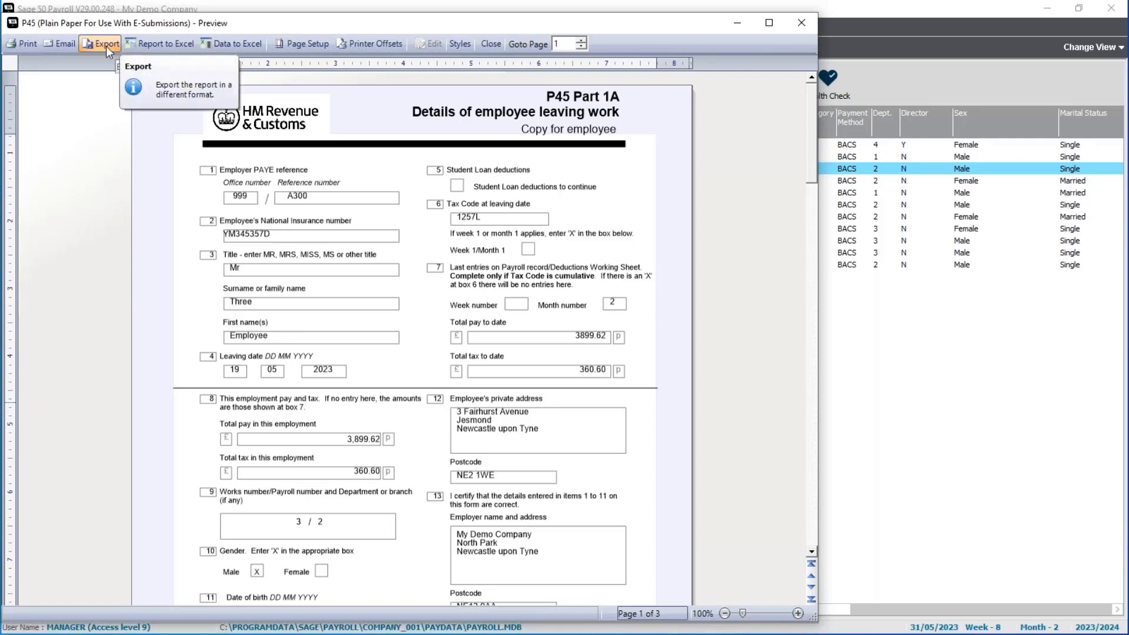
{"action": "left_click", "coordinate": [495, 46]}
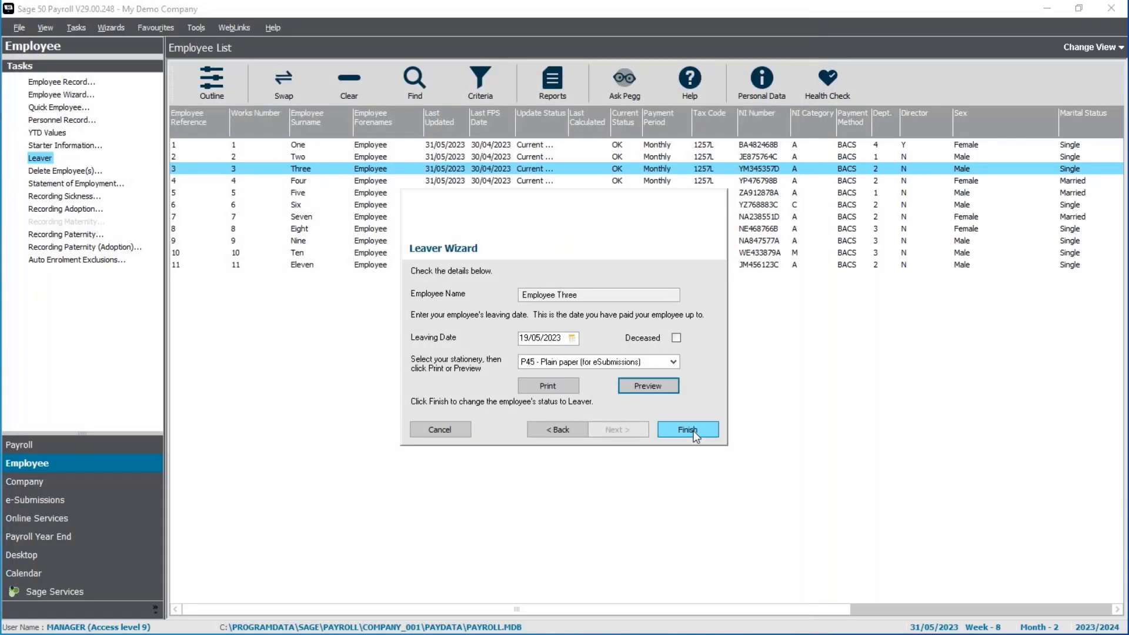
{"action": "left_click", "coordinate": [688, 429]}
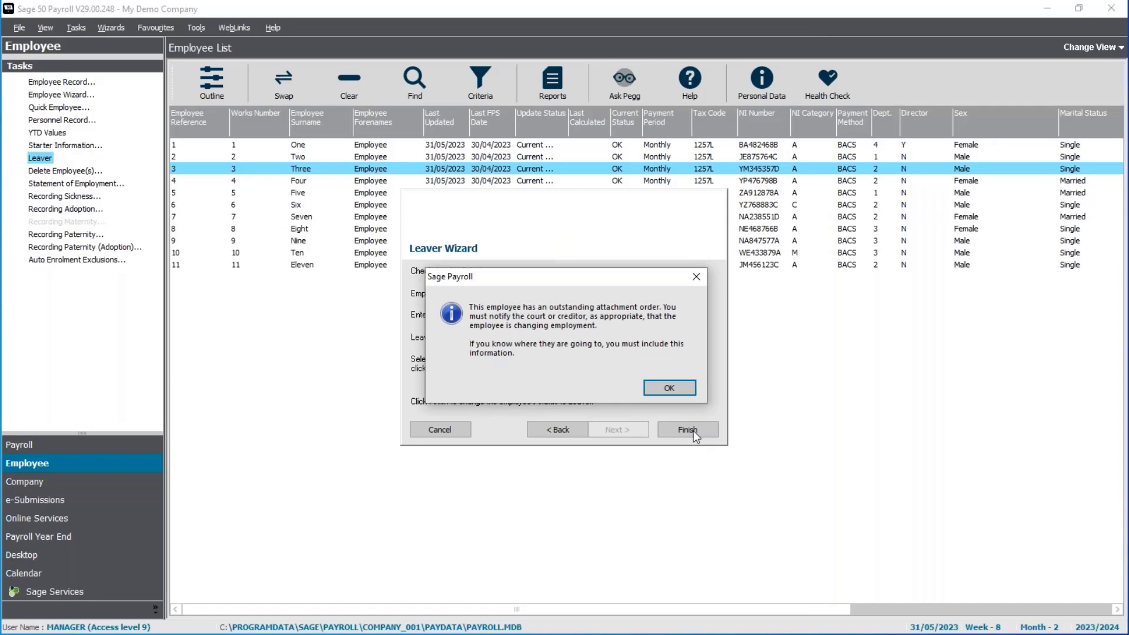
{"action": "left_click", "coordinate": [669, 388]}
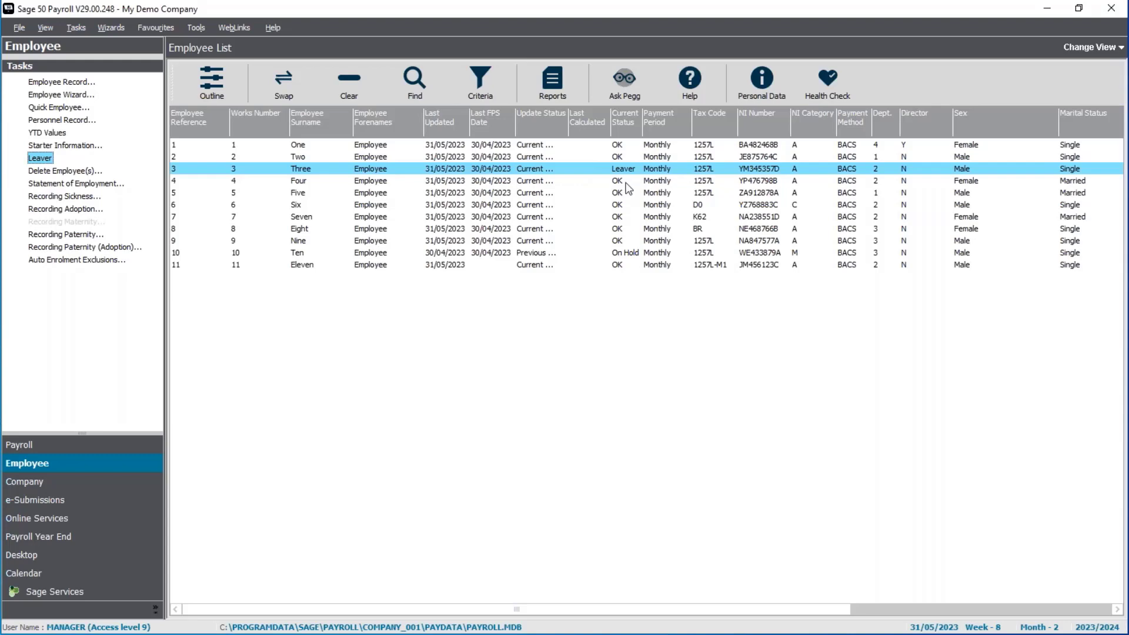
Filter the employee list to exclude current year leavers.
{"action": "left_click", "coordinate": [479, 93]}
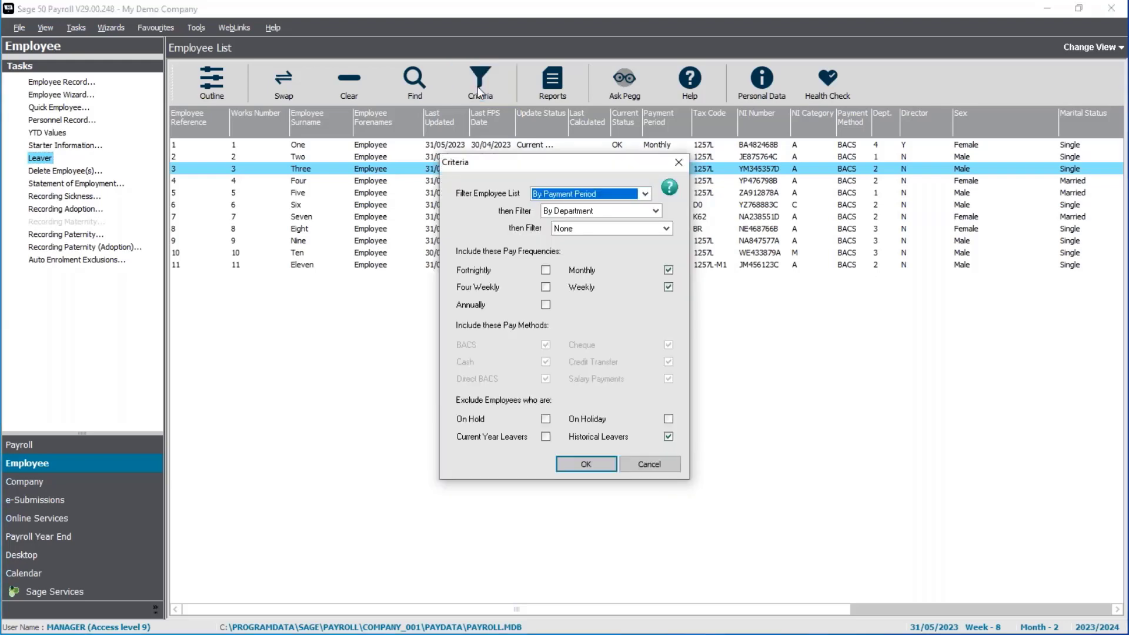
{"action": "left_click", "coordinate": [546, 437]}
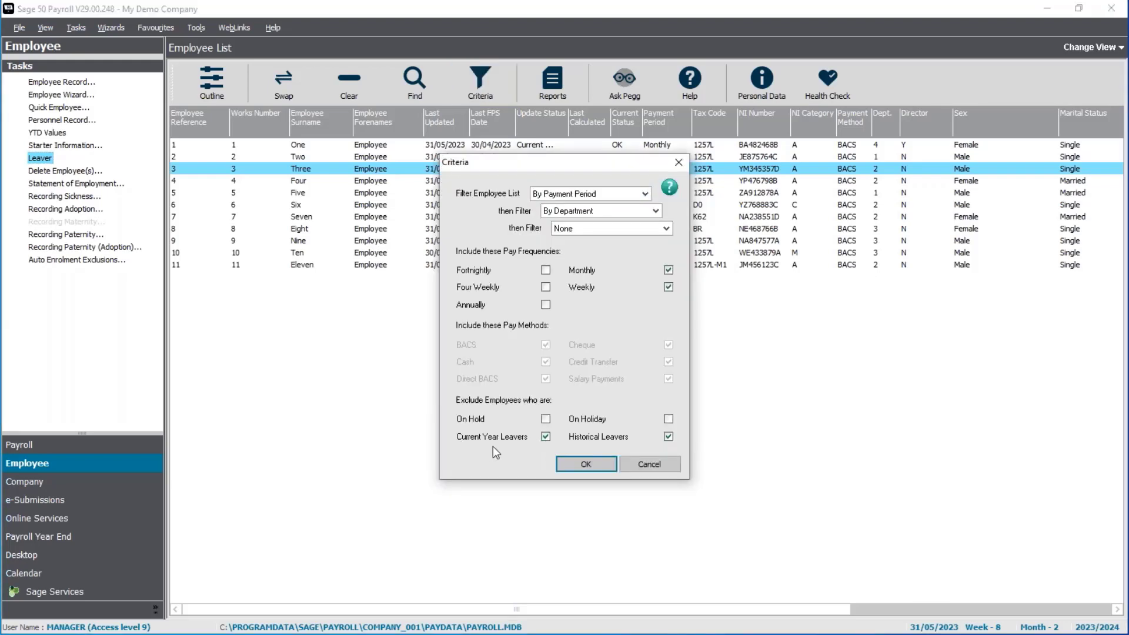
{"action": "left_click", "coordinate": [582, 464]}
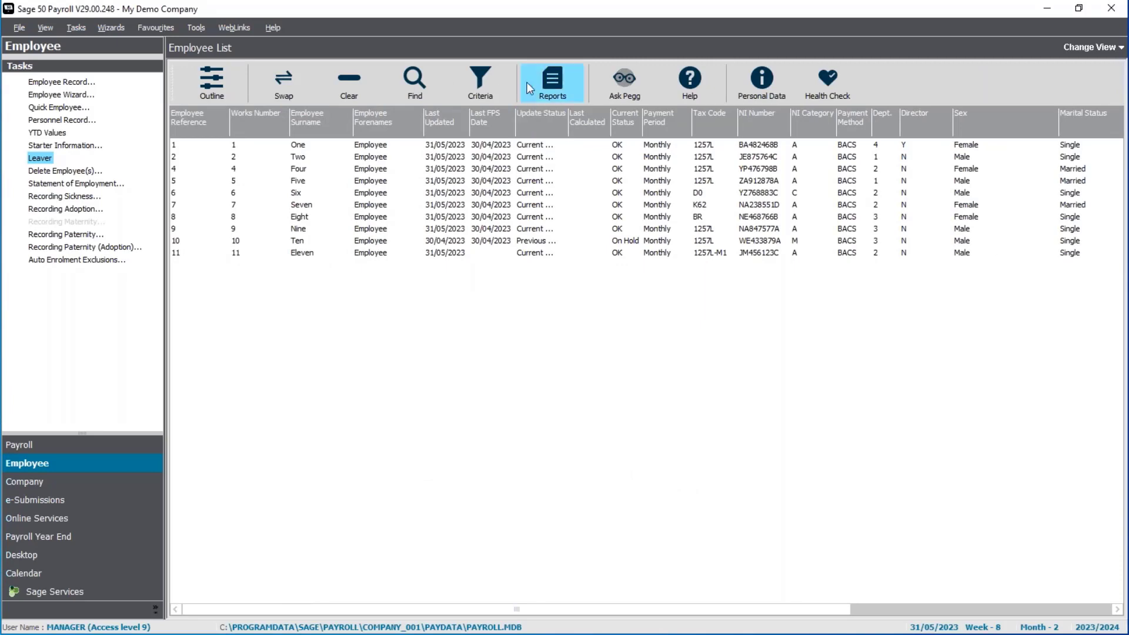
Include current year leavers in the employee list again and hide the employee groups outline.
{"action": "left_click", "coordinate": [488, 69]}
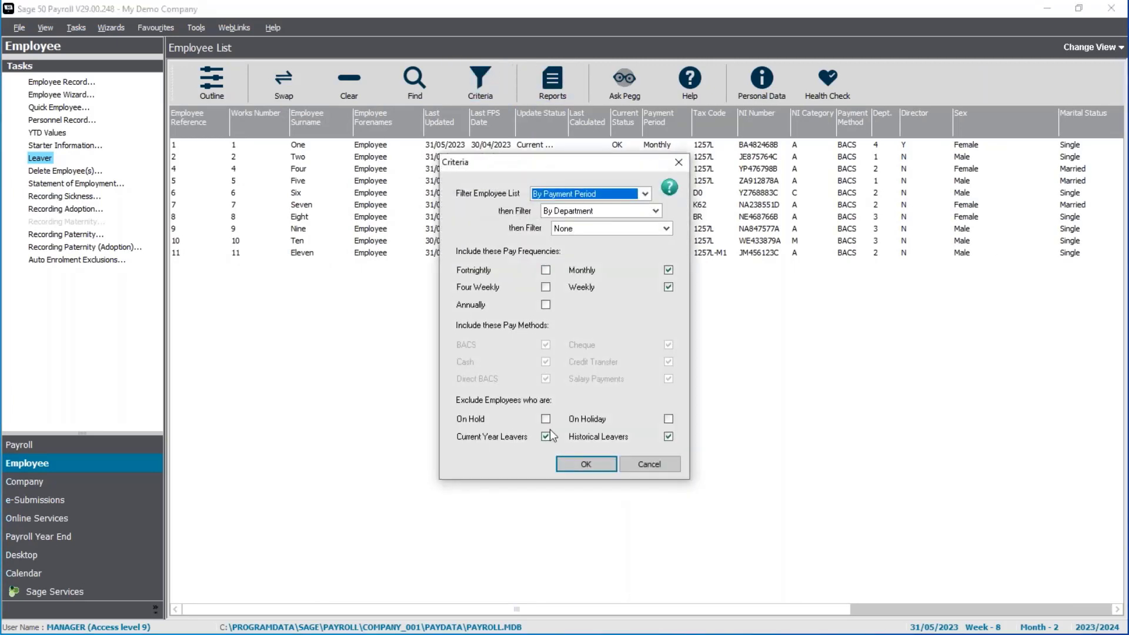
{"action": "left_click", "coordinate": [546, 436]}
{"action": "left_click", "coordinate": [577, 463]}
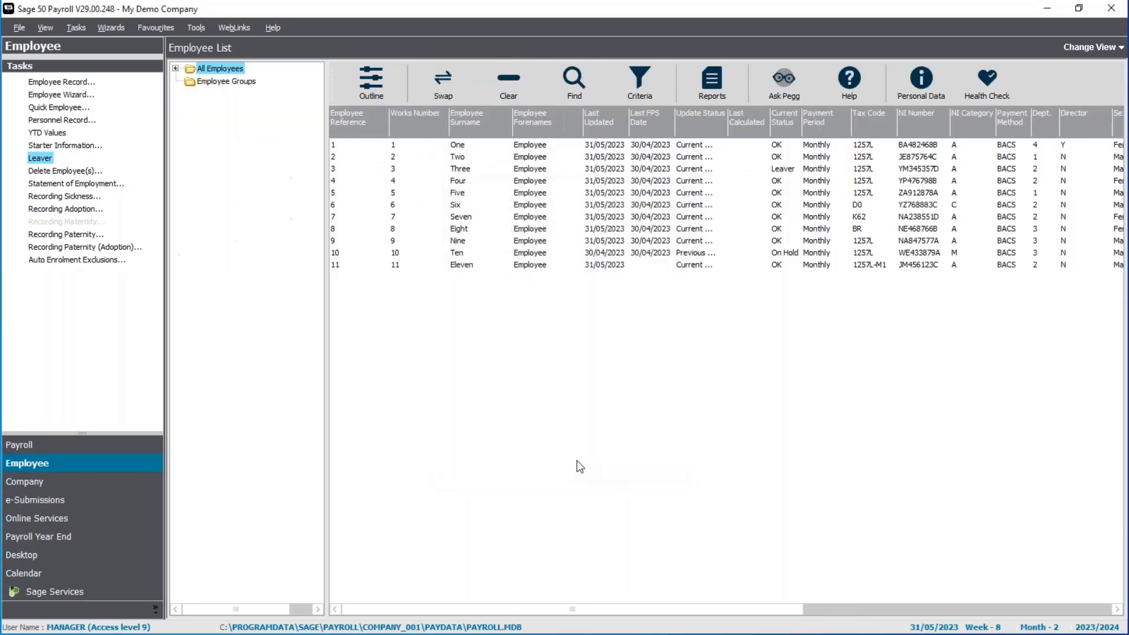
{"action": "left_click", "coordinate": [380, 78]}
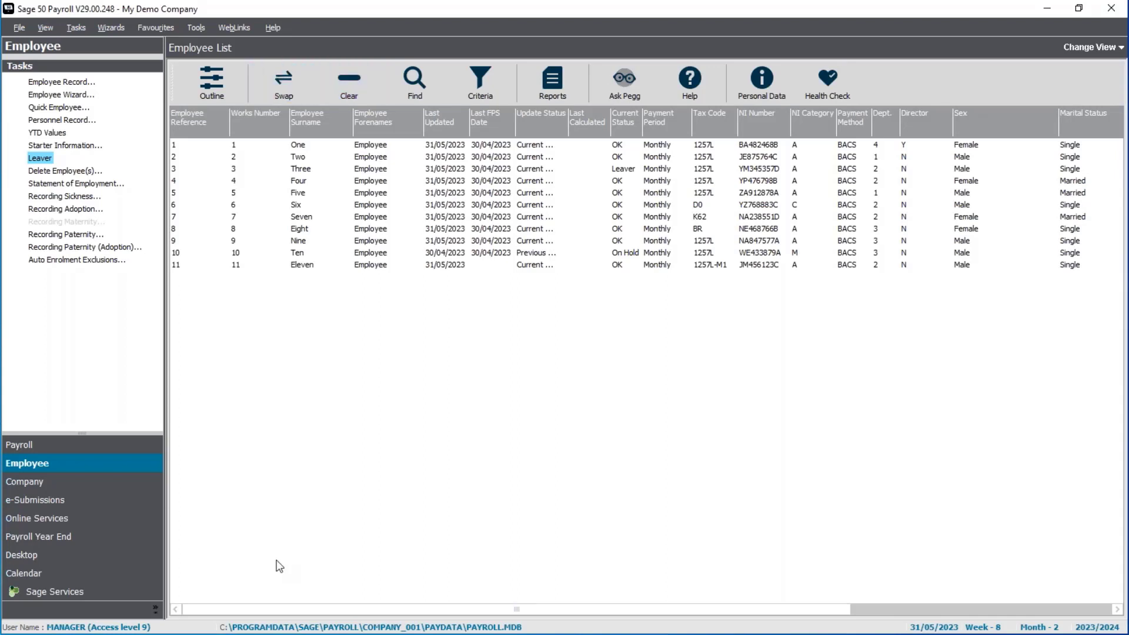
Return to the Payroll module and display the Payroll Process view at its submission stages.
{"action": "left_click", "coordinate": [81, 450]}
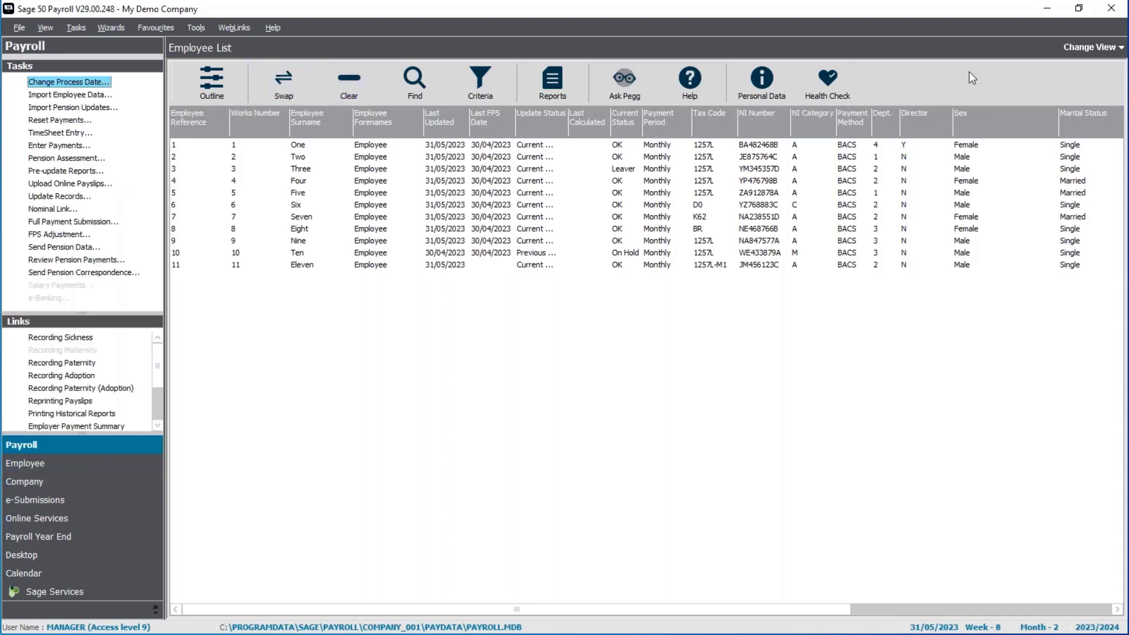
{"action": "left_click", "coordinate": [1089, 47]}
{"action": "left_click", "coordinate": [1071, 78]}
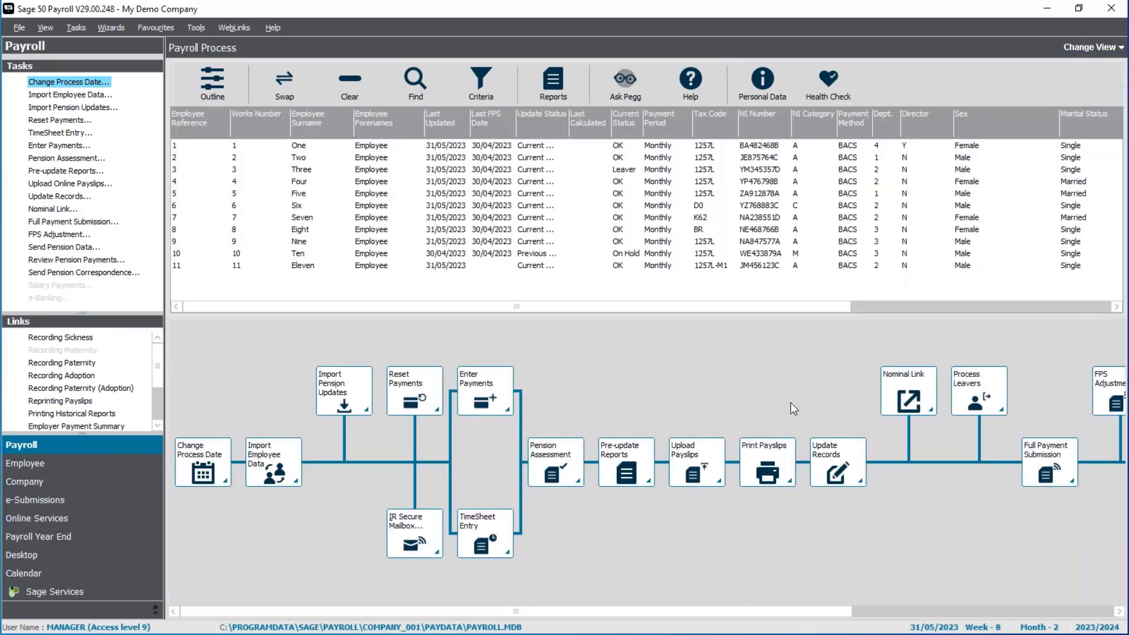
{"action": "left_click", "coordinate": [983, 612]}
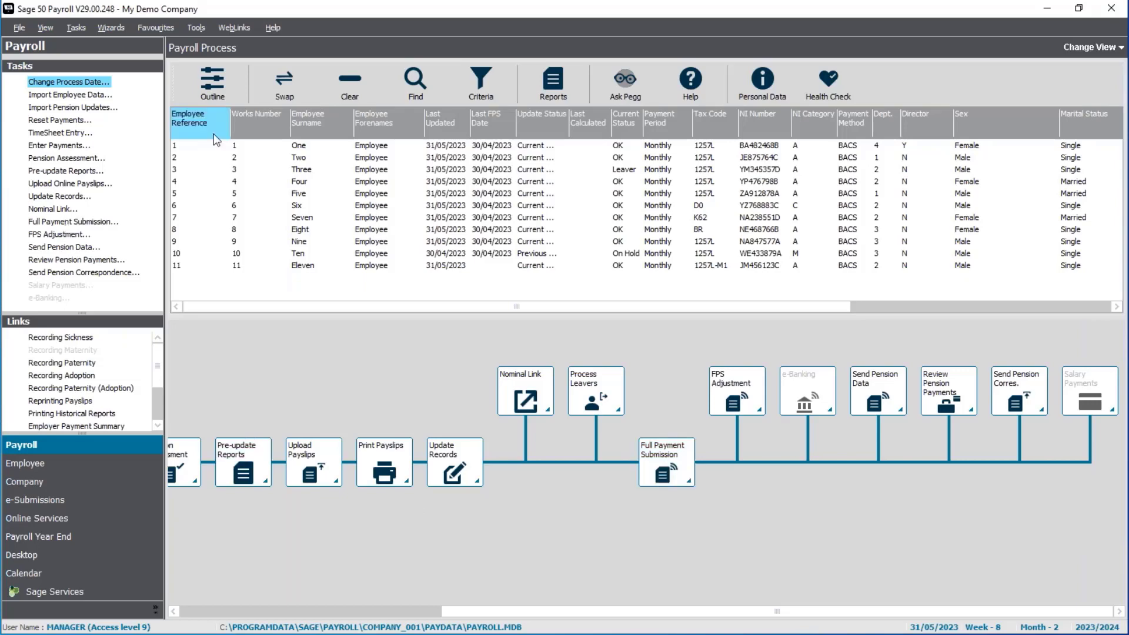
Start a Full Payment Submission for all employees, keeping the on-hold Employee Ten included.
{"action": "left_click", "coordinate": [285, 80]}
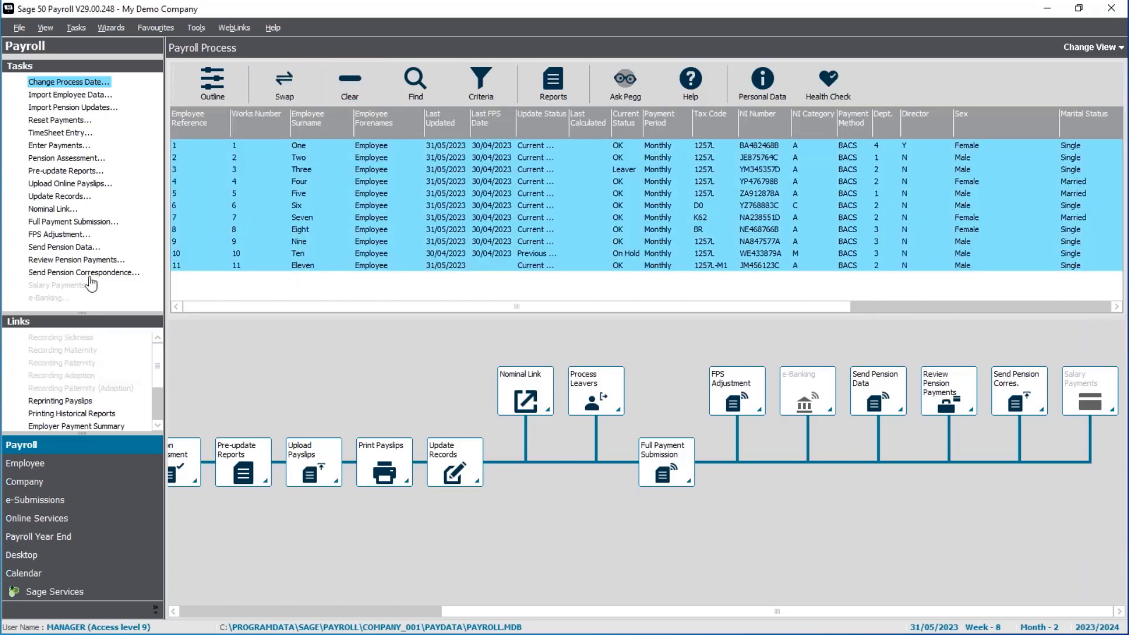
{"action": "left_click", "coordinate": [79, 223]}
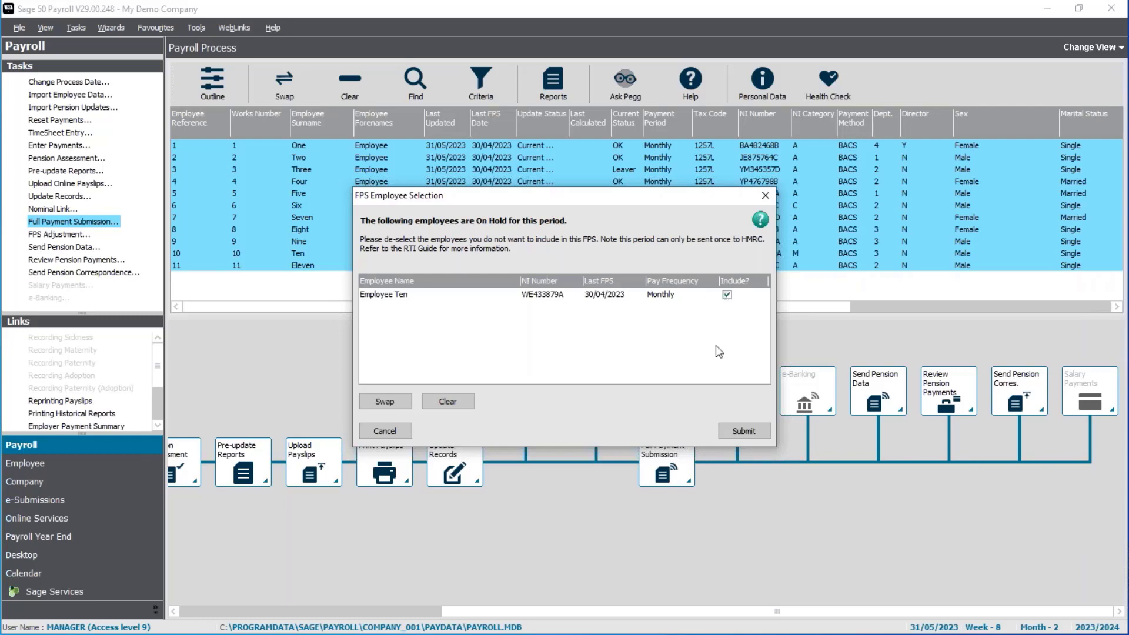
{"action": "left_click", "coordinate": [754, 436]}
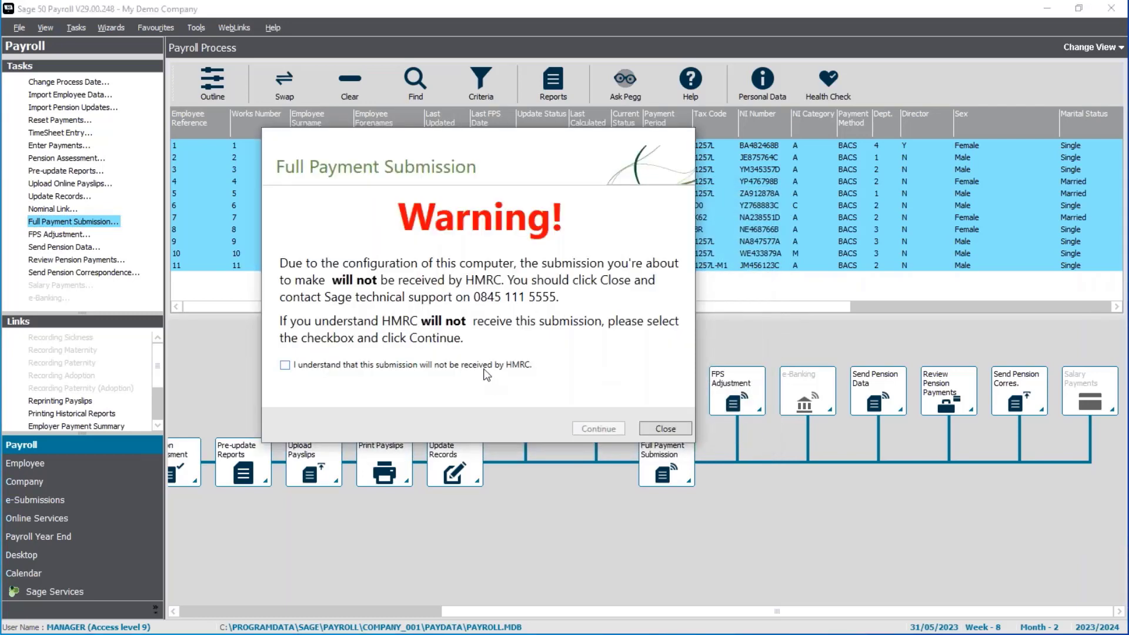
Acknowledge that HMRC will not receive the submission, accept the notice and proceed with the existing gateway credentials and company details.
{"action": "left_click", "coordinate": [427, 365]}
{"action": "left_click", "coordinate": [599, 428]}
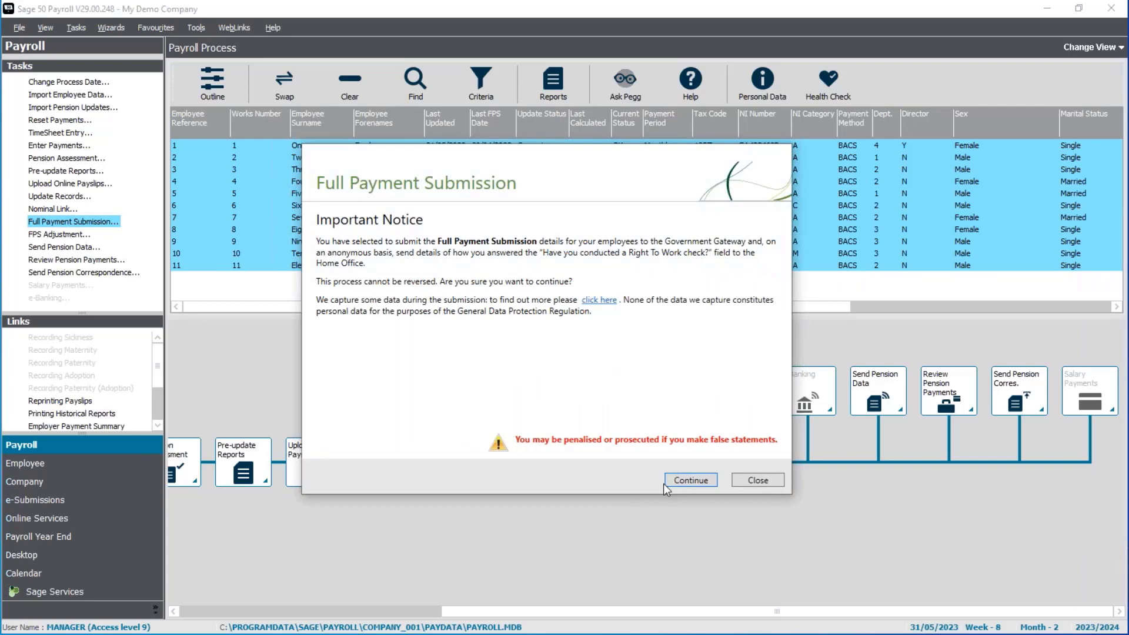
{"action": "left_click", "coordinate": [696, 486]}
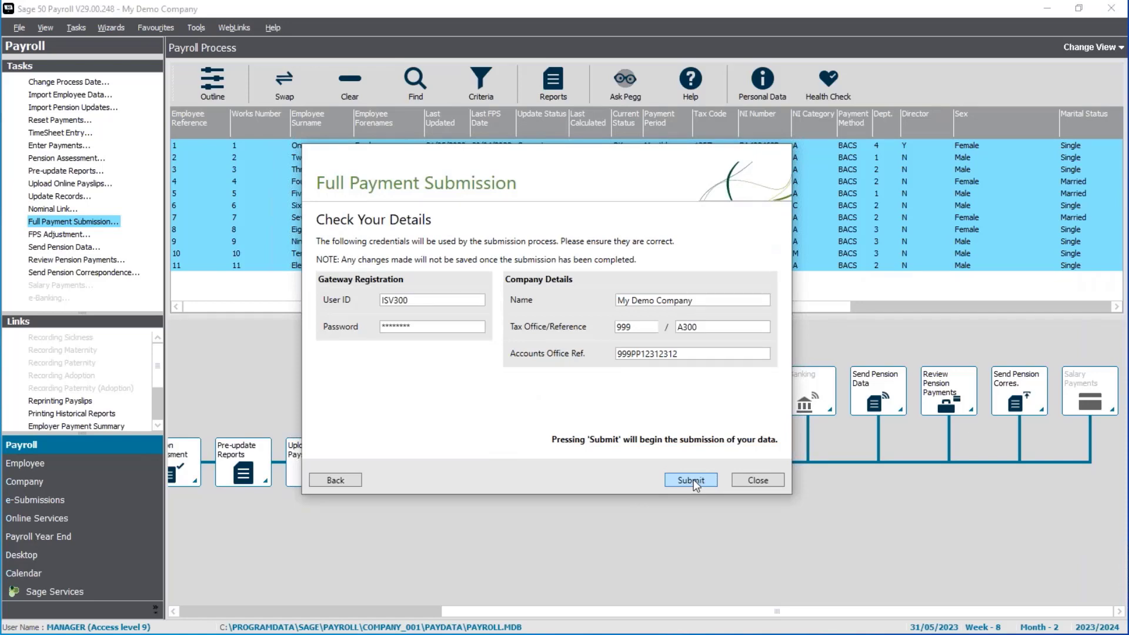
{"action": "left_click", "coordinate": [694, 479]}
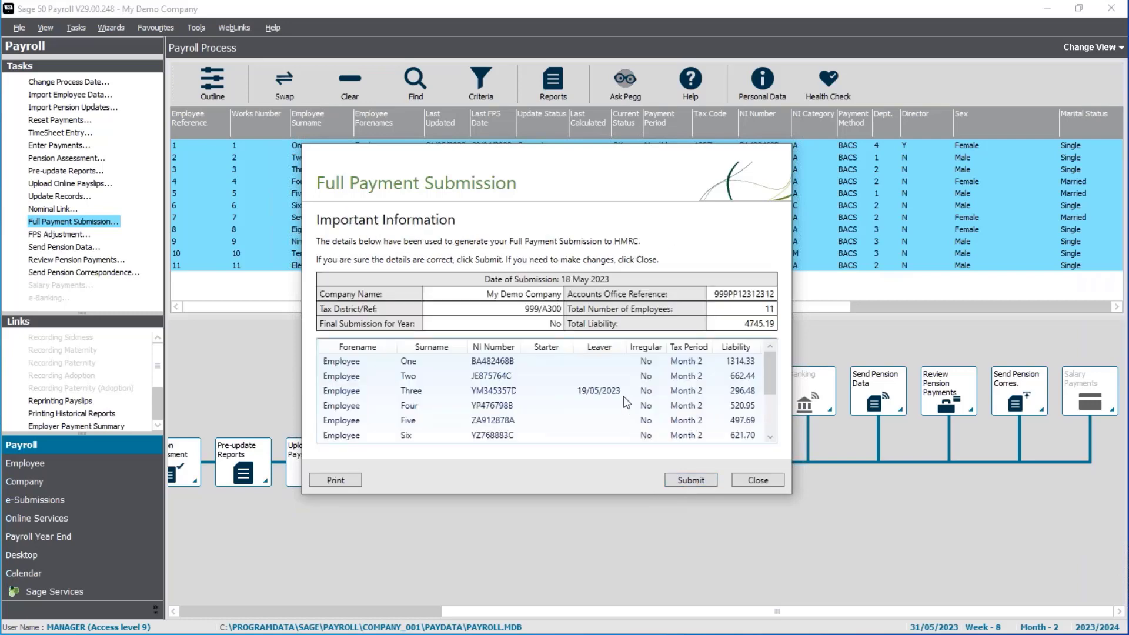
Check the employees listed in the Full Payment Submission summary, send the submission and clear the employee selection.
{"action": "scroll", "coordinate": [574, 432], "scroll_direction": "down", "scroll_amount": 2}
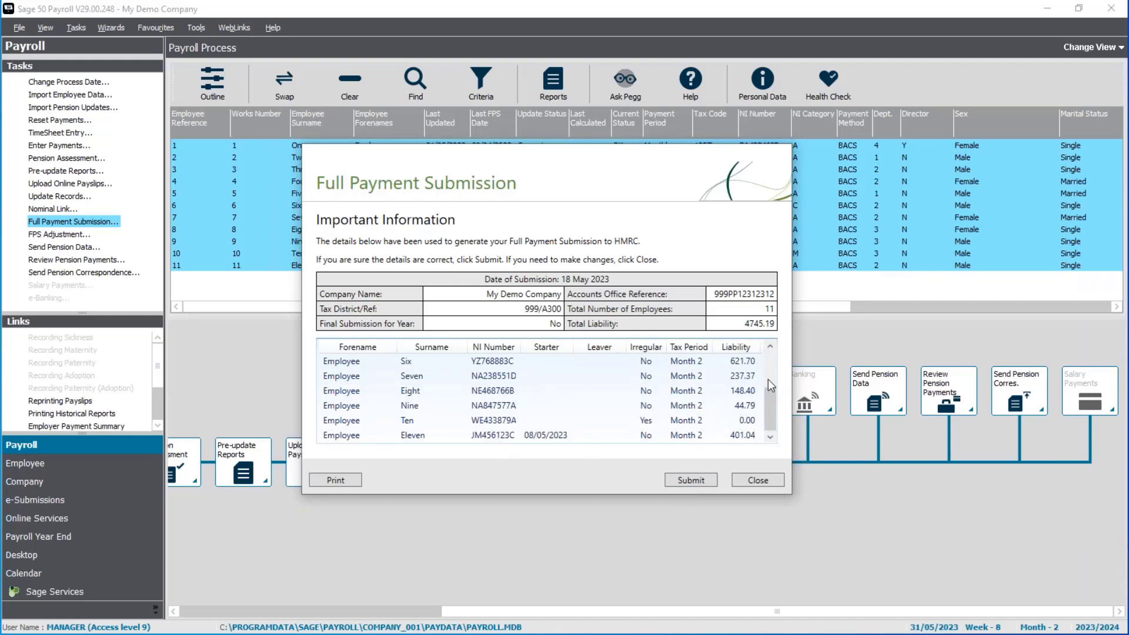
{"action": "left_click", "coordinate": [769, 359]}
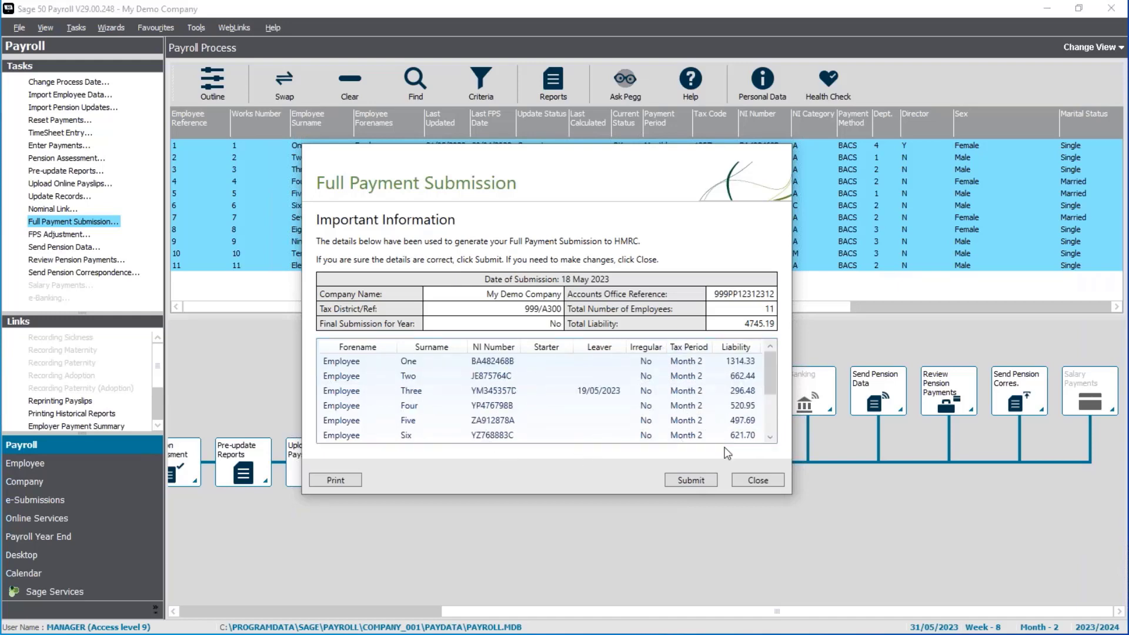
{"action": "left_click", "coordinate": [774, 423]}
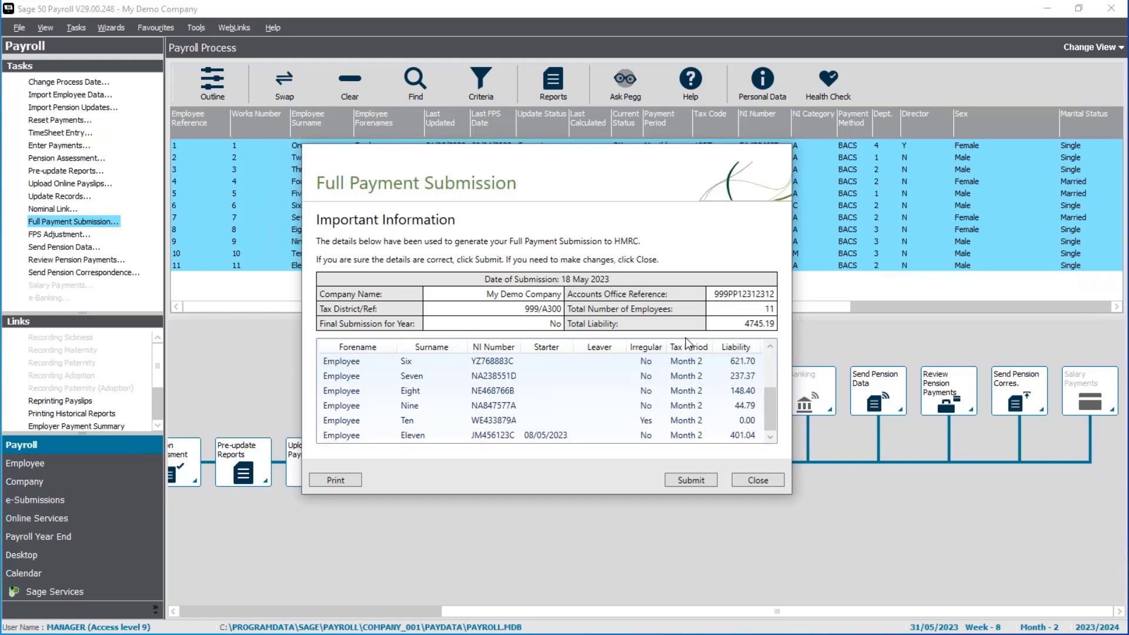
{"action": "left_click", "coordinate": [680, 481]}
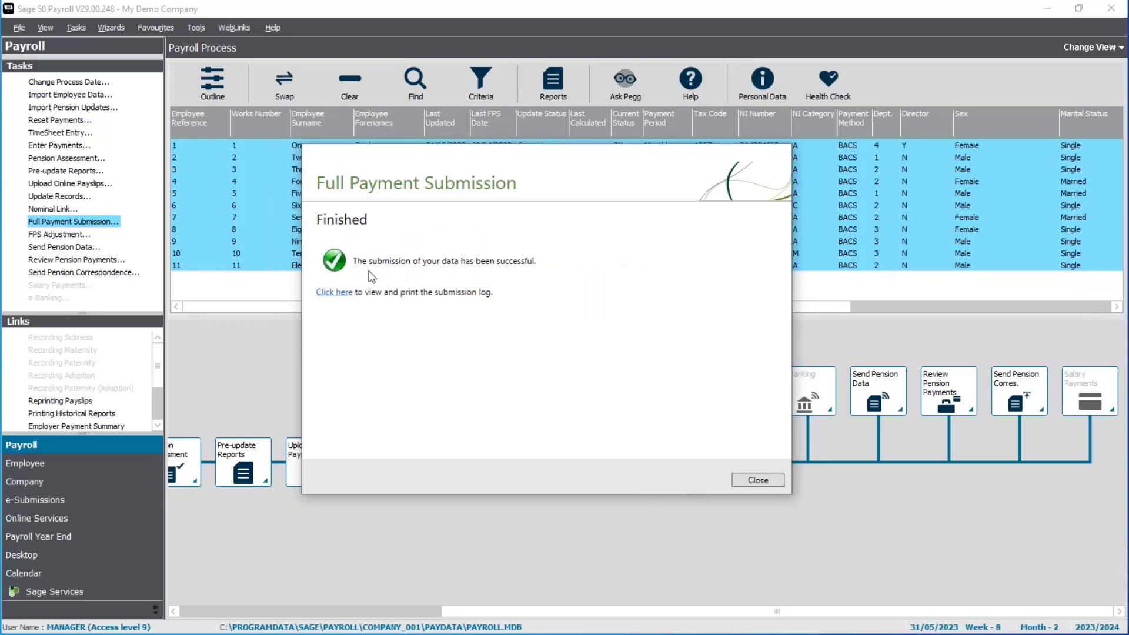
{"action": "left_click", "coordinate": [747, 481]}
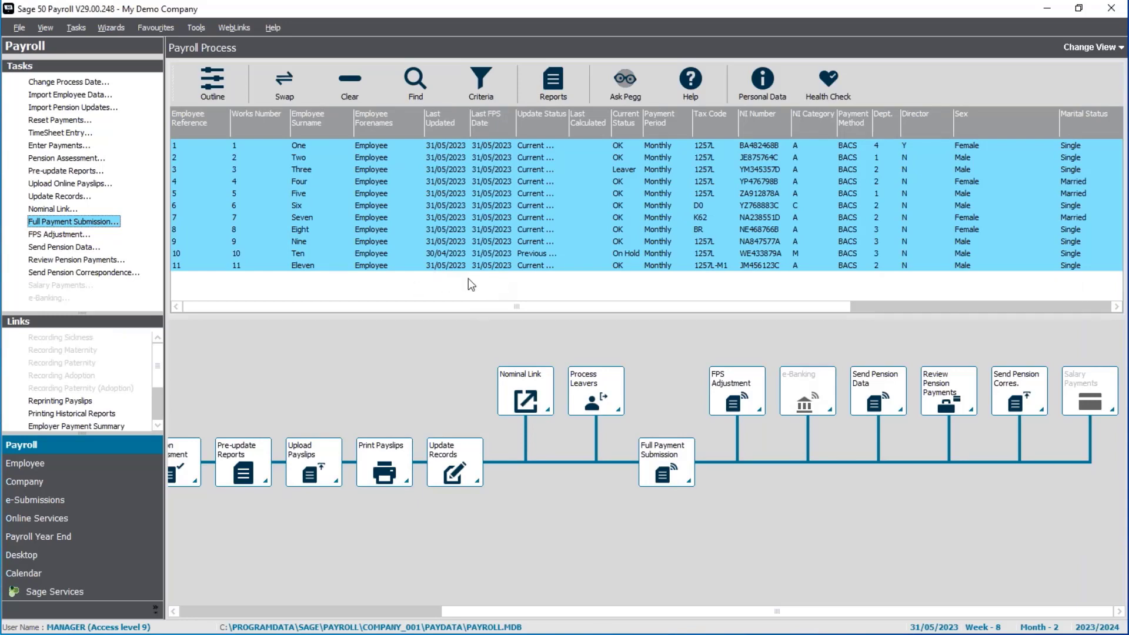
{"action": "left_click", "coordinate": [357, 77]}
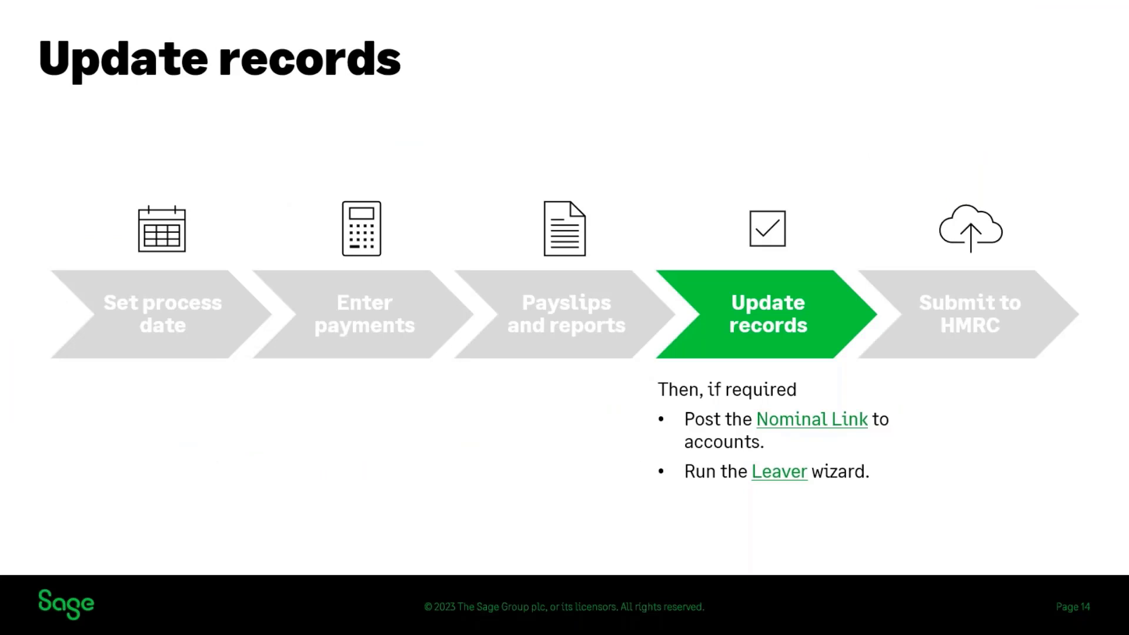
{"action": "key", "text": "Right"}
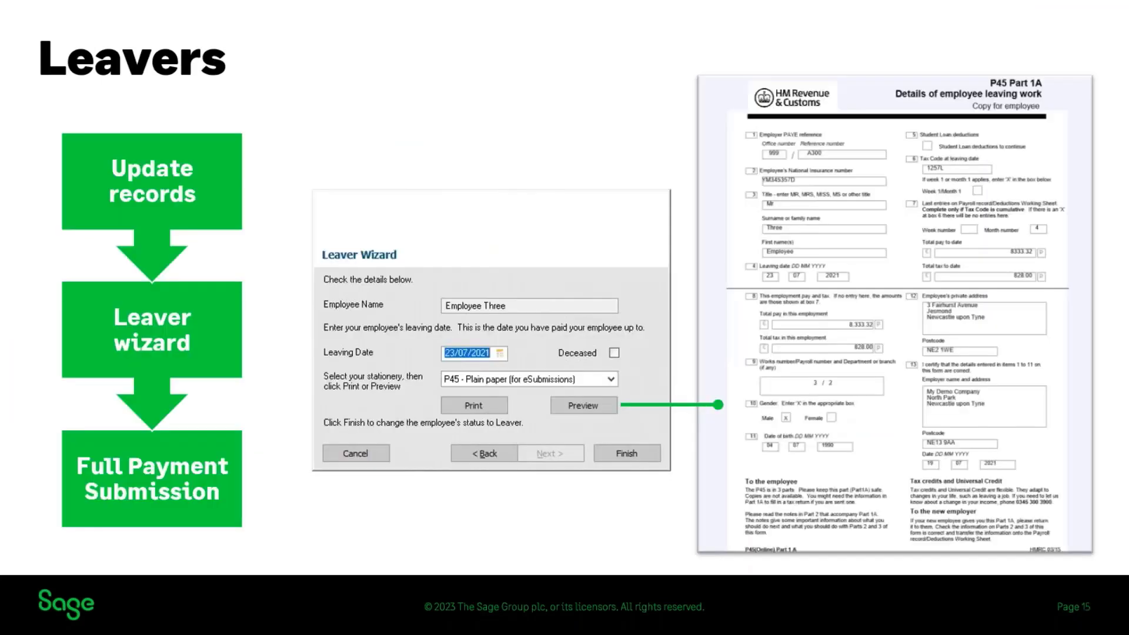
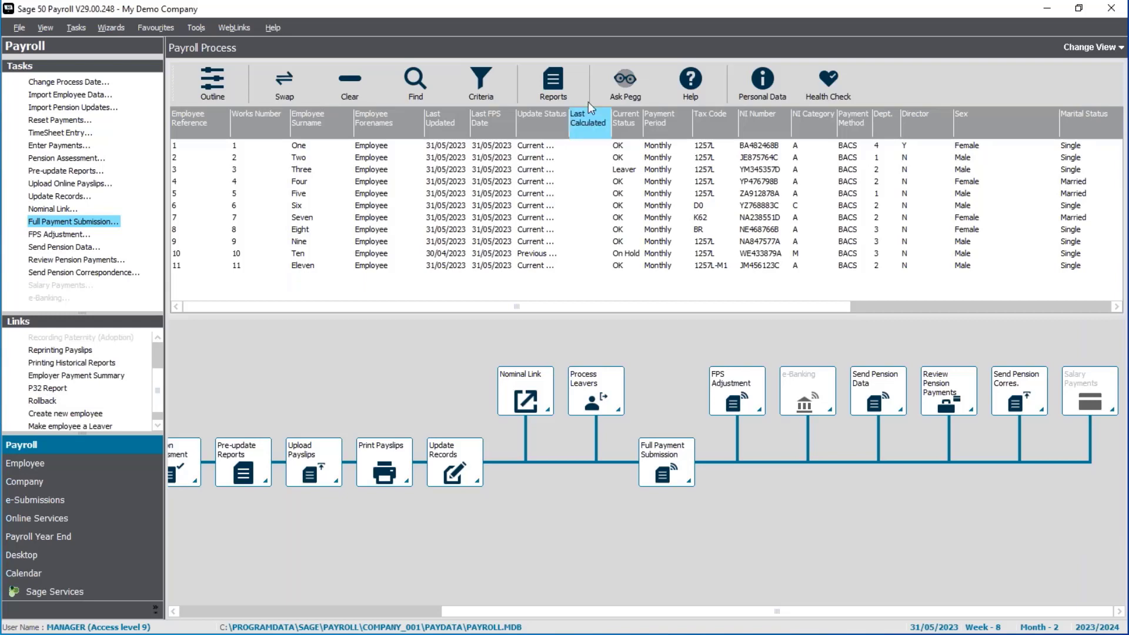
Preview the favourite report Form P32 - Employer Payment Record for tax month 2.
{"action": "left_click", "coordinate": [550, 95]}
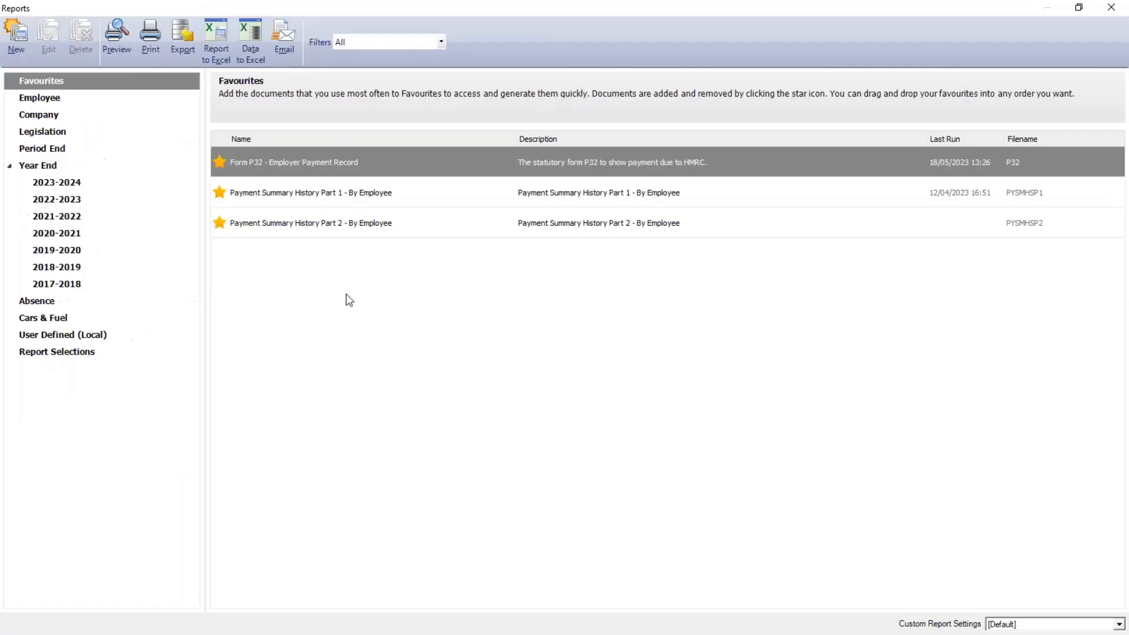
{"action": "left_click", "coordinate": [54, 149]}
{"action": "left_click", "coordinate": [345, 331]}
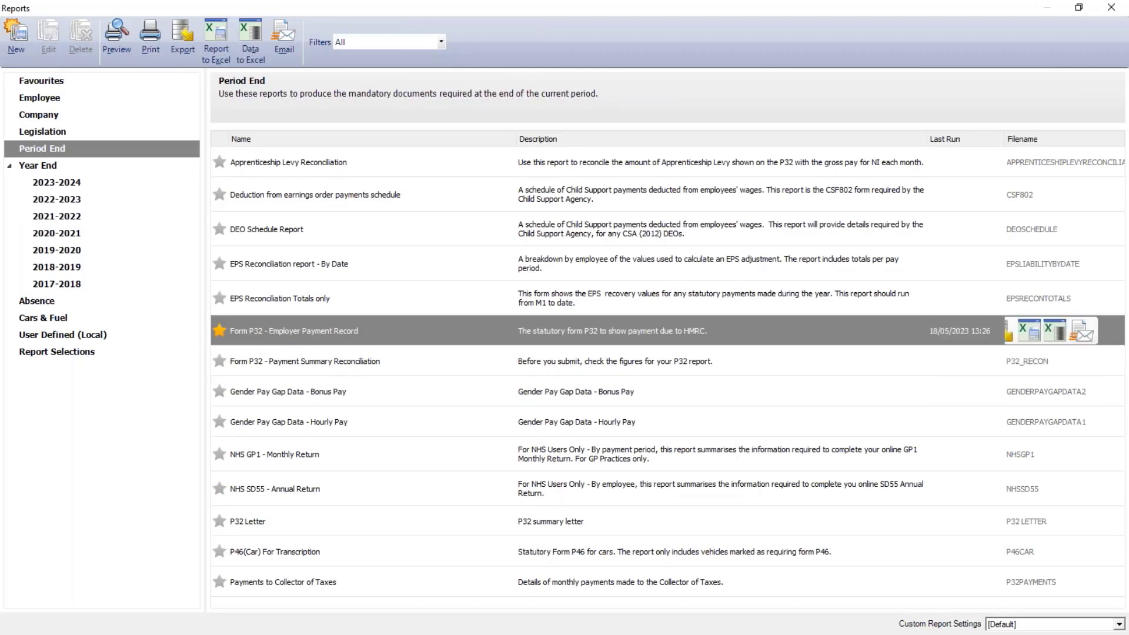
{"action": "left_click", "coordinate": [62, 84]}
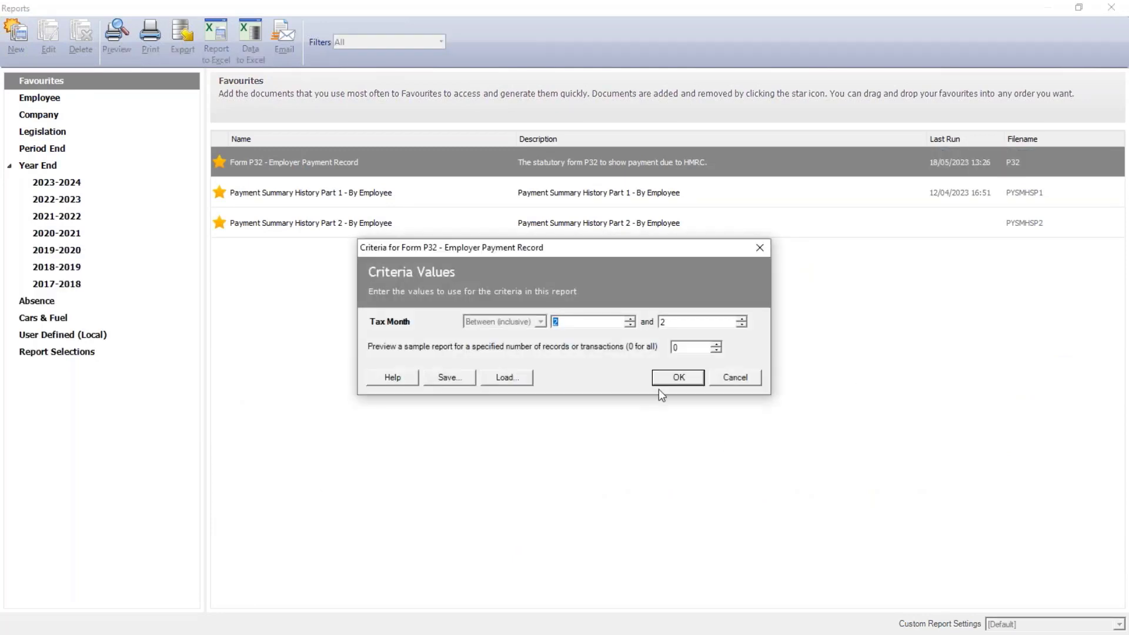
{"action": "left_click", "coordinate": [677, 378]}
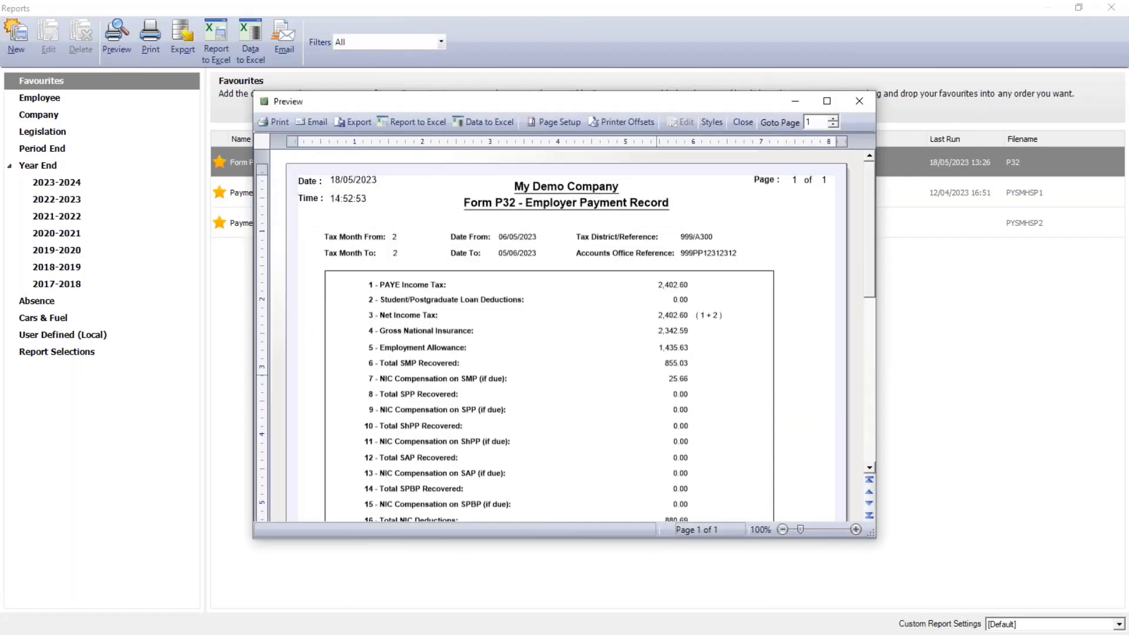
Enlarge the P32 preview, examine its National Insurance deductions and total amount due, and leave the reports.
{"action": "double_click", "coordinate": [648, 104]}
{"action": "left_click", "coordinate": [1097, 626]}
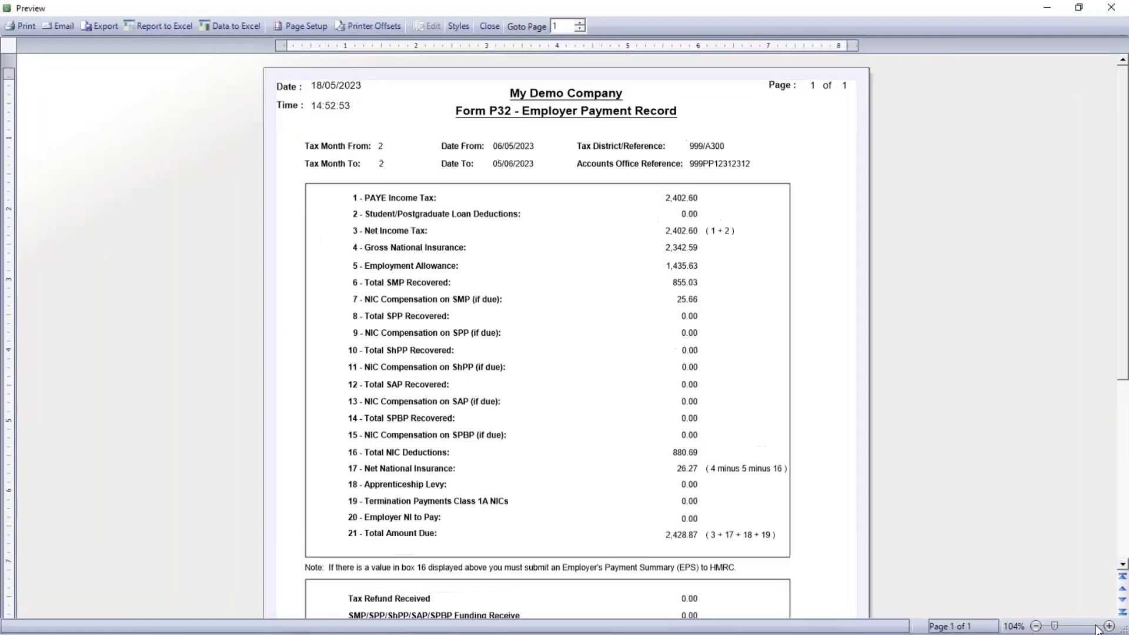
{"action": "left_click", "coordinate": [1096, 627]}
{"action": "left_click", "coordinate": [1096, 627]}
{"action": "left_click", "coordinate": [1097, 626]}
{"action": "left_click", "coordinate": [1097, 627]}
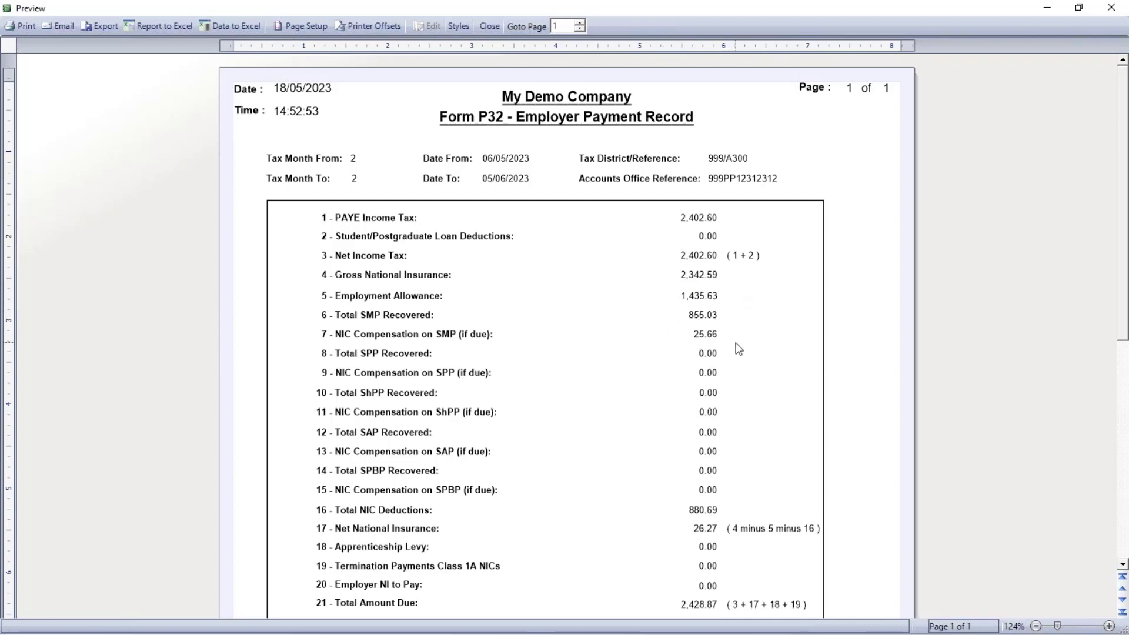
{"action": "scroll", "coordinate": [738, 347], "scroll_direction": "down", "scroll_amount": 6}
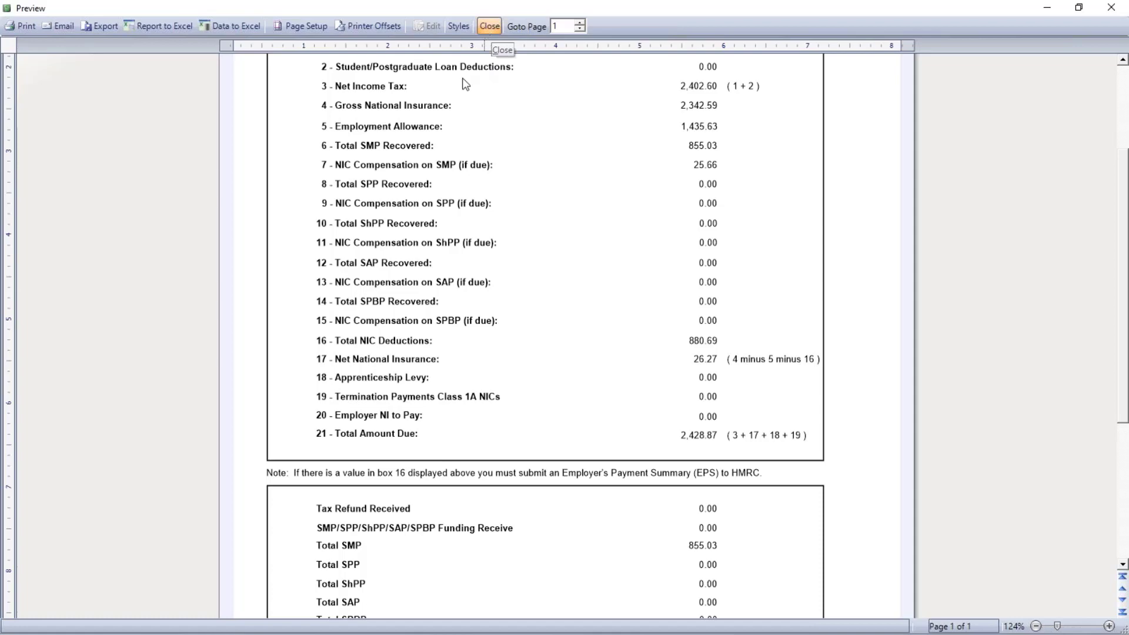
{"action": "left_click", "coordinate": [90, 27]}
{"action": "left_click", "coordinate": [1110, 7]}
{"action": "left_click", "coordinate": [1108, 8]}
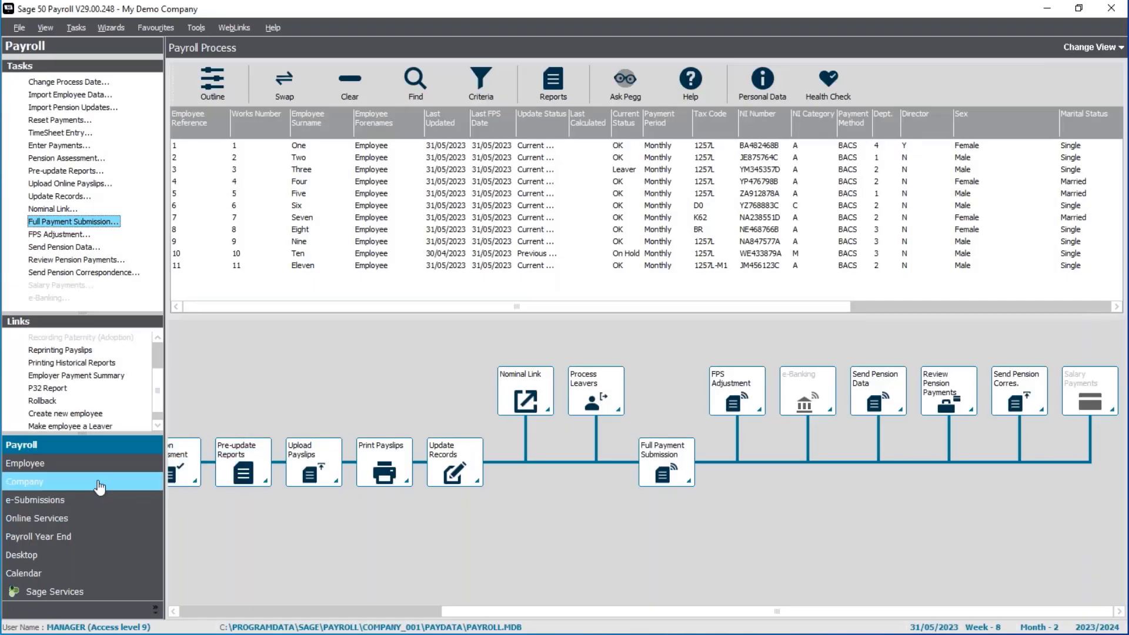
Check the monthly HMRC payments of tax and NICs for 2023/2024 in the company settings.
{"action": "left_click", "coordinate": [98, 484]}
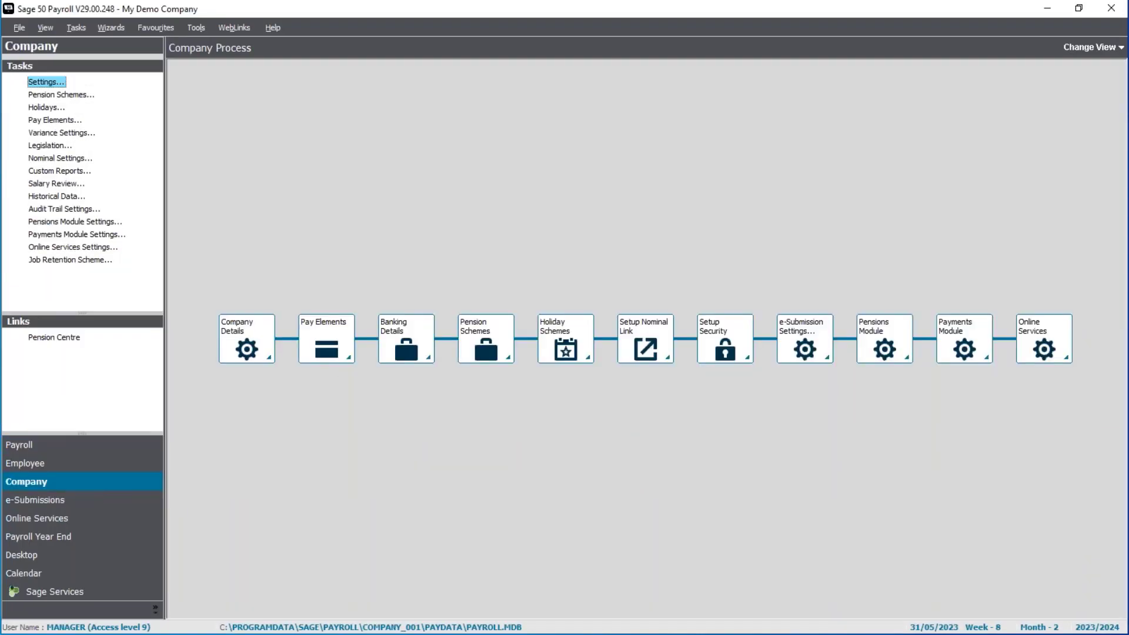
{"action": "left_click", "coordinate": [54, 87]}
{"action": "left_click", "coordinate": [682, 177]}
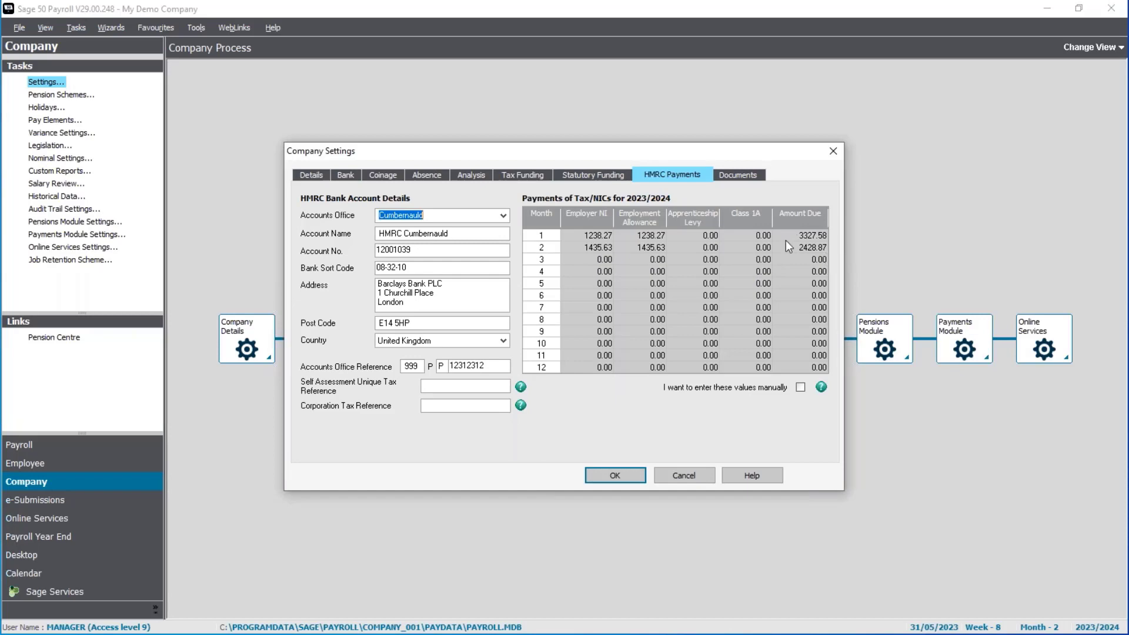
{"action": "left_click", "coordinate": [615, 476]}
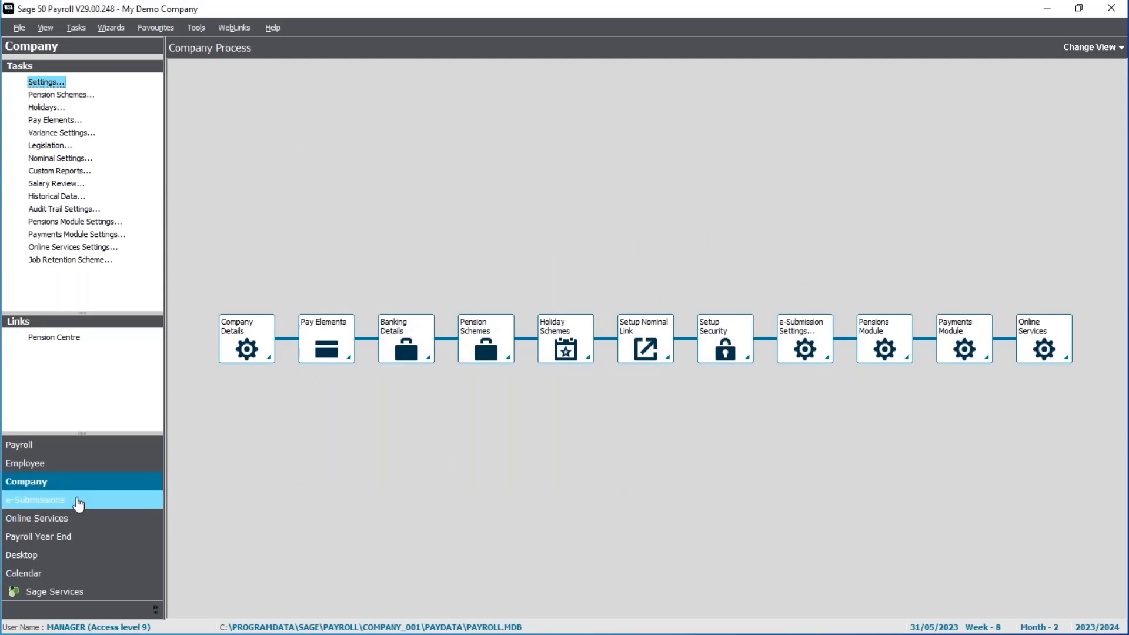
Start an Employer Payment Summary for adjusting the payment to HMRC, accepting tax month 2.
{"action": "left_click", "coordinate": [59, 500]}
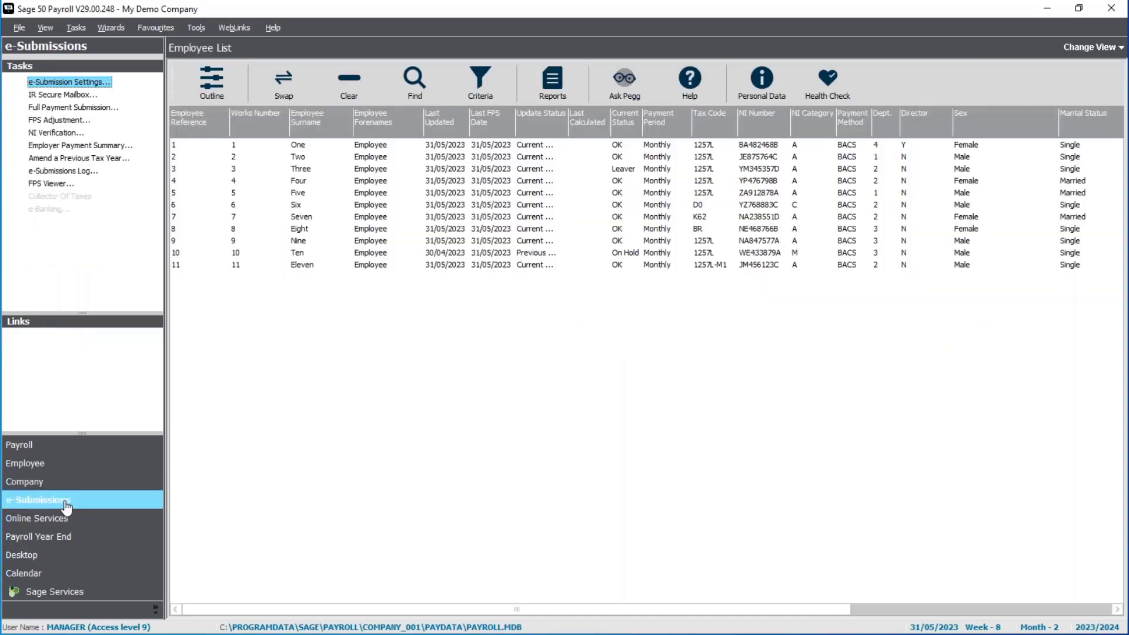
{"action": "left_click", "coordinate": [80, 146]}
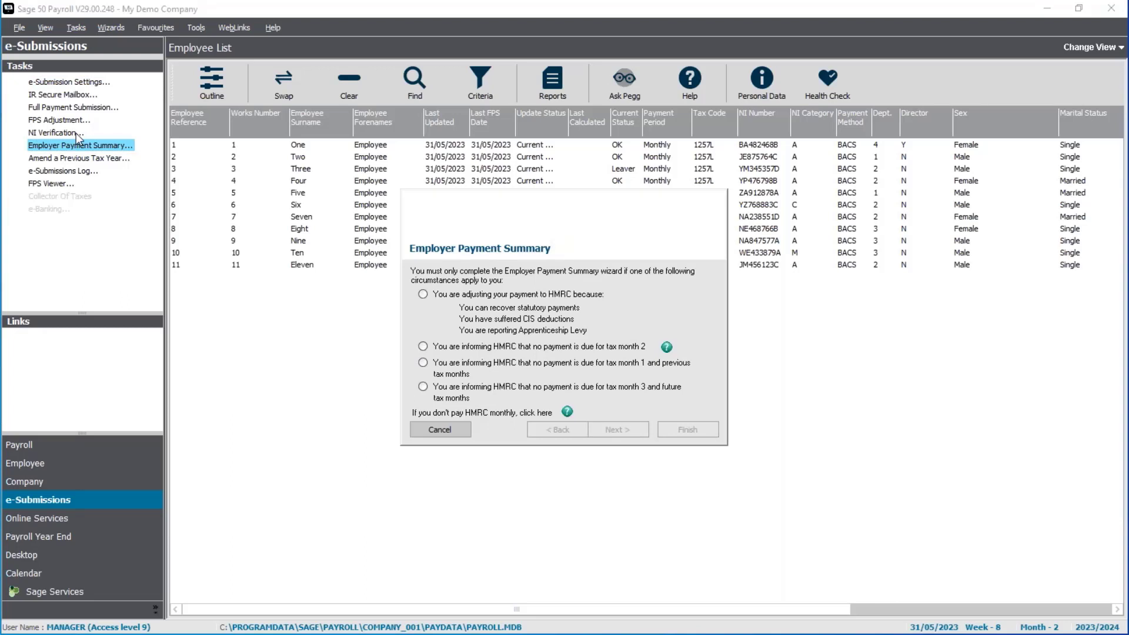
{"action": "left_click", "coordinate": [581, 300]}
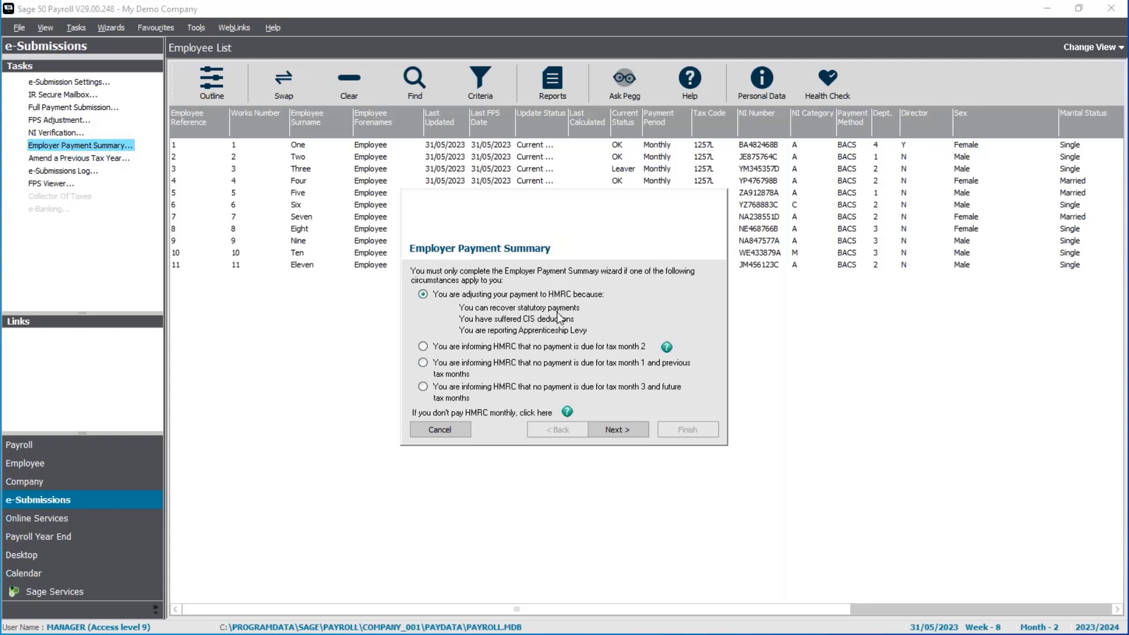
{"action": "left_click", "coordinate": [627, 429]}
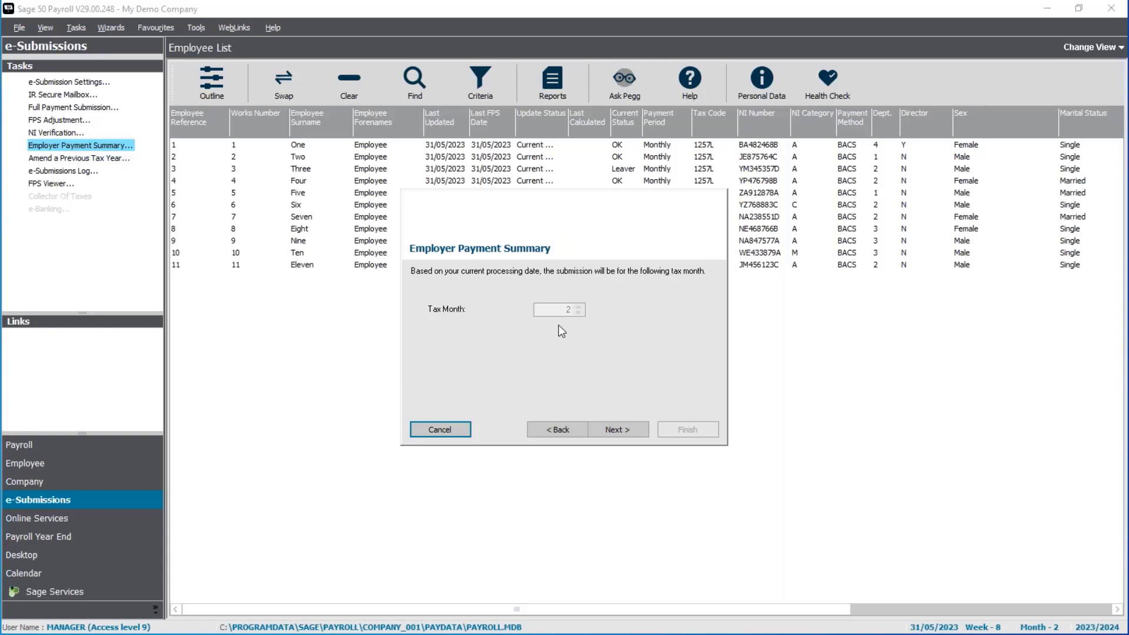
{"action": "left_click", "coordinate": [620, 423]}
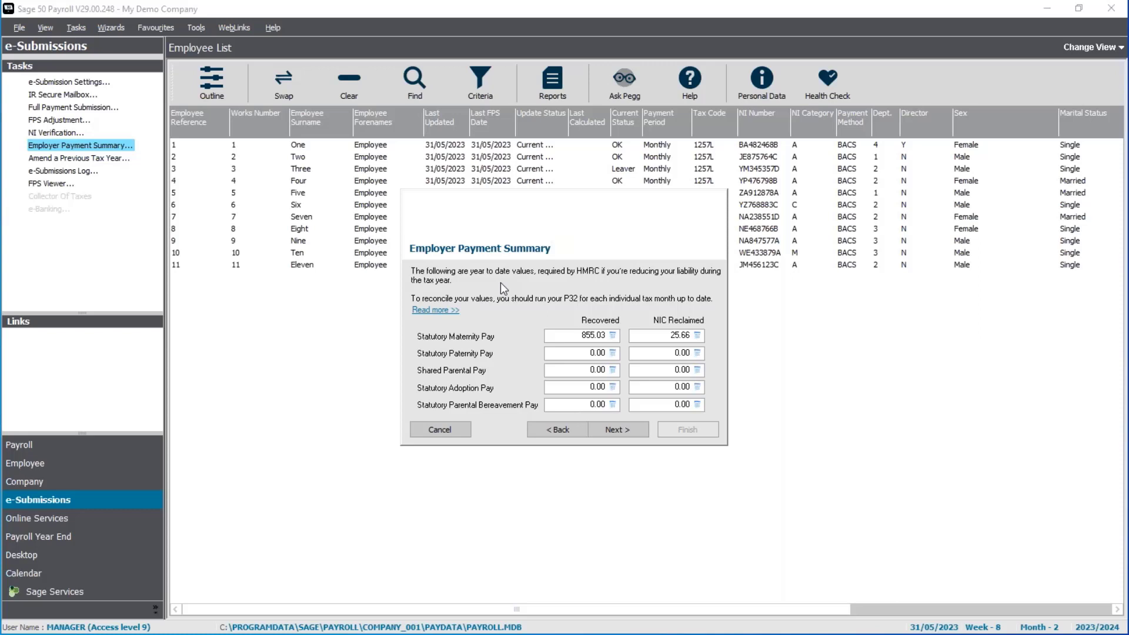
Accept the prefilled statutory pay, CIS deduction and Apprenticeship Levy values and finish the Employer Payment Summary wizard.
{"action": "left_click", "coordinate": [640, 436]}
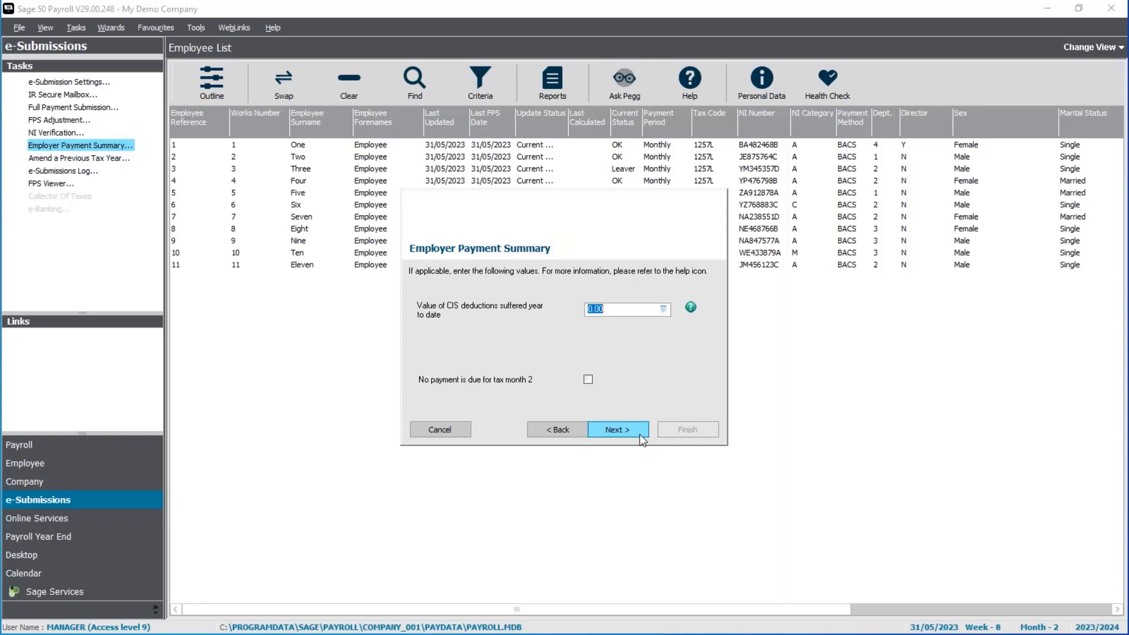
{"action": "left_click", "coordinate": [643, 437]}
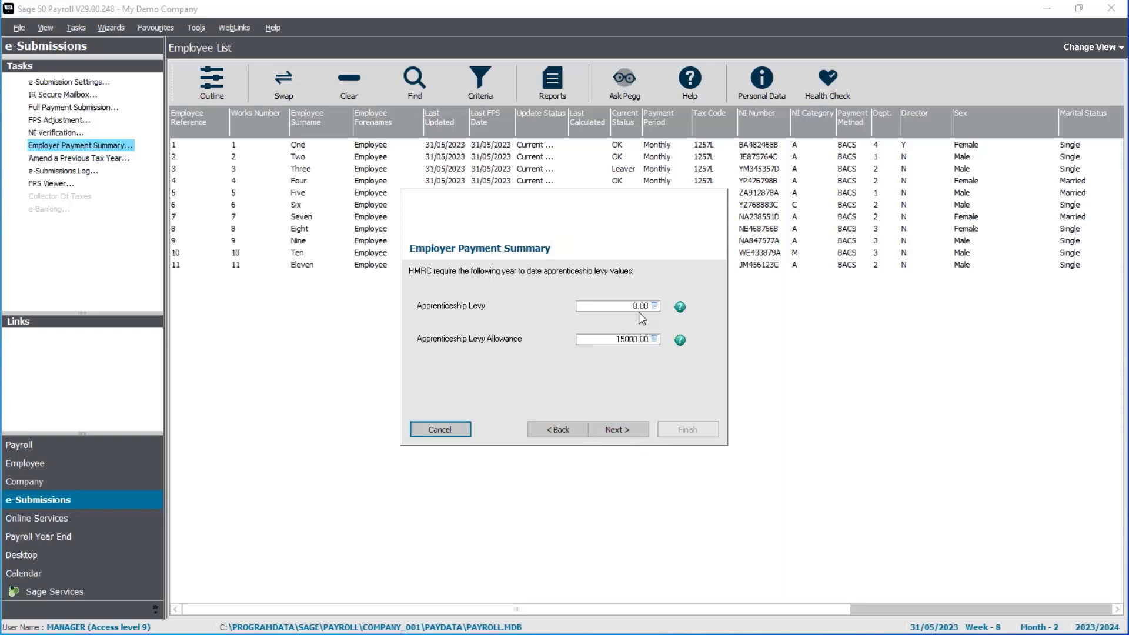
{"action": "left_click", "coordinate": [632, 430]}
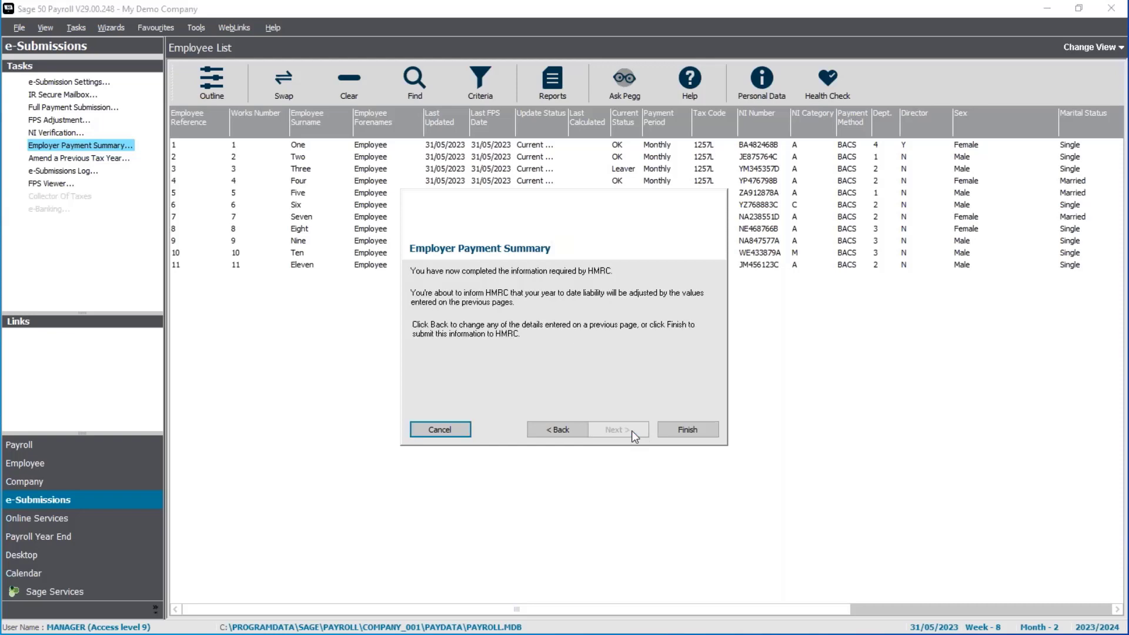
{"action": "left_click", "coordinate": [677, 427]}
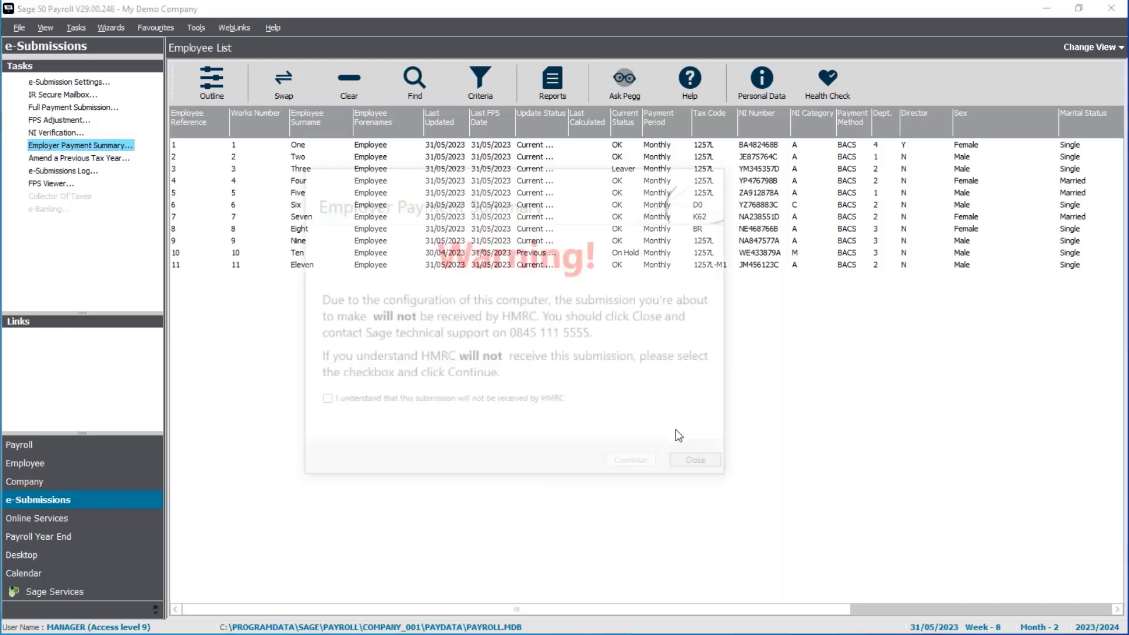
Acknowledge that HMRC will not receive the submission, keep the existing gateway and company details, and submit the Employer Payment Summary.
{"action": "left_click", "coordinate": [545, 406]}
{"action": "left_click", "coordinate": [635, 465]}
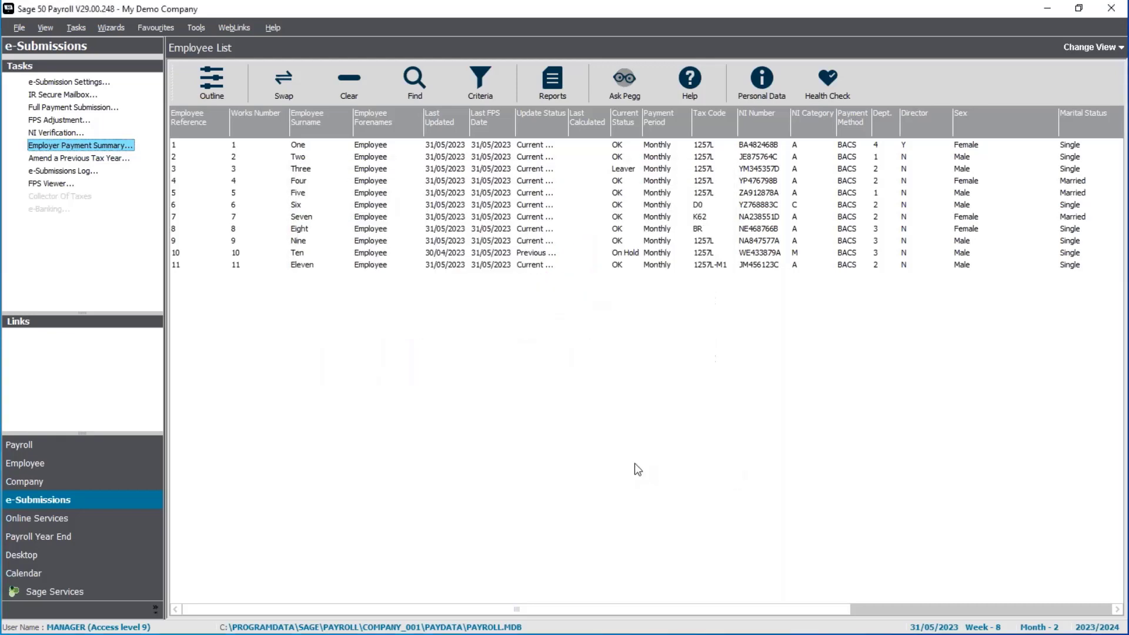
{"action": "left_click", "coordinate": [680, 477]}
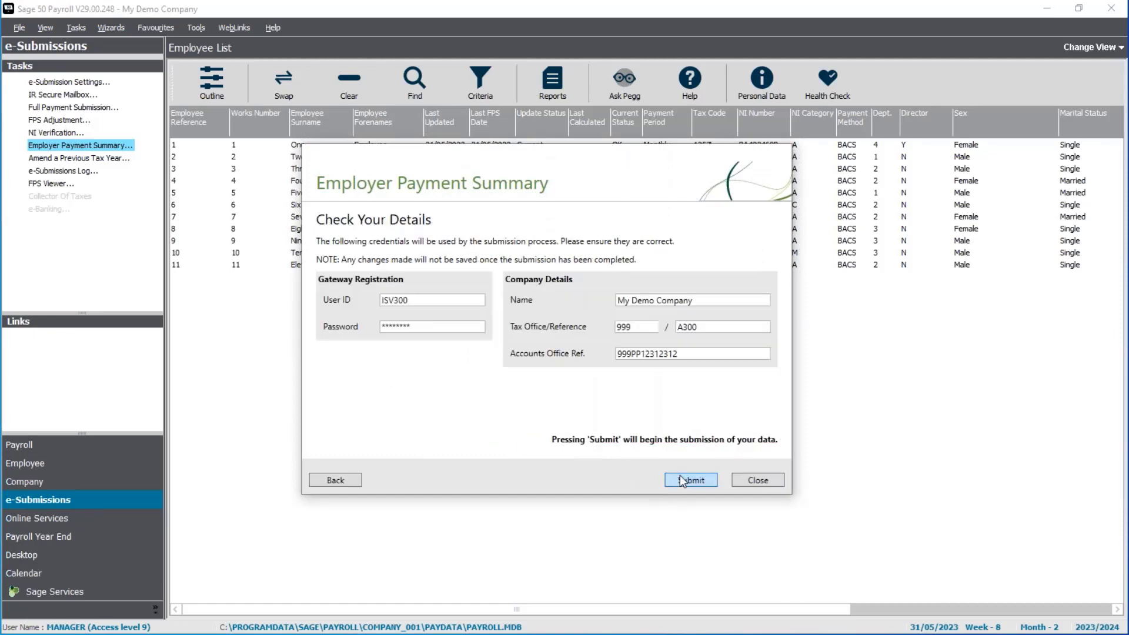
{"action": "left_click", "coordinate": [680, 479]}
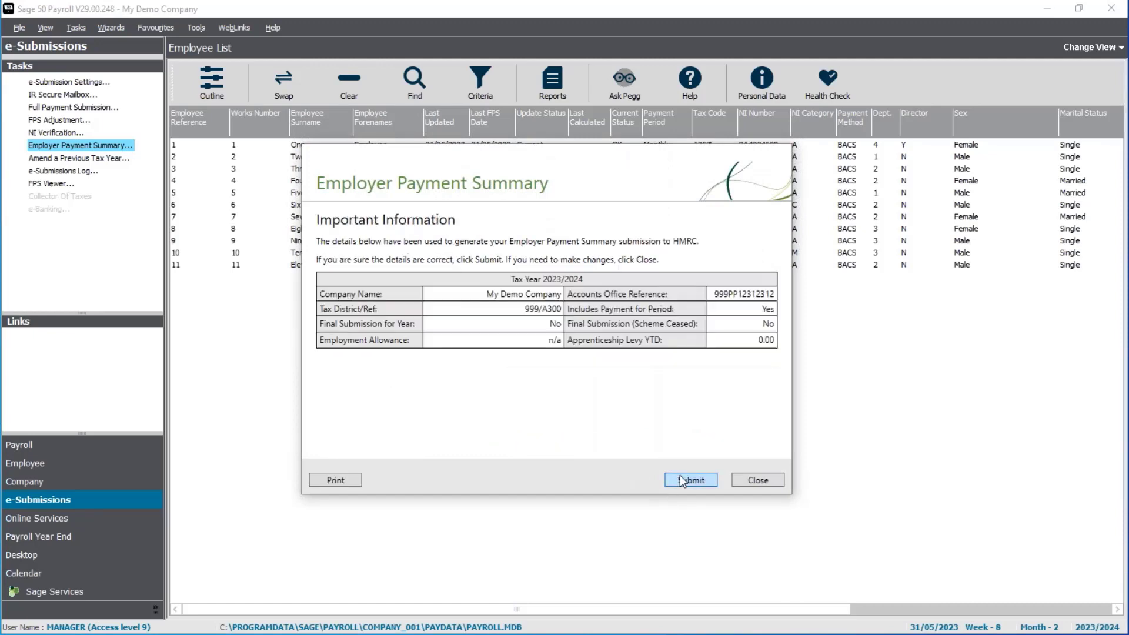
{"action": "left_click", "coordinate": [681, 478]}
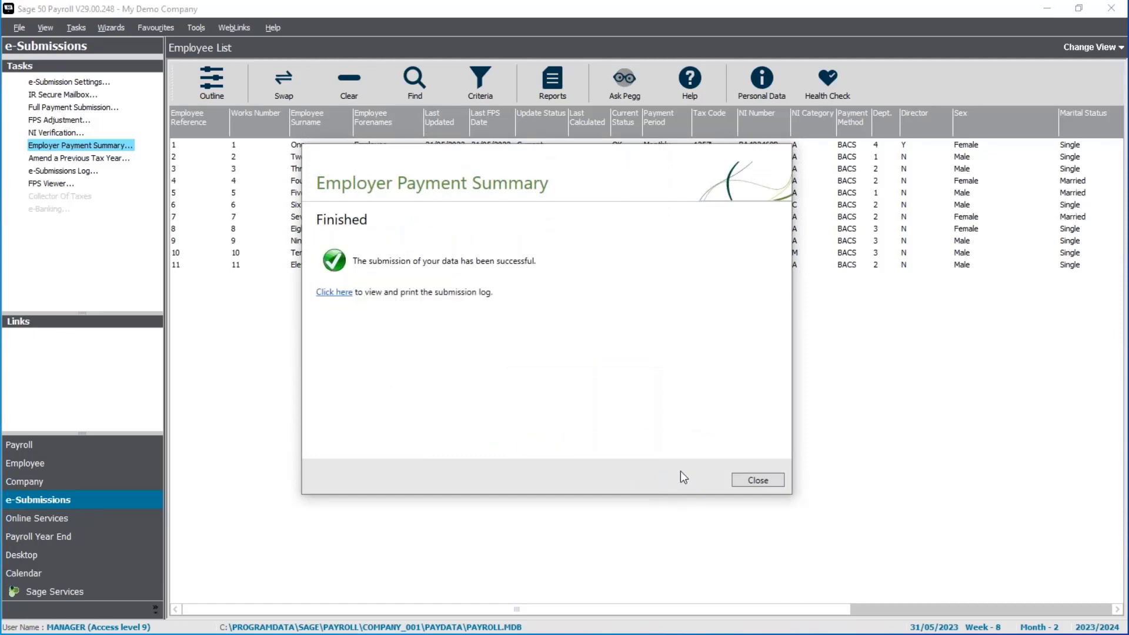
{"action": "left_click", "coordinate": [749, 480]}
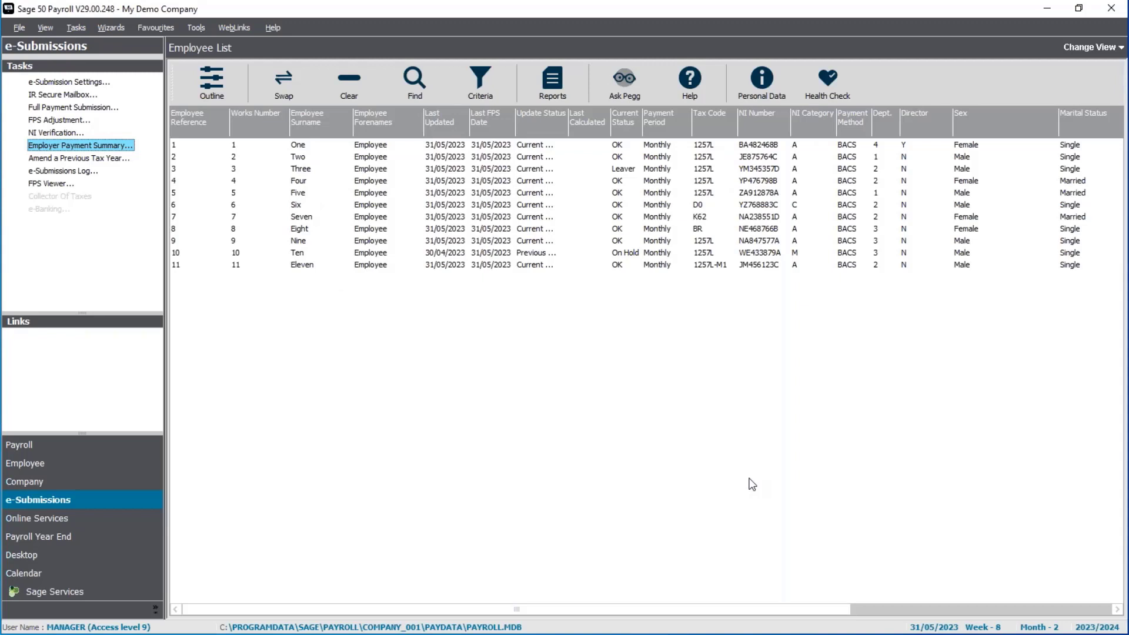
Review the adjustment details of the latest EPS entry, dated 18/05/2023, in the e-Submissions log and close the log.
{"action": "left_click", "coordinate": [93, 174]}
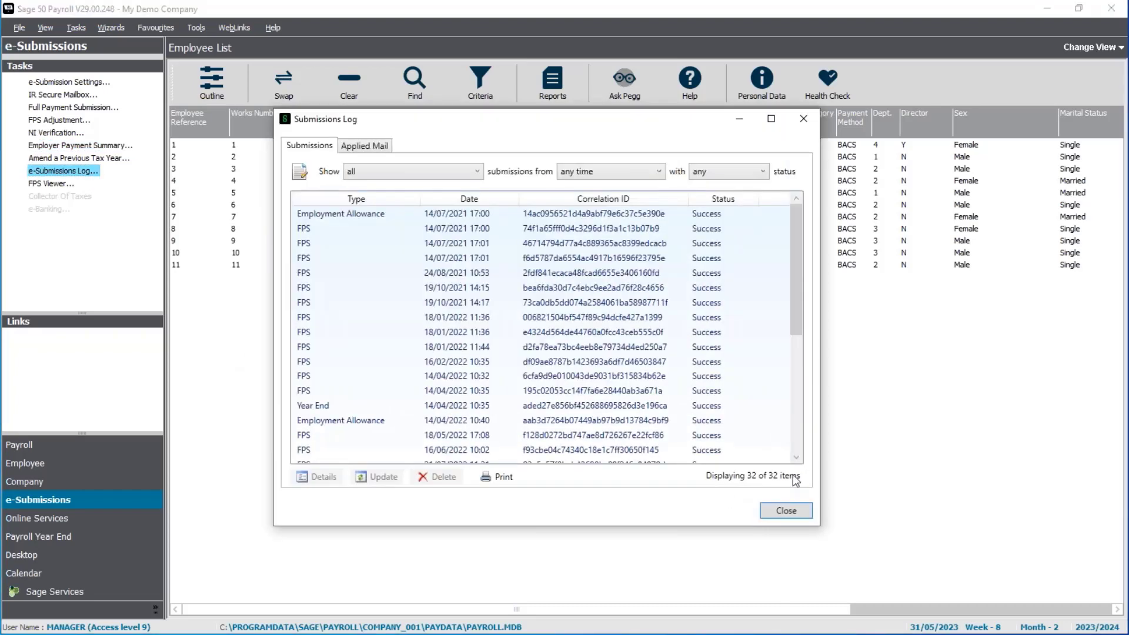
{"action": "left_click", "coordinate": [801, 446]}
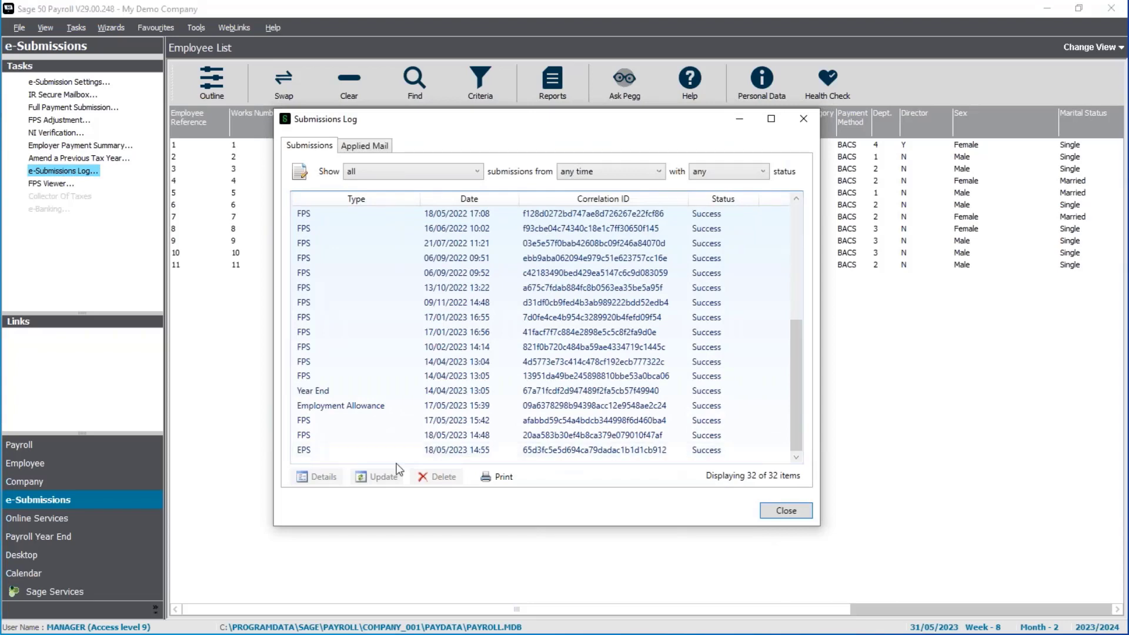
{"action": "left_click", "coordinate": [353, 450]}
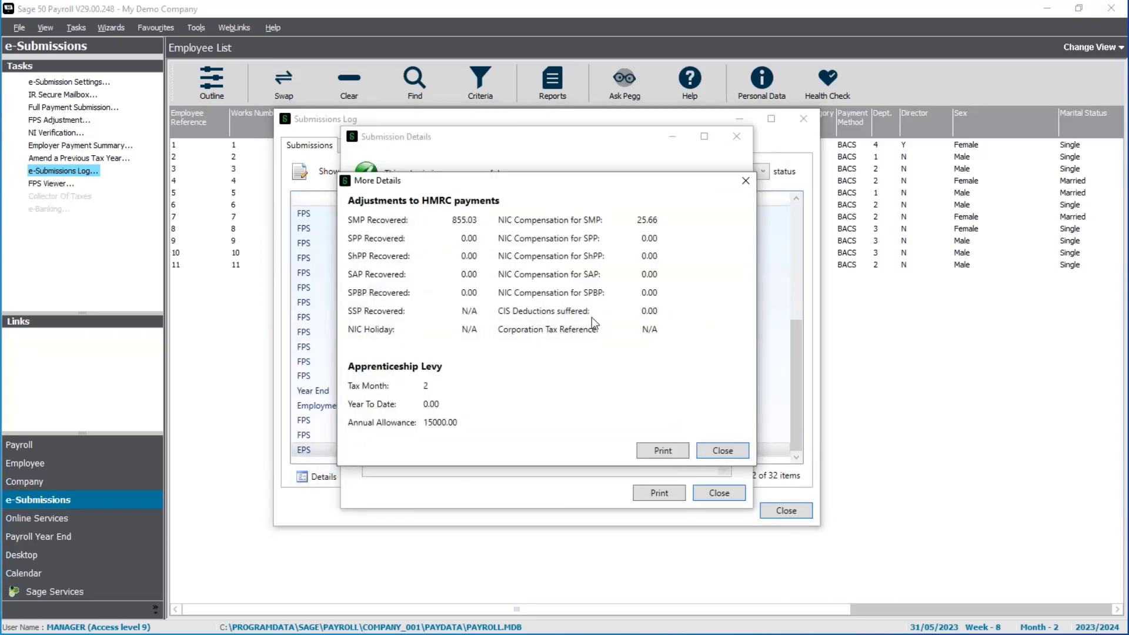
{"action": "left_click", "coordinate": [722, 451]}
{"action": "left_click", "coordinate": [719, 493]}
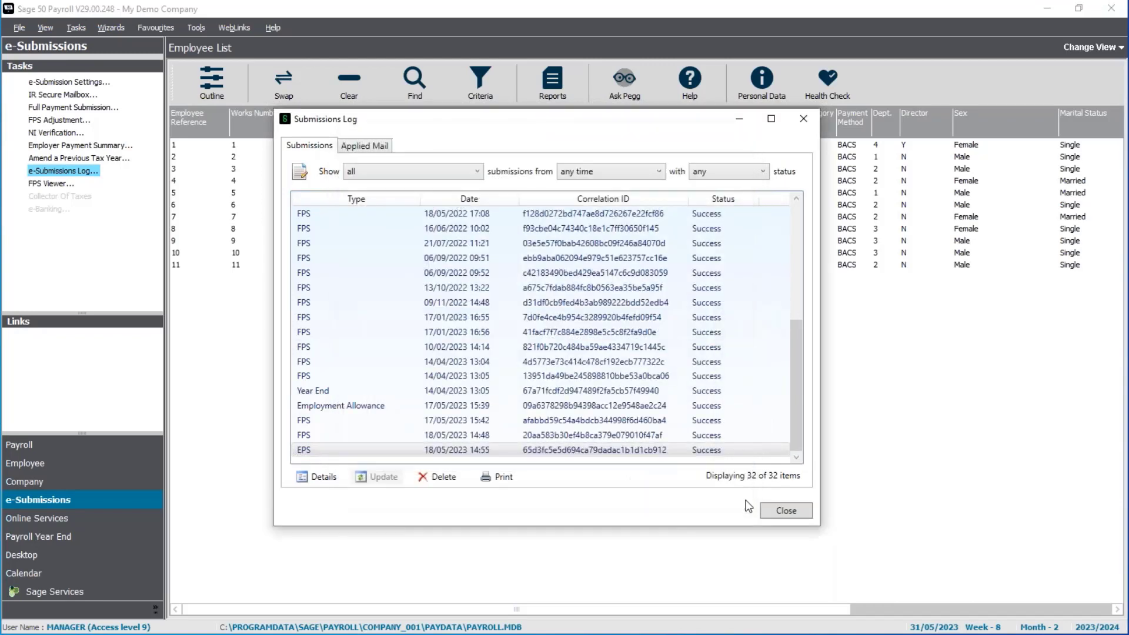
{"action": "left_click", "coordinate": [786, 511]}
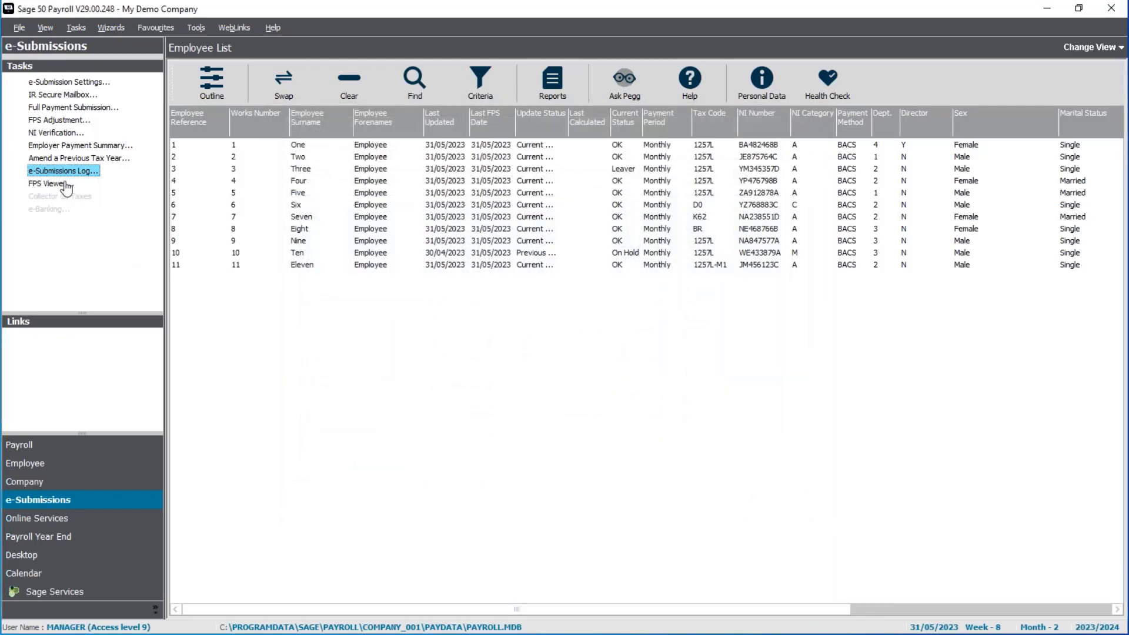
{"action": "left_click", "coordinate": [47, 185]}
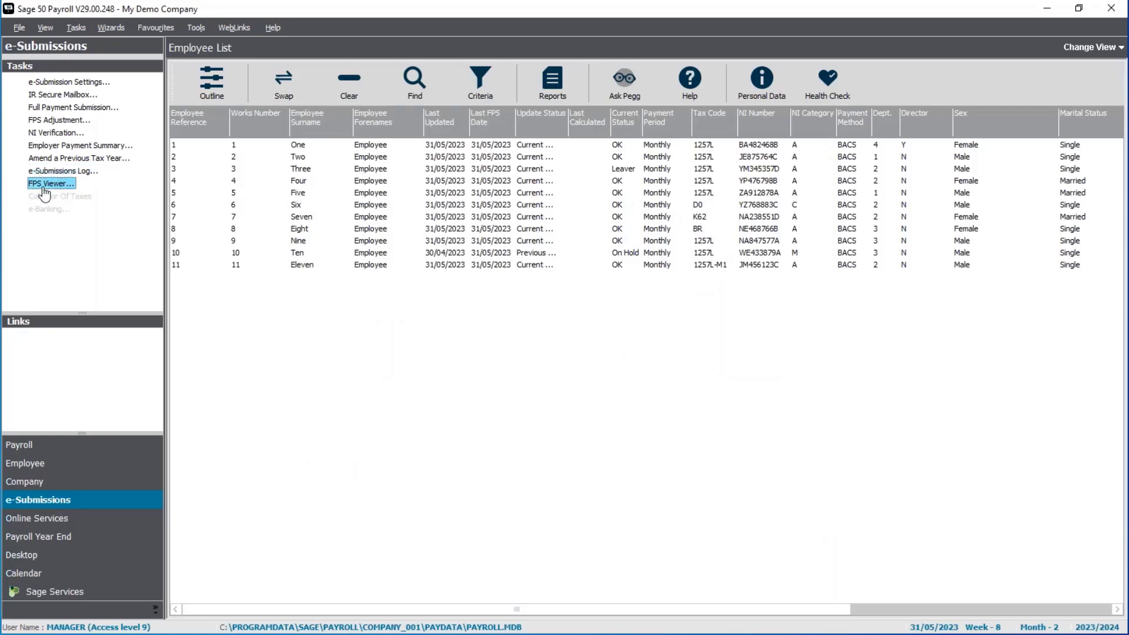
{"action": "left_click", "coordinate": [189, 320]}
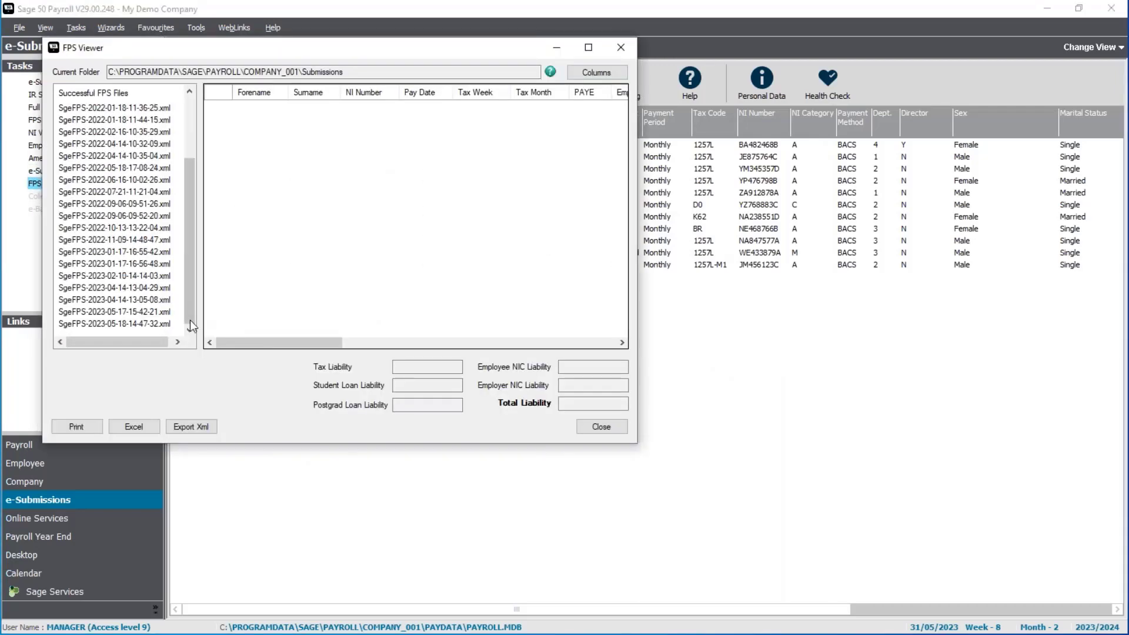
{"action": "left_click", "coordinate": [144, 323]}
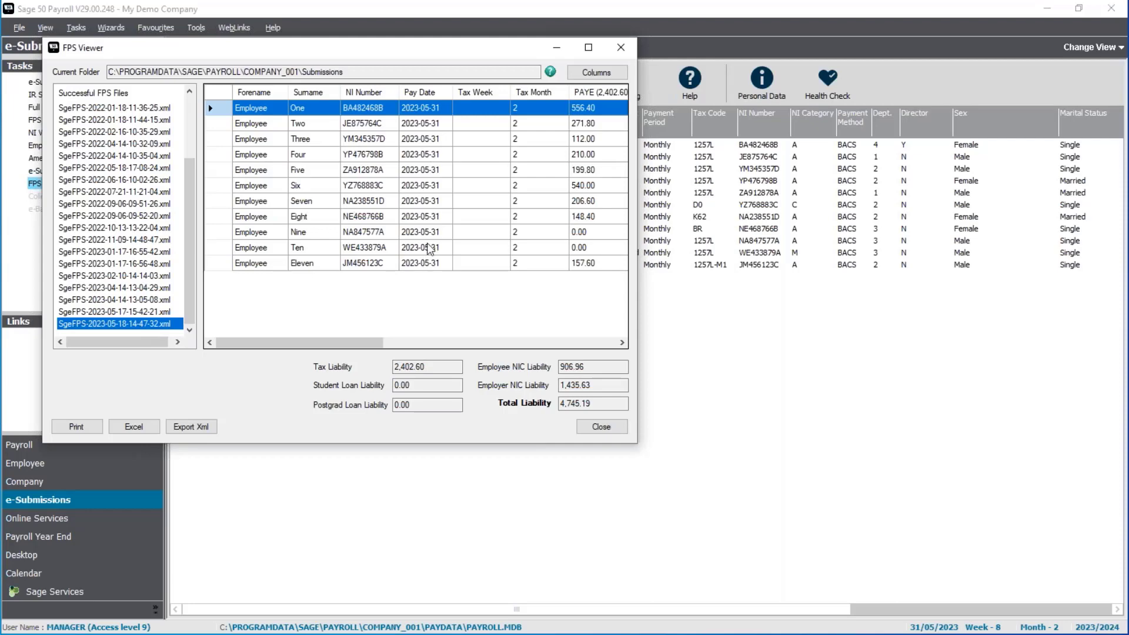
{"action": "left_click", "coordinate": [600, 426]}
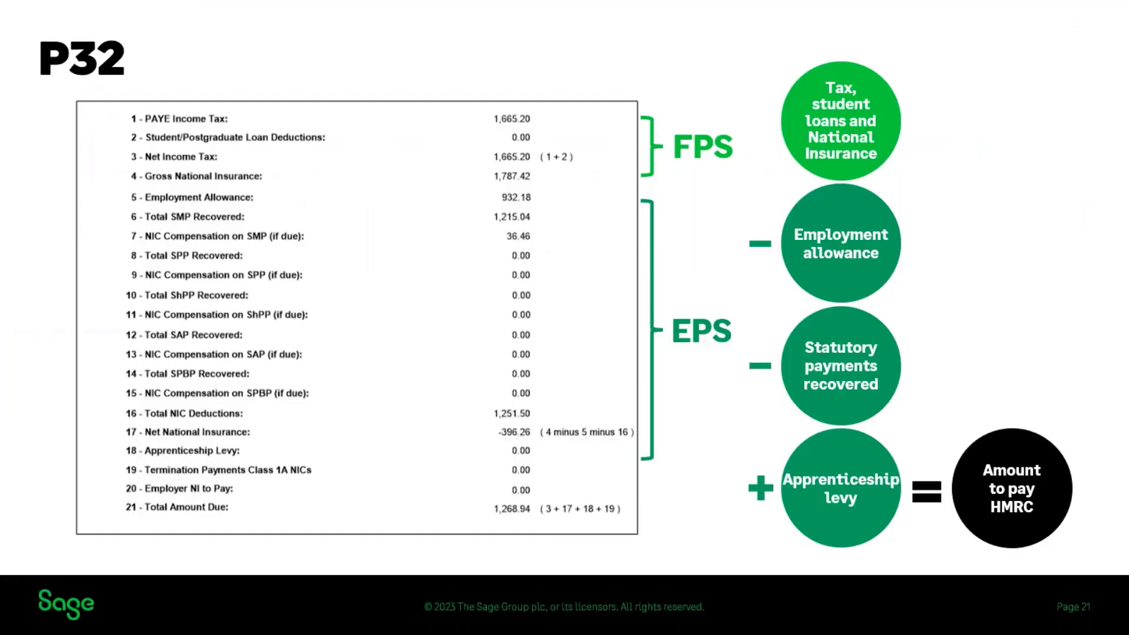
{"action": "key", "text": "Right"}
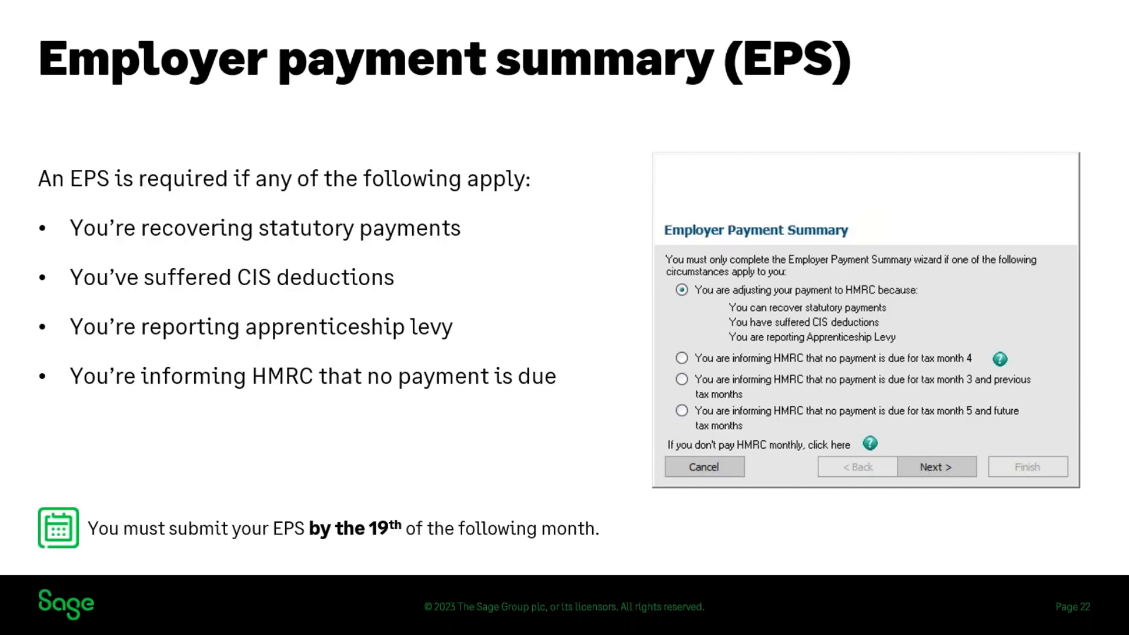
{"action": "key", "text": "Right"}
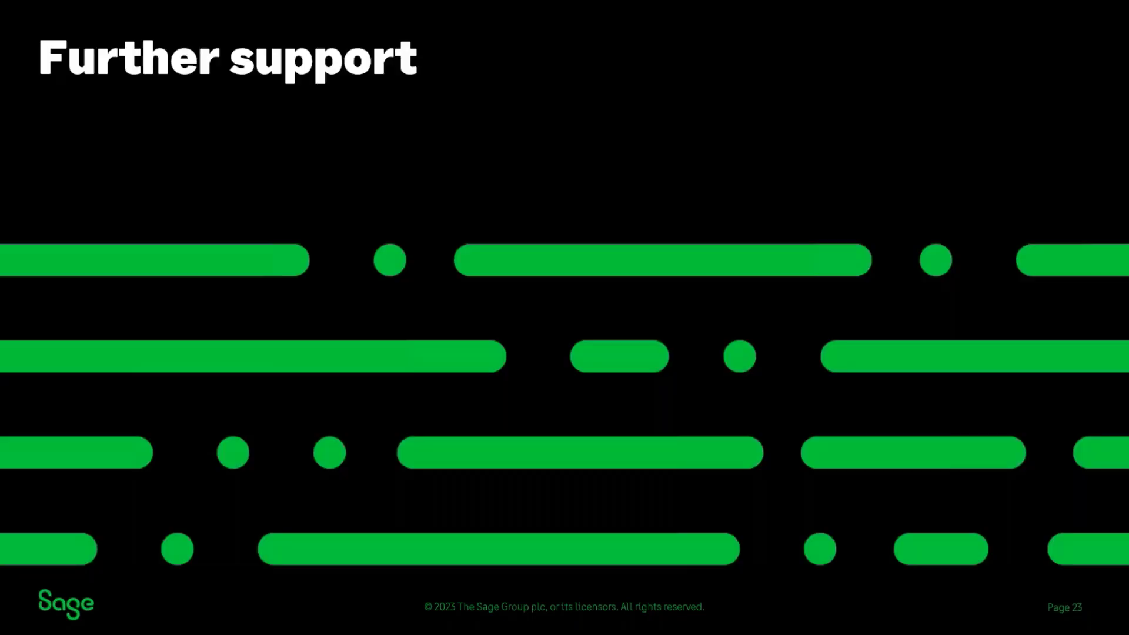